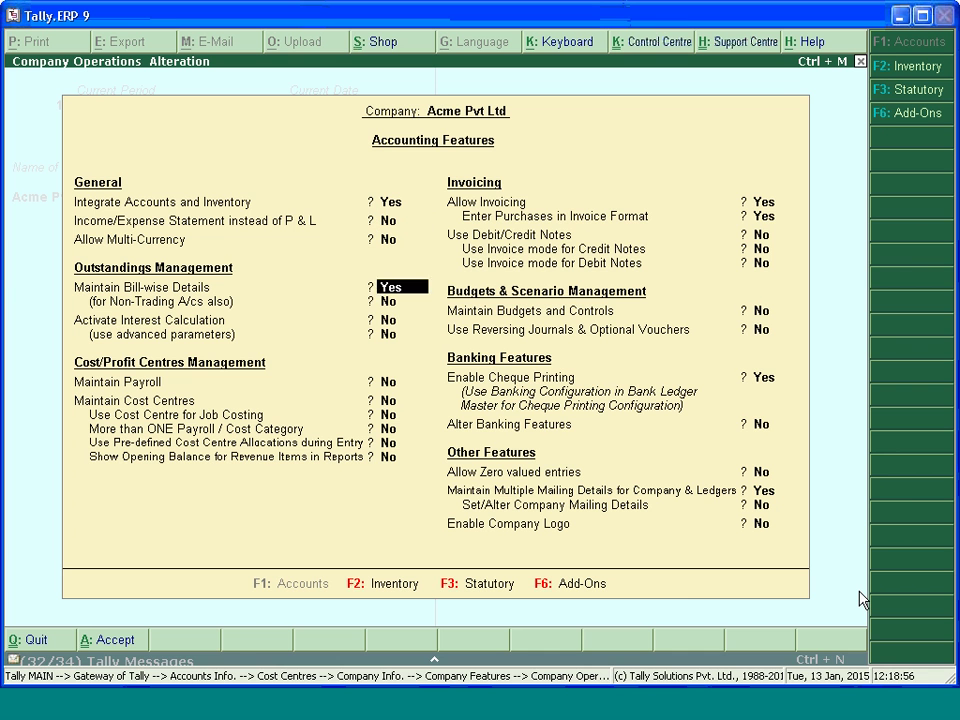
Set Maintain Cost Centres to Yes in the accounting features, save, and return to the Gateway of Tally.
key(Return)
key(Return)
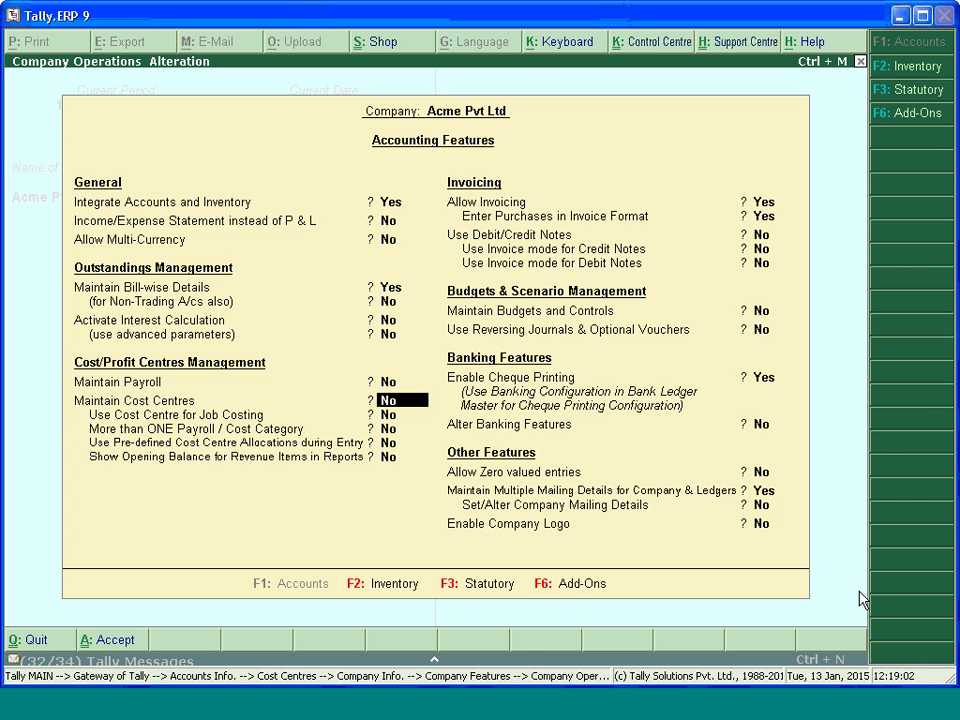
text(yes)
key(ctrl+a)
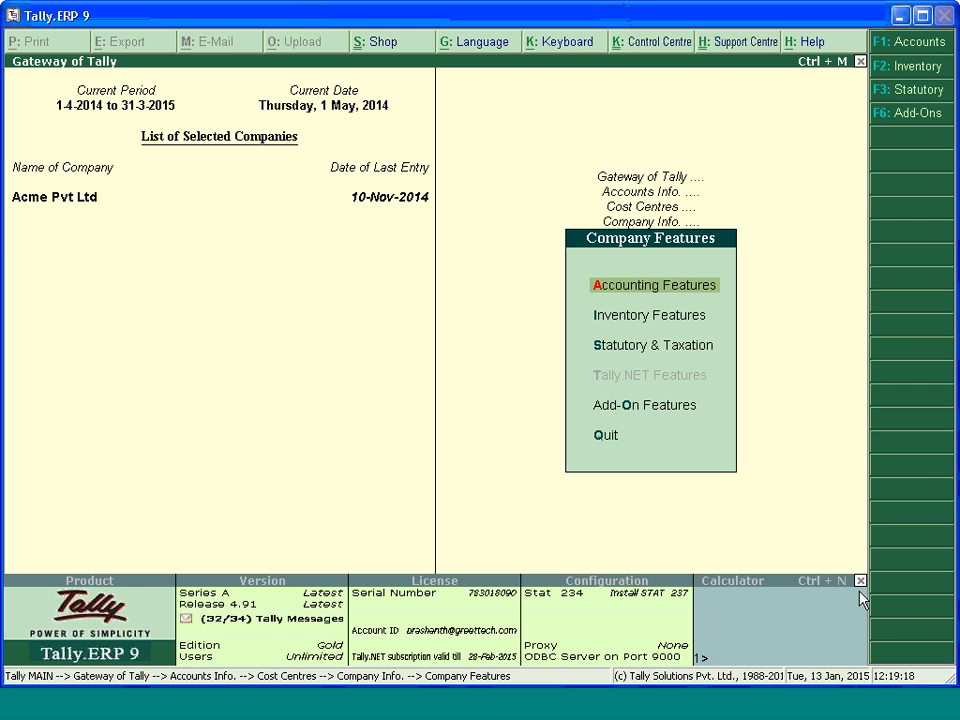
key(Escape)
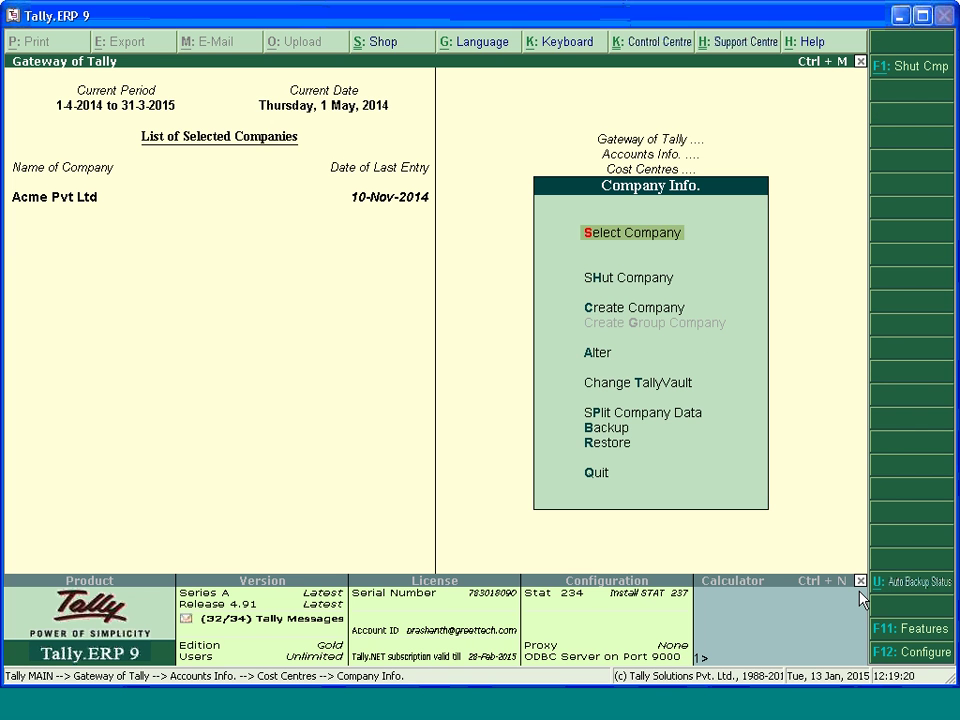
key(Escape)
key(Escape)
key(Escape)
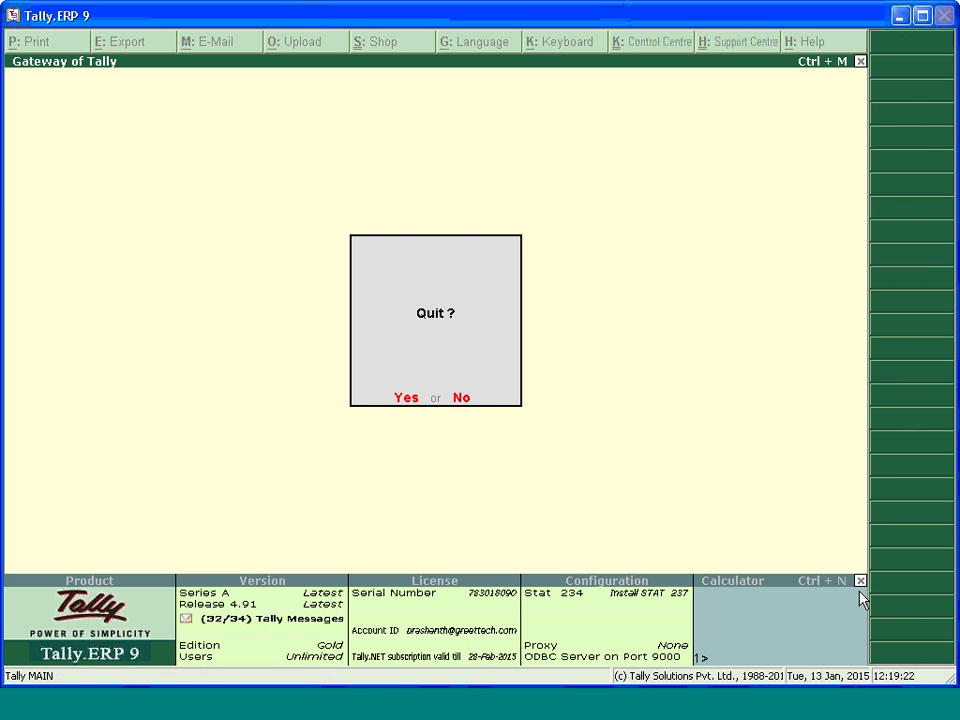
key(Escape)
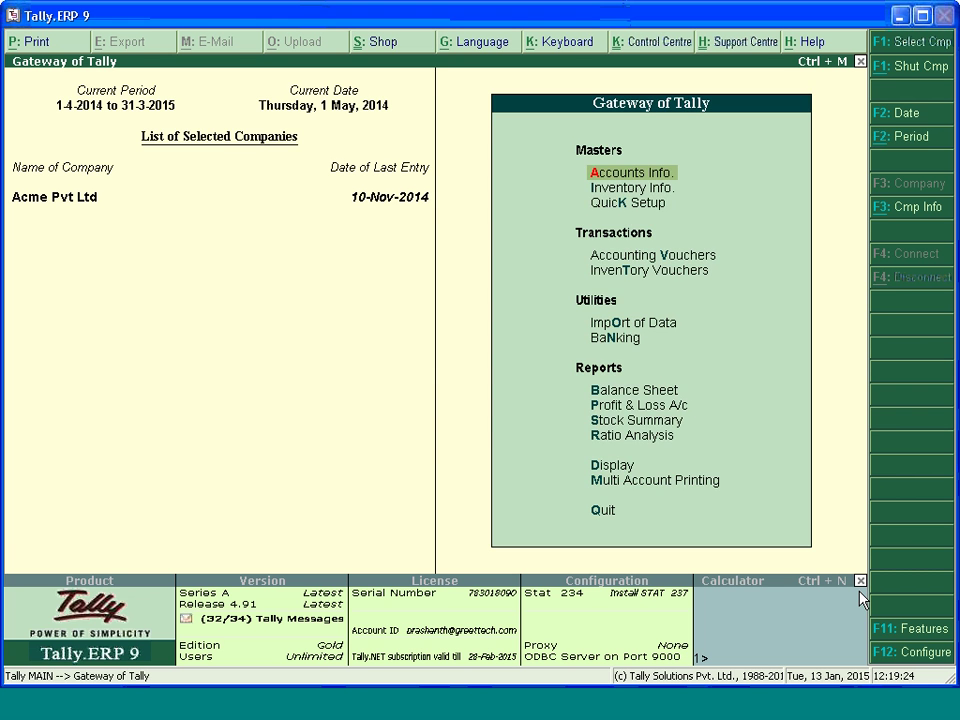
Create a single cost centre under Primary, entering a person's first name and leaving the alias blank, and return to Cost Centres.
key(Return)
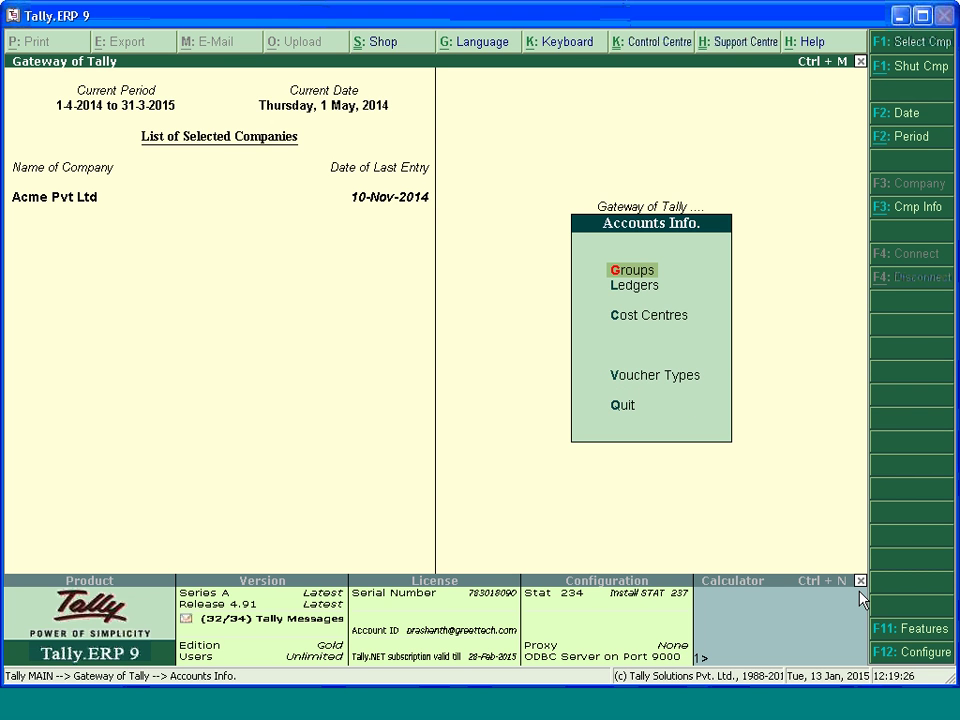
key(c)
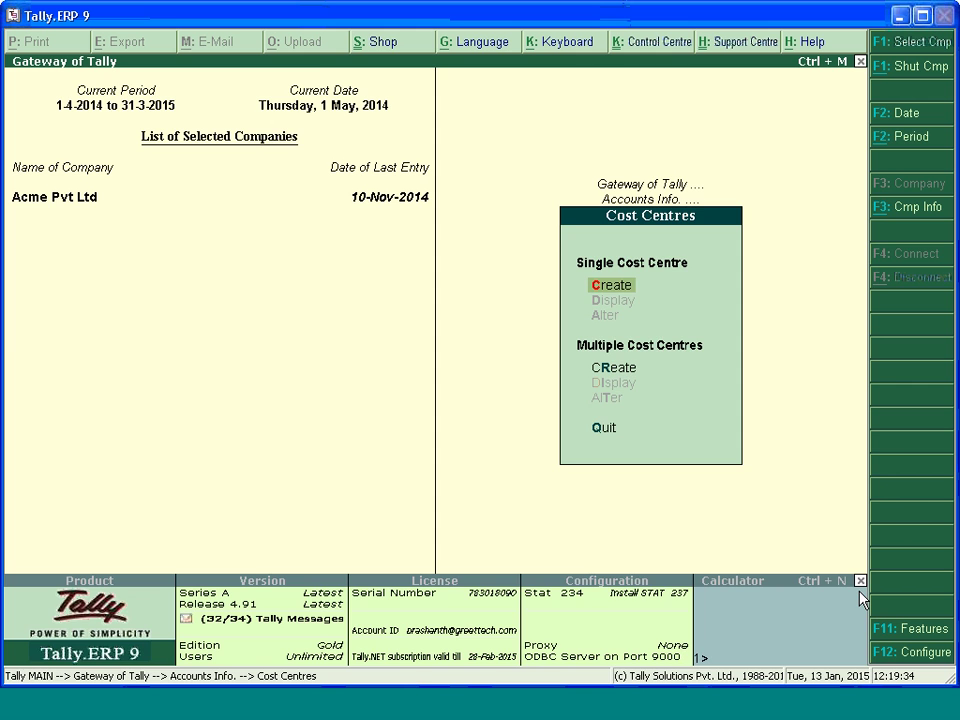
key(Return)
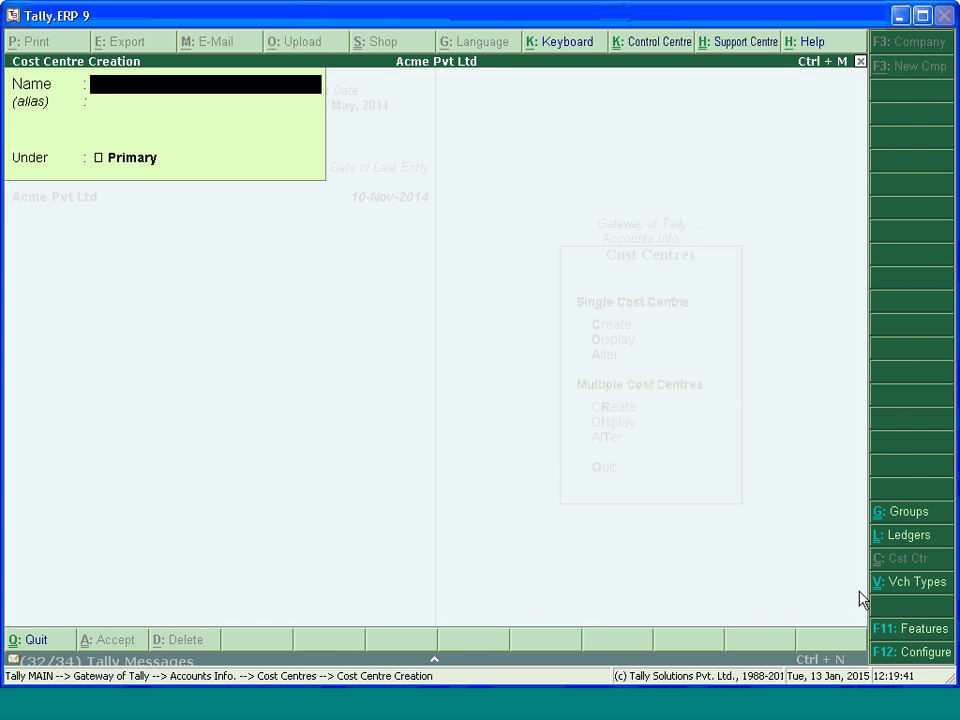
text(Rahul)
key(Return)
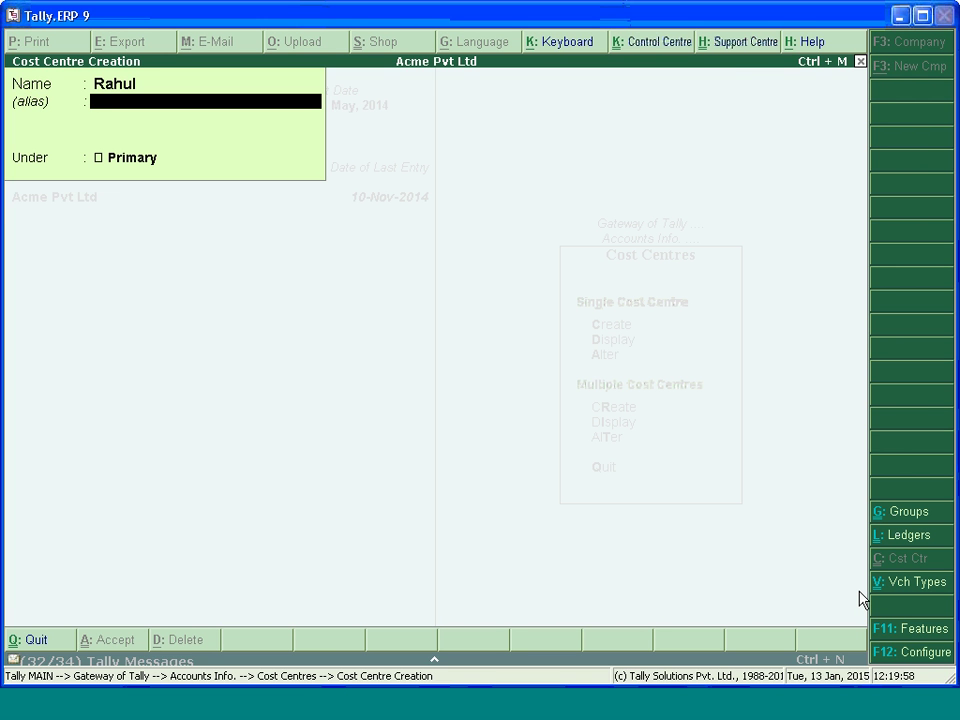
key(Return)
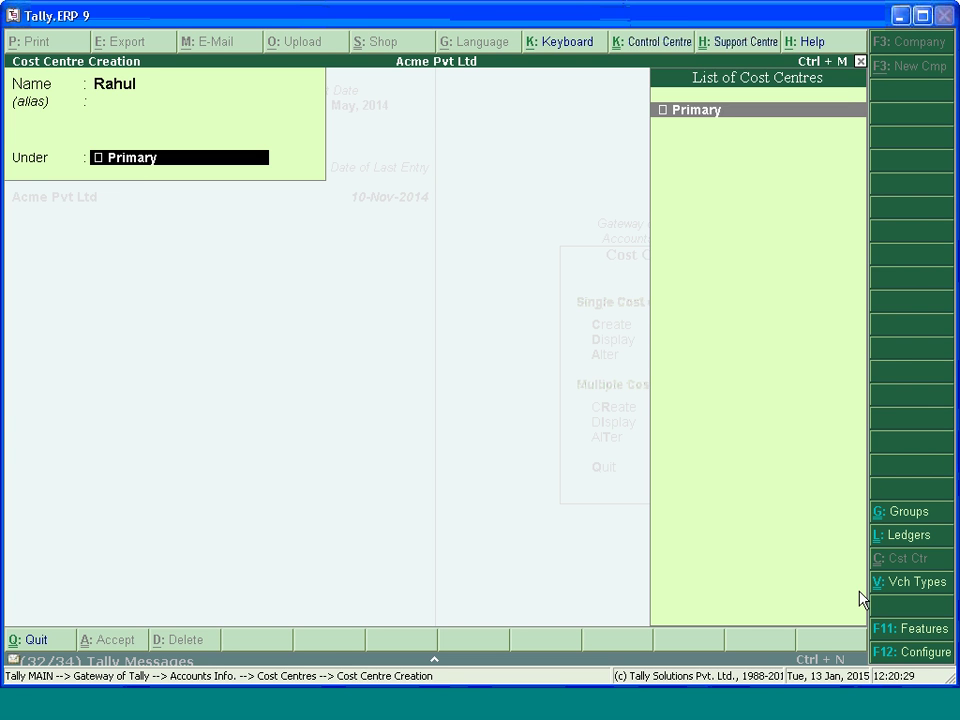
key(Return)
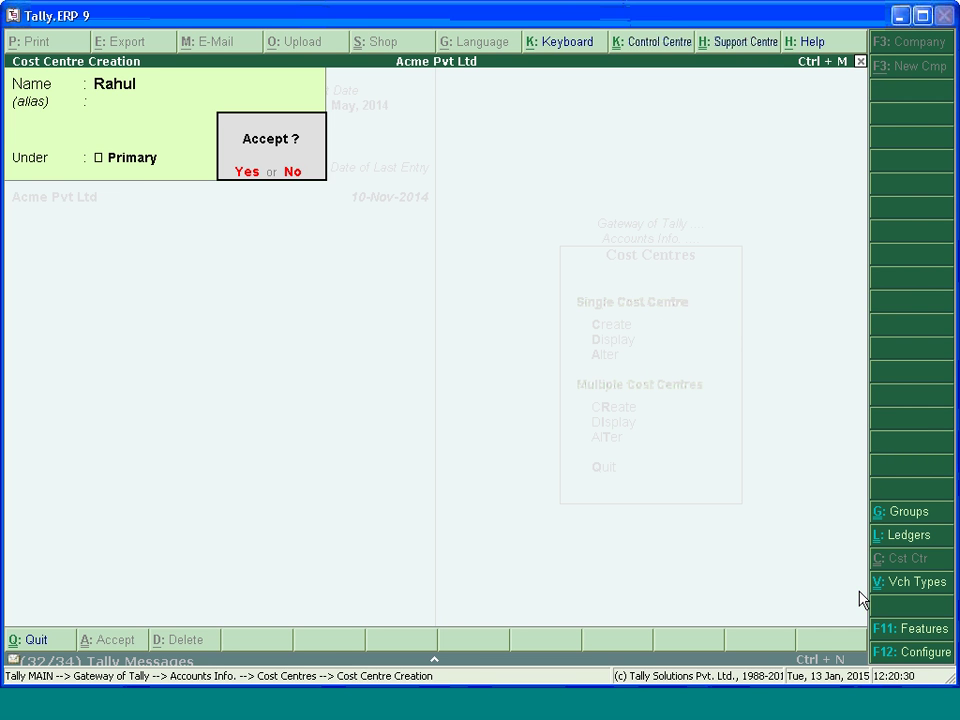
key(y)
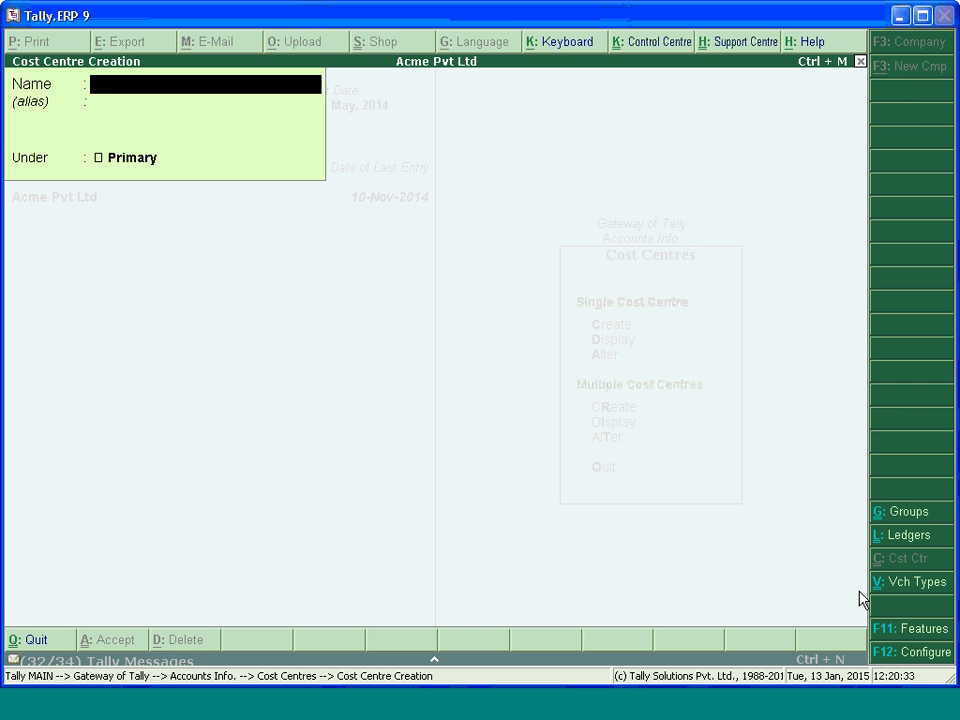
key(Escape)
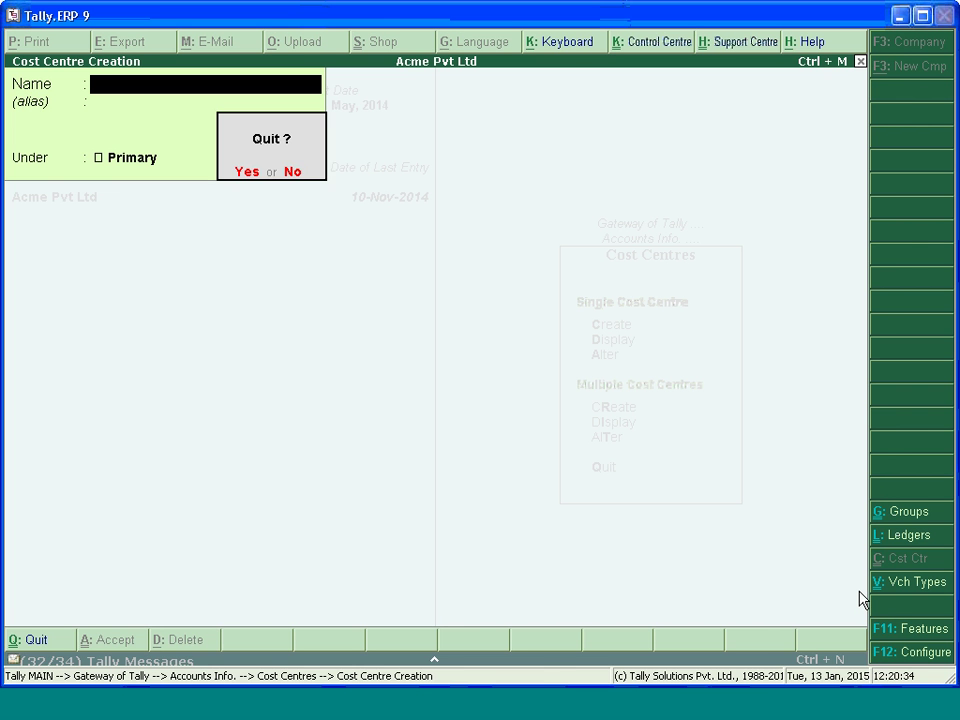
key(y)
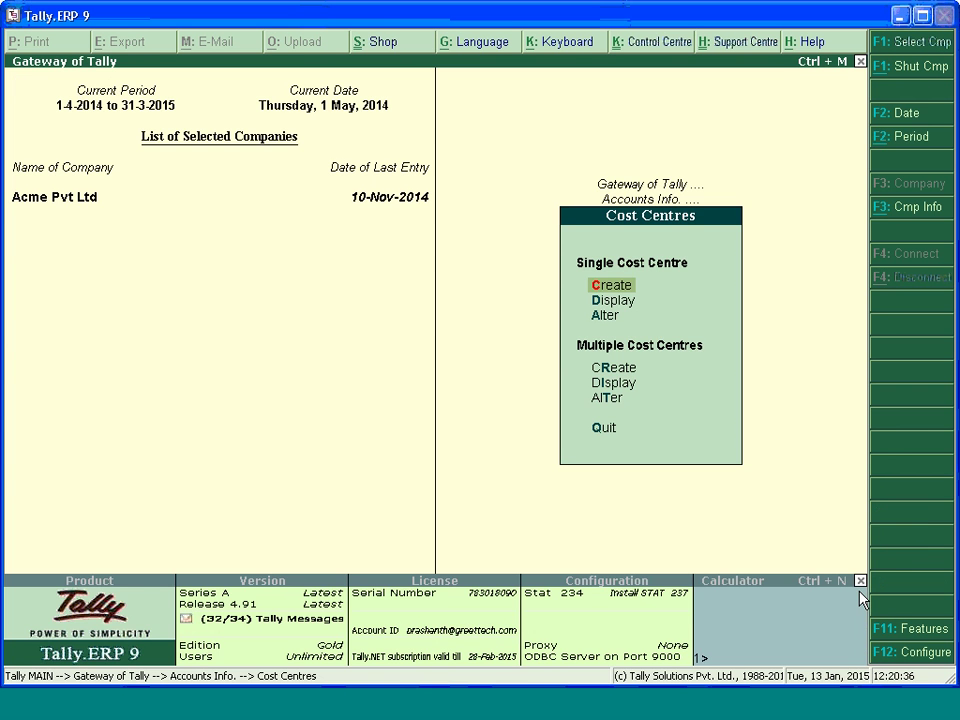
Start multiple cost centre creation for All Items and enter the first person's name under Primary.
key(Down)
key(Down)
key(Down)
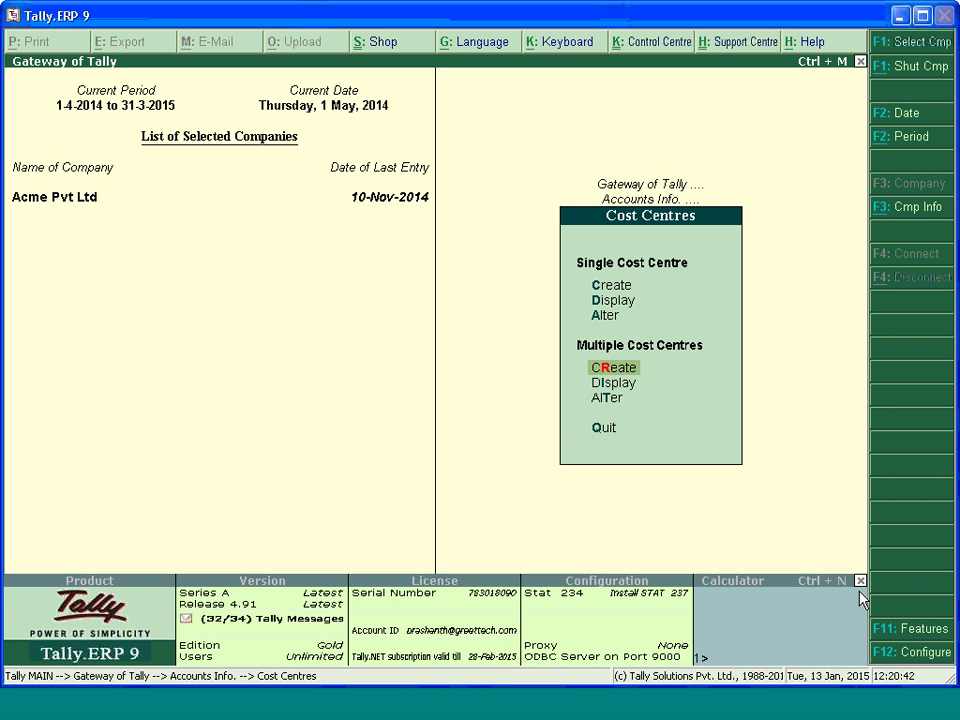
key(Return)
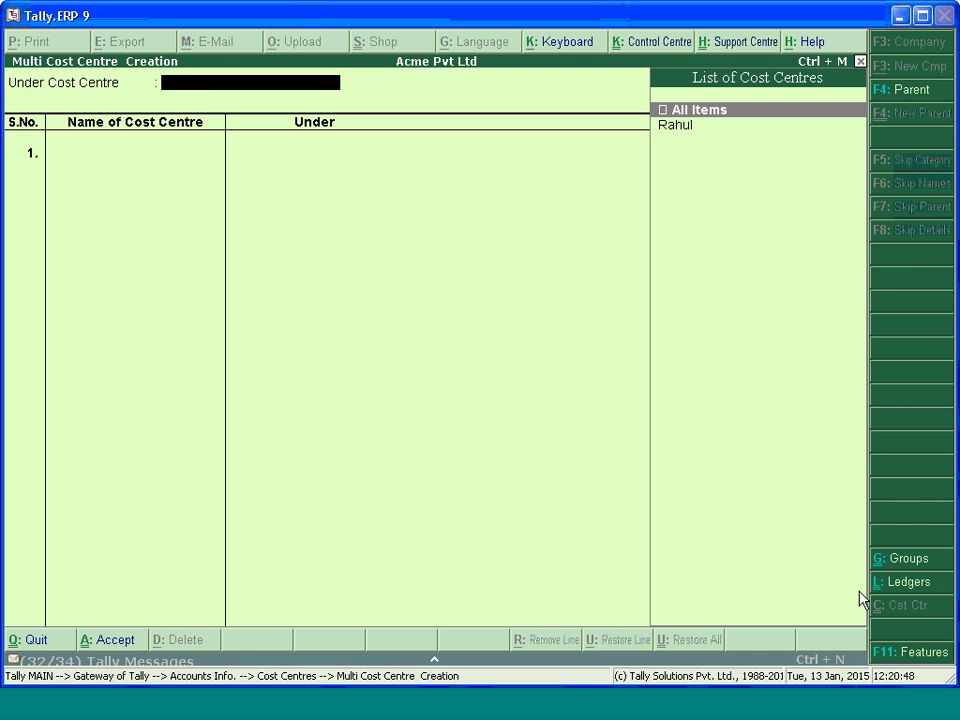
key(Return)
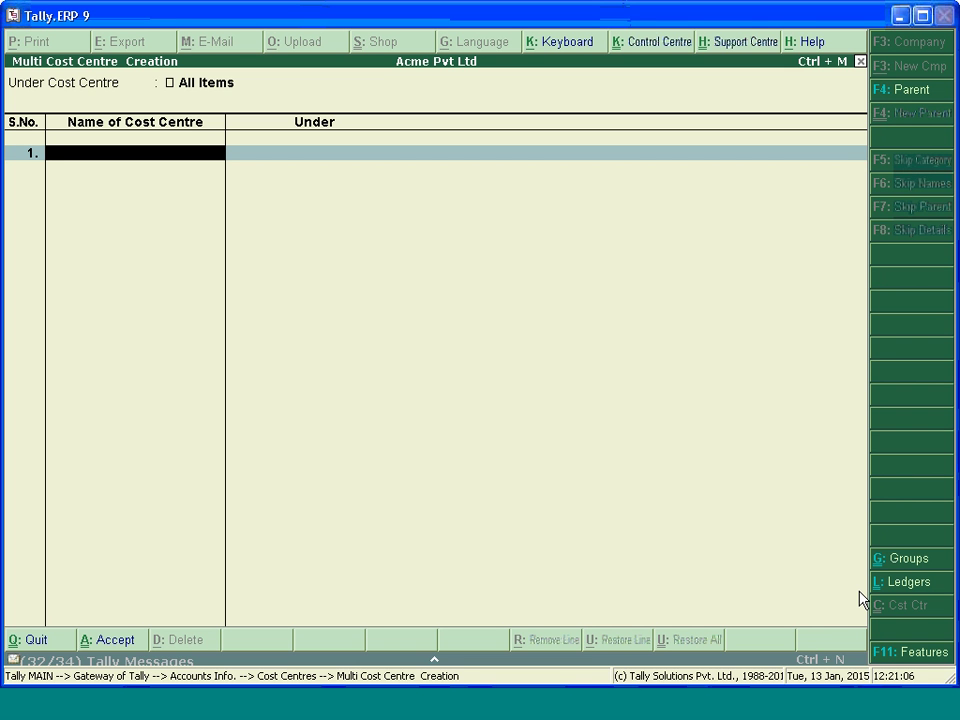
text(Ram)
key(Return)
key(Return)
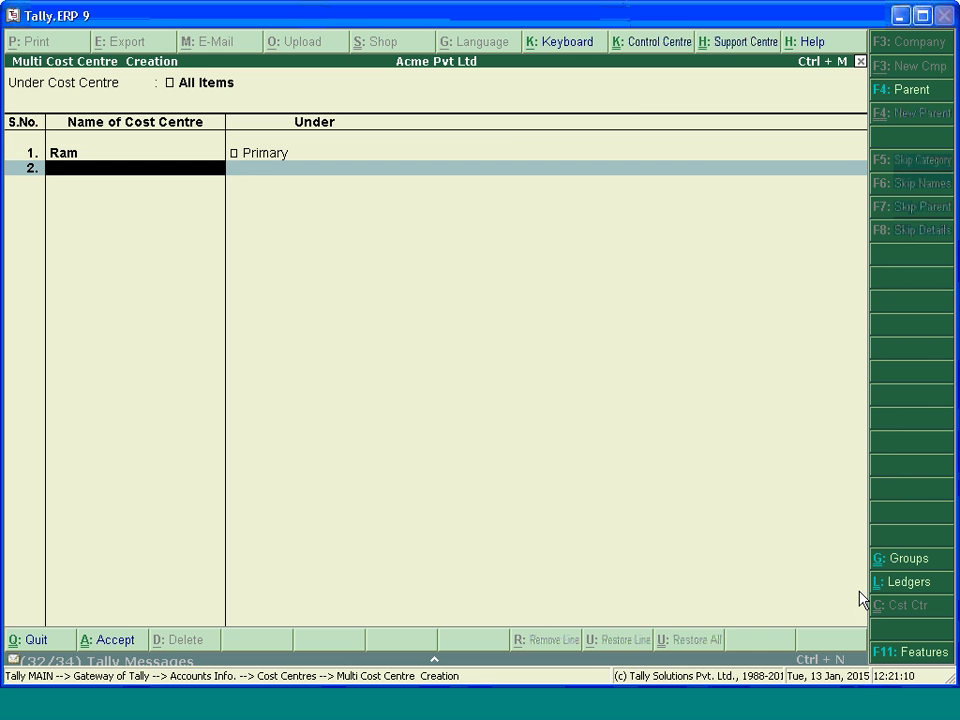
Enter a second person's name as a cost centre under Primary, correcting its spelling.
text(Sham)
key(Return)
key(BackSpace)
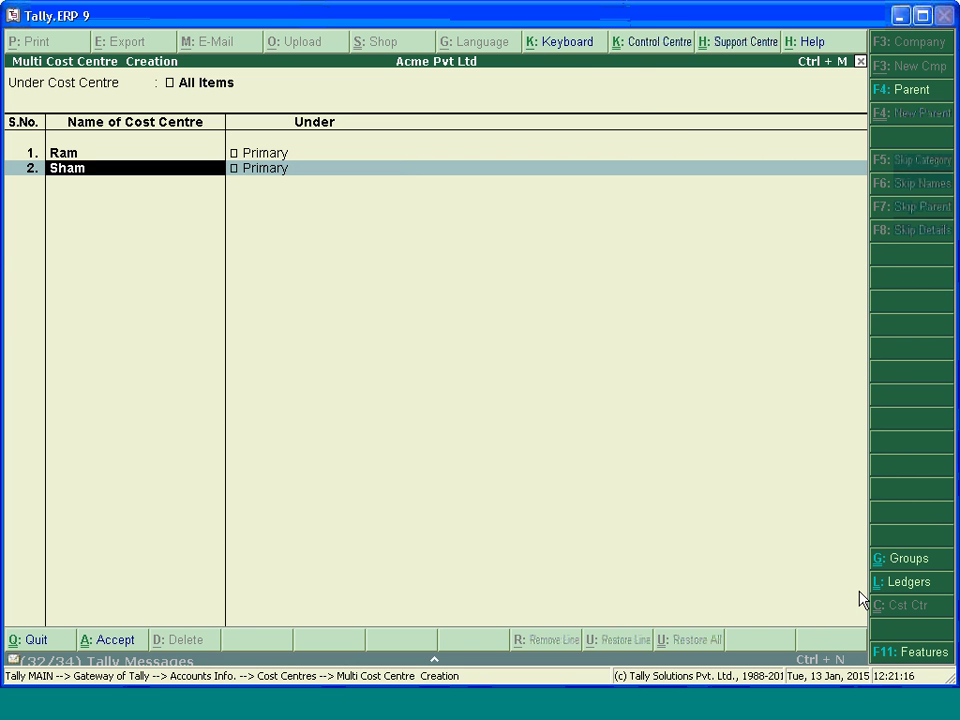
key(BackSpace)
key(BackSpace)
text(ayam)
key(Return)
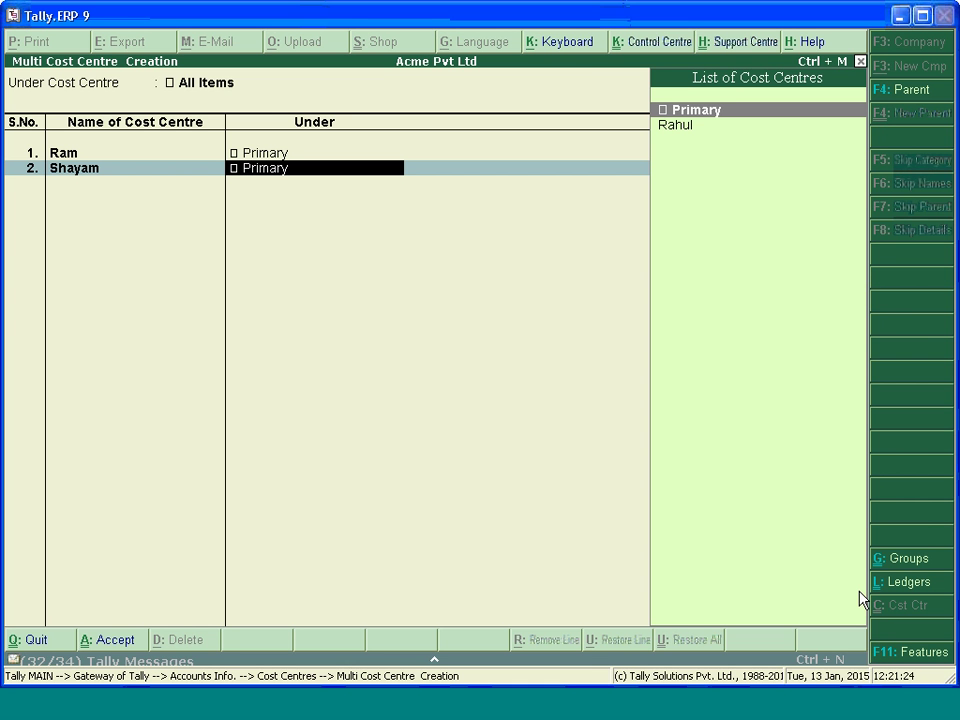
key(Return)
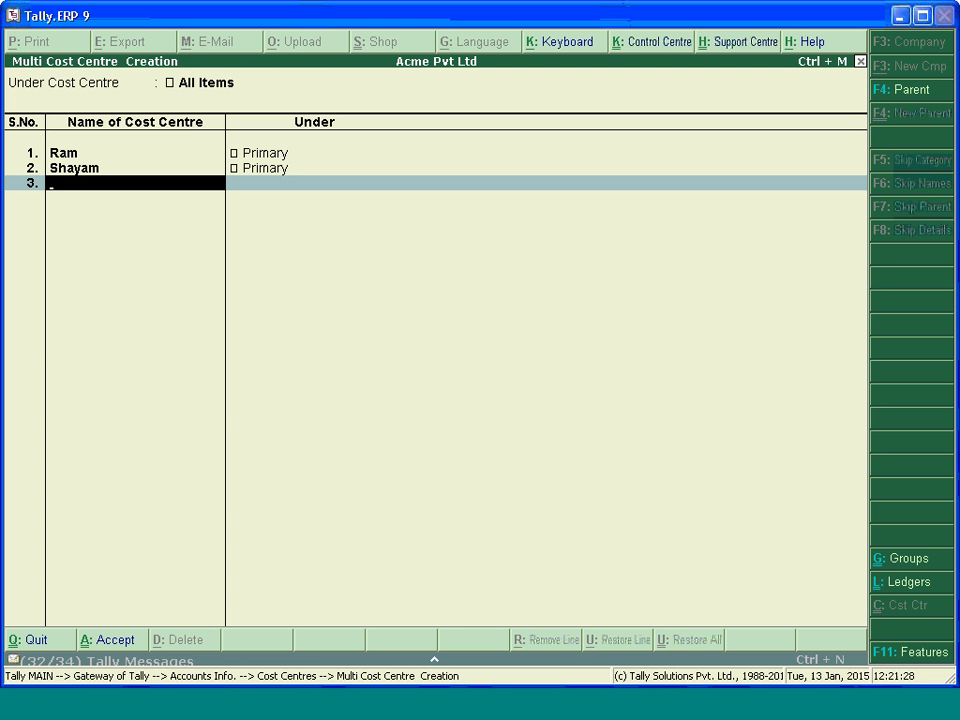
Enter a third person's name as a cost centre under Primary and save the multiple cost centre list.
text(Sunil)
key(Return)
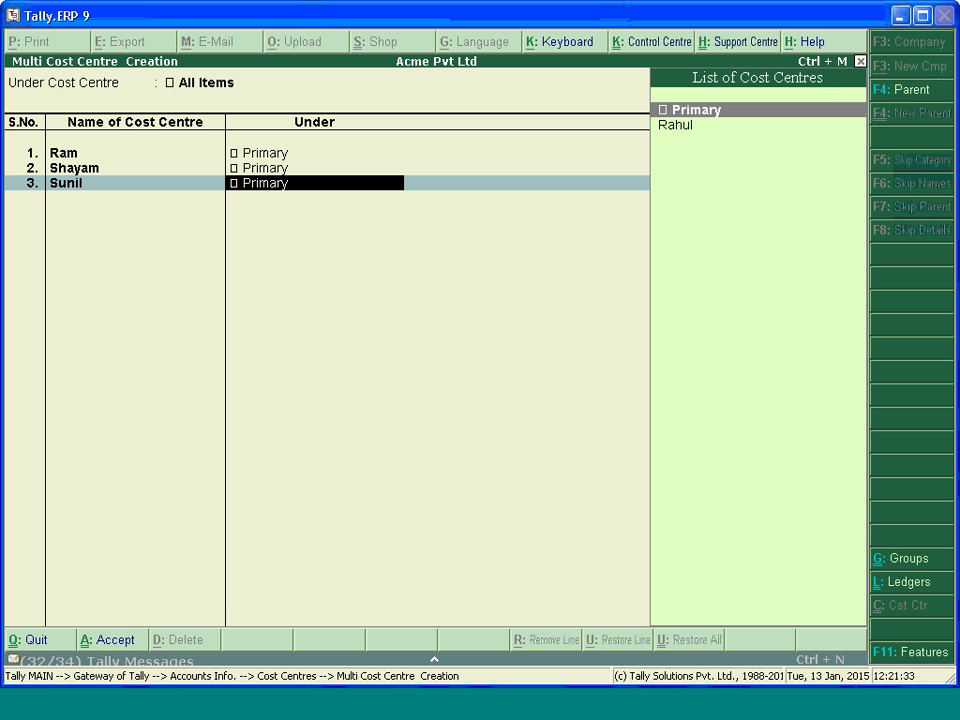
key(Return)
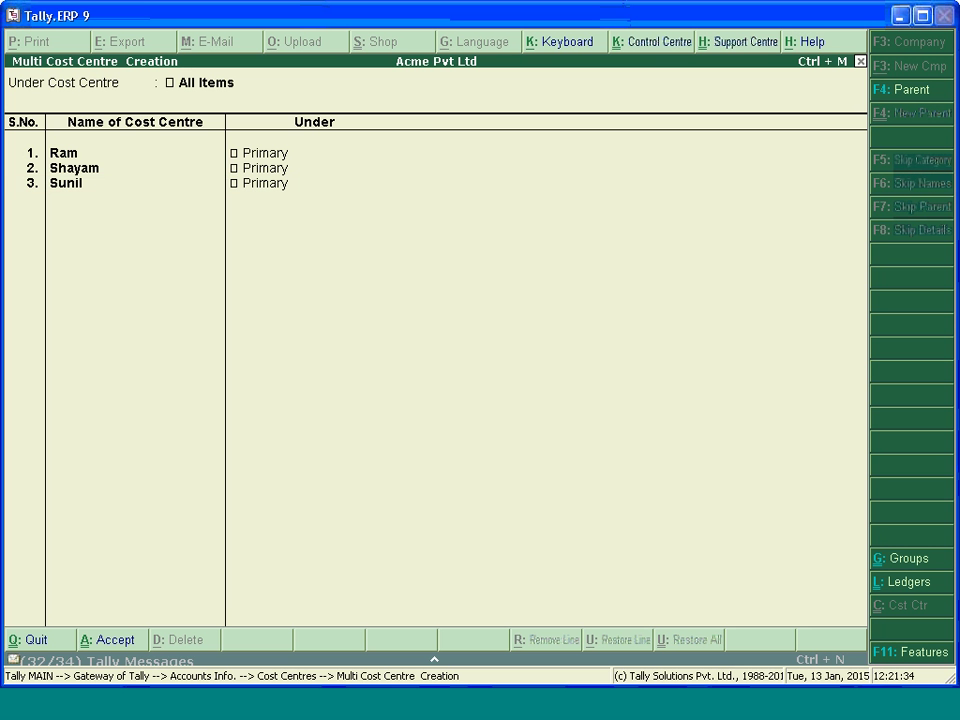
key(ctrl+a)
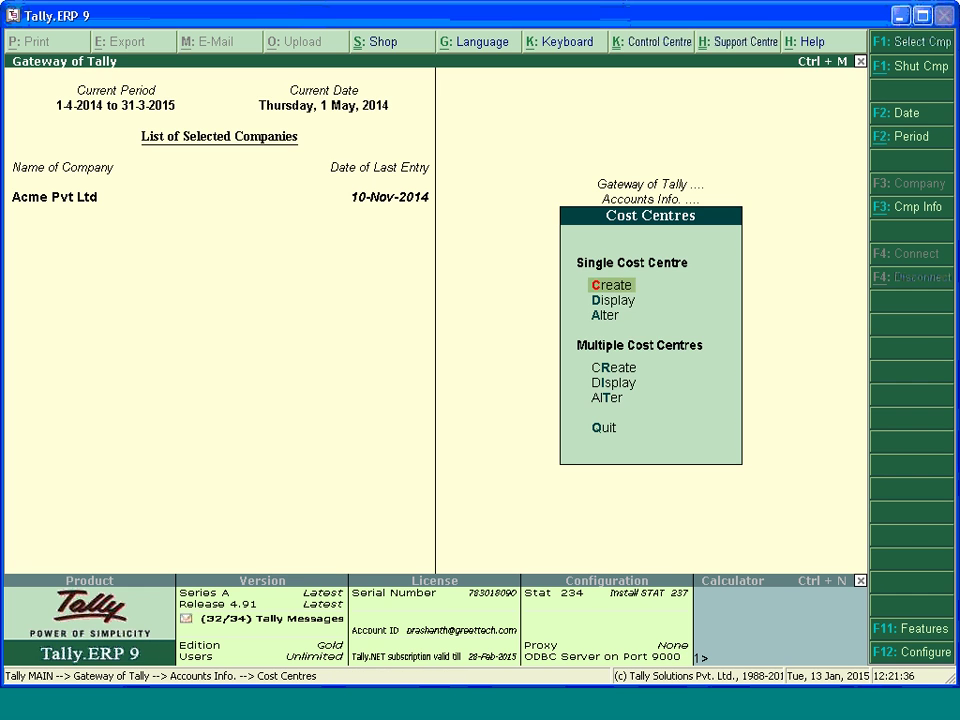
Display the multiple cost centres for All Items, review the entries, and return to the Gateway of Tally.
key(Down)
key(Down)
key(Down)
key(Down)
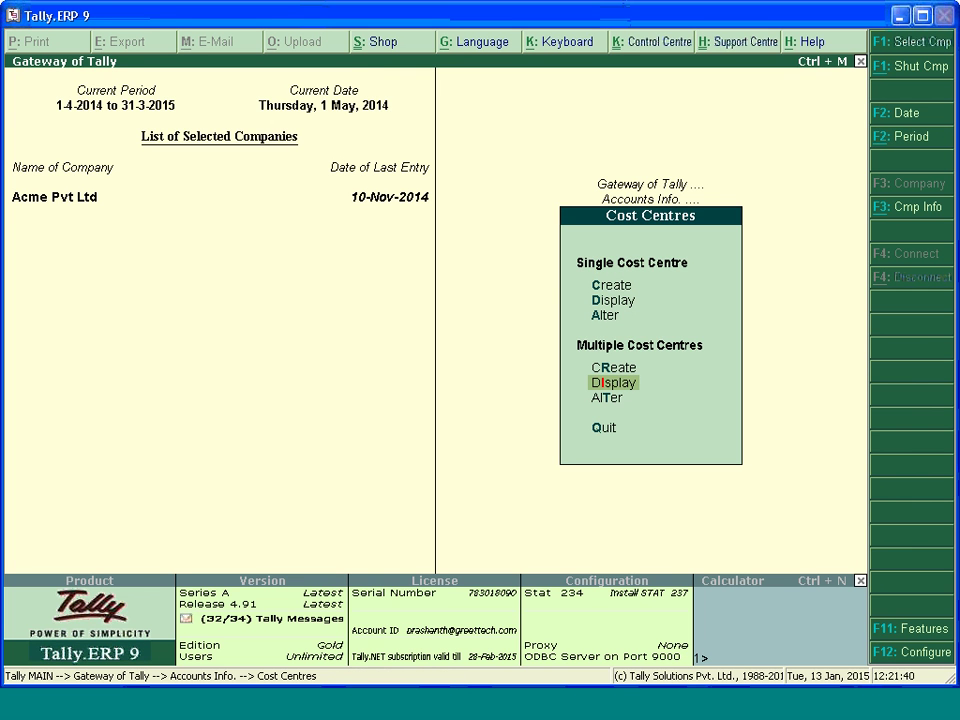
key(Return)
key(Return)
key(Down)
key(Down)
key(Down)
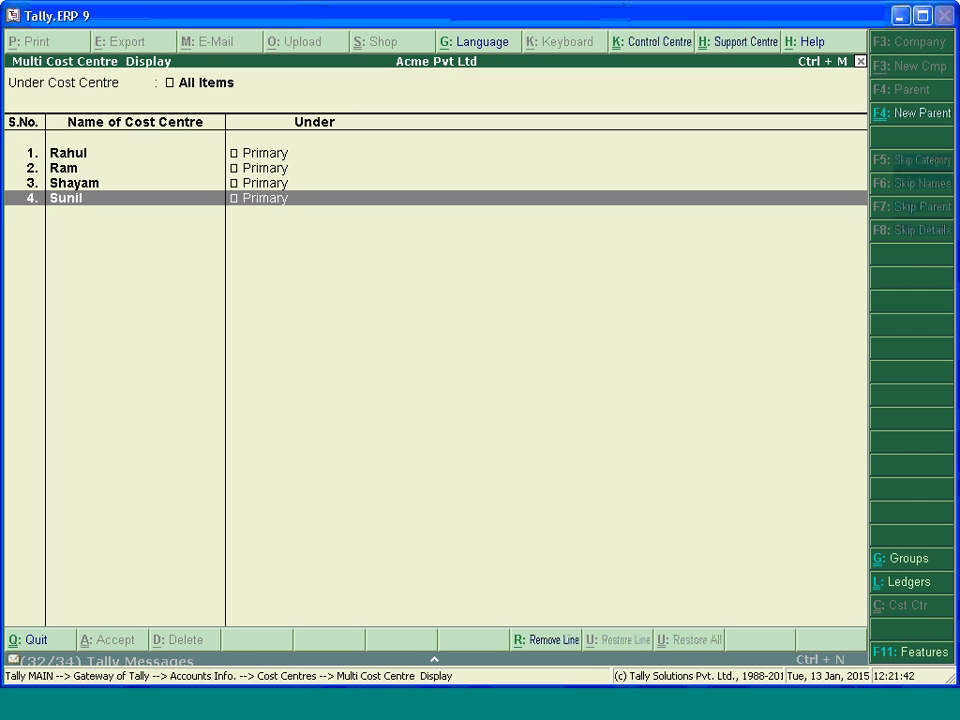
key(Up)
key(Up)
key(Up)
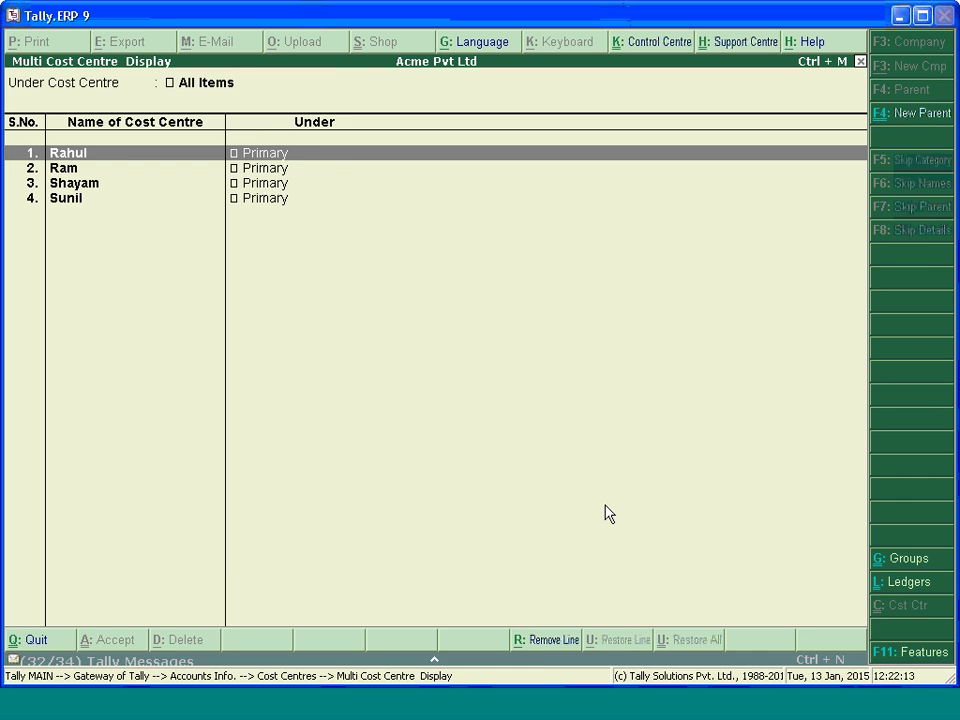
key(Escape)
key(Escape)
key(Escape)
key(Escape)
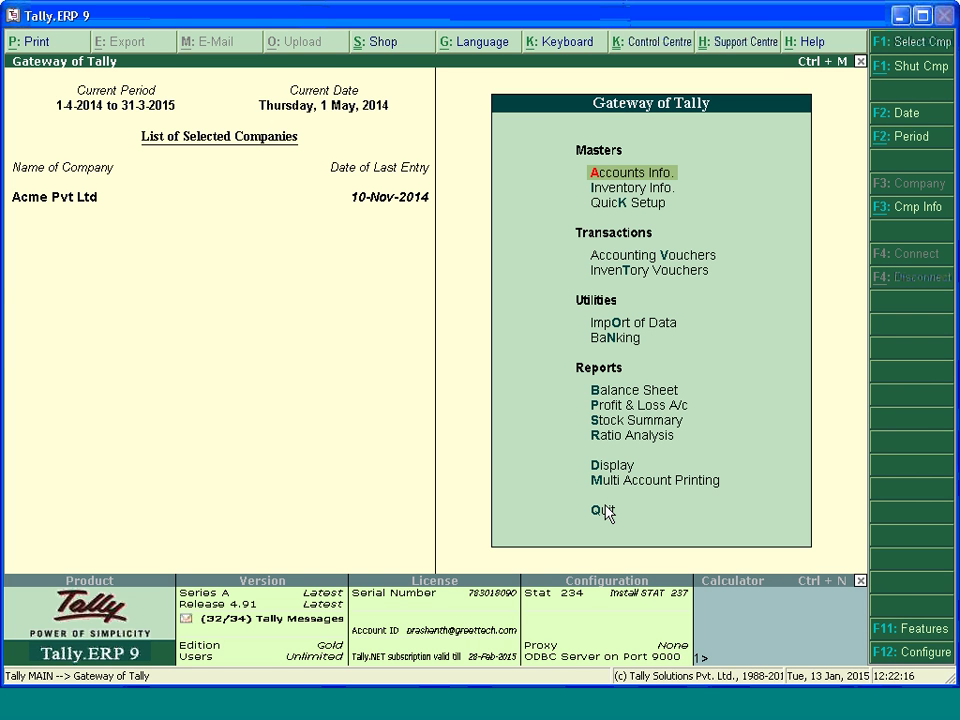
Start a Payment voucher and set Use Single Entry mode for Pymt/Rcpt/Contra to No in its configuration.
click(685, 292)
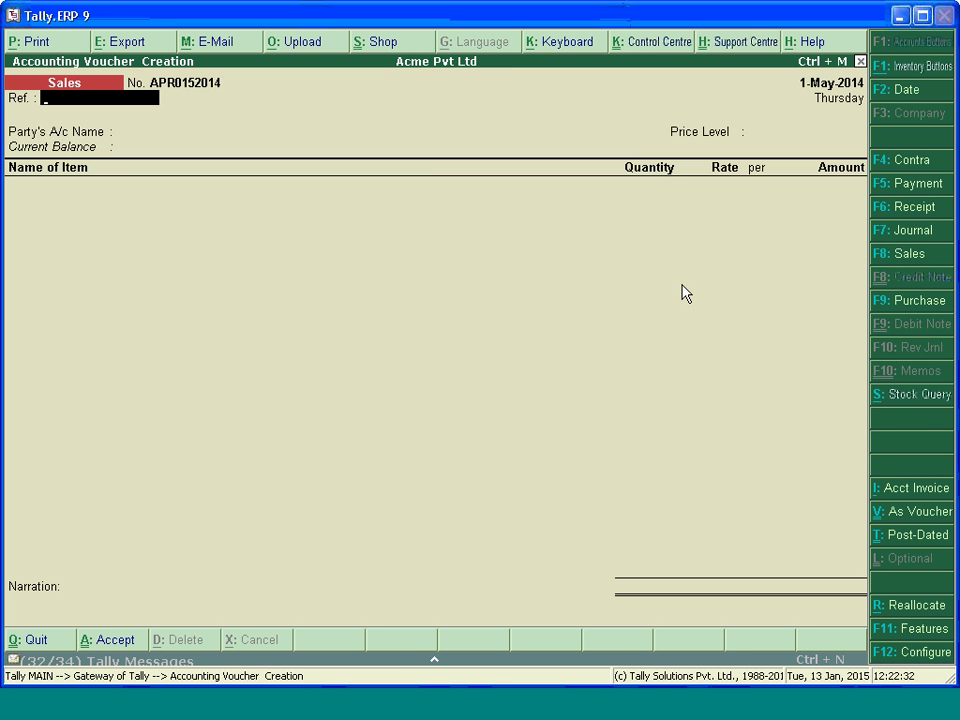
key(F5)
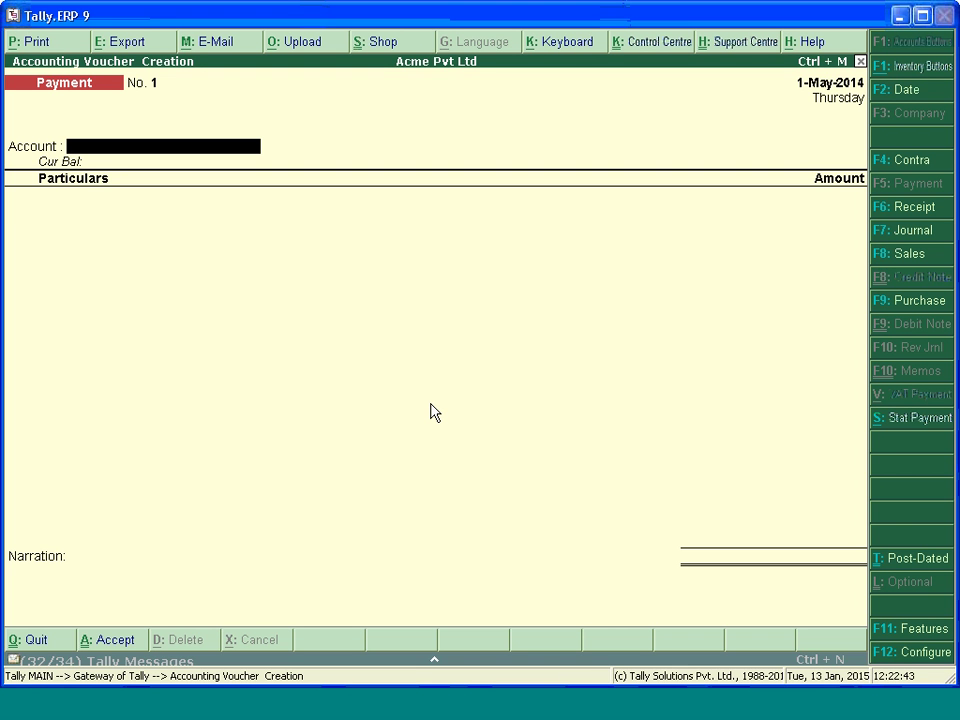
key(F12)
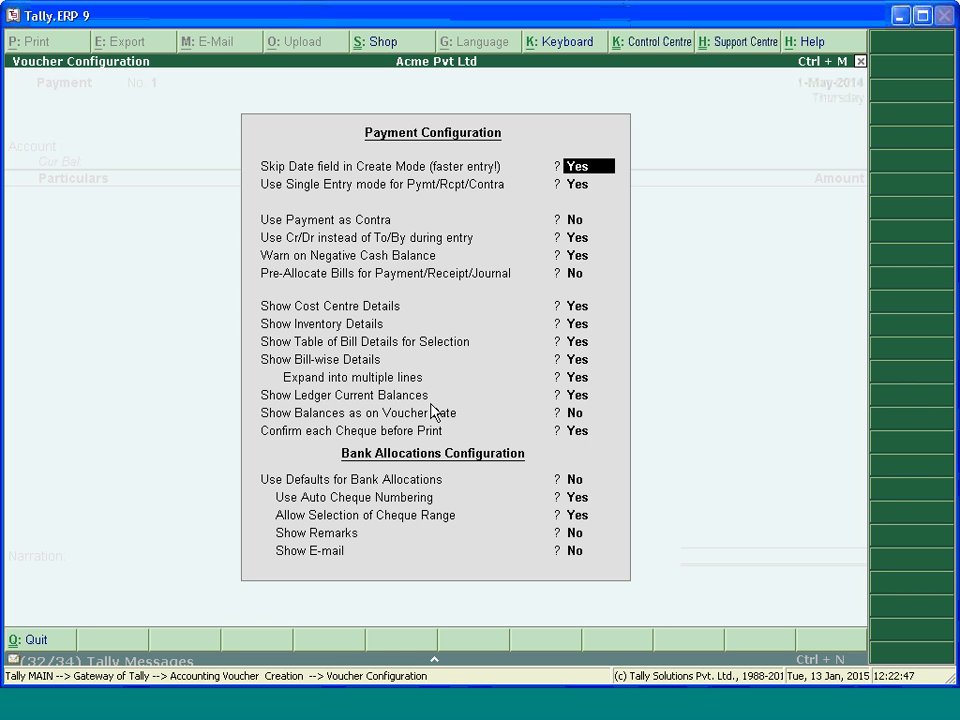
key(Return)
key(n)
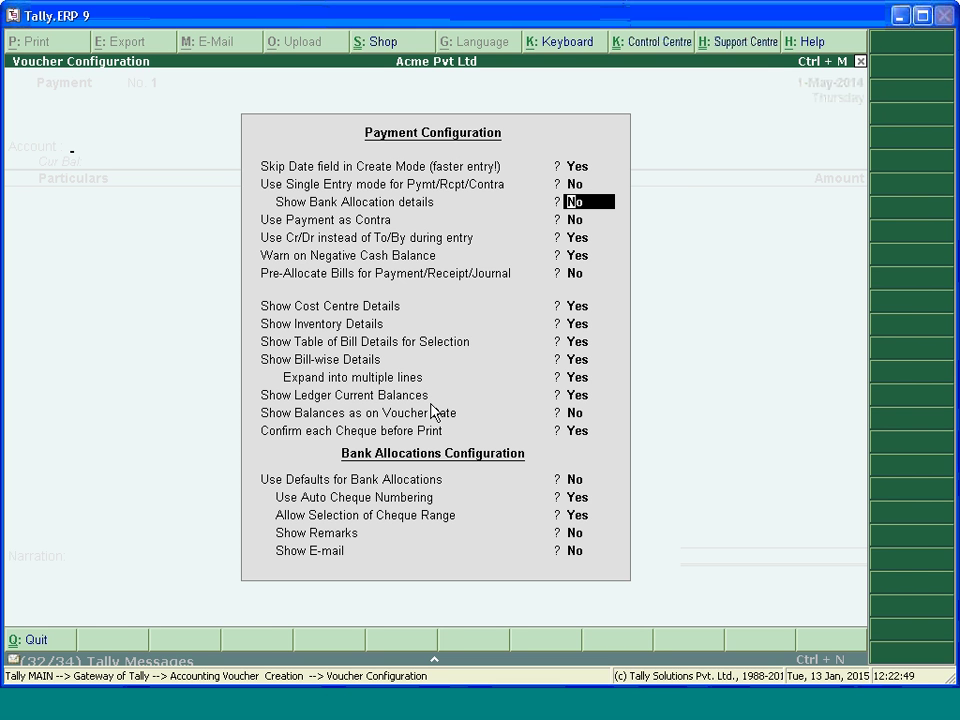
key(ctrl+a)
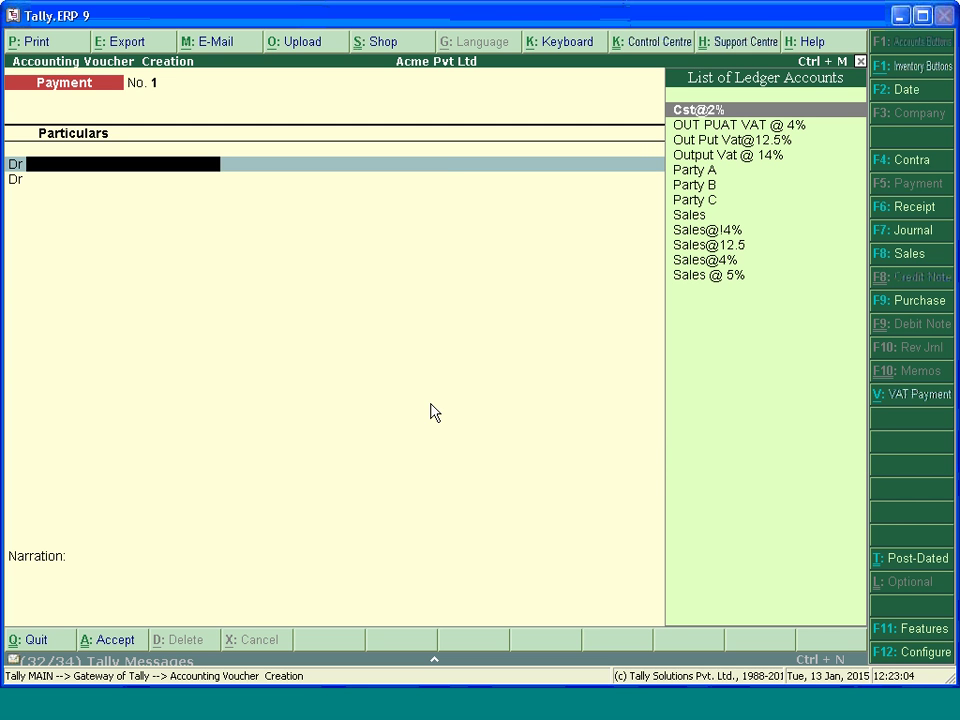
Start a new ledger from the payment voucher's debit line and name it Sales Commission A/c.
key(alt+c)
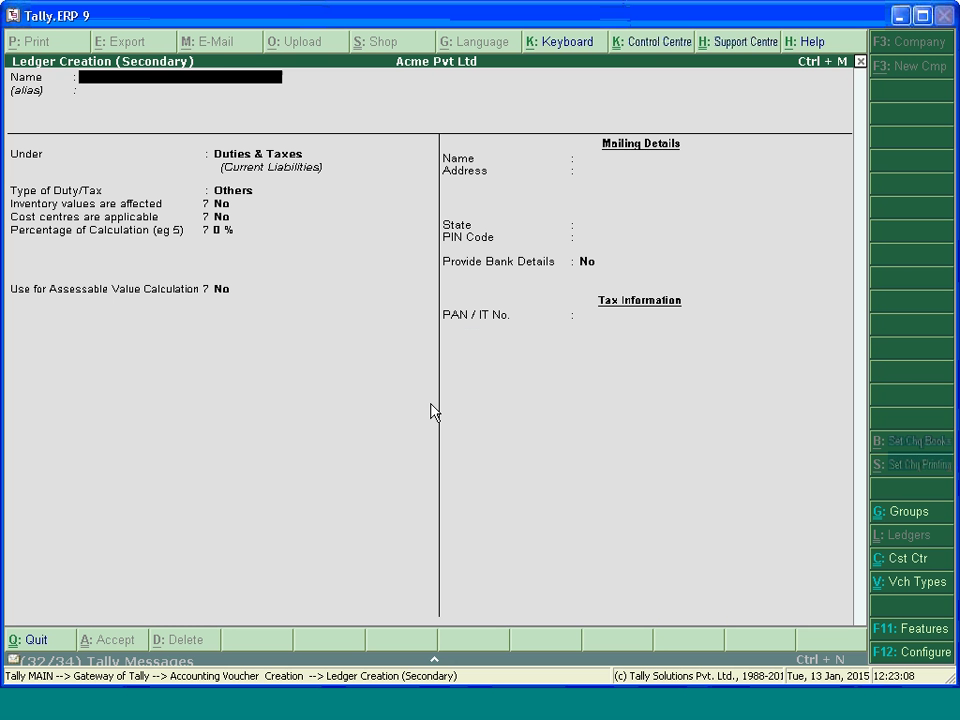
text(Sales Commission A/c)
key(Return)
key(Return)
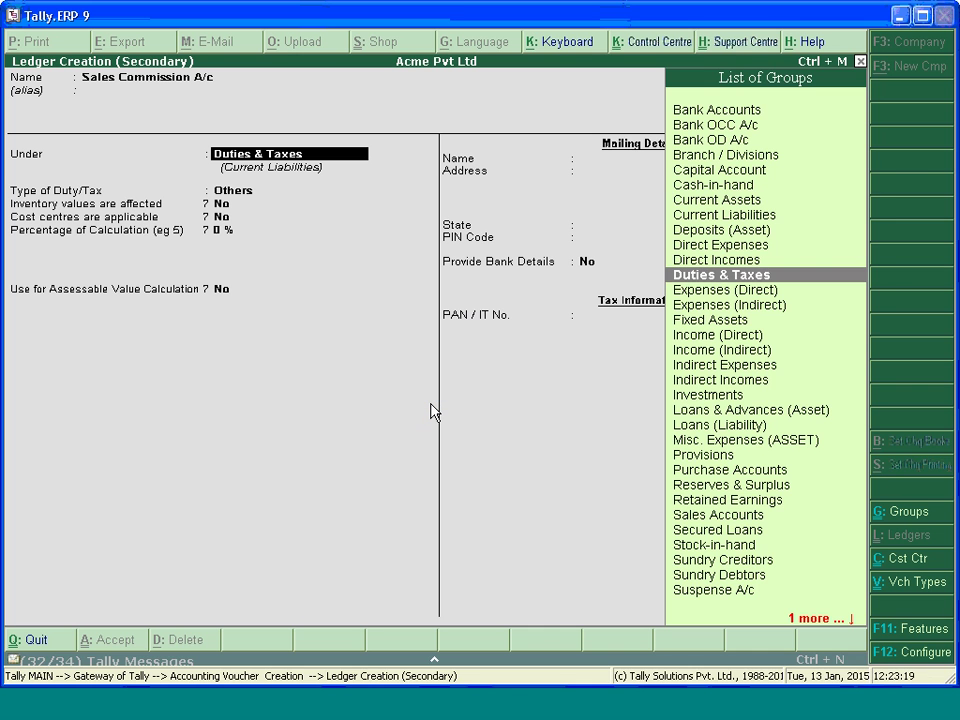
text(In)
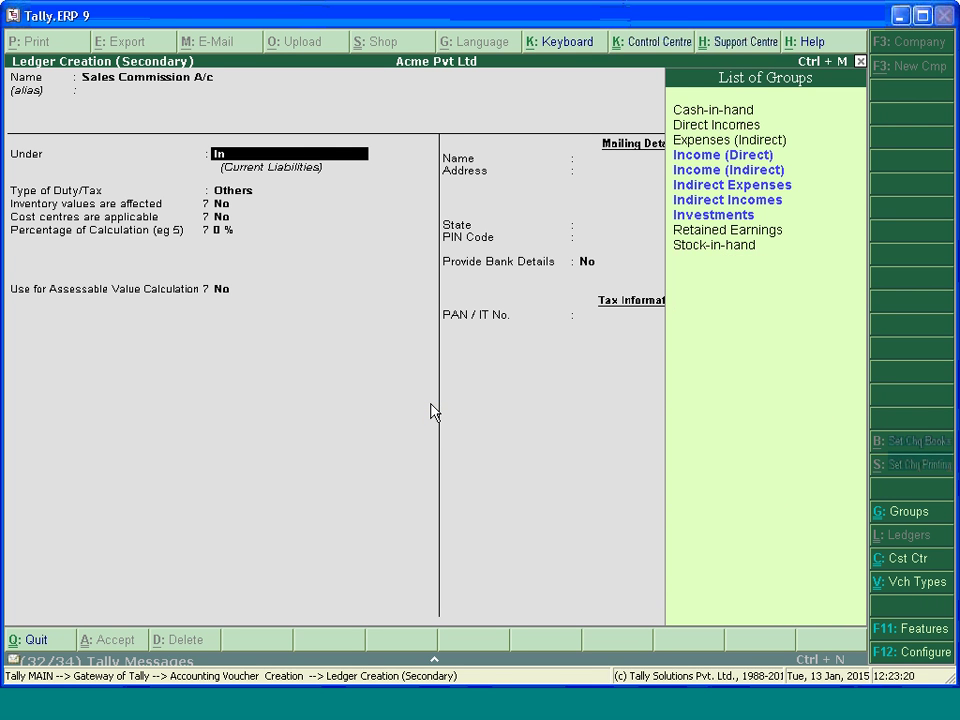
key(Down)
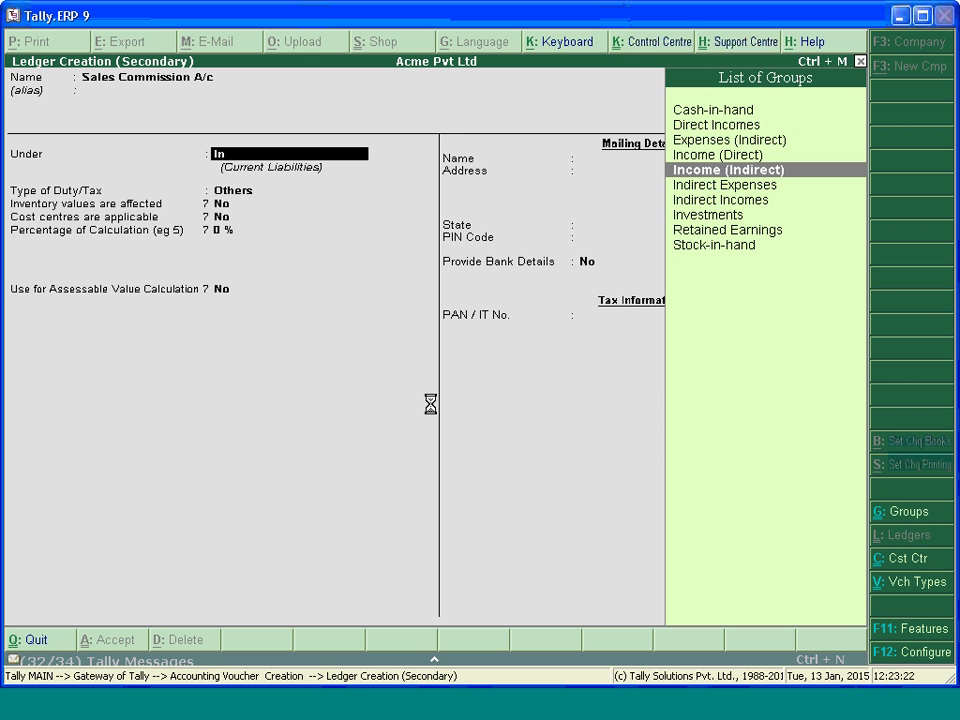
key(Return)
key(Return)
key(BackSpace)
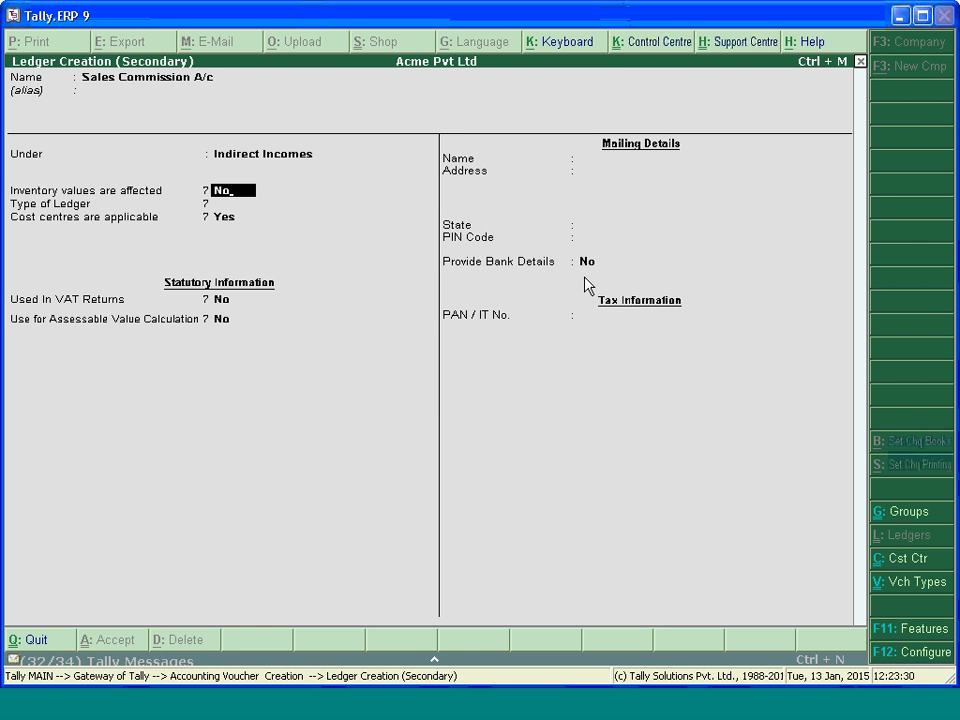
key(BackSpace)
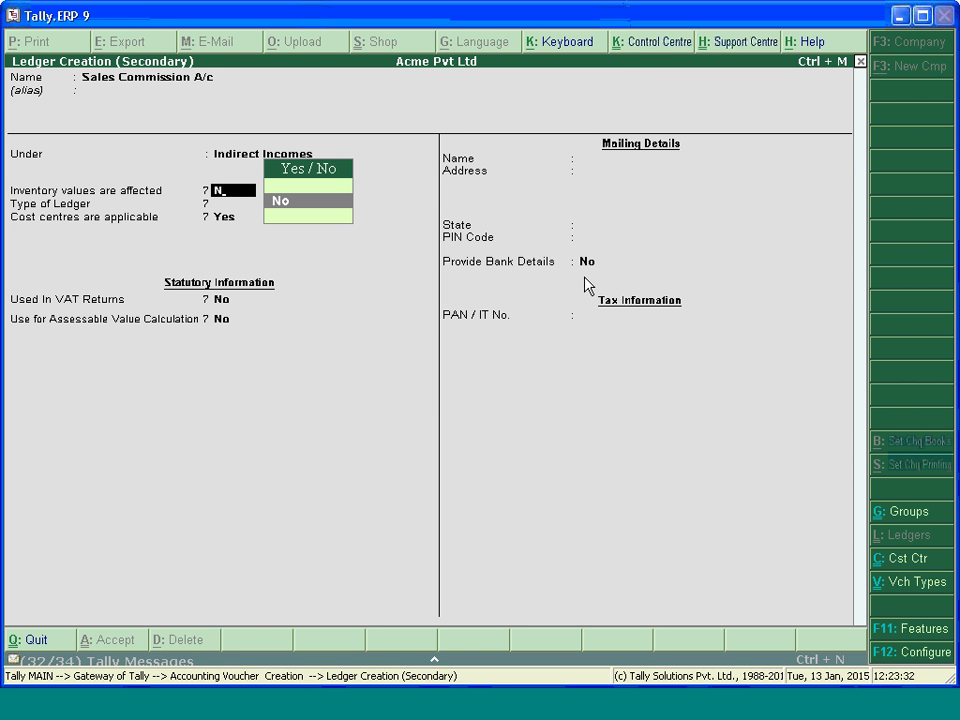
text(o)
key(BackSpace)
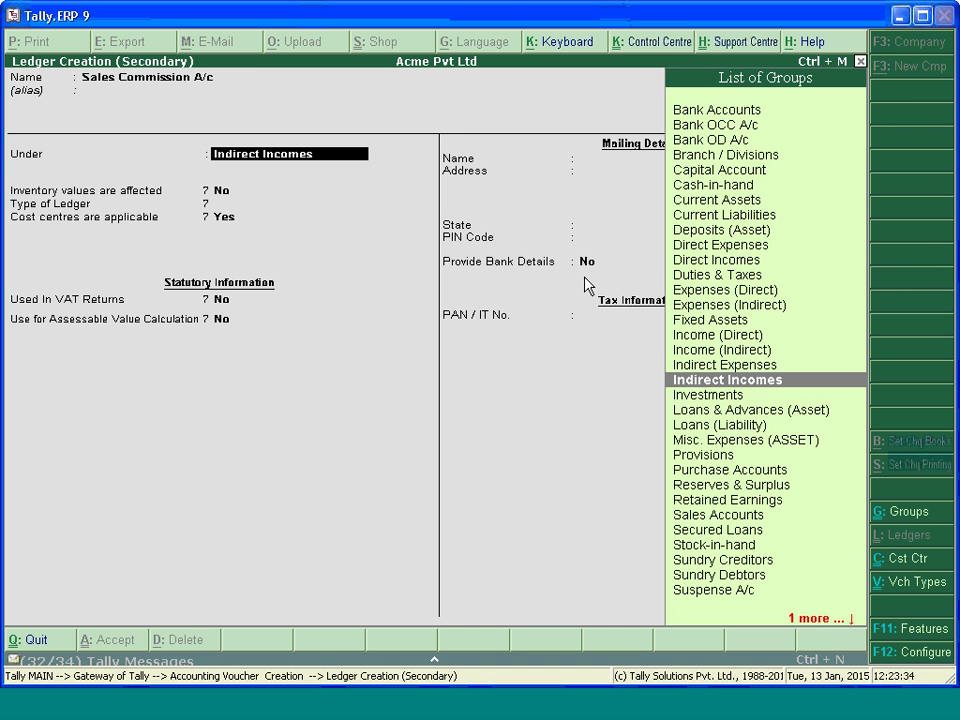
Group the ledger under Indirect Expenses with Type of Ledger Not Applicable, and save it with cost centres applicable.
key(Up)
key(Return)
key(Return)
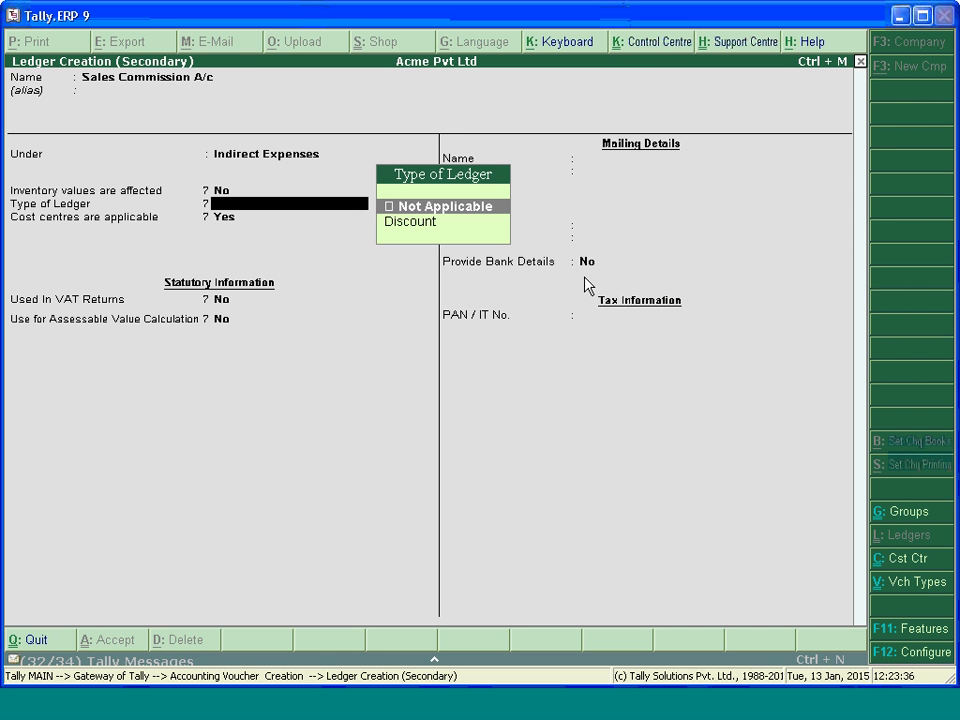
key(Return)
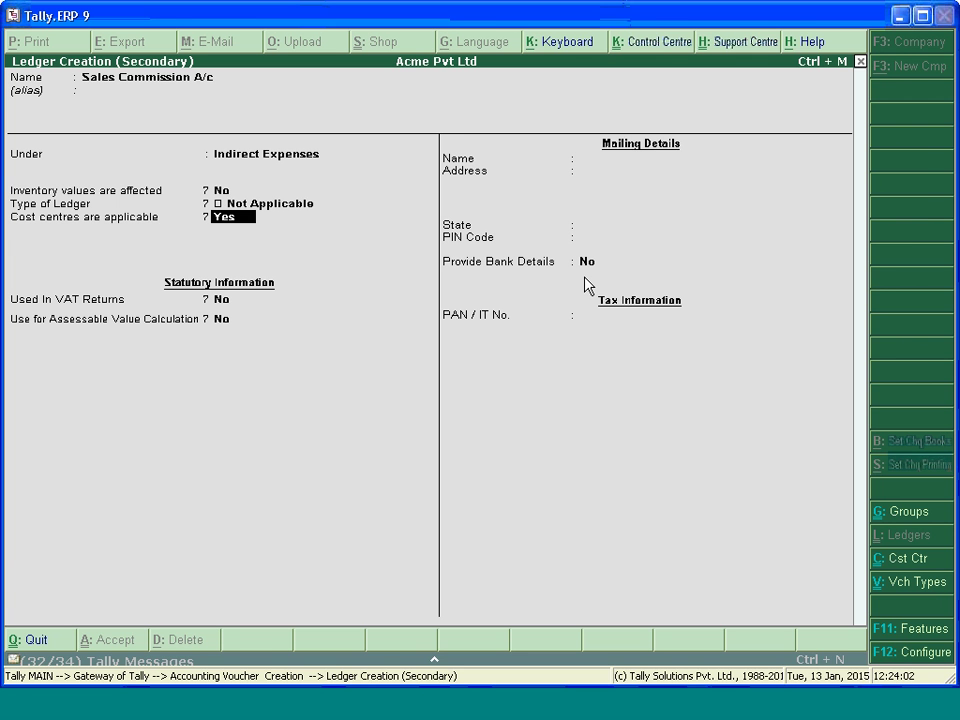
key(ctrl+a)
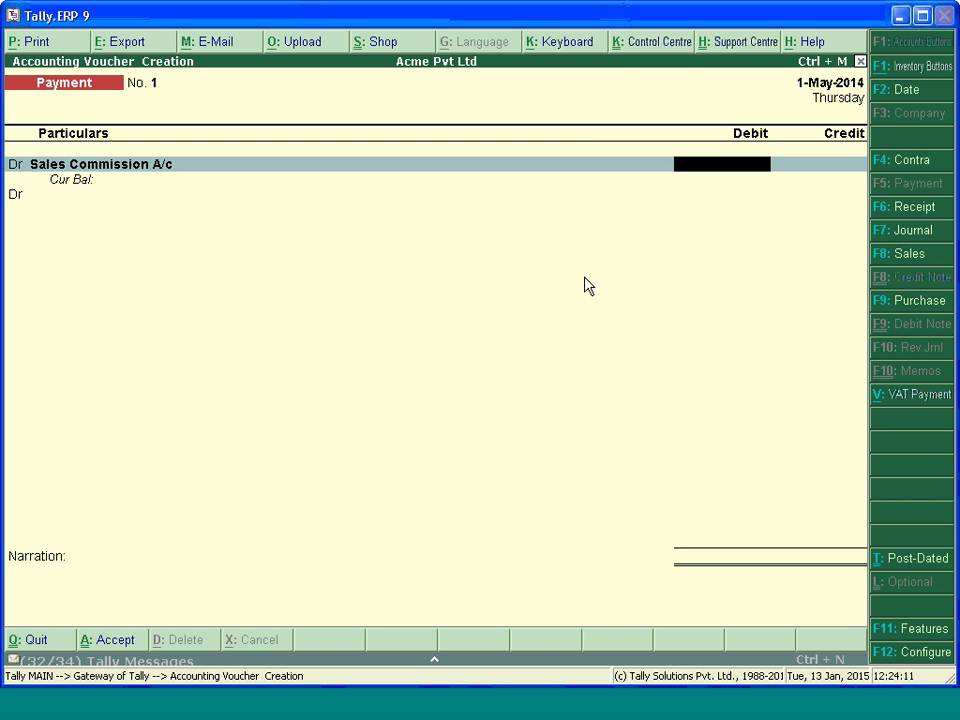
Debit Sales Commission A/c with 5000, allocating 3000 to the first listed cost centre and 2000 to the third.
text(5000)
key(Return)
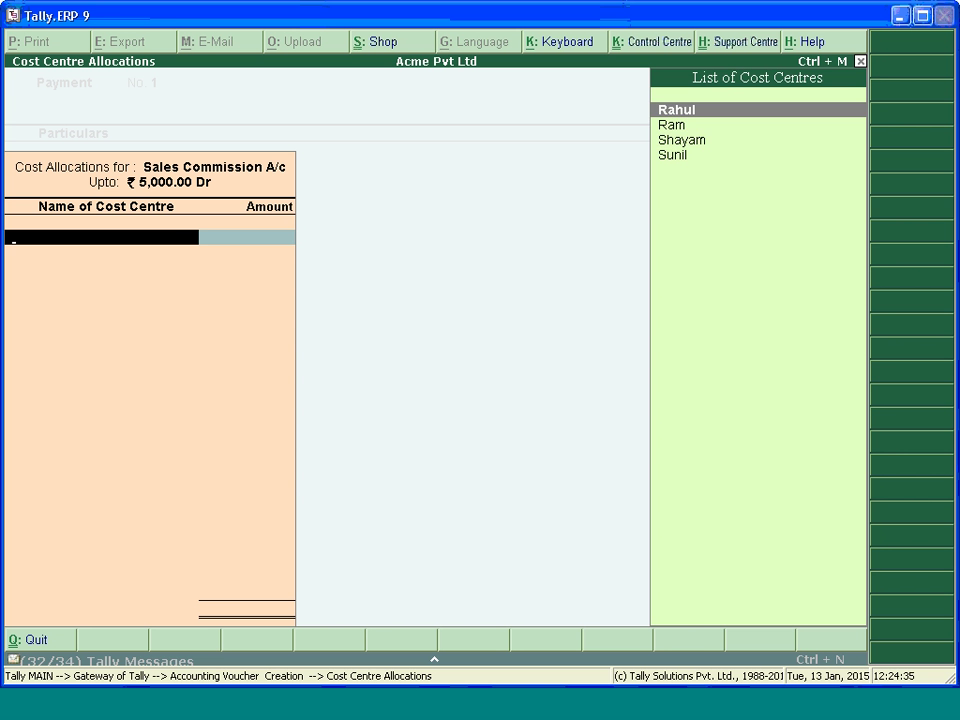
key(Return)
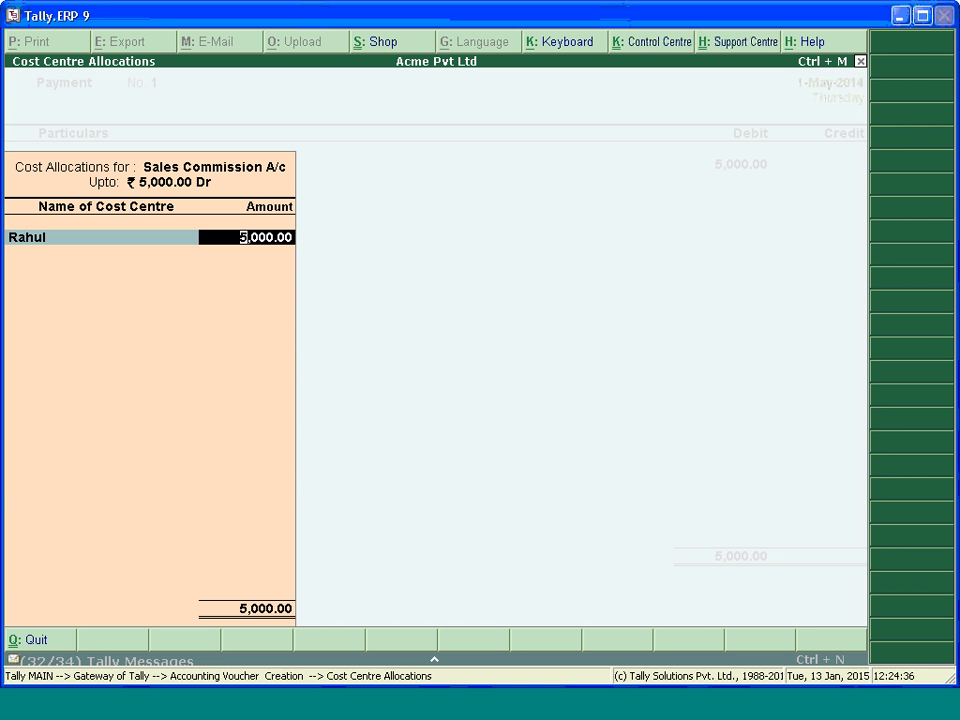
text(3000)
key(Return)
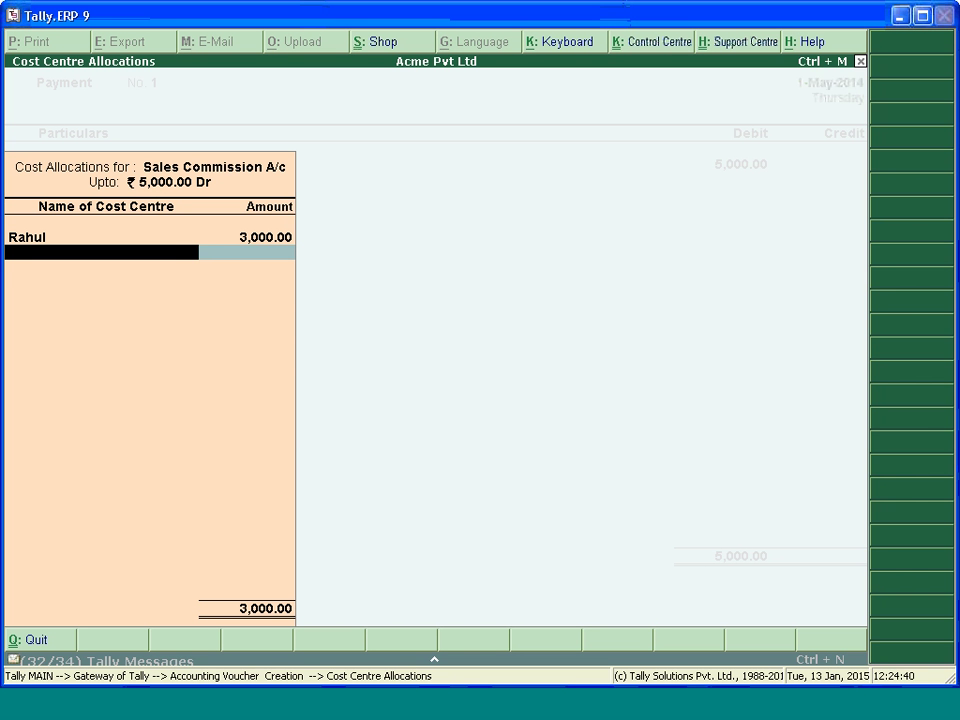
text(Sh)
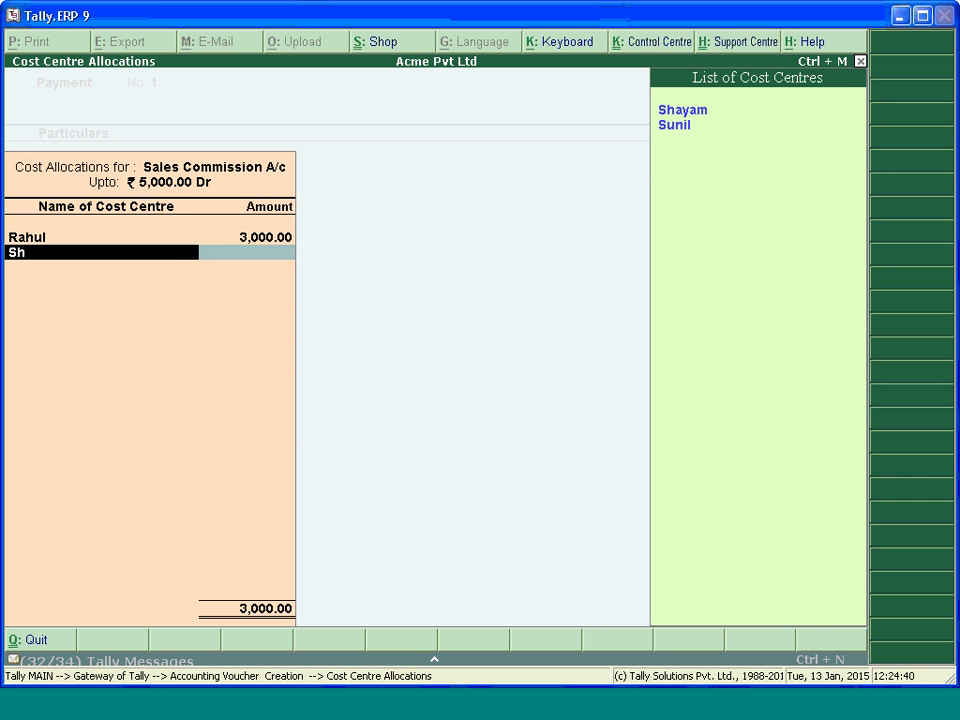
key(Return)
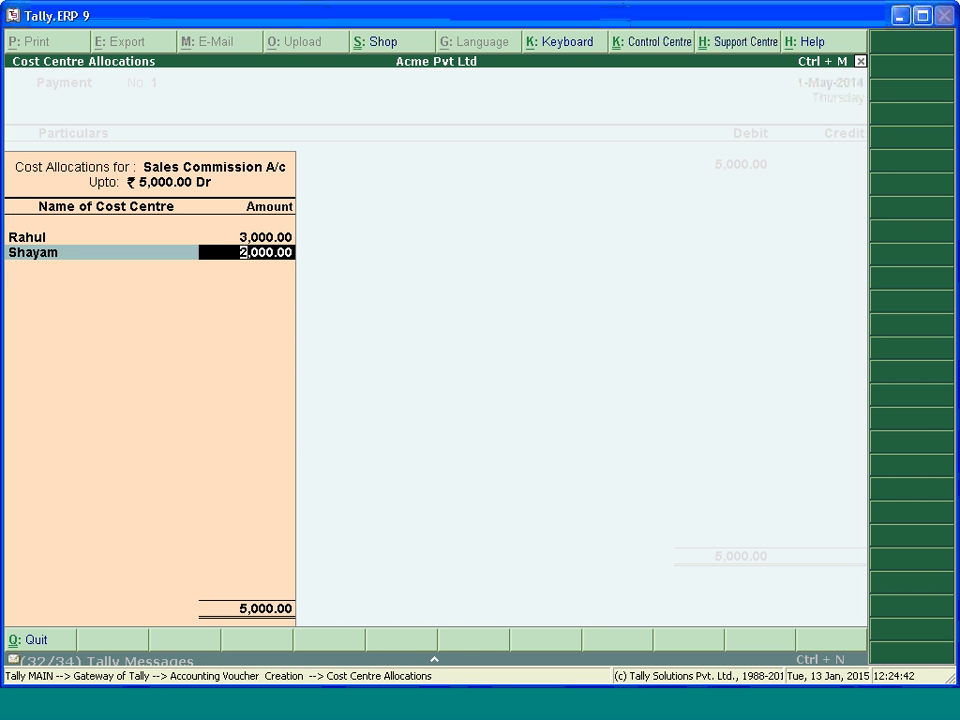
key(Return)
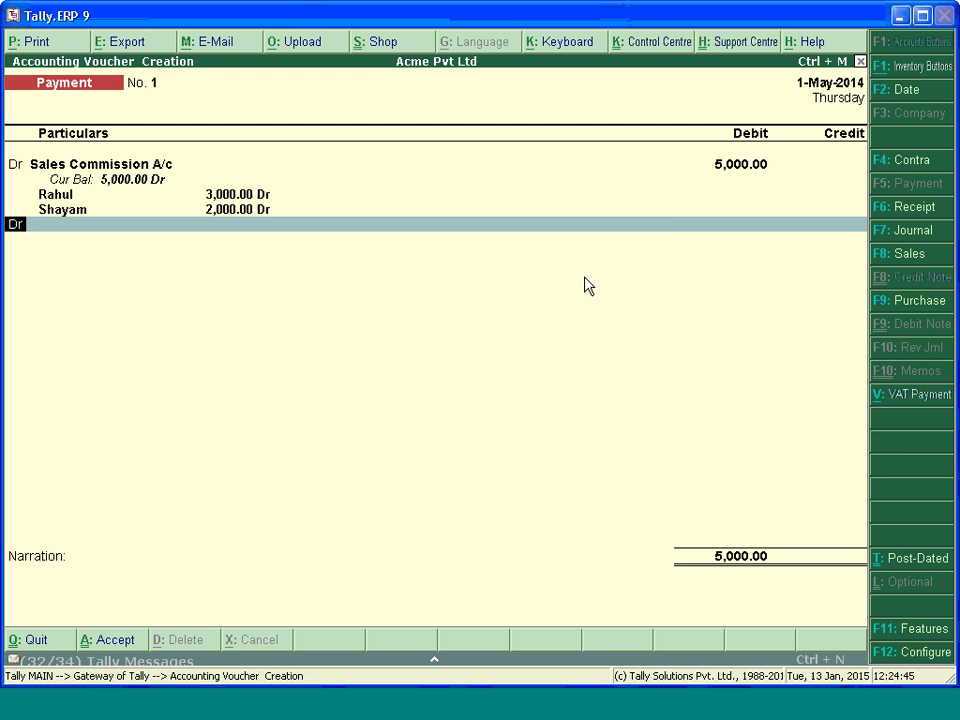
Try to create a Cash ledger from the voucher's second debit line.
key(Return)
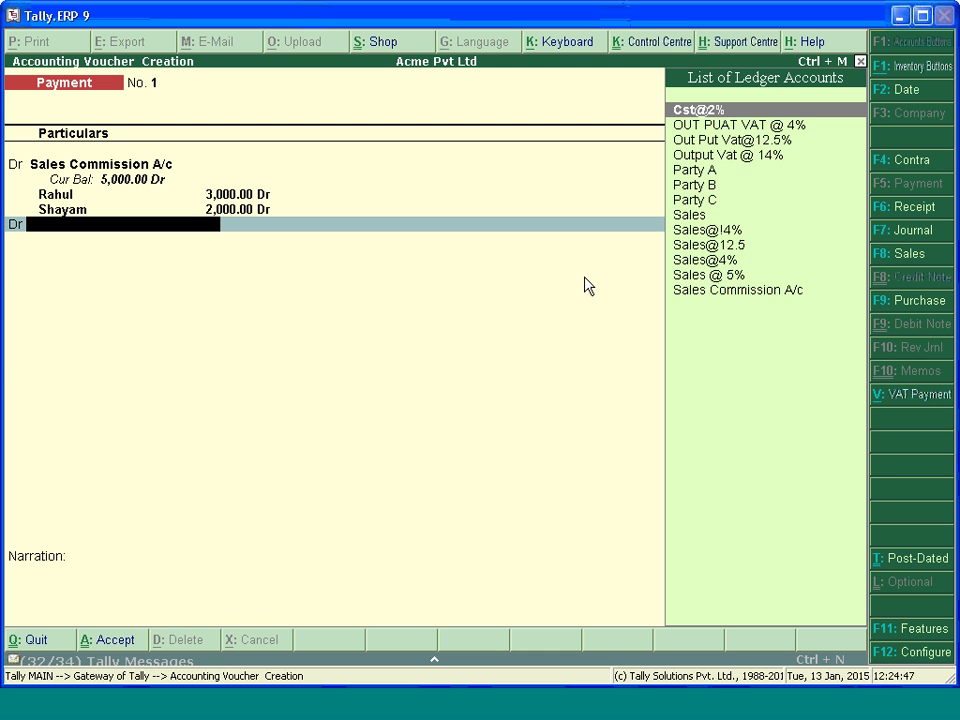
text(C)
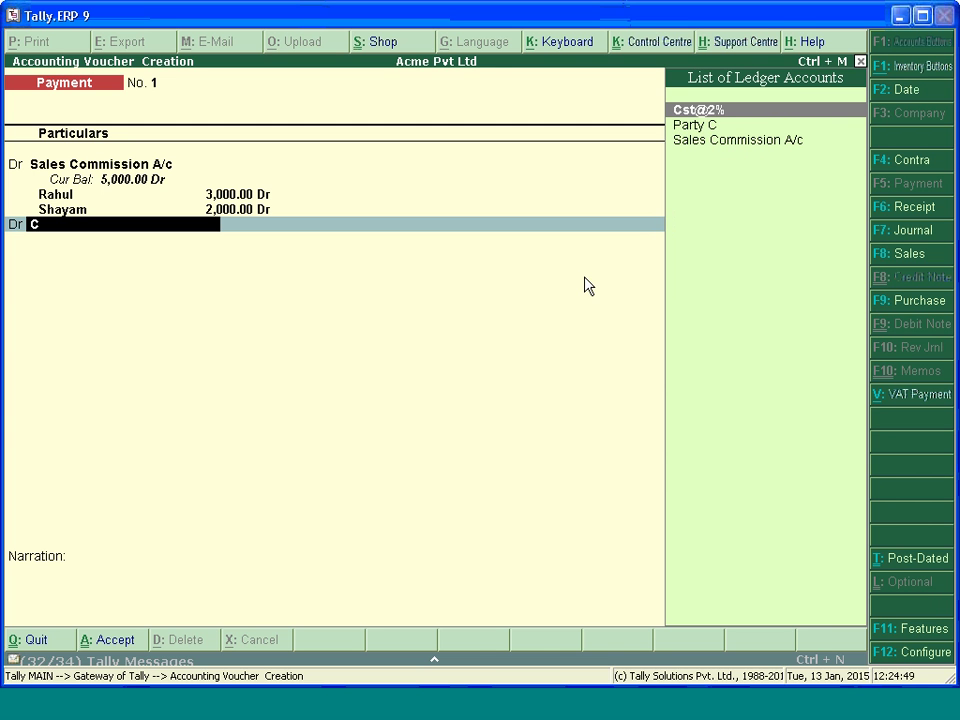
key(BackSpace)
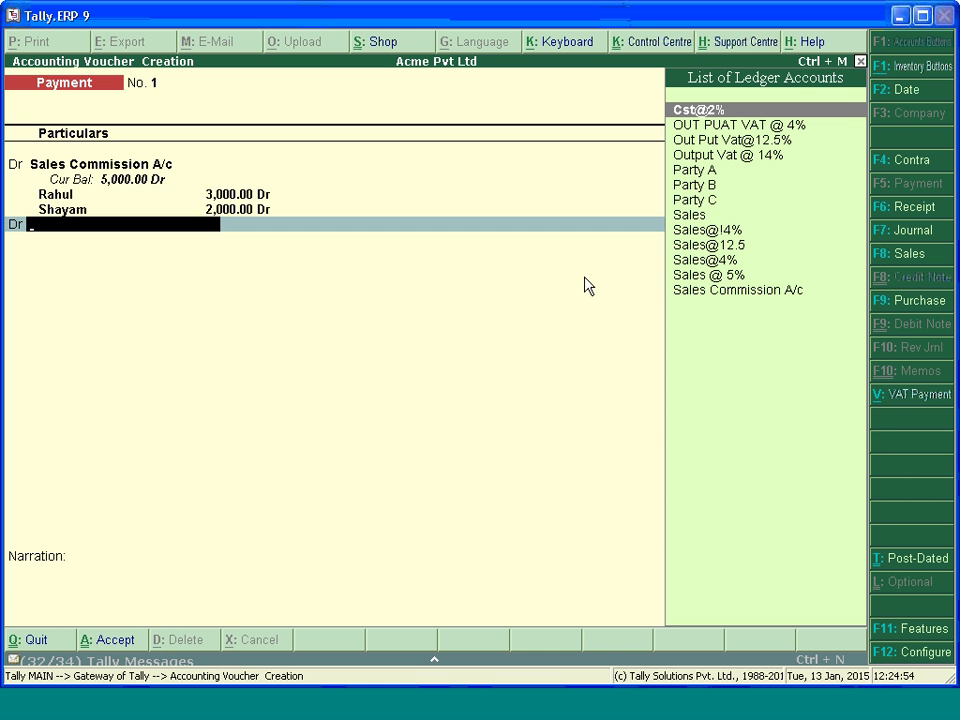
key(alt+c)
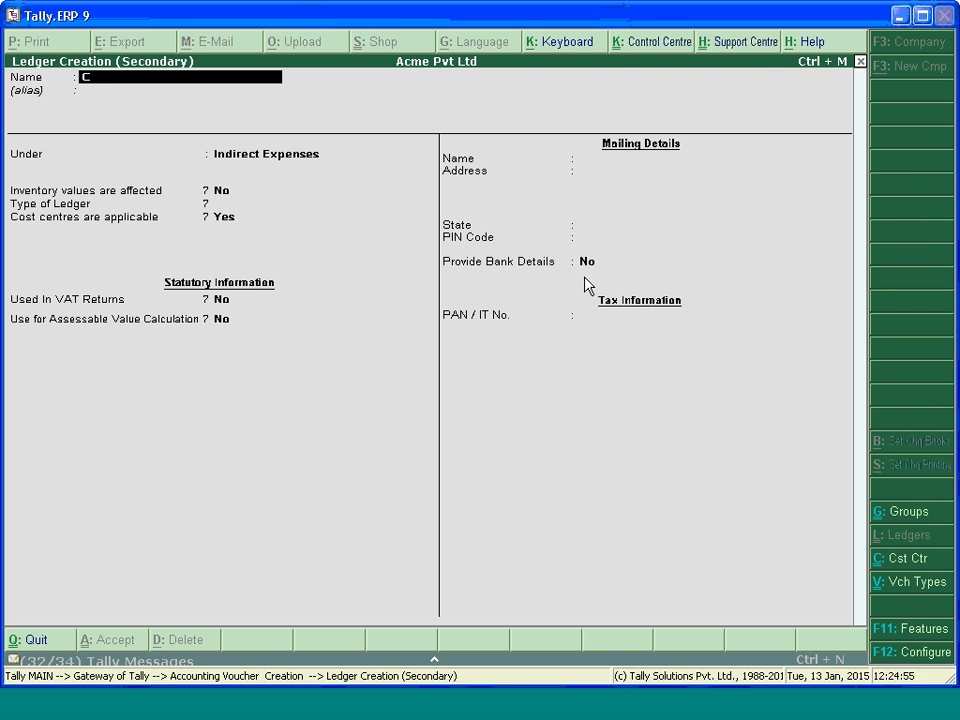
text(Cash)
key(Return)
key(Return)
key(Return)
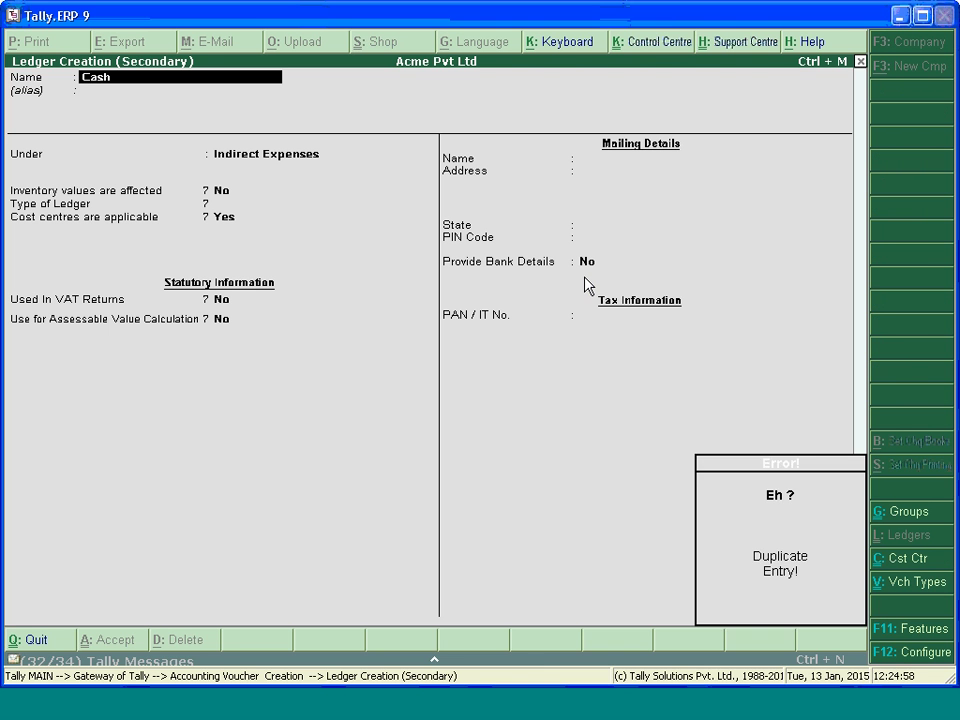
key(Escape)
key(Escape)
text(yCs)
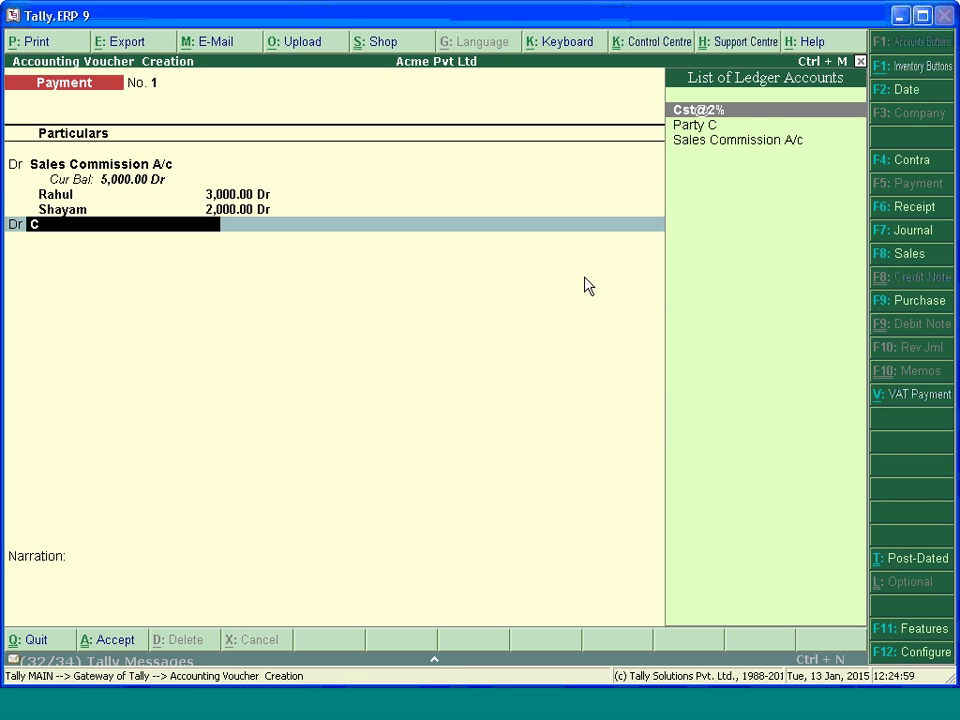
key(BackSpace)
key(BackSpace)
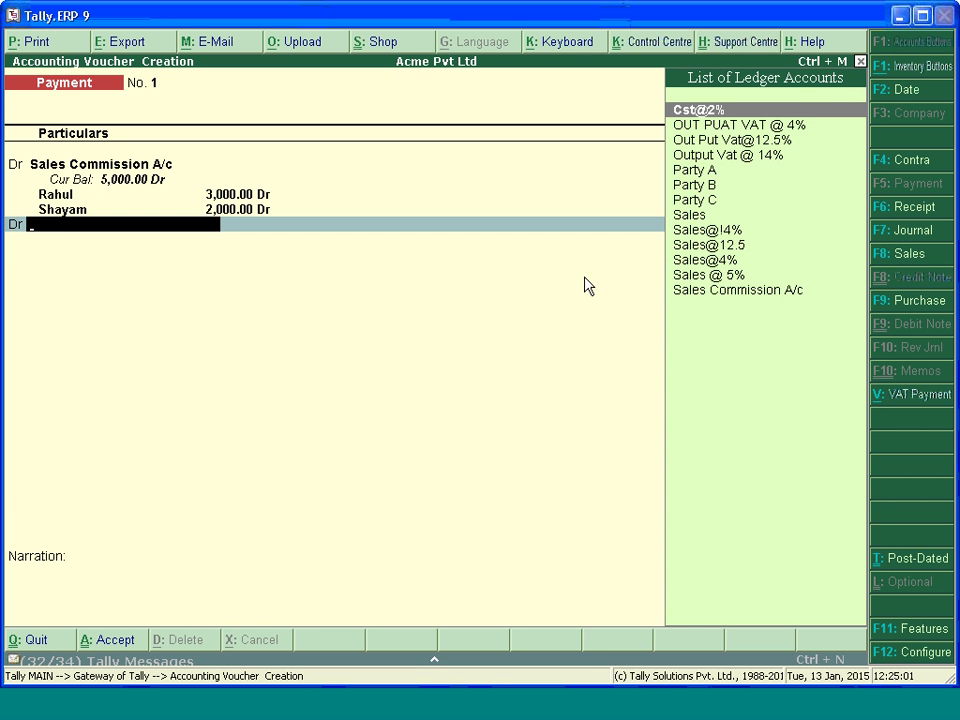
key(BackSpace)
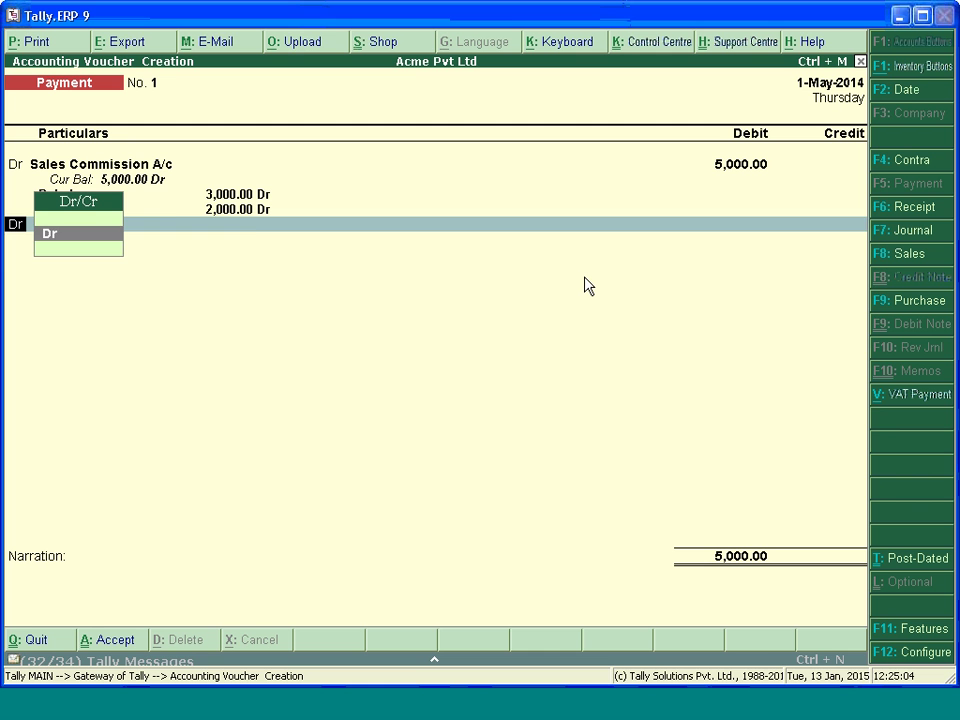
key(BackSpace)
key(BackSpace)
key(BackSpace)
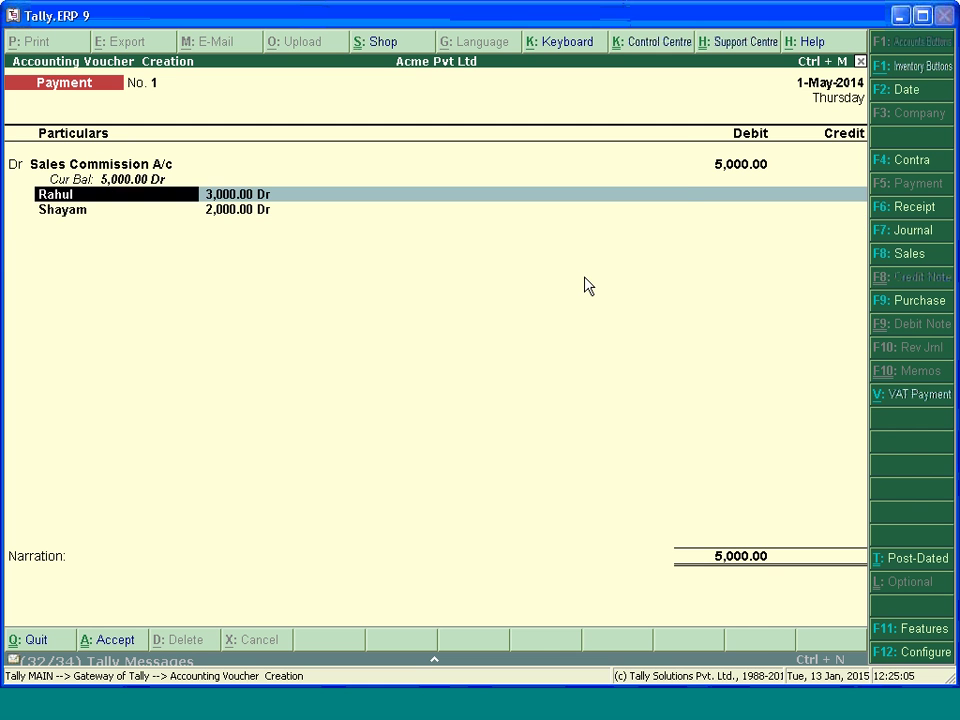
key(Return)
key(Return)
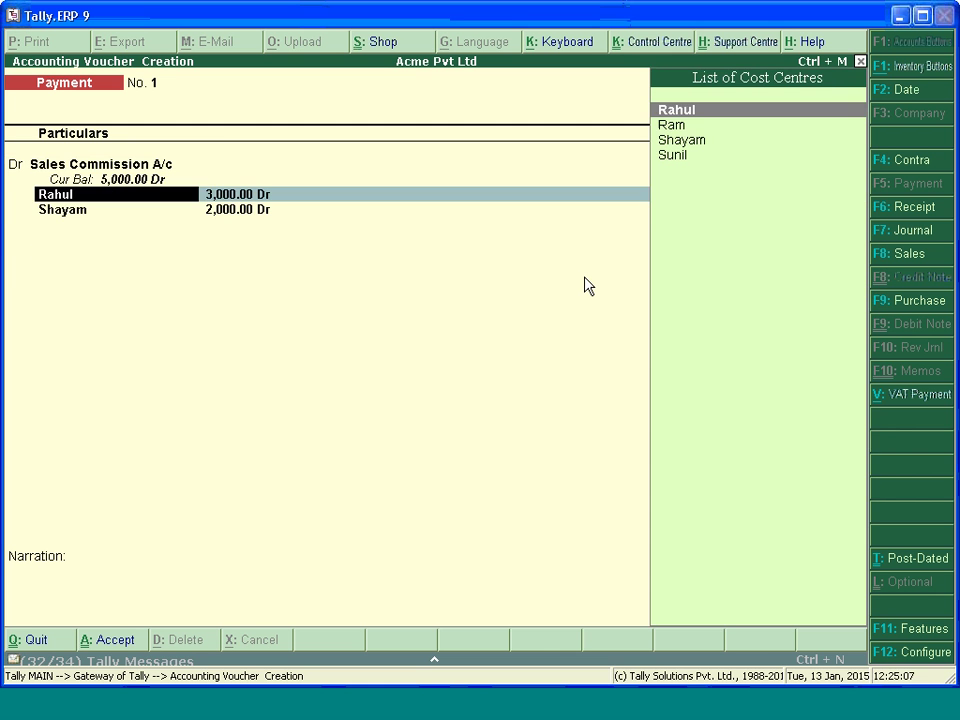
key(Return)
key(Return)
Make the second voucher line a credit entry to Cash for 5,000.00.
text(c)
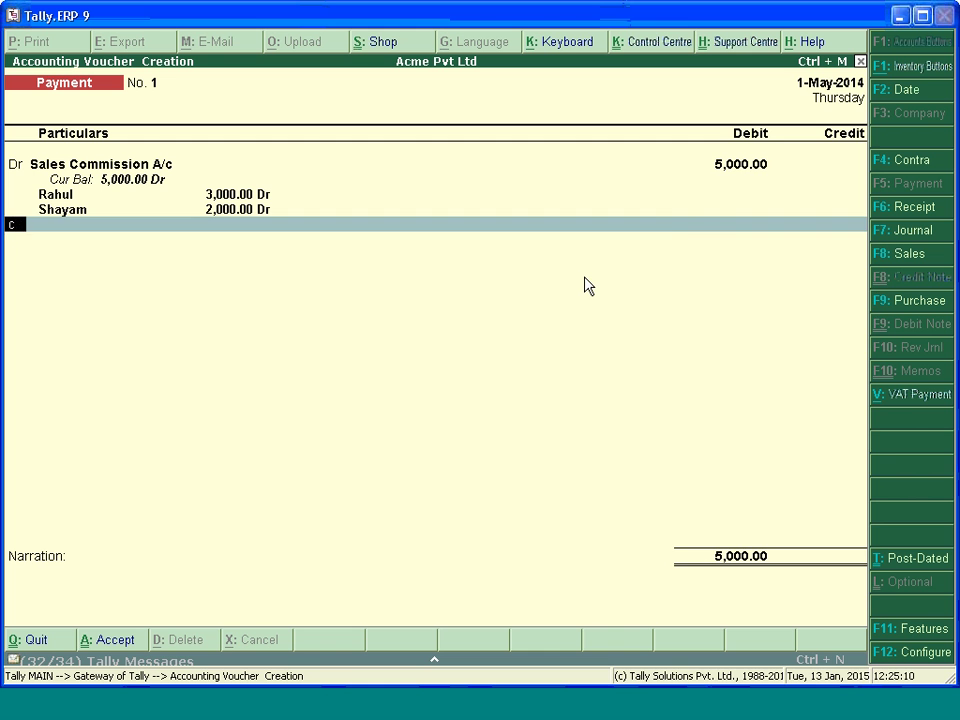
key(Return)
text(Cas)
key(Return)
key(Return)
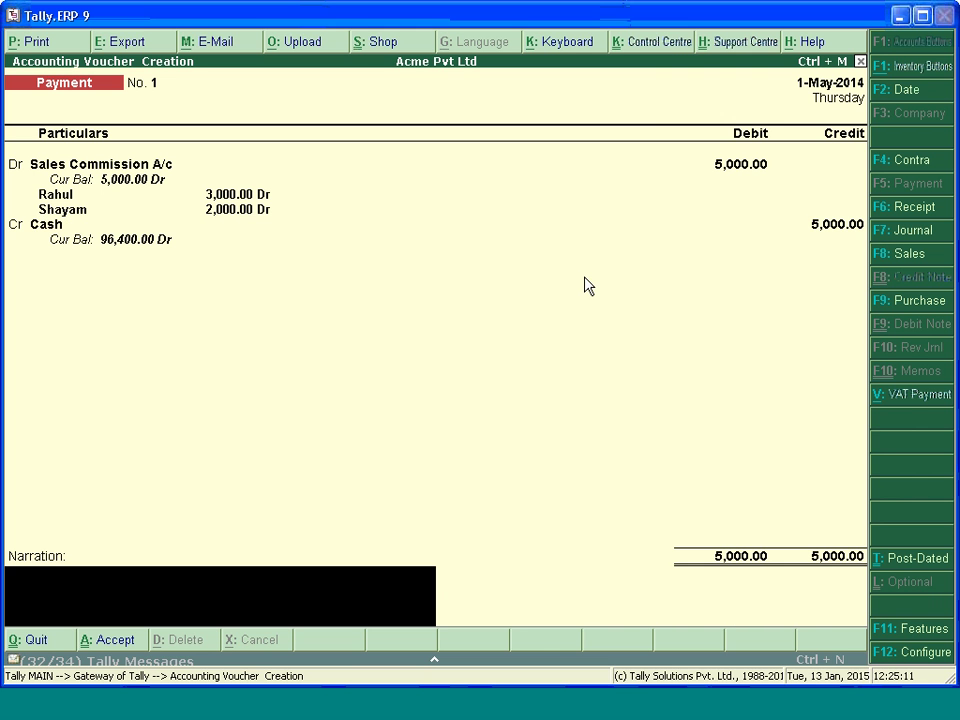
Enter the narration "Being sales commision paid to" followed by the names of the two cost centre people.
text(B)
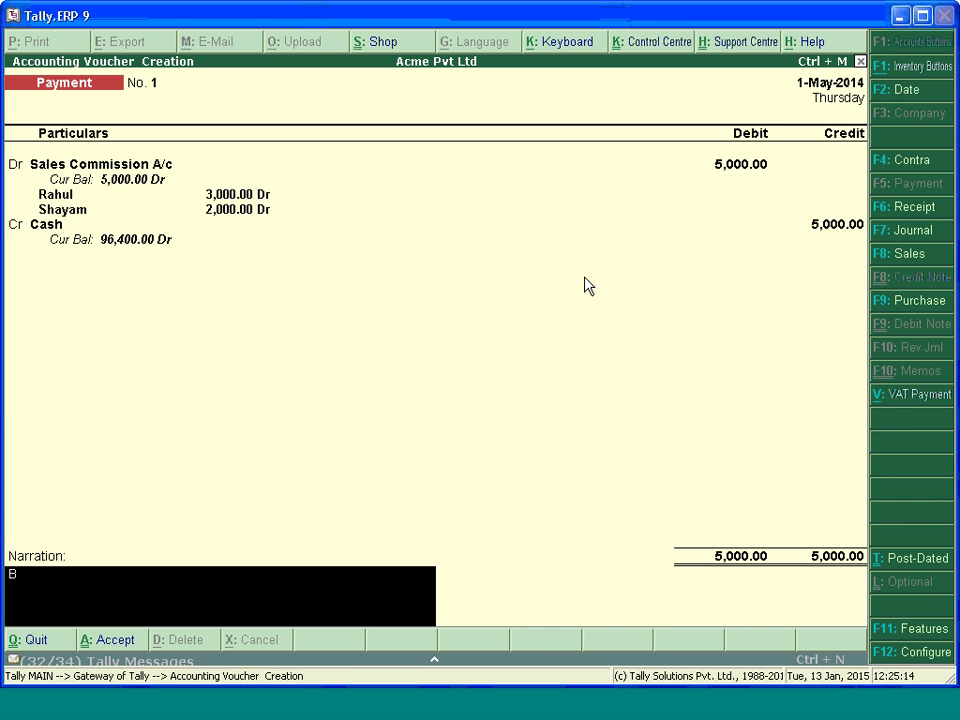
text(eing salesc)
key(BackSpace)
text(commision pa)
key(BackSpace)
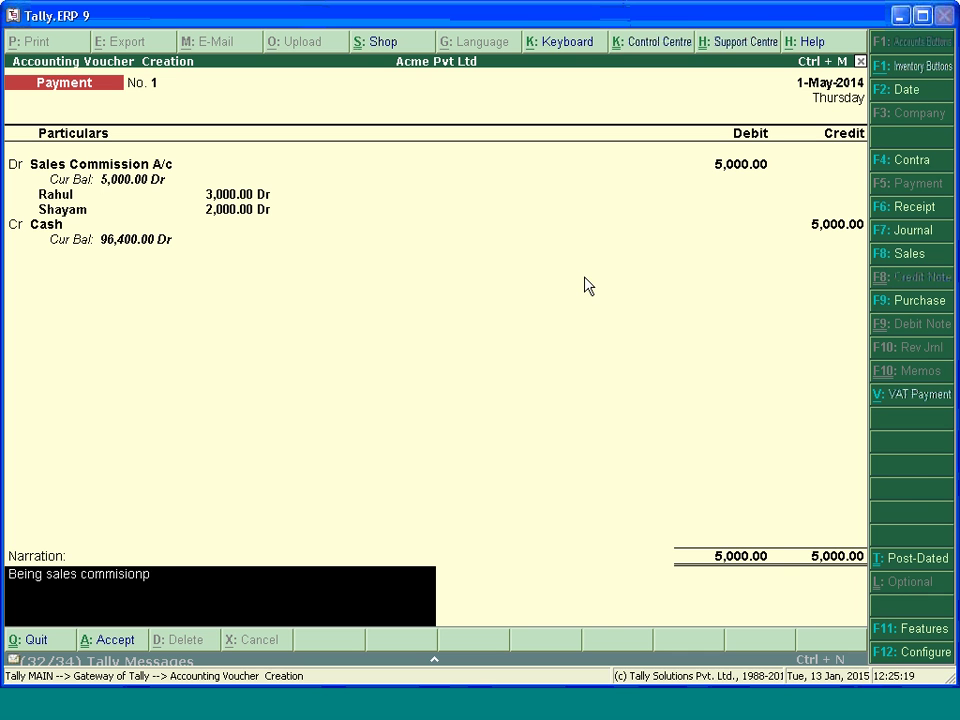
text(adi t)
key(BackSpace)
key(BackSpace)
key(BackSpace)
key(BackSpace)
text(idt)
key(BackSpace)
text(to Rahul an)
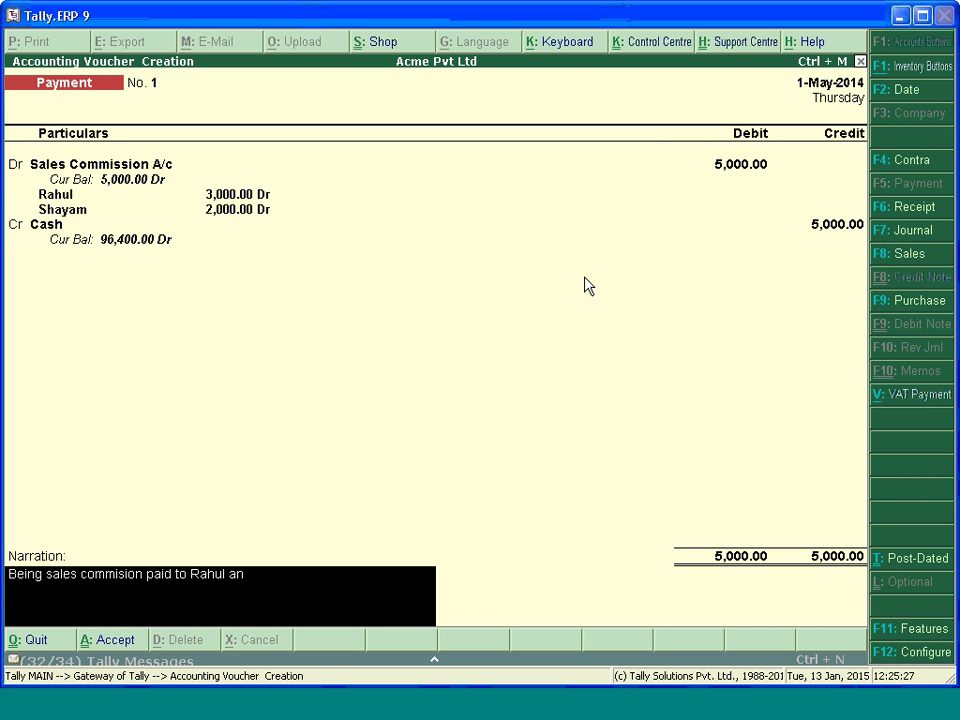
text(d Shyam)
Save payment voucher No. 1, reopen it to review its cost centre allocations, and accept it again.
key(Return)
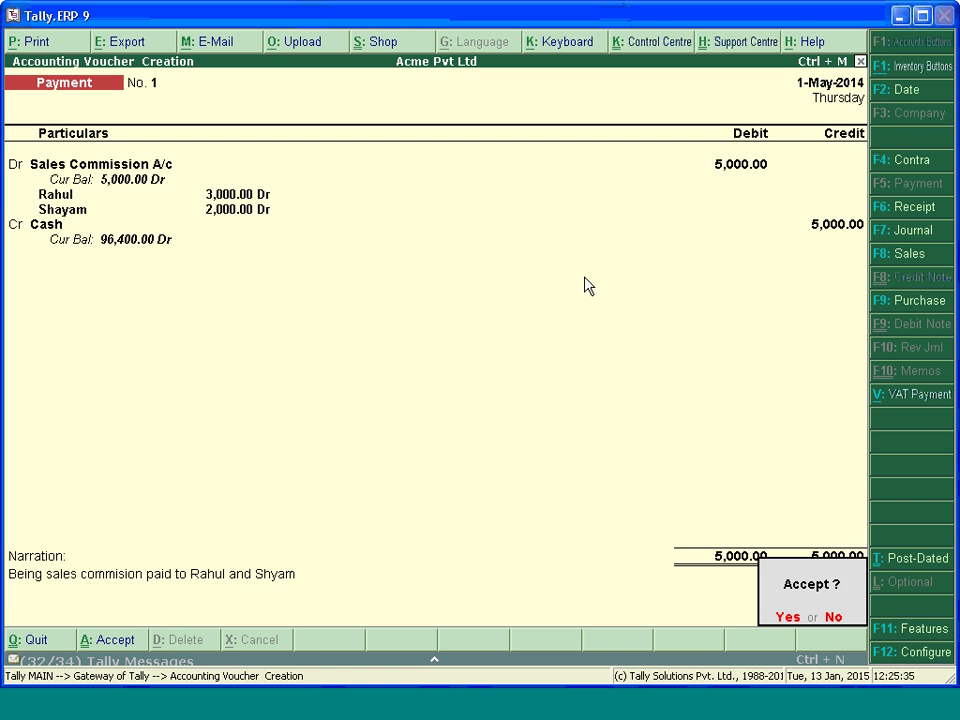
key(Return)
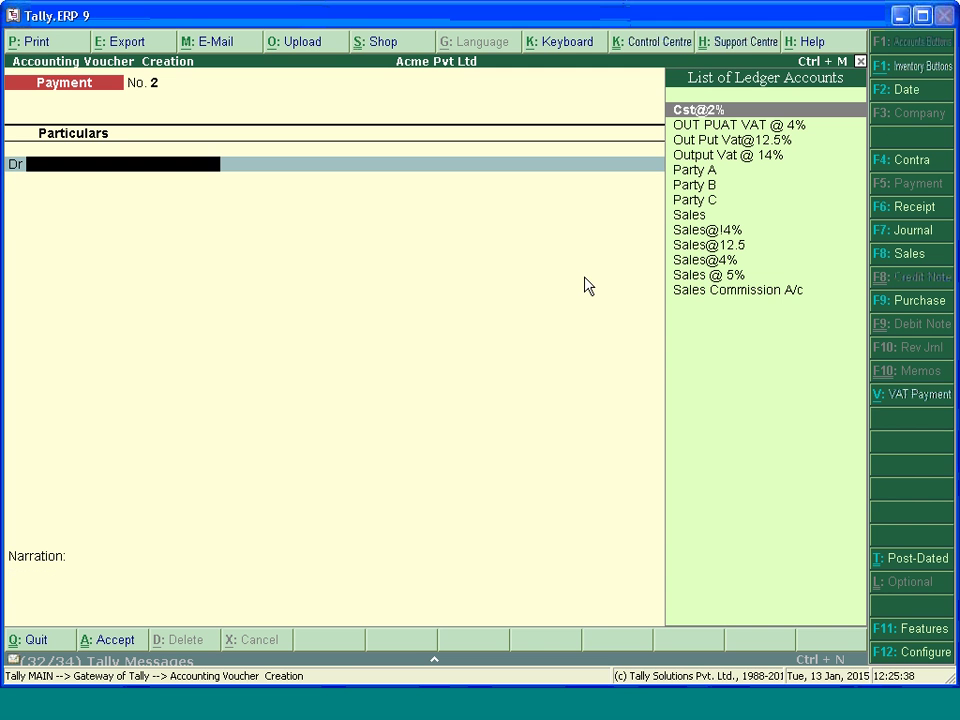
key(Page_Up)
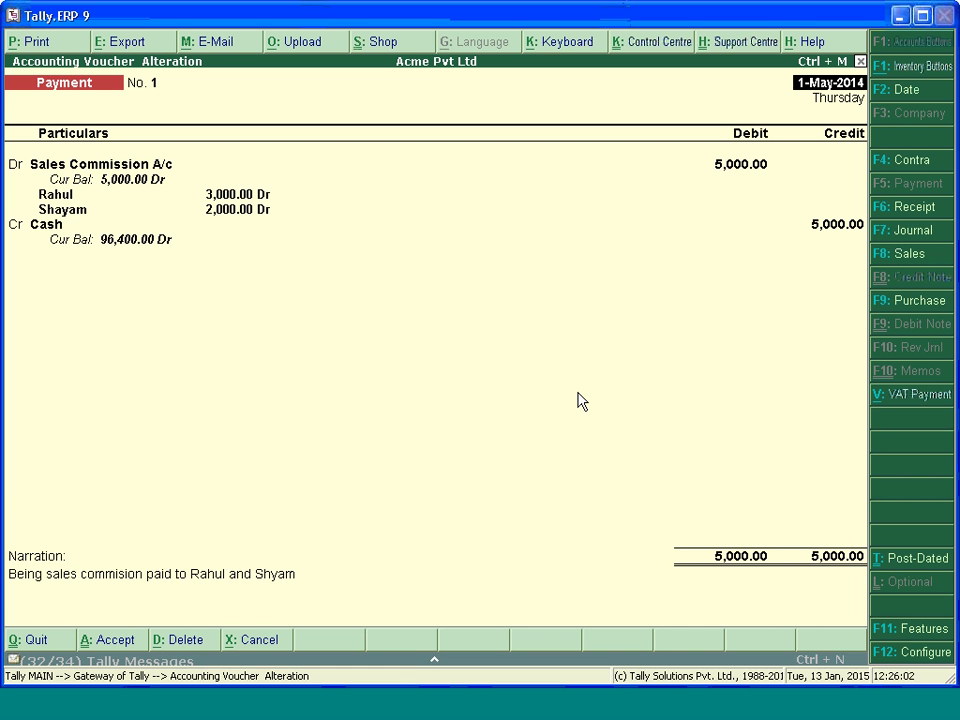
key(ctrl+a)
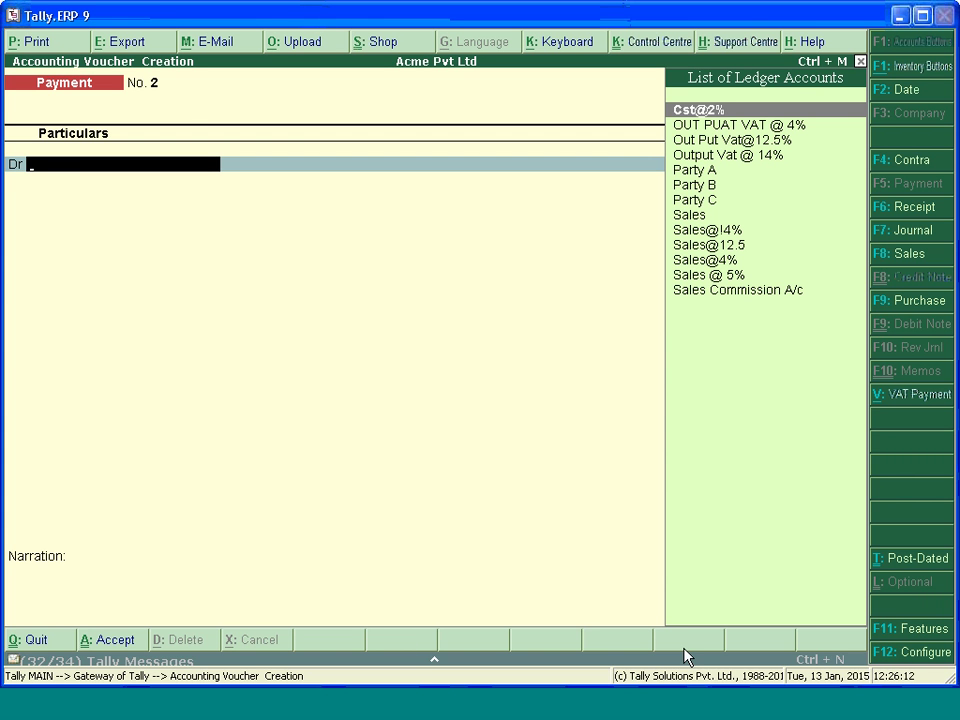
Date payment voucher No. 2 2-5-2014 and create the ledger "Service Commission" under Indirect Expenses with cost centres applicable.
key(F2)
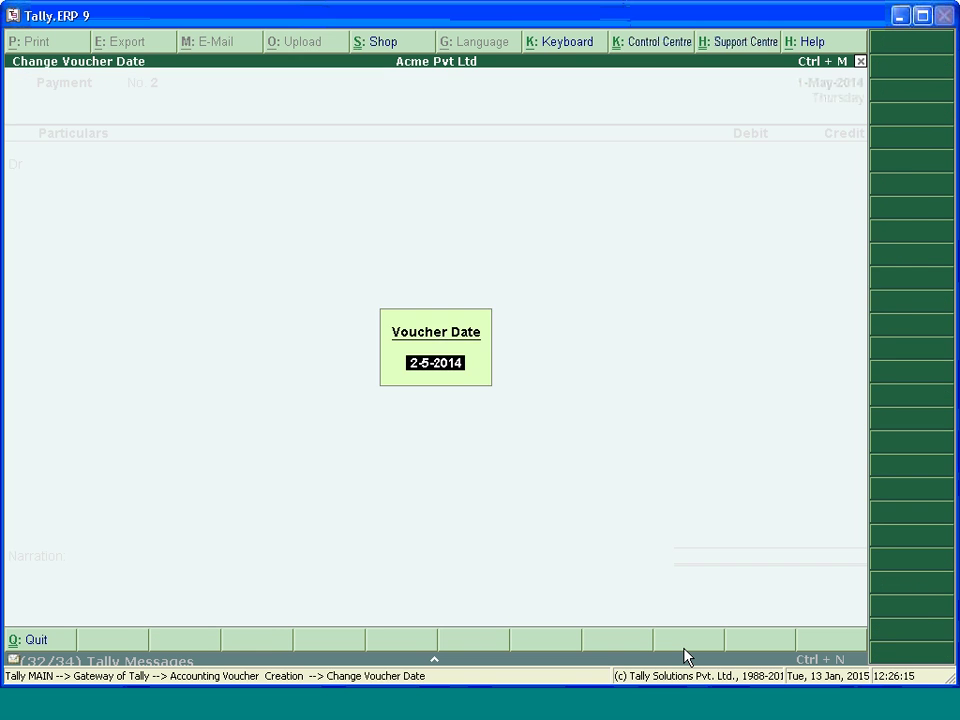
key(Return)
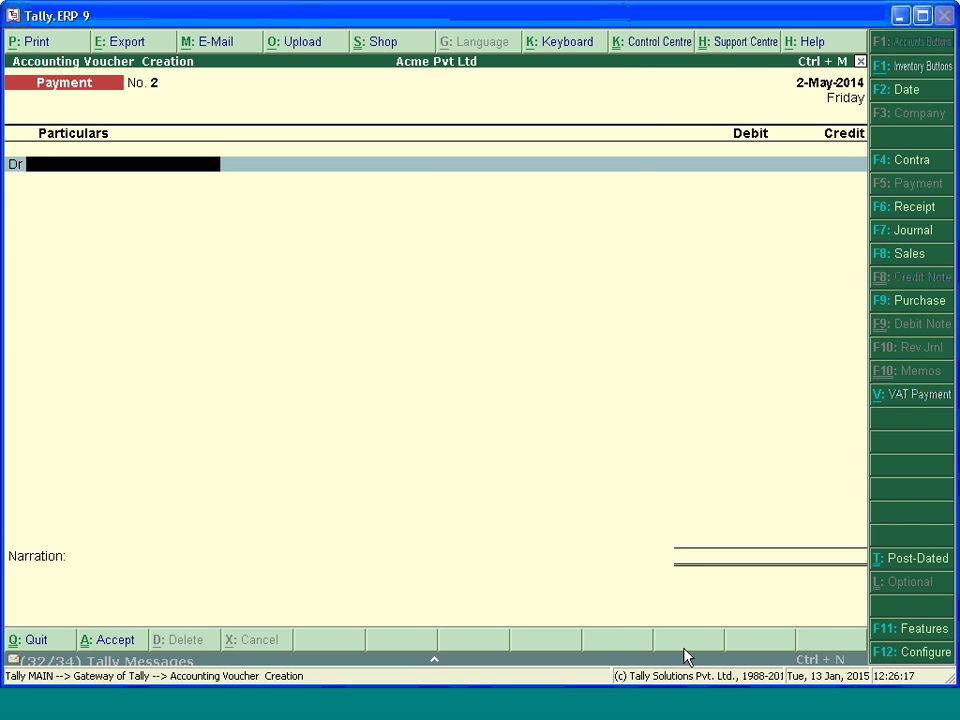
key(alt+c)
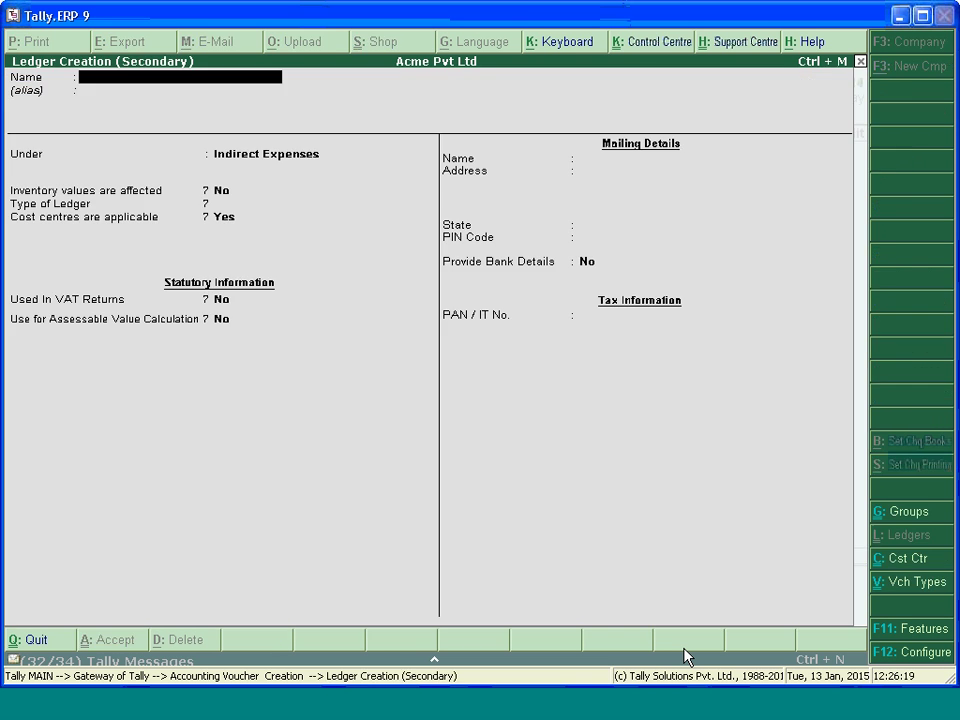
text(Service Commission)
key(Return)
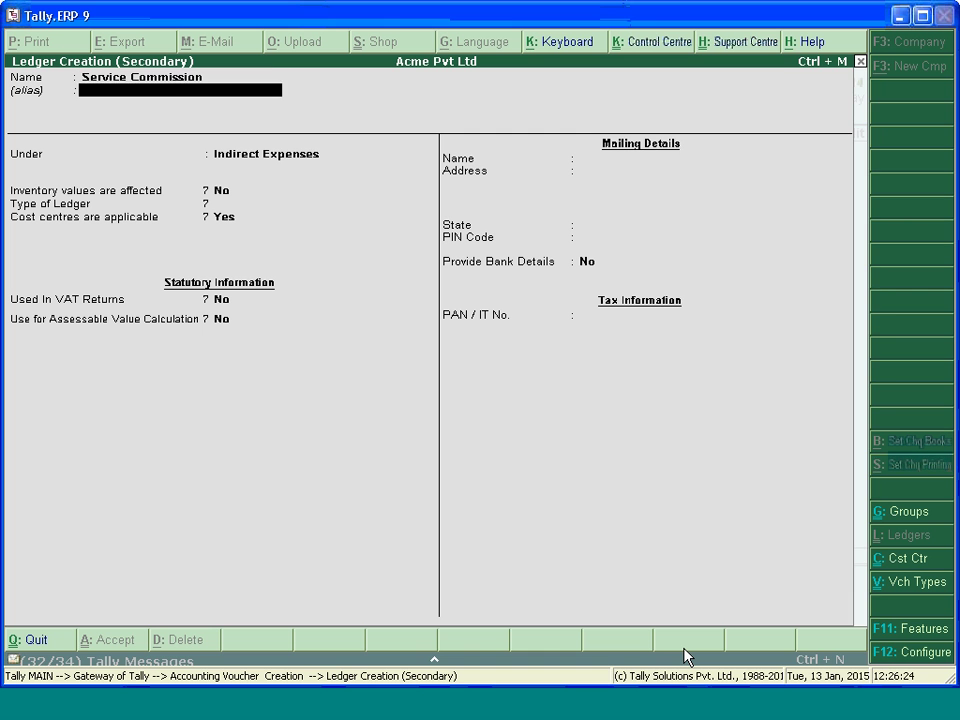
key(Return)
key(Return)
key(Return)
key(Return)
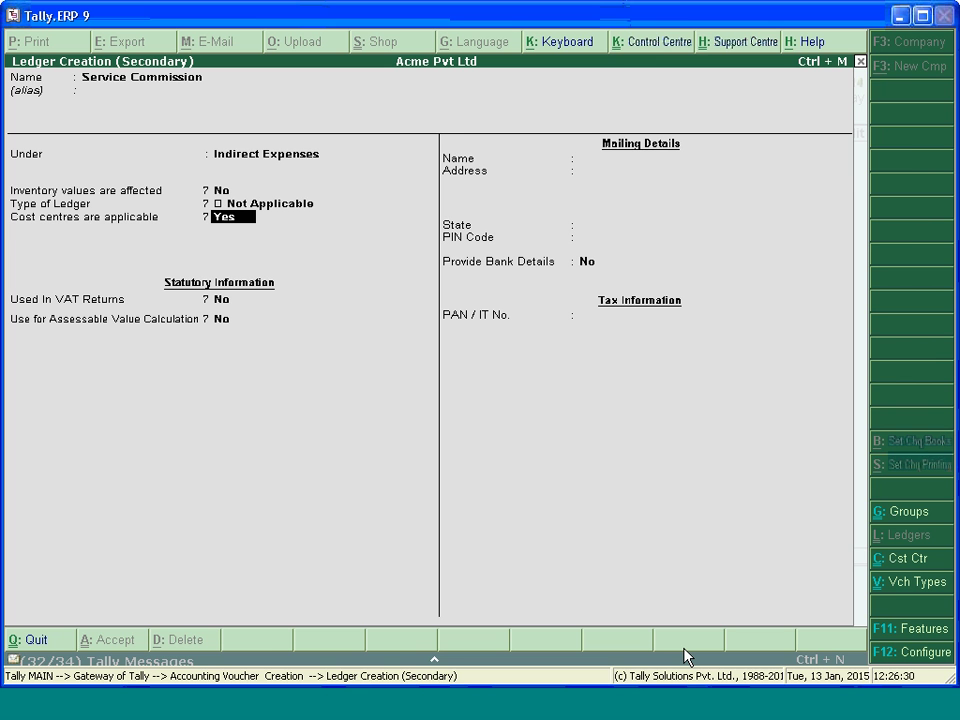
key(ctrl+a)
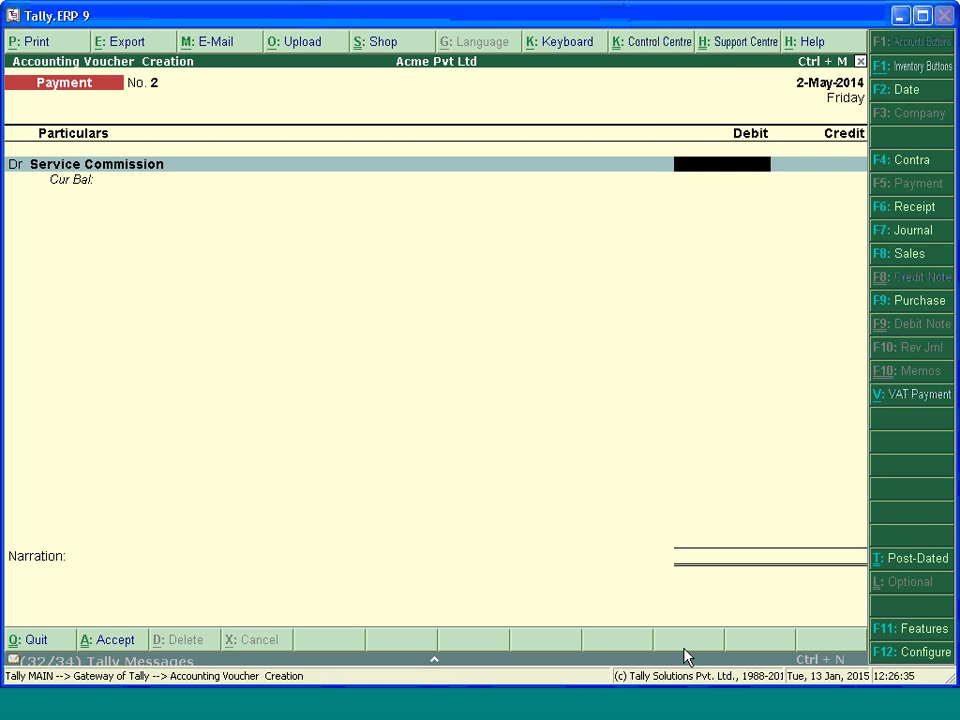
Enter 20,000.00 as the debit amount for Service Commission.
text(2)
text(0,00)
text(000)
key(Return)
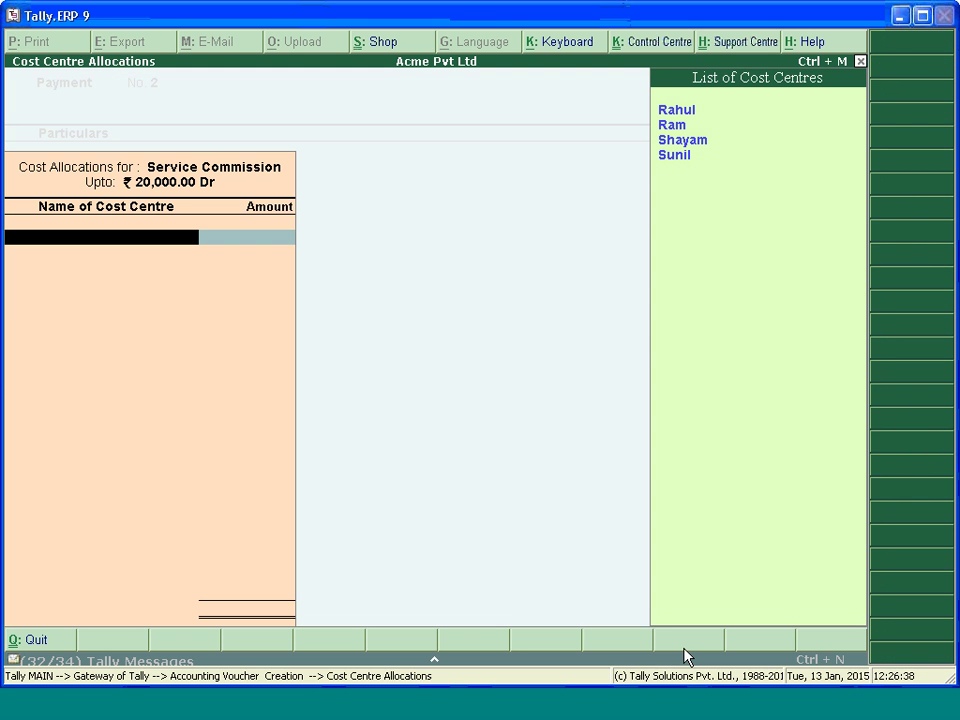
Allocate the Service Commission amount as 10,000.00 each to the second and fourth listed cost centres.
key(Down)
key(Return)
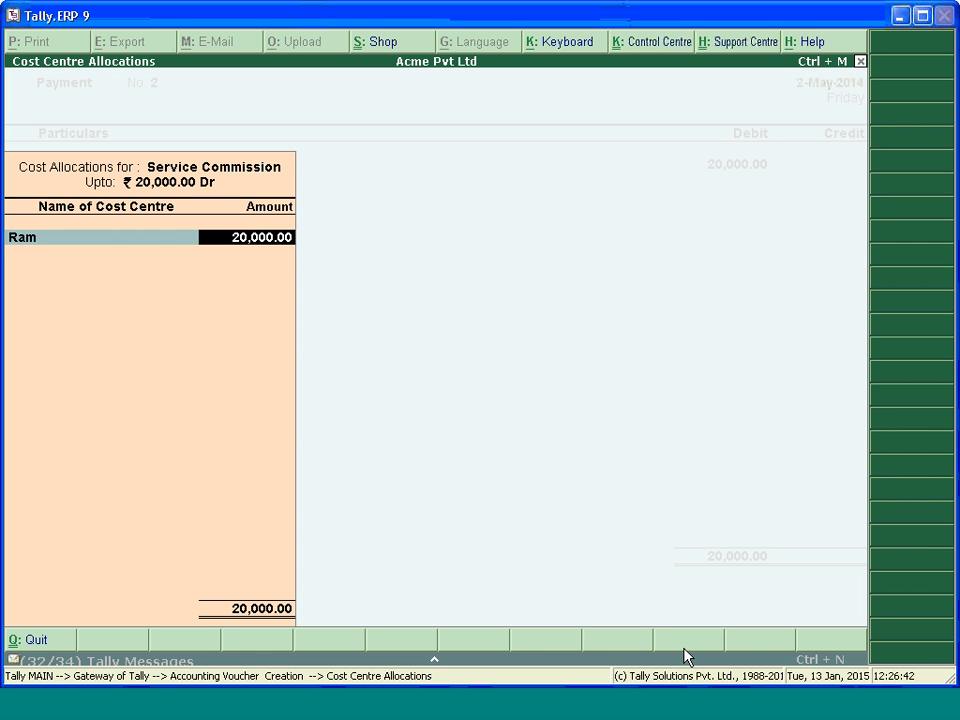
text(10000)
key(Return)
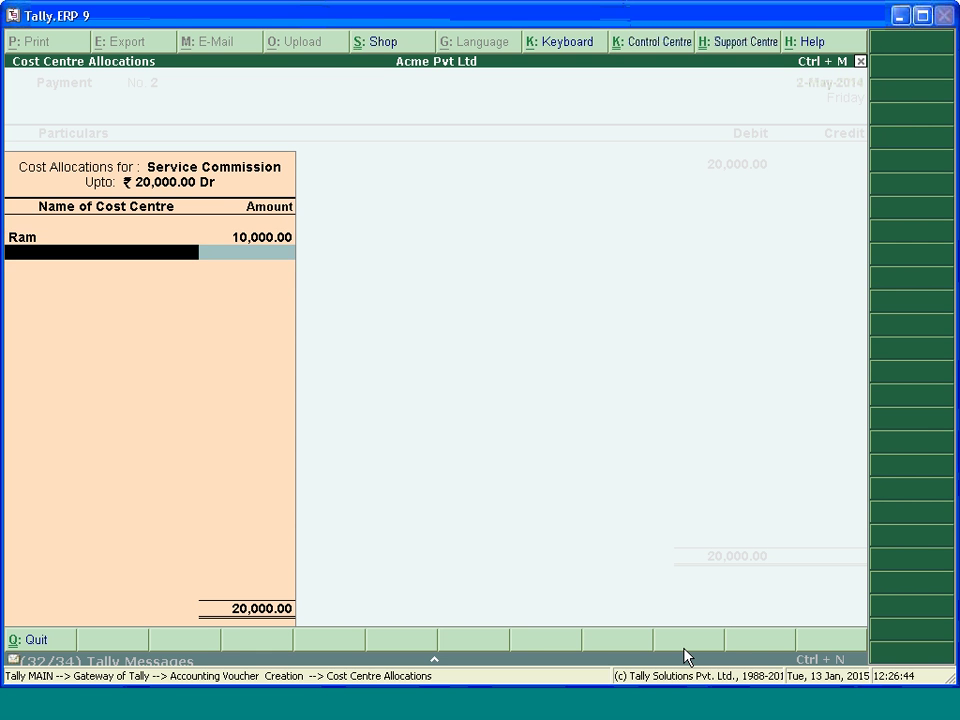
key(Down)
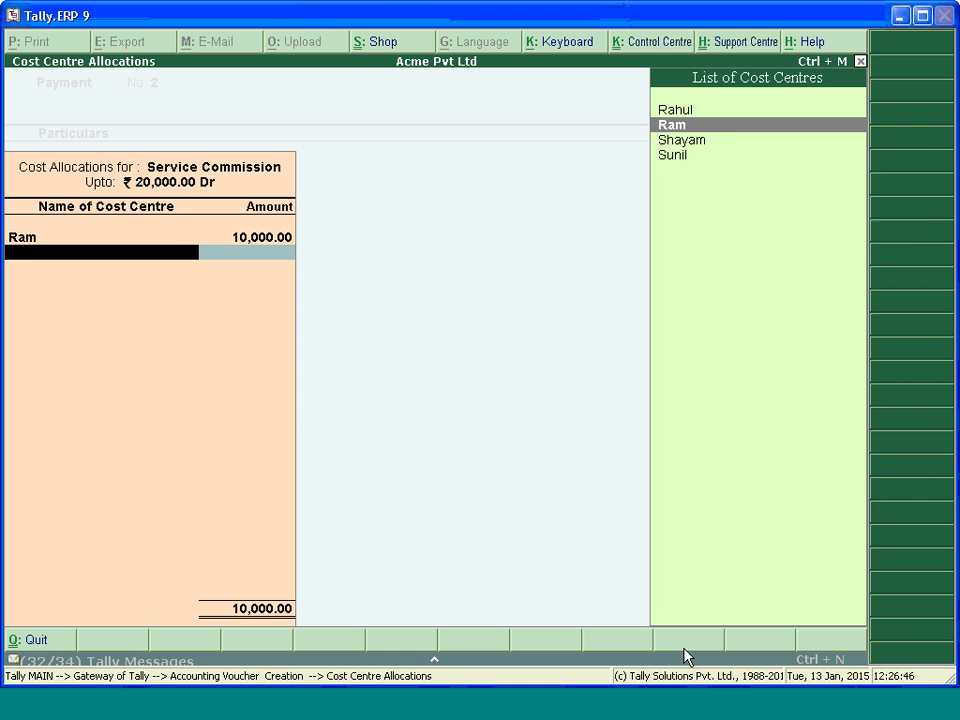
key(Down)
key(Down)
key(Return)
key(Return)
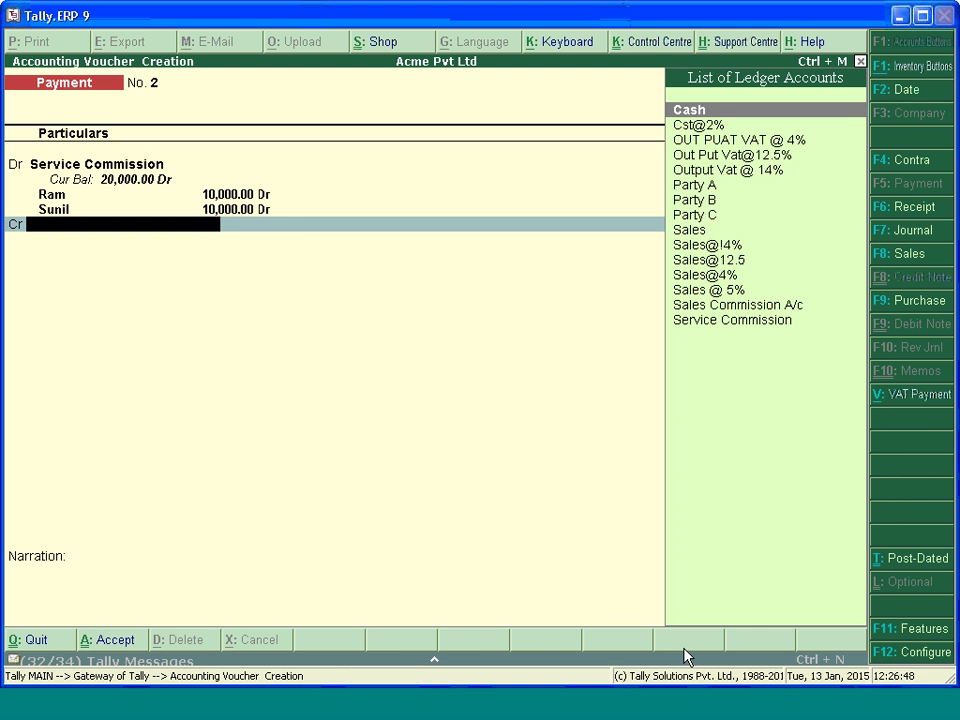
Credit Cash with 20,000.00 on the second line of the voucher.
text(Ca)
key(Return)
key(Return)
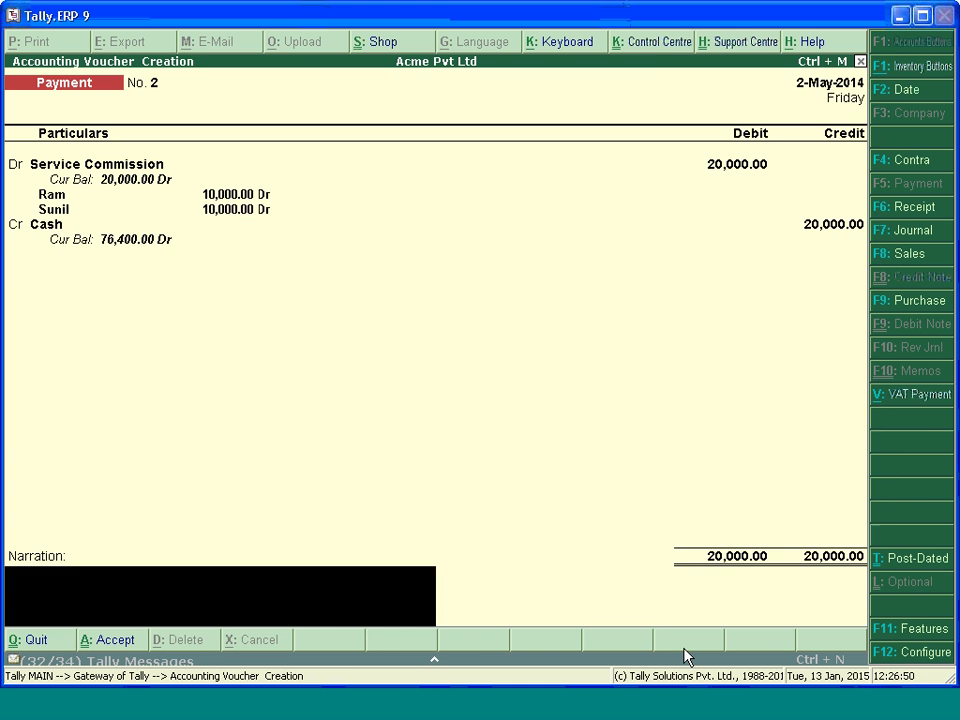
Fill in the previous voucher's narration and reword its opening to "Being service commision paid to".
text(Being sales commision paid to Rahul and Shyam)
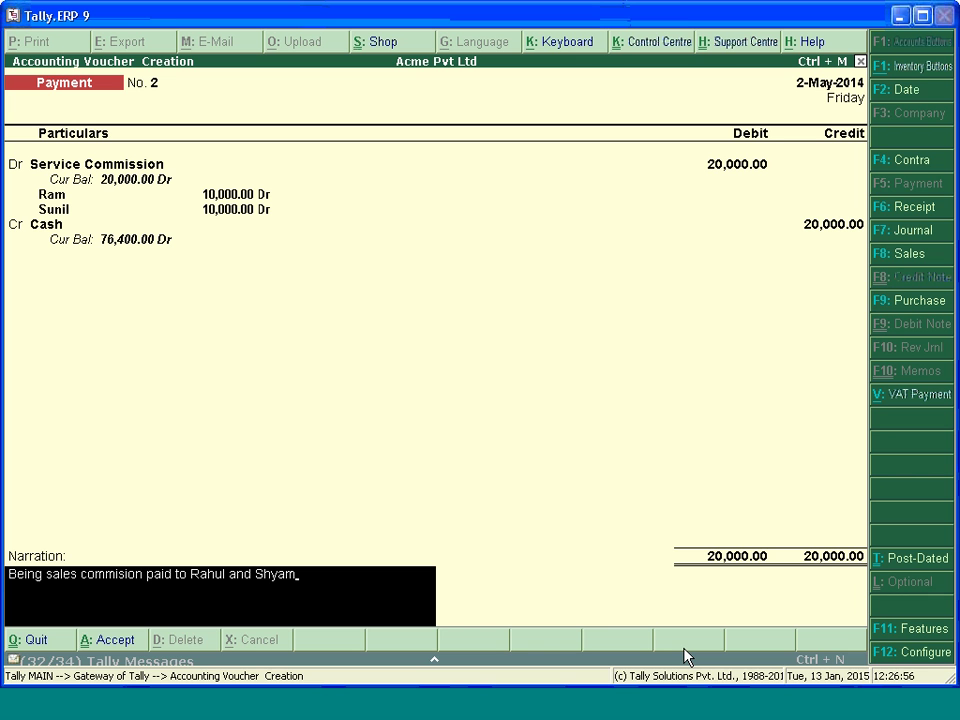
key(Home)
key(ctrl+Right)
key(Delete)
key(Delete)
key(Delete)
key(Delete)
key(Delete)
key(Delete)
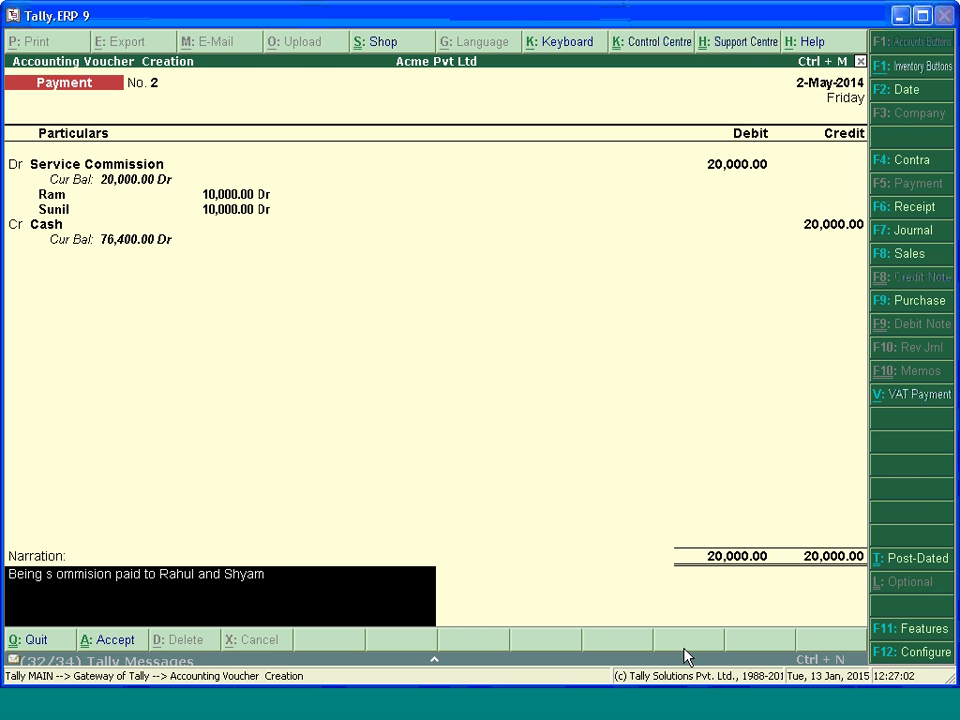
key(BackSpace)
key(Delete)
text(c)
text(ser)
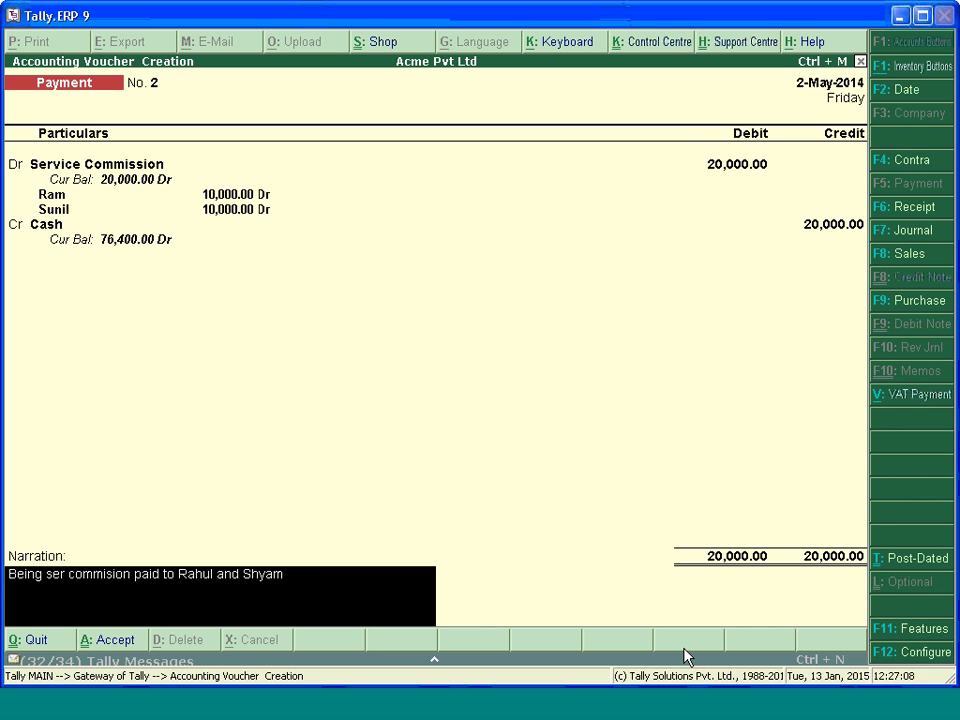
text(vice)
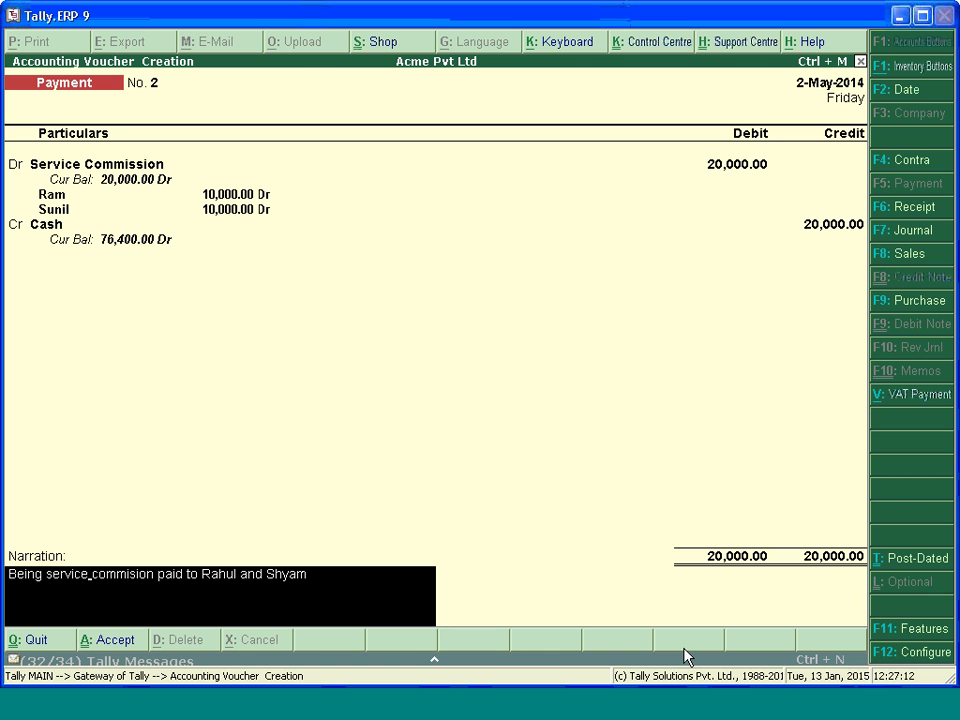
Replace the names in the narration with those of the two allocated cost centres and save payment voucher No. 2.
key(BackSpace)
key(BackSpace)
key(BackSpace)
key(BackSpace)
key(BackSpace)
key(BackSpace)
key(BackSpace)
key(BackSpace)
key(BackSpace)
key(BackSpace)
key(BackSpace)
key(BackSpace)
key(BackSpace)
text(m a)
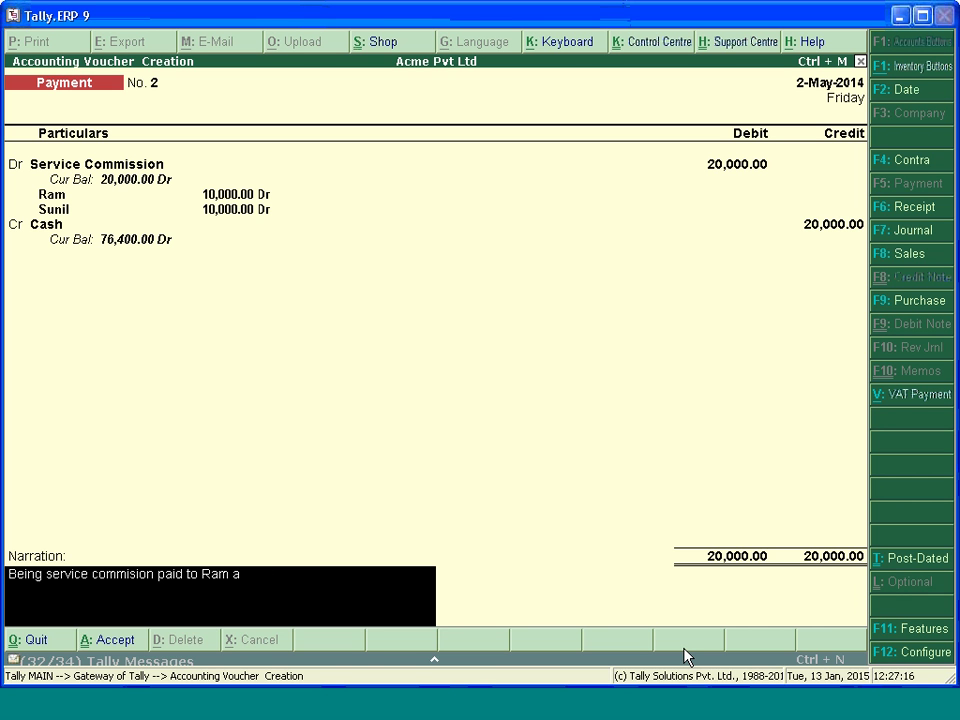
text(nn)
key(BackSpace)
key(BackSpace)
text(a)
key(BackSpace)
text(nd Sunil)
key(Return)
key(Return)
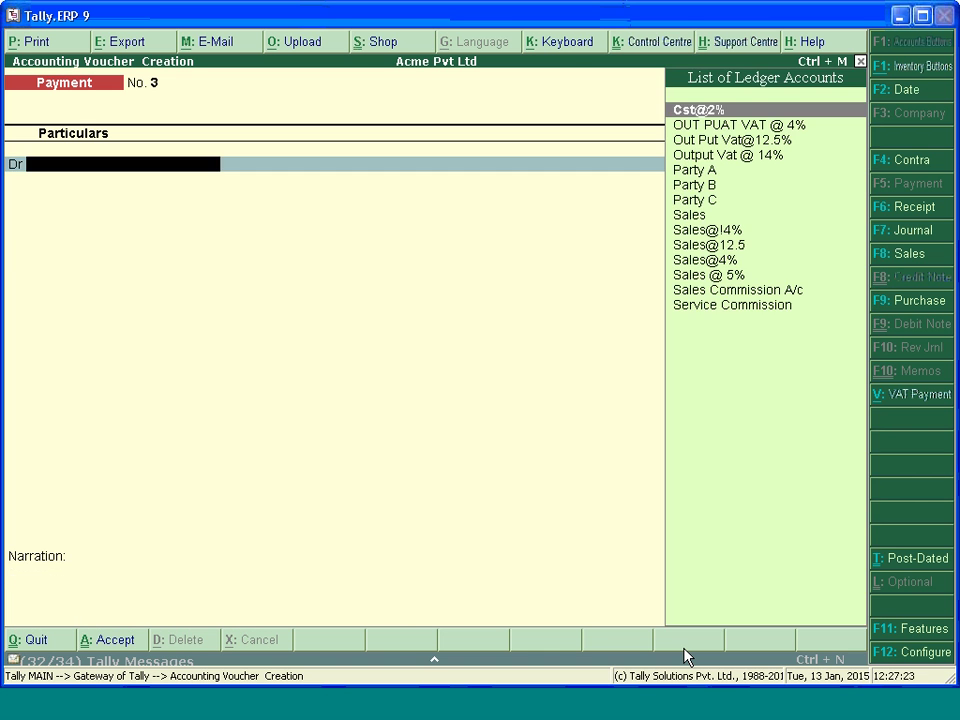
Set the date of payment voucher No. 3 to 3-5-2014.
key(F2)
text(3-5-2014)
key(Return)
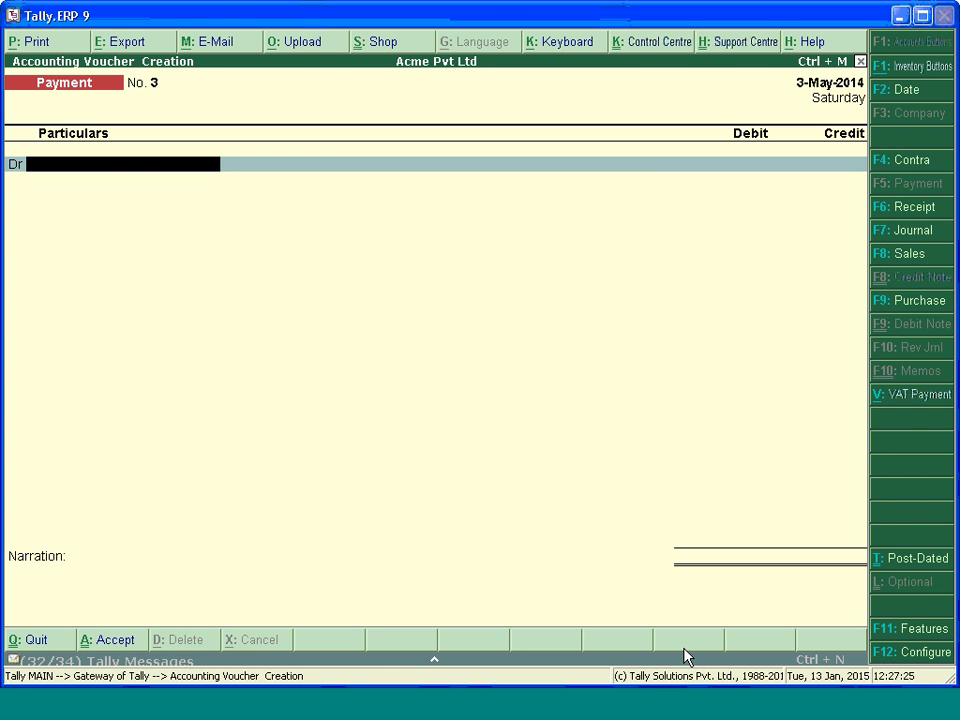
Create the ledger "Referral Commission Paid" under Indirect Expenses with cost centres applicable and use it as the voucher's debit line.
key(alt+c)
text(Re)
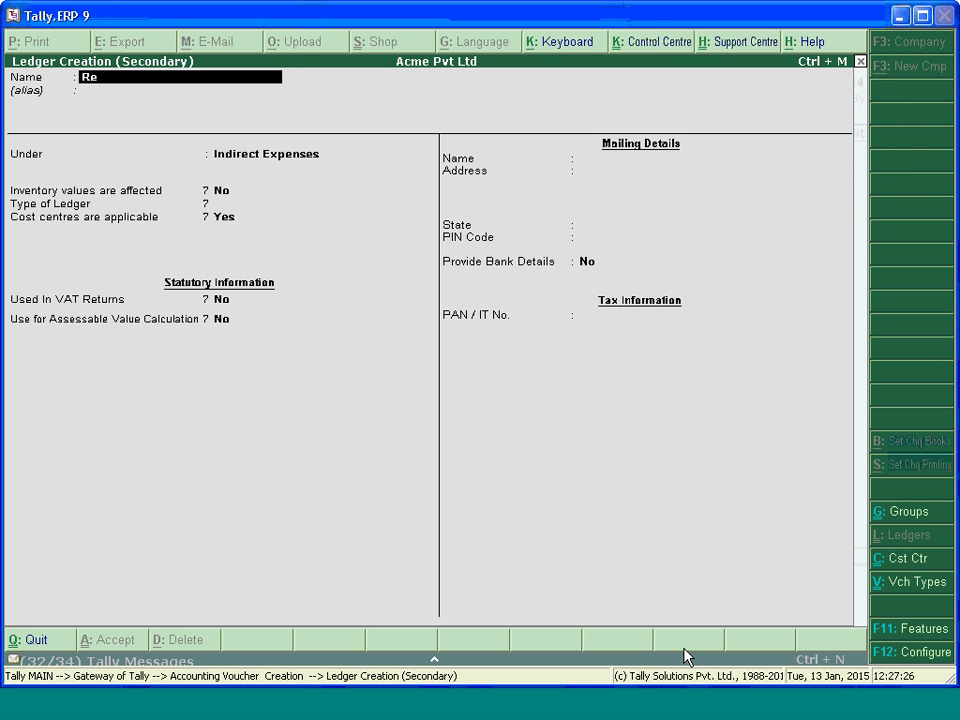
text(ferral Commission P)
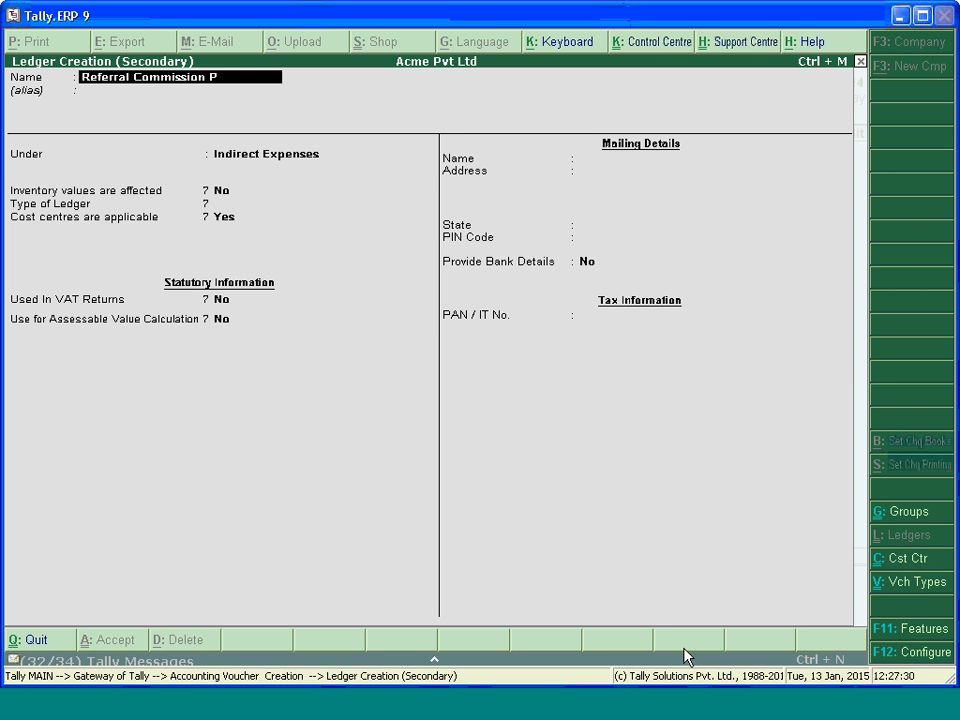
text(aid)
key(Return)
key(Return)
key(Return)
key(Return)
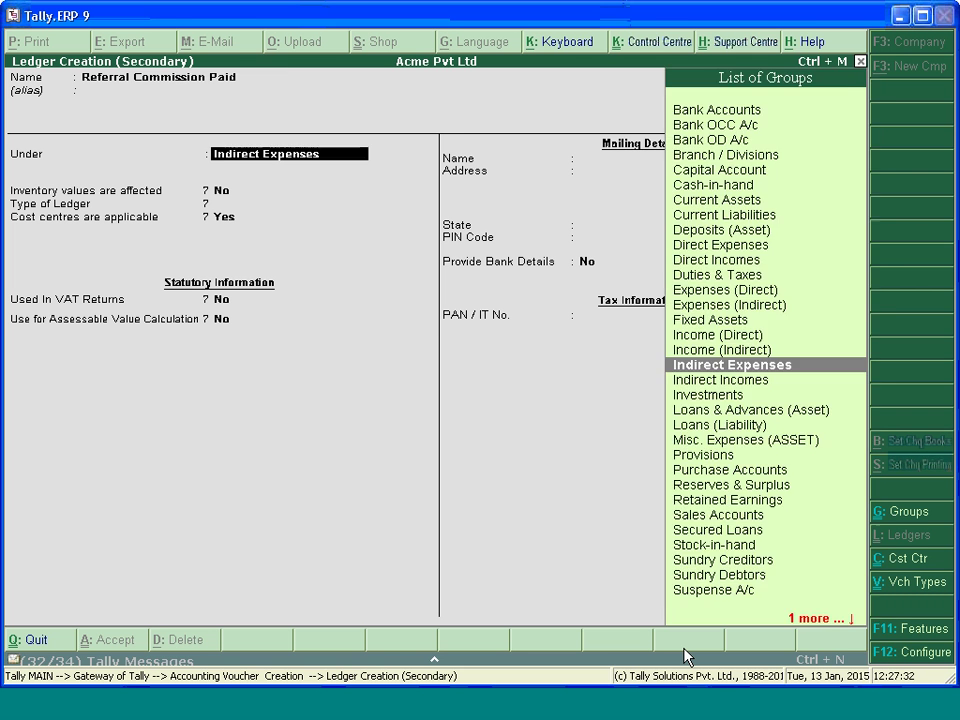
key(Return)
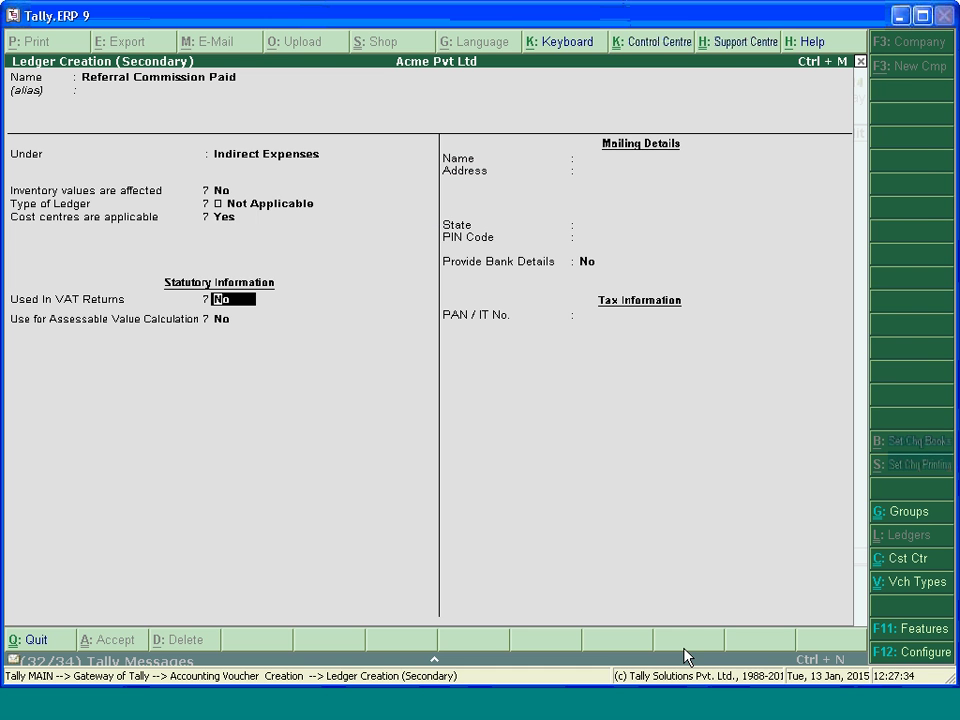
key(Return)
key(ctrl+a)
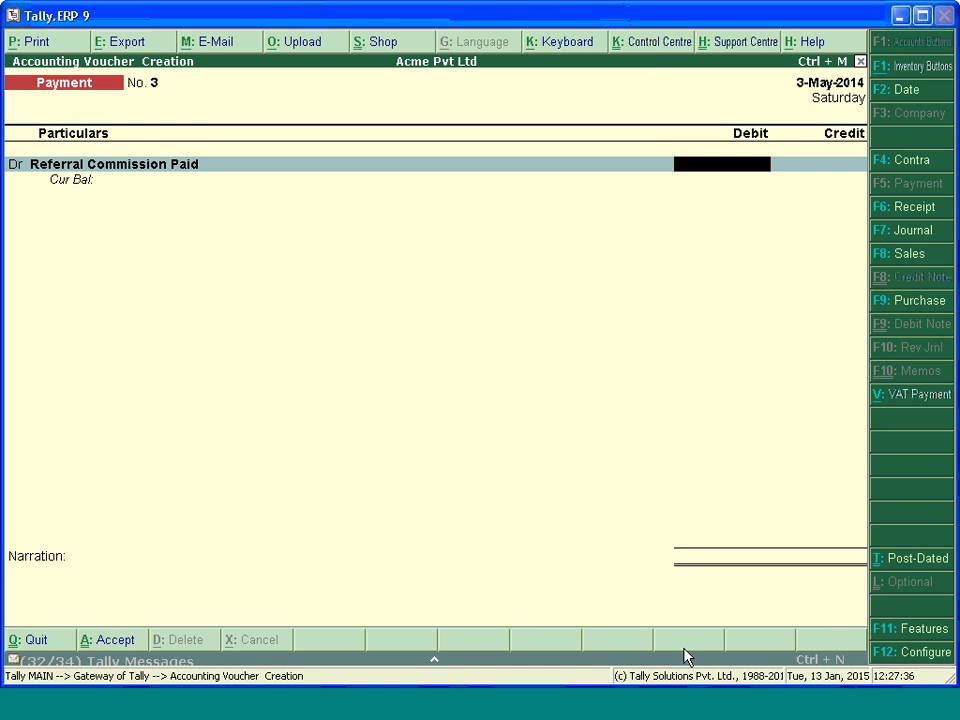
Debit Referral Commission Paid with 1,00,000.00 and allocate 50,000.00 to the first listed cost centre.
text(100000)
key(Return)
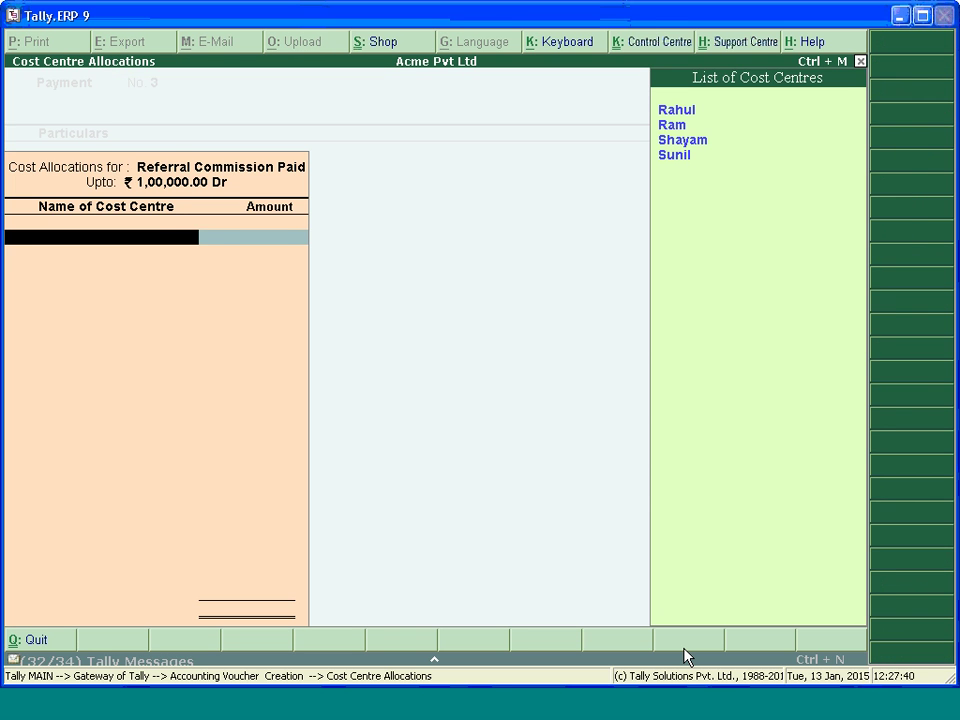
key(Return)
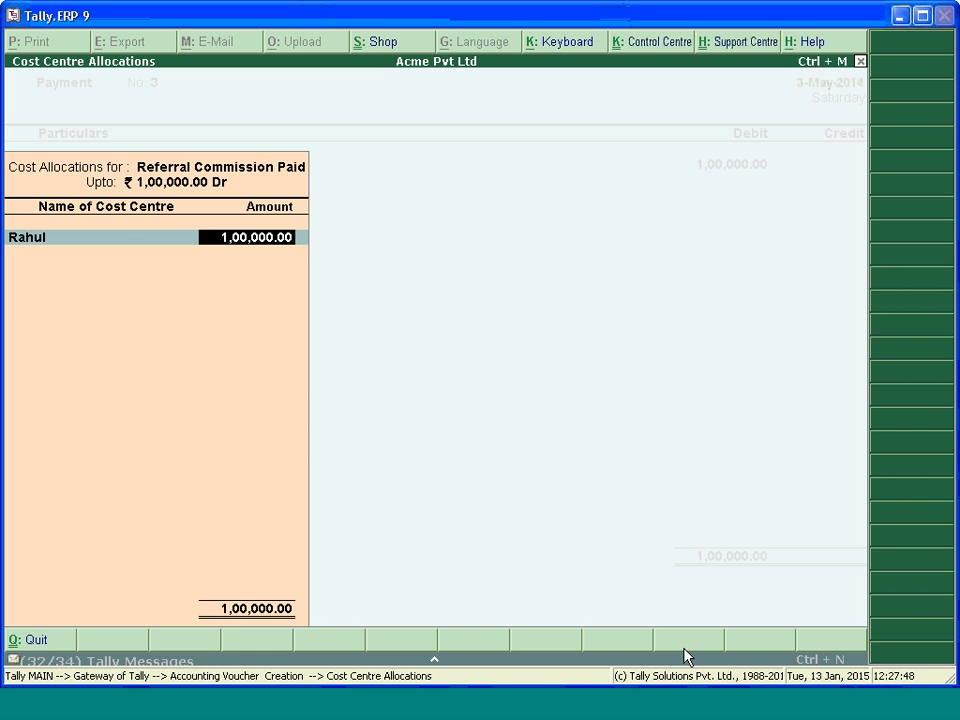
text(50000)
key(Return)
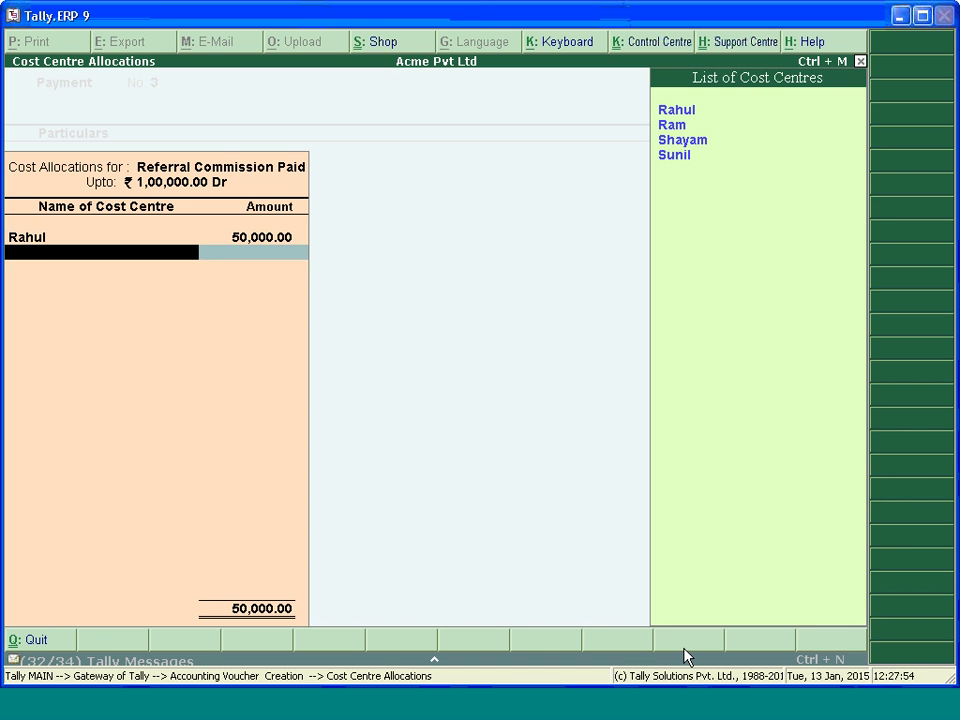
Change the first cost centre's allocation for Referral Commission Paid to 25,000.00.
key(Down)
key(Down)
key(Down)
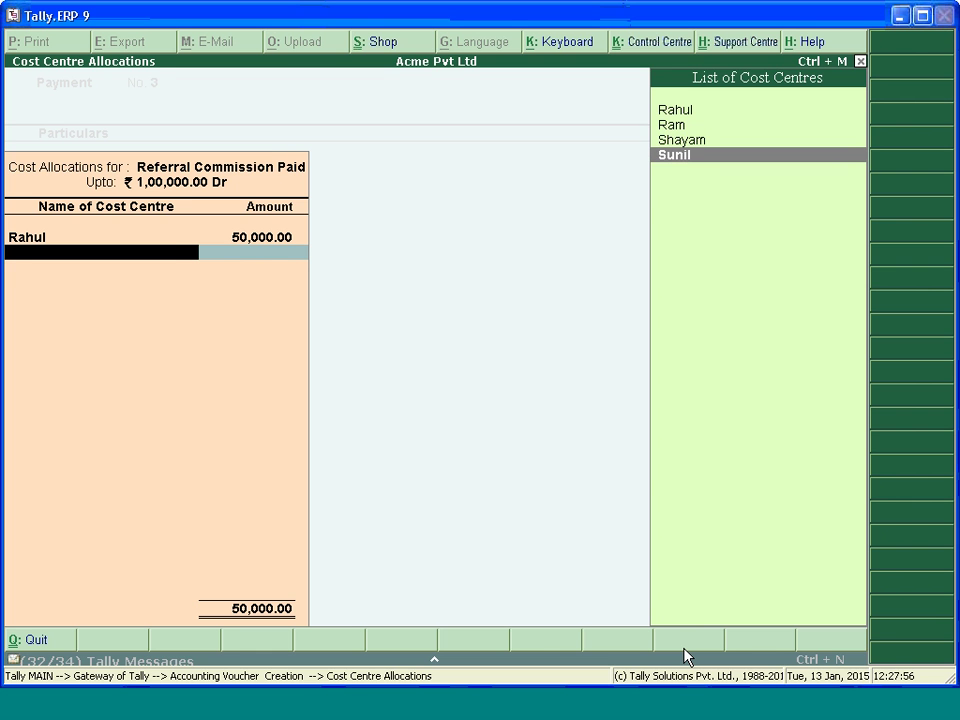
key(BackSpace)
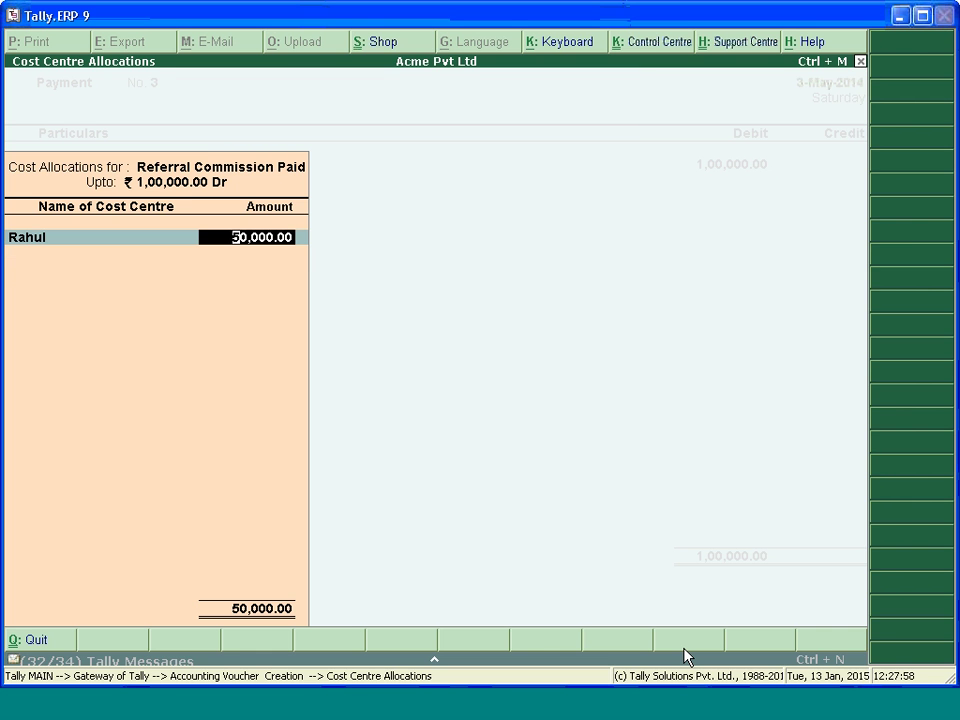
text(25000)
key(Return)
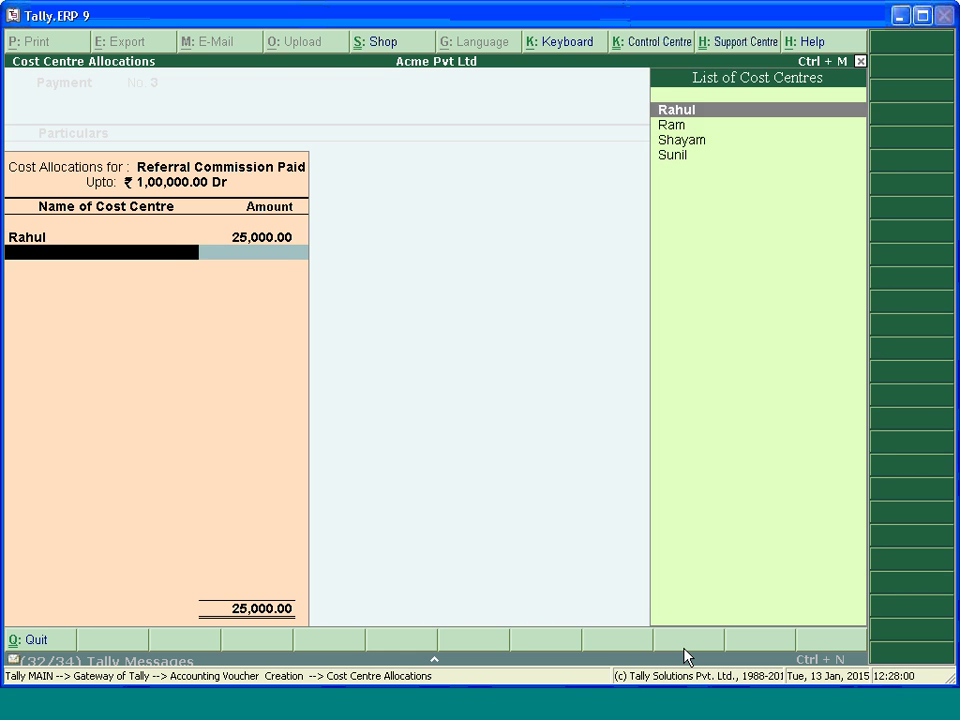
Allocate 25,000.00 of the Referral Commission Paid to the second listed cost centre.
key(Down)
key(Return)
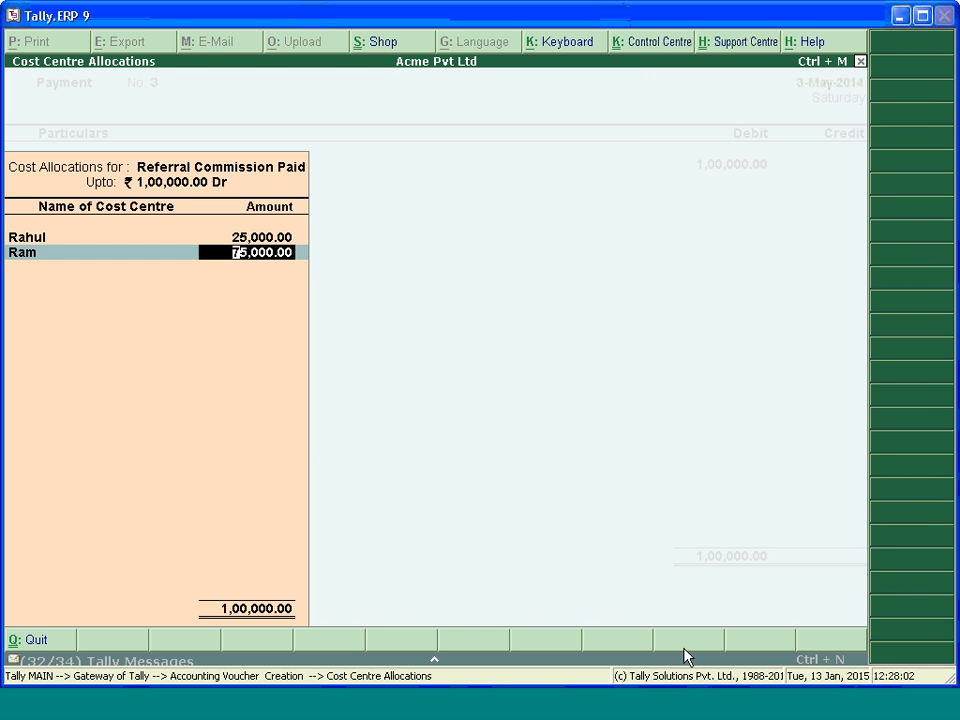
text(25000)
key(Return)
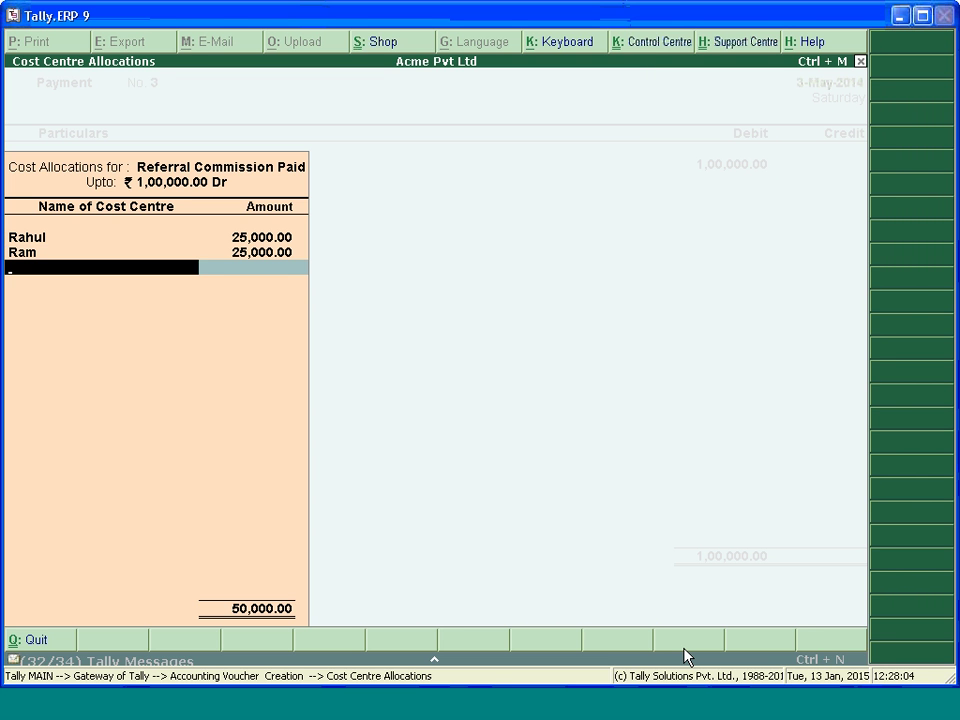
Add the third listed cost centre to the Referral Commission Paid allocations and set its amount to 25,000.00.
key(Down)
key(Down)
key(Return)
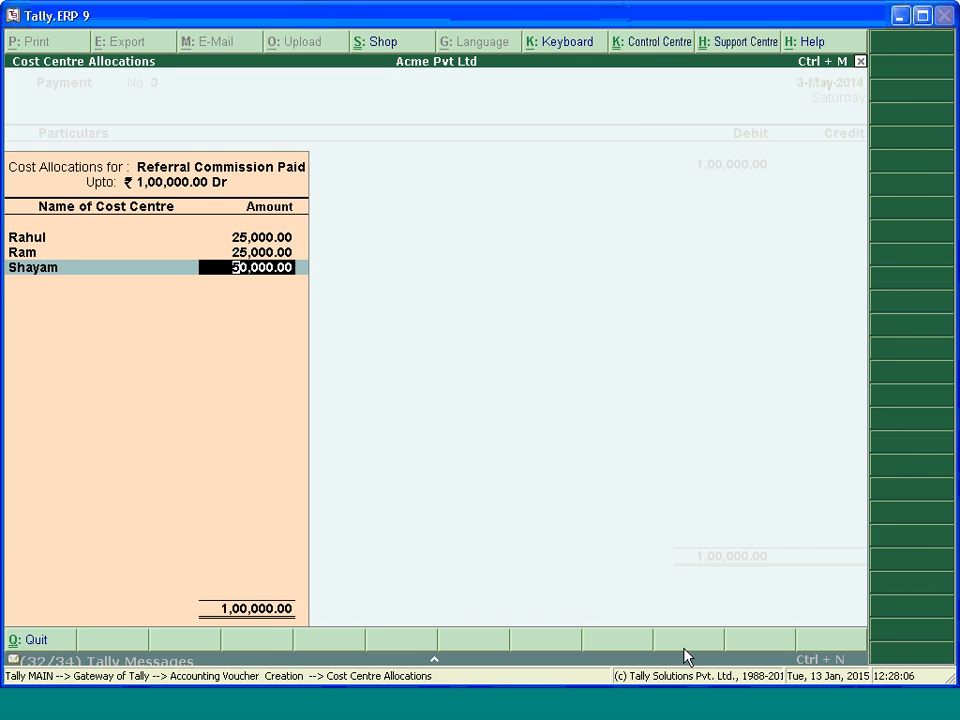
key(Return)
key(BackSpace)
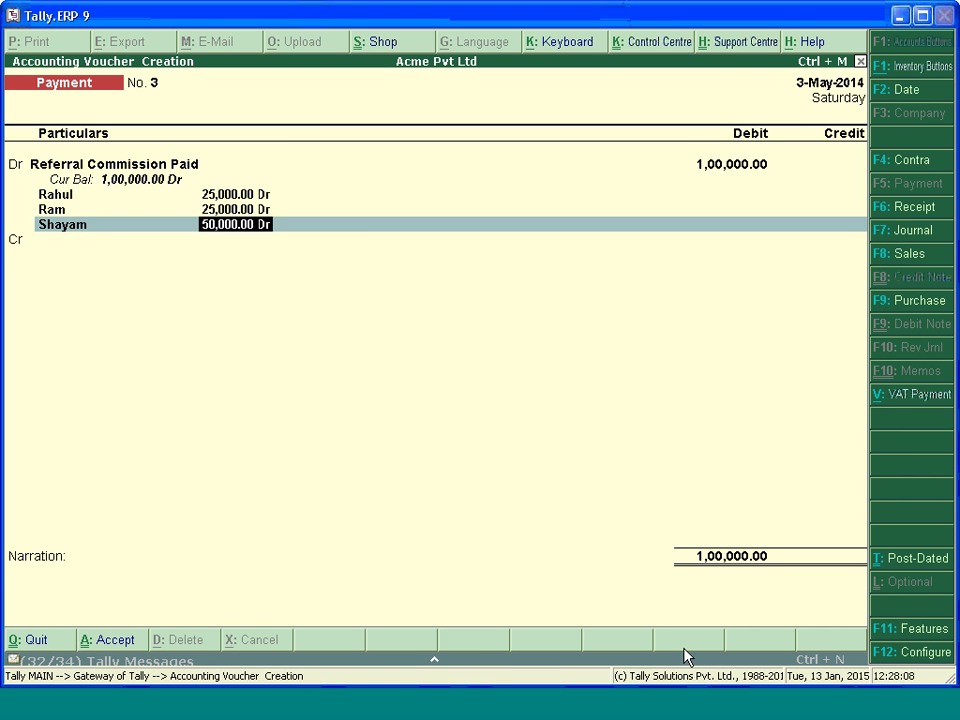
text(25000)
key(Return)
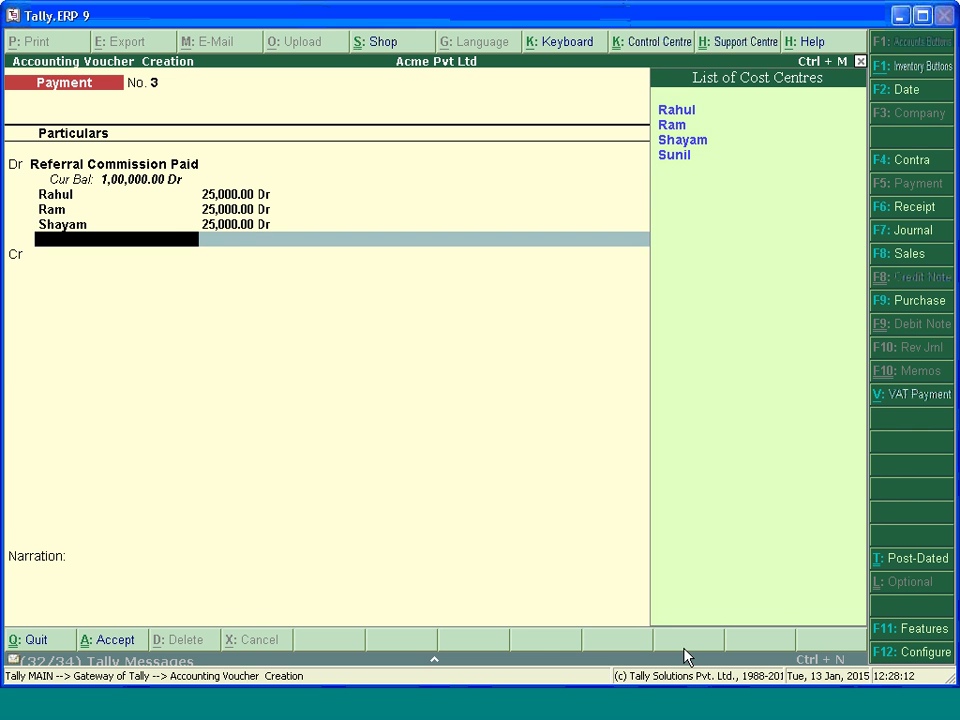
Allocate the remaining 25,000.00 of the Referral Commission Paid to the fourth listed cost centre.
key(Down)
key(Down)
key(Down)
key(Return)
key(Return)
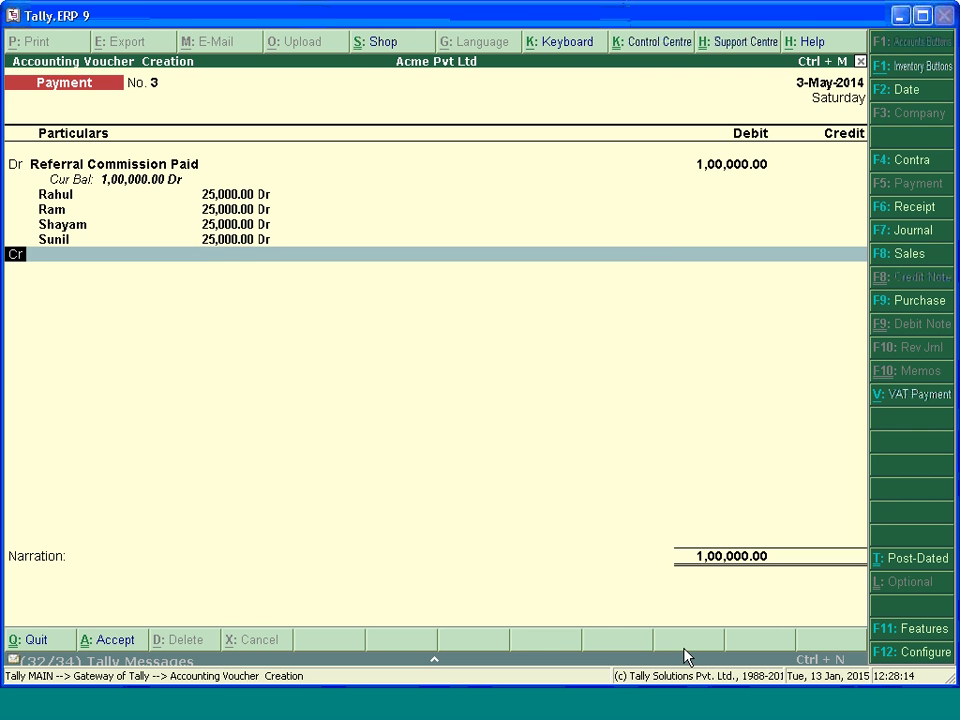
Credit Cash with 1,00,000.00, leave the narration blank and accept the payment voucher.
text(C)
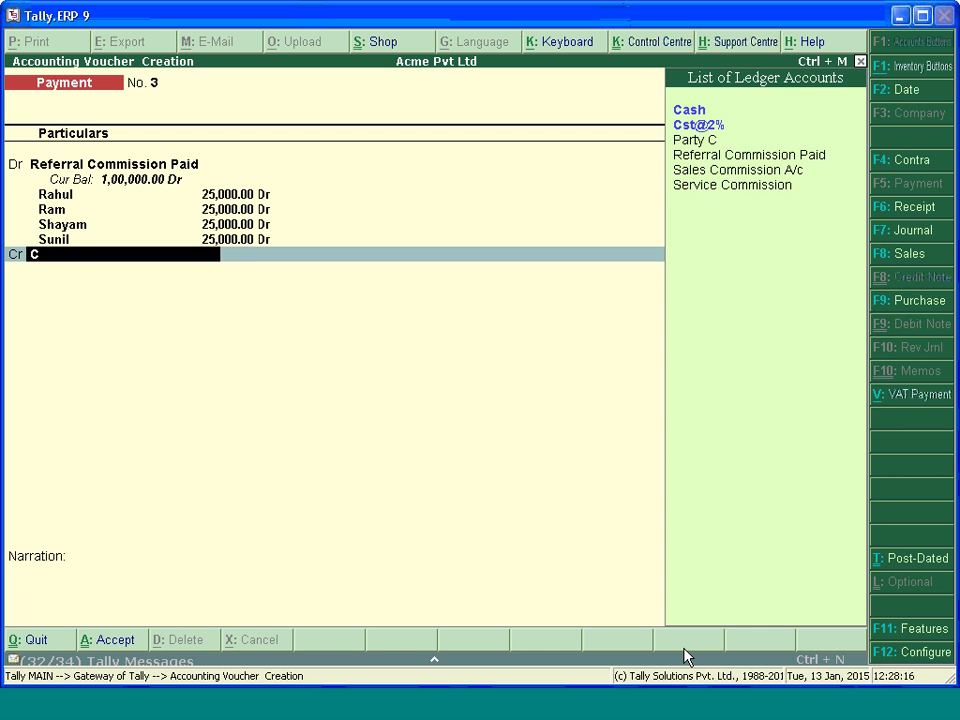
key(Return)
key(Return)
key(Return)
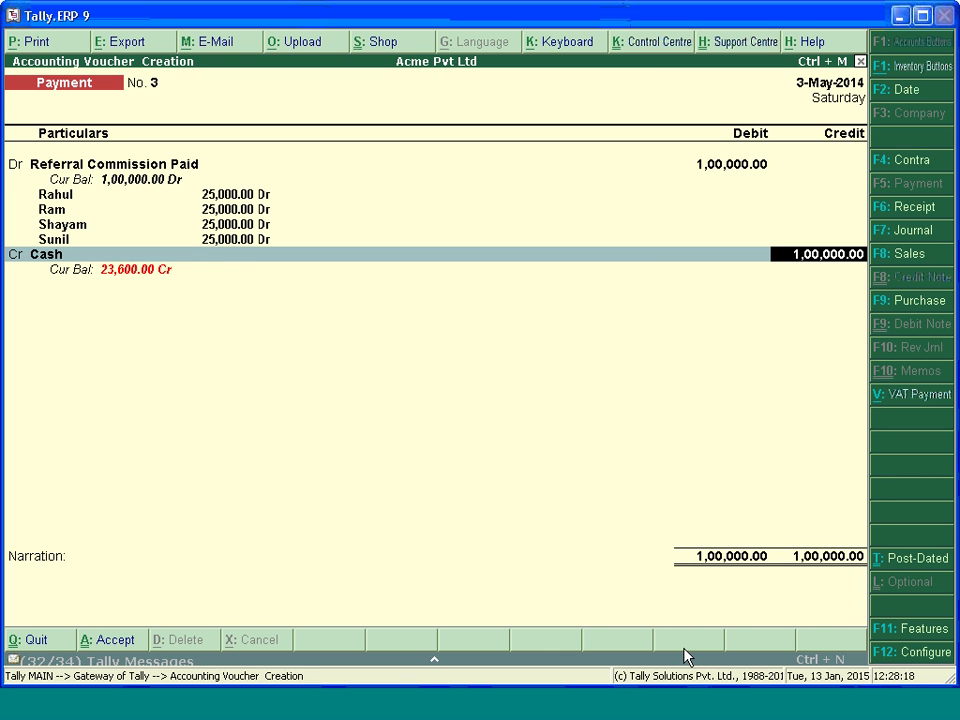
key(Return)
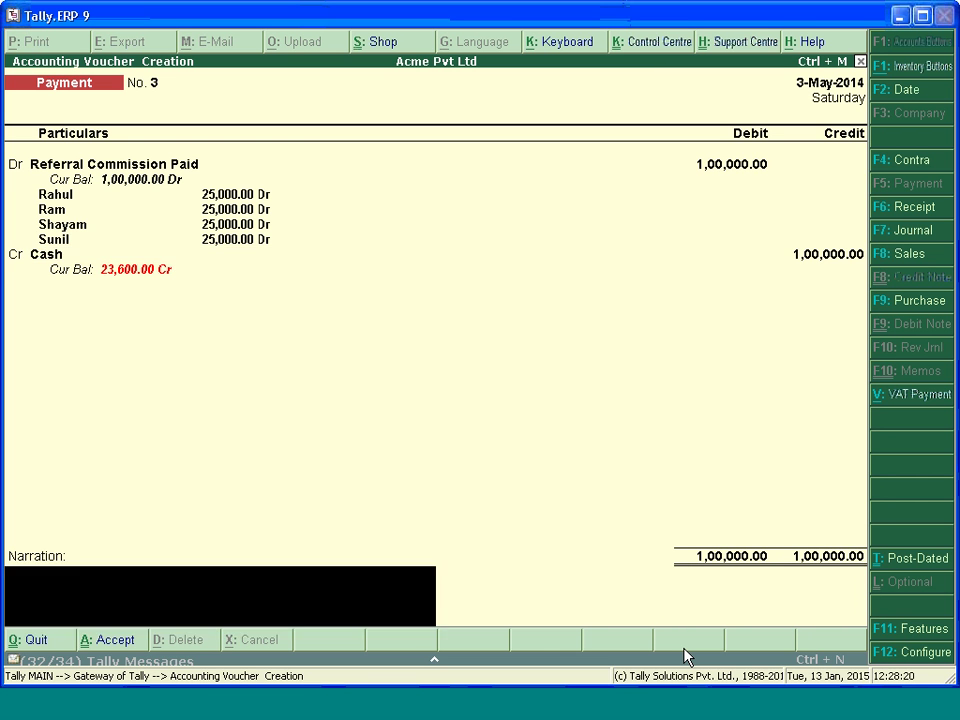
key(Return)
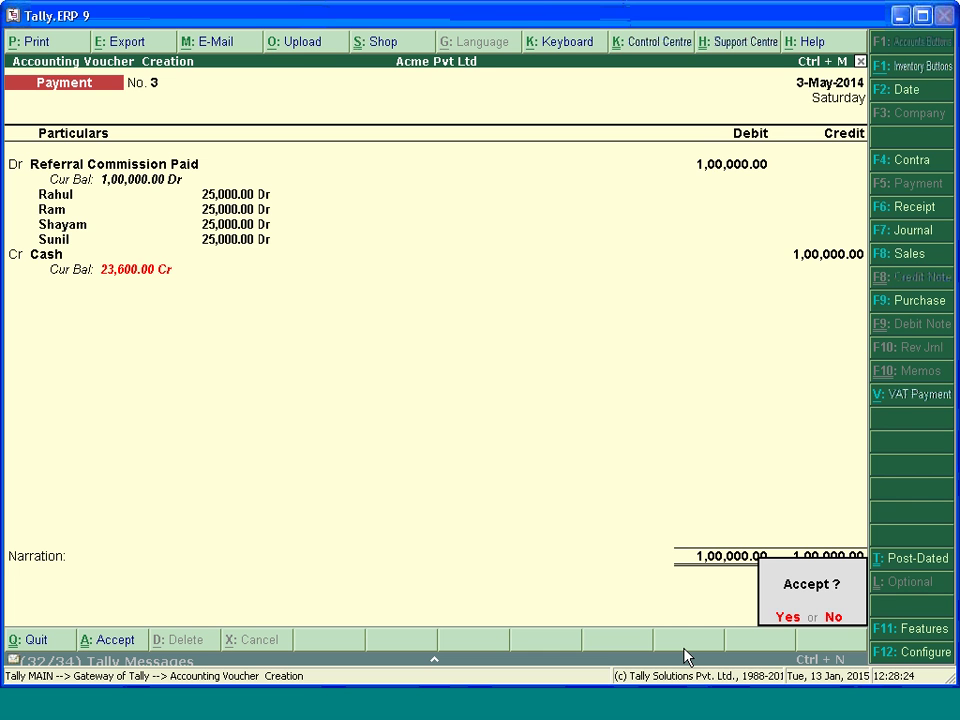
key(Return)
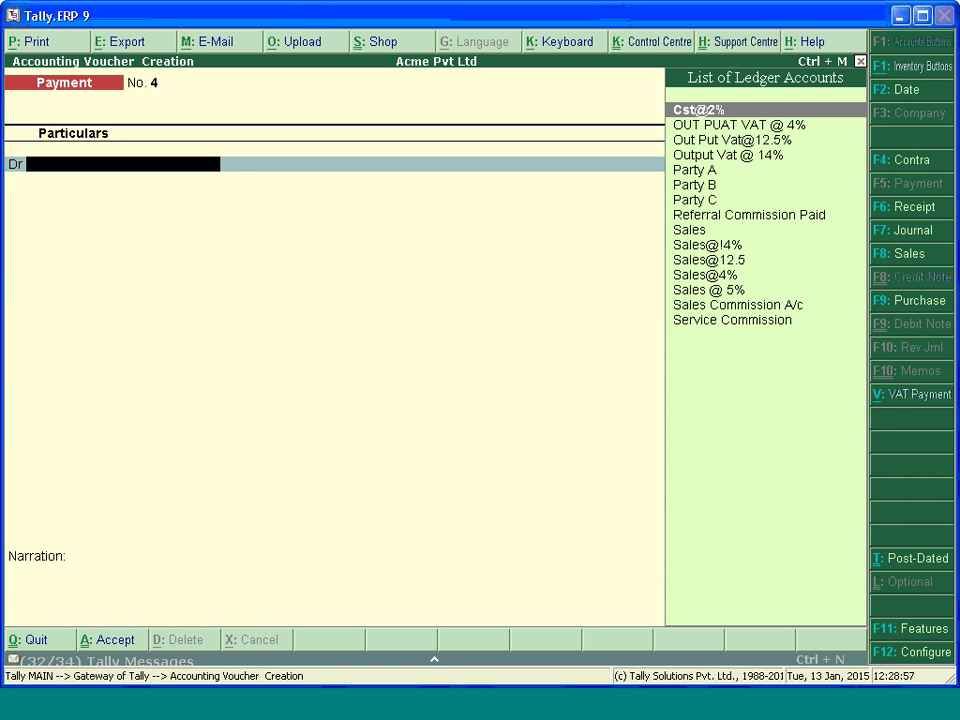
Leave voucher creation and display the Cost Centre Break-up report for the first listed cost centre.
key(Escape)
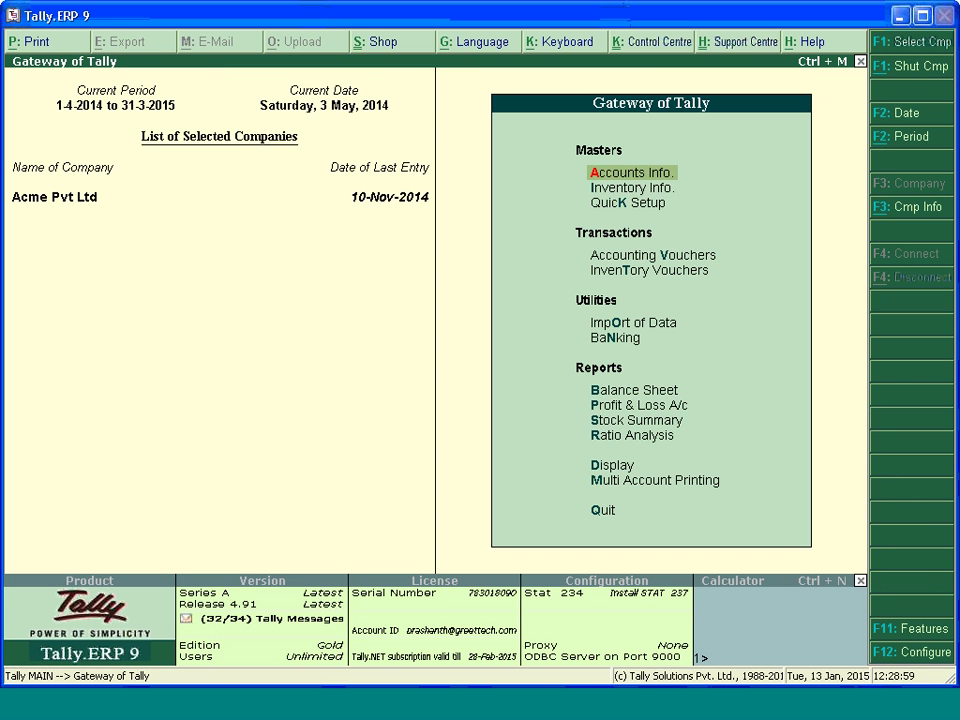
key(d)
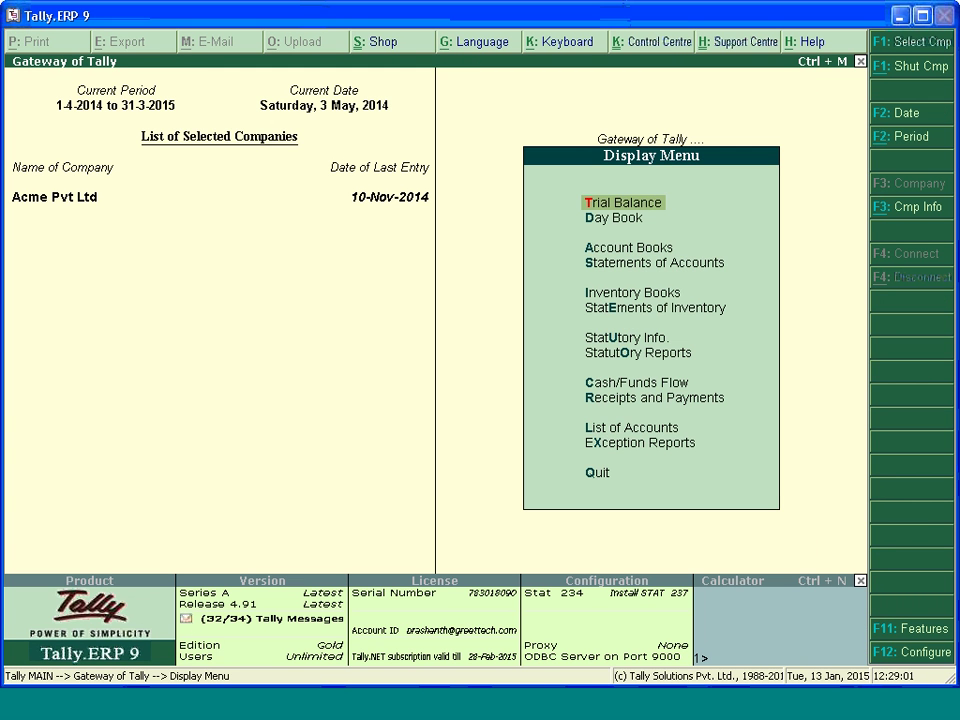
key(Down)
key(Down)
key(Down)
key(Return)
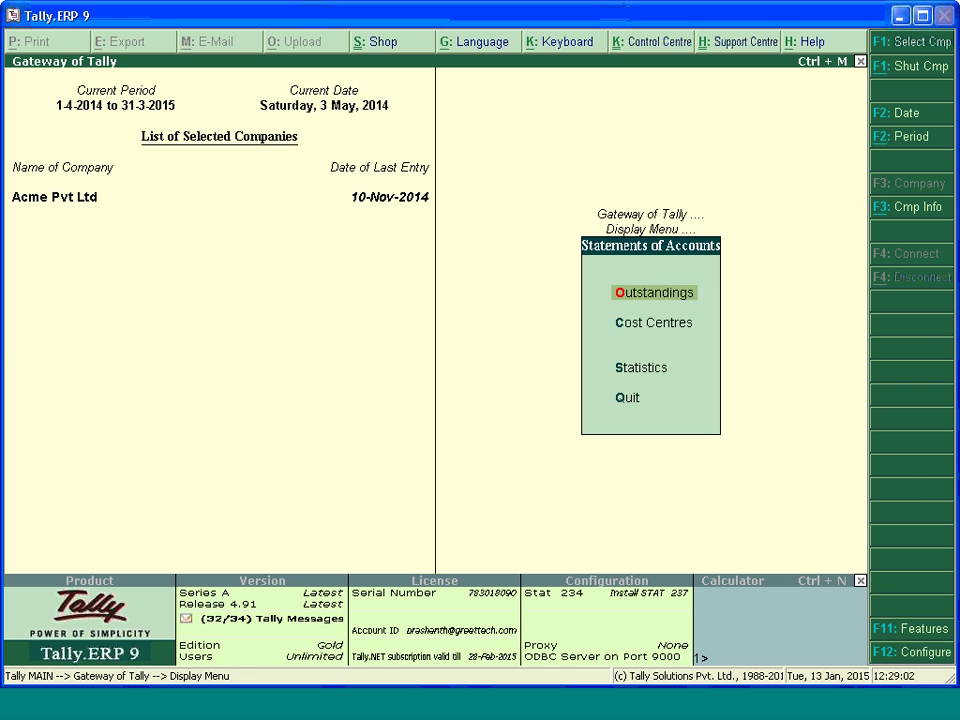
key(Down)
key(Return)
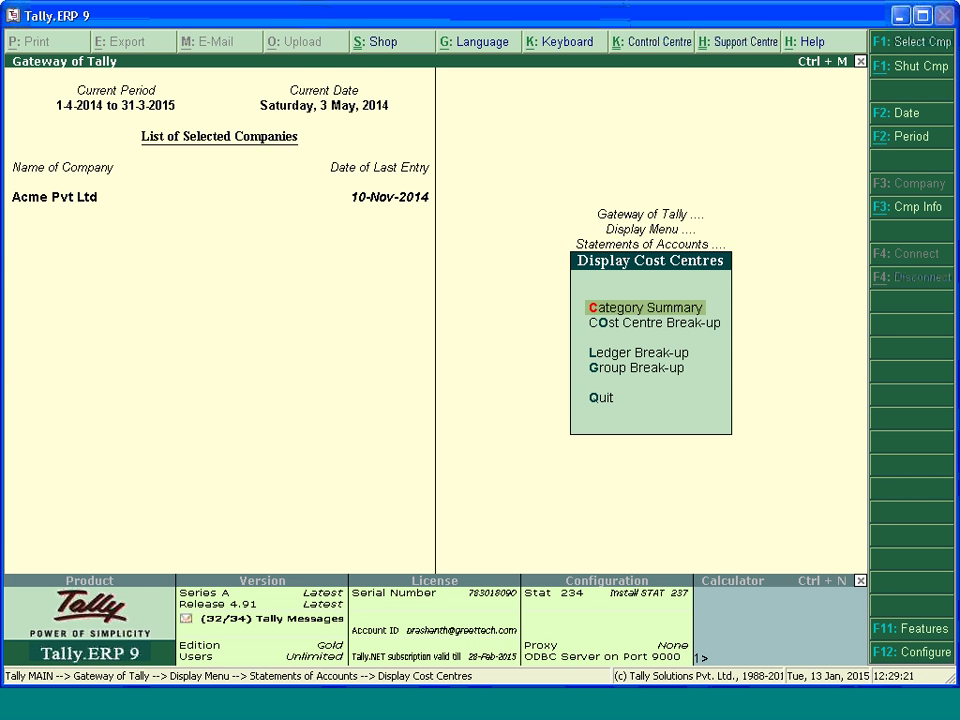
click(655, 322)
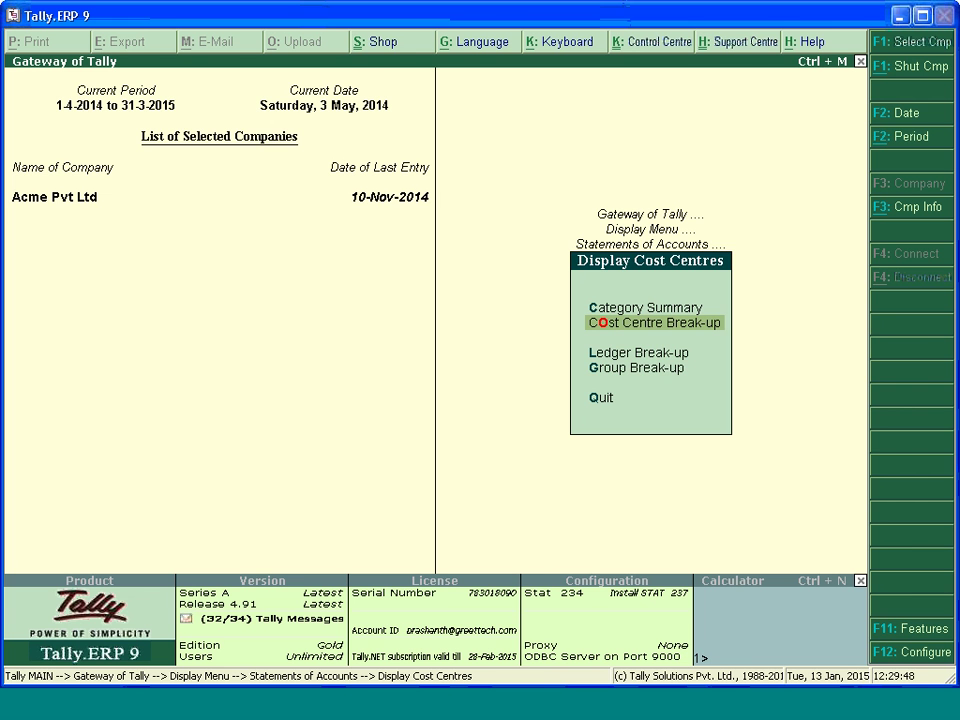
key(Return)
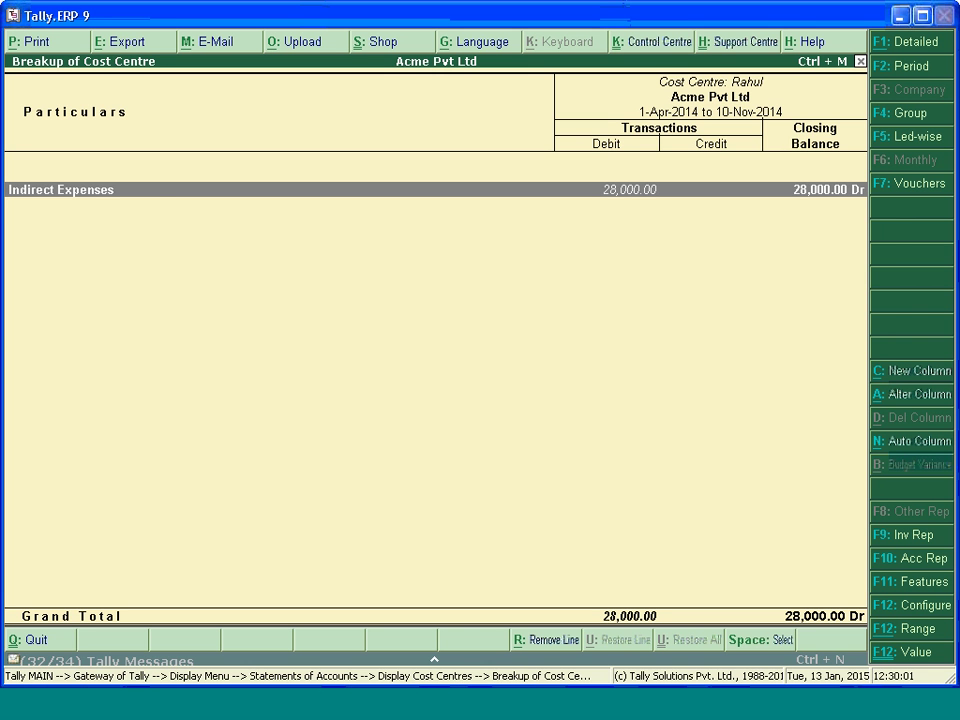
Expand the first cost centre's break-up to ledger detail and examine the commission ledgers under Indirect Expenses.
key(alt+F1)
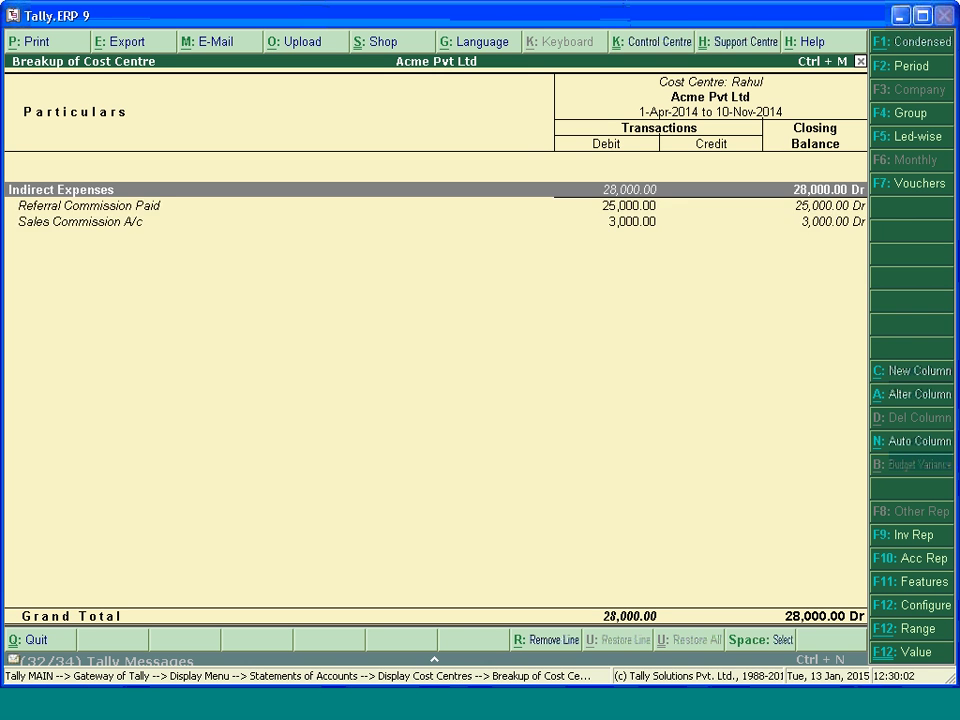
key(Down)
key(Down)
key(Up)
key(Up)
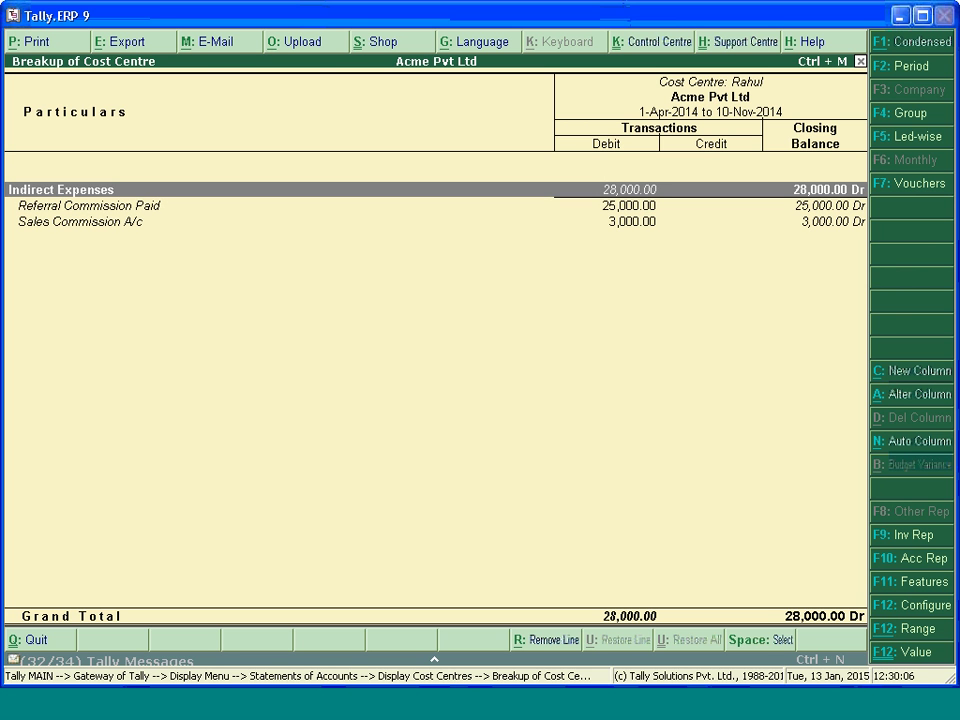
key(Down)
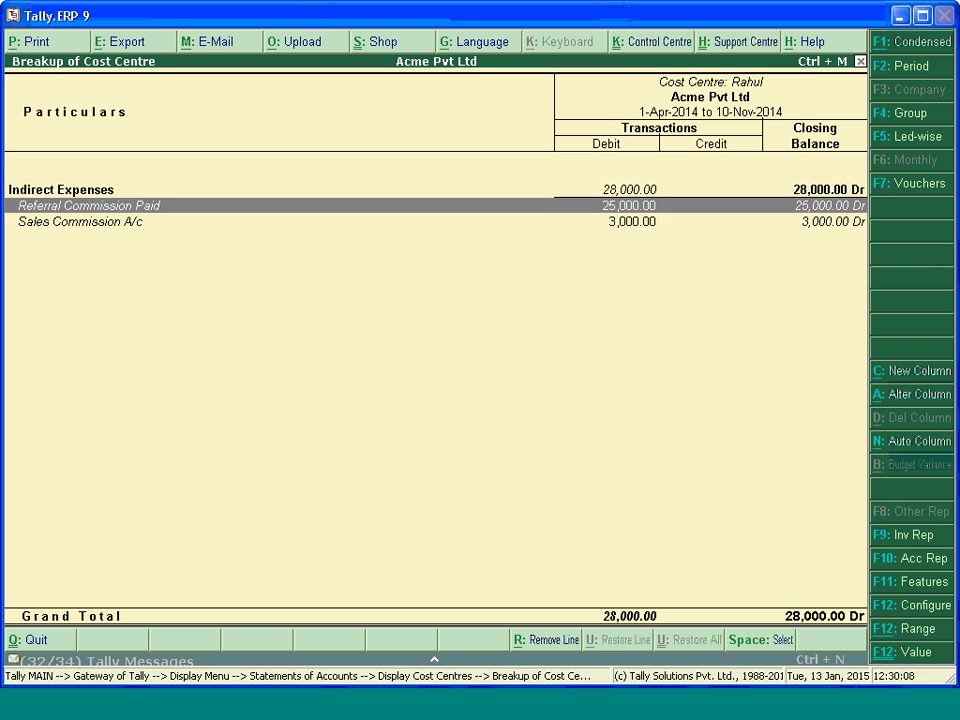
key(Down)
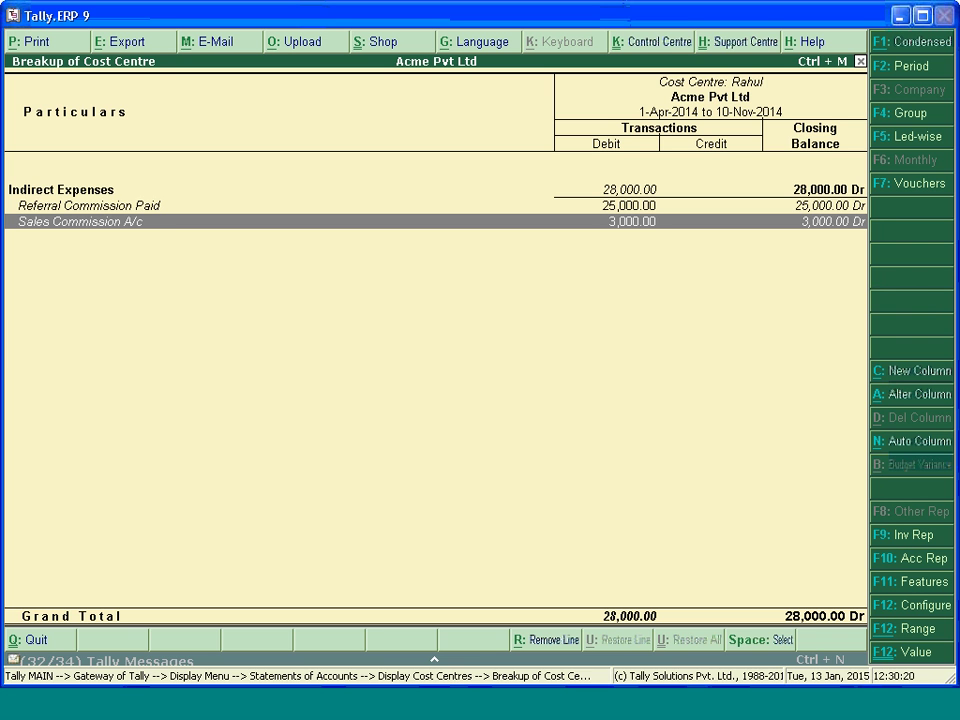
Examine the Referral Commission Paid monthly summary and its November vouchers for the first cost centre.
click(87, 205)
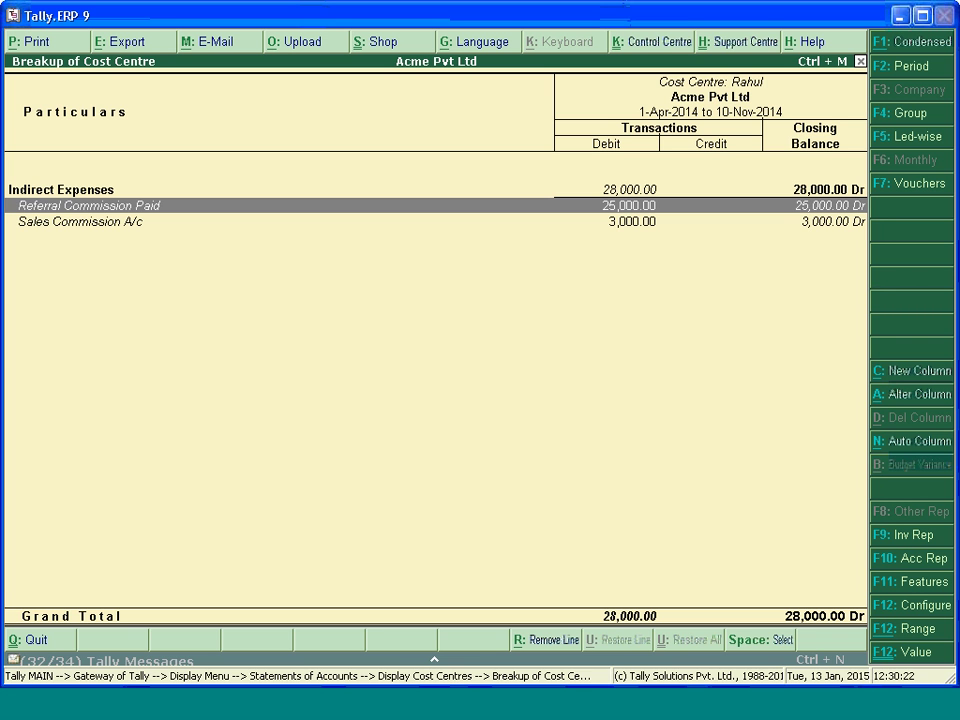
key(Return)
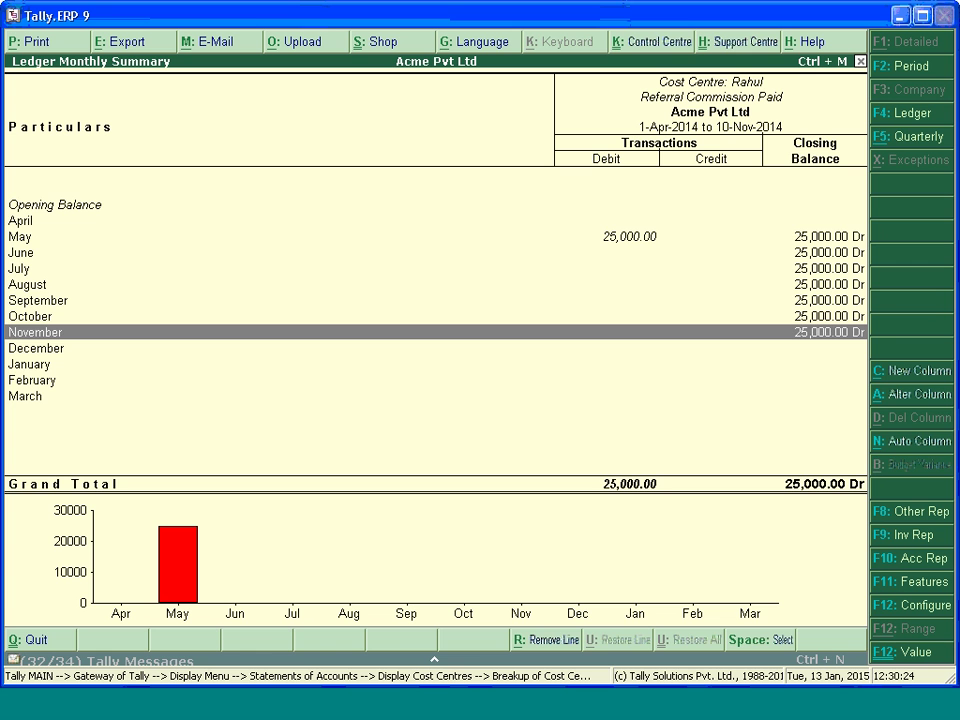
key(Return)
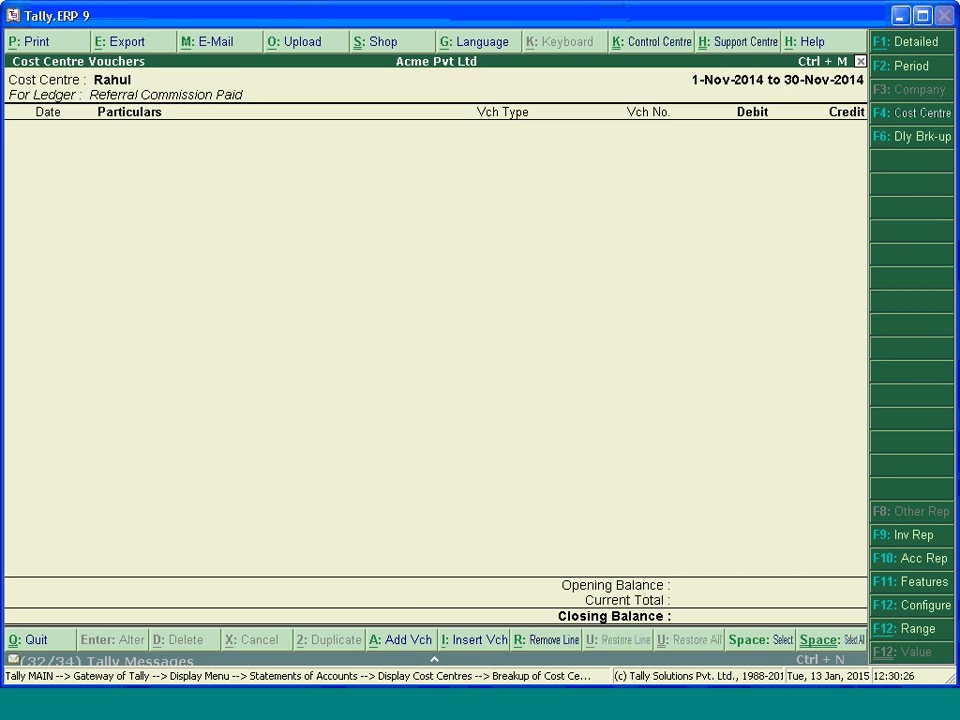
key(Escape)
key(Escape)
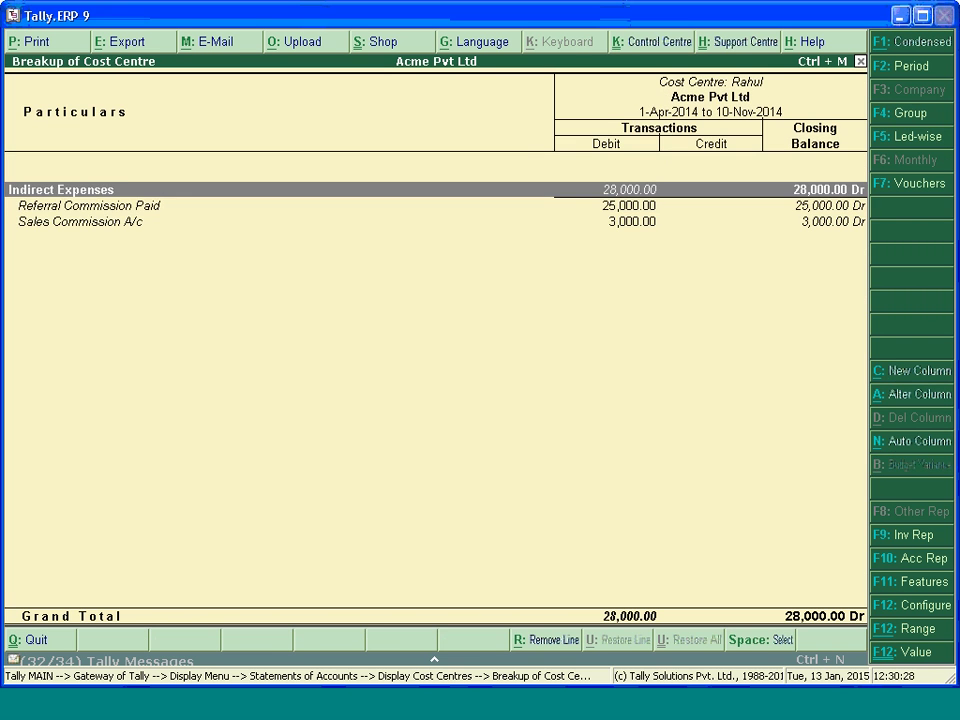
key(Return)
key(Return)
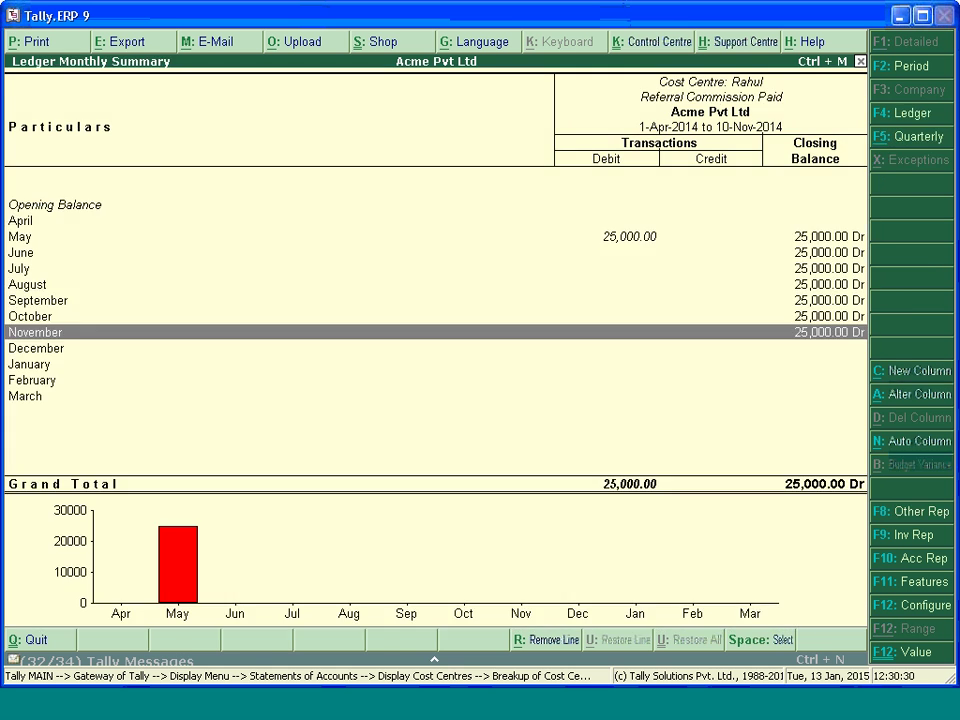
key(Return)
key(Escape)
key(Escape)
key(Escape)
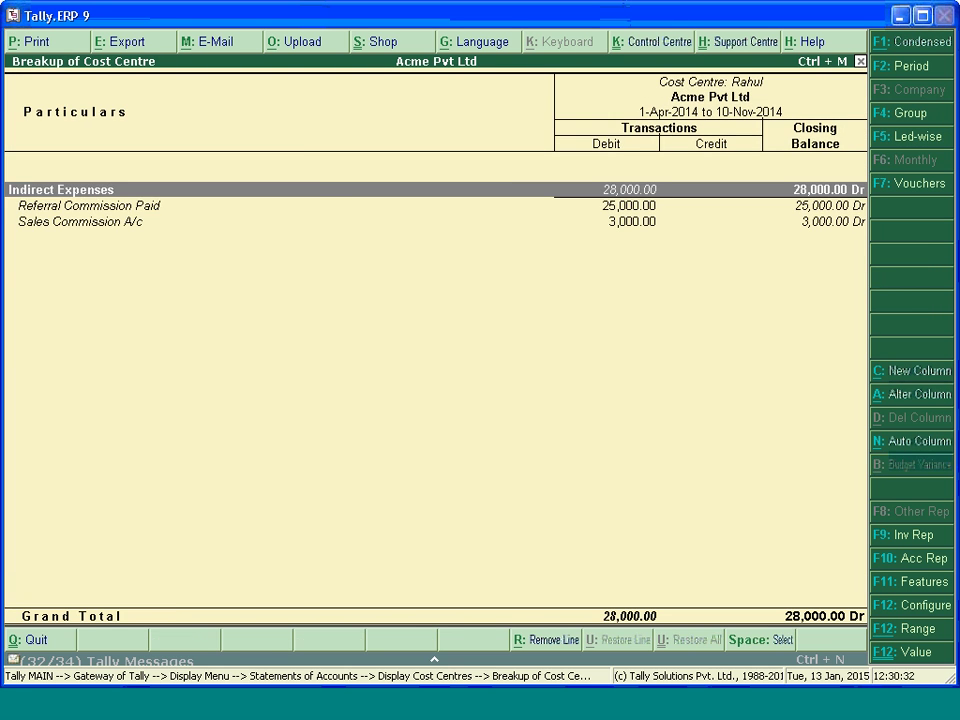
Display the second listed cost centre's break-up in detail and compare its Referral Commission Paid and Service Commission entries.
key(Escape)
key(Down)
key(Return)
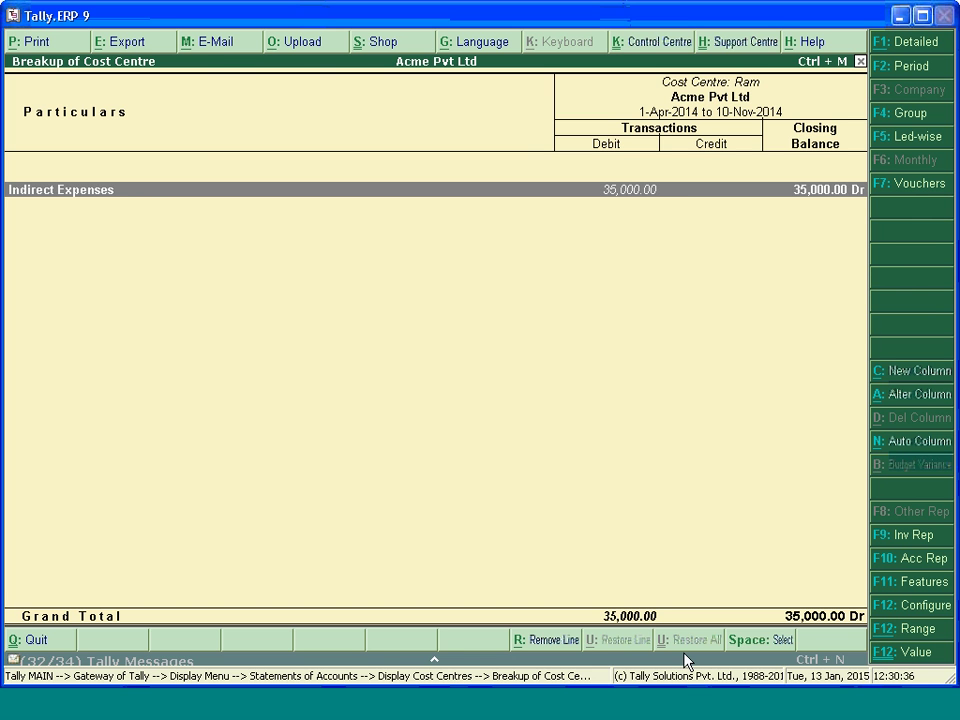
key(Return)
key(alt+F1)
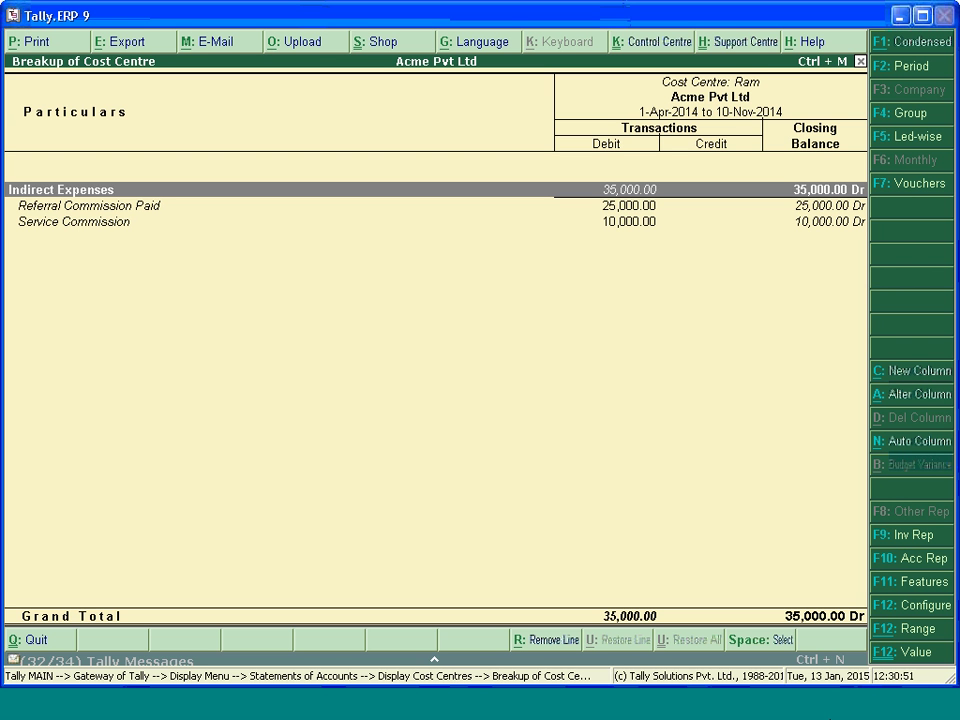
click(74, 221)
click(89, 205)
click(74, 221)
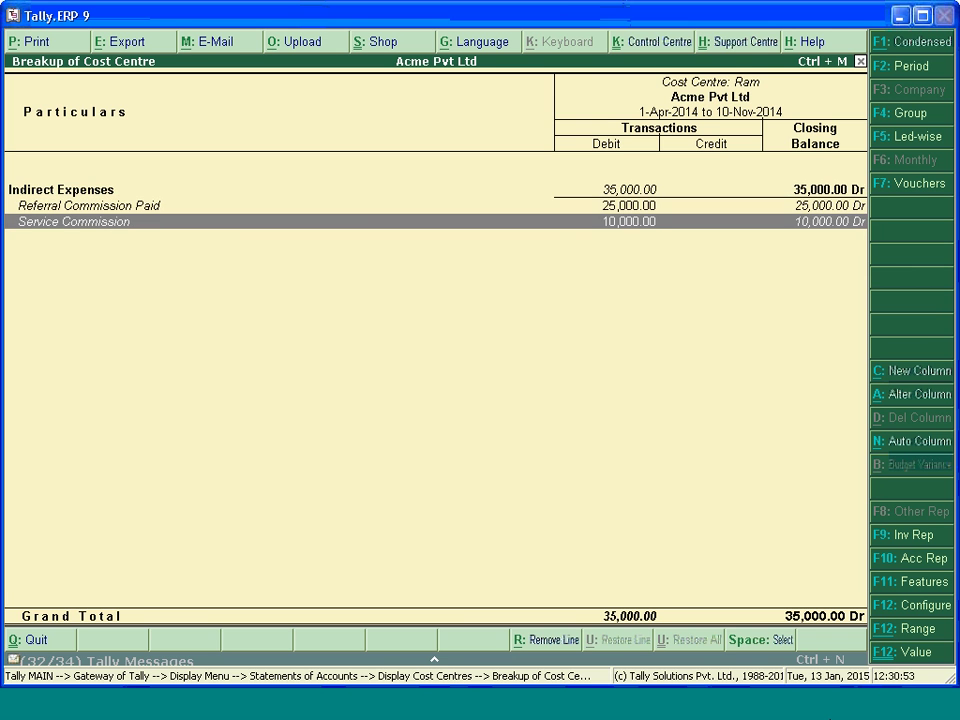
click(89, 205)
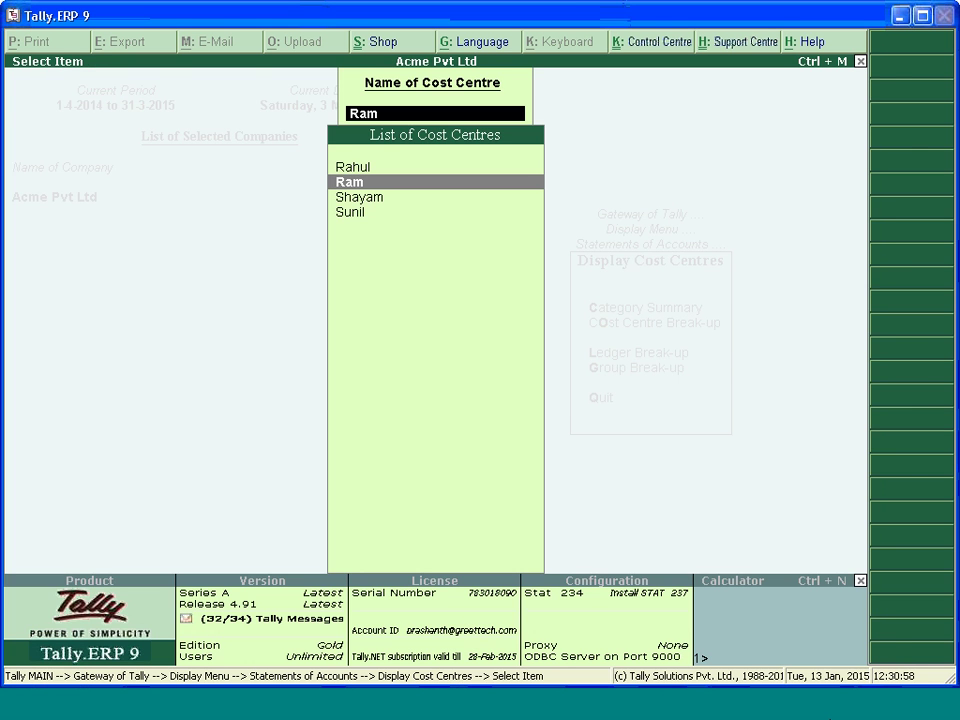
Display the Ledger Break-up report by cost centre for Sales Commission A/c.
key(Escape)
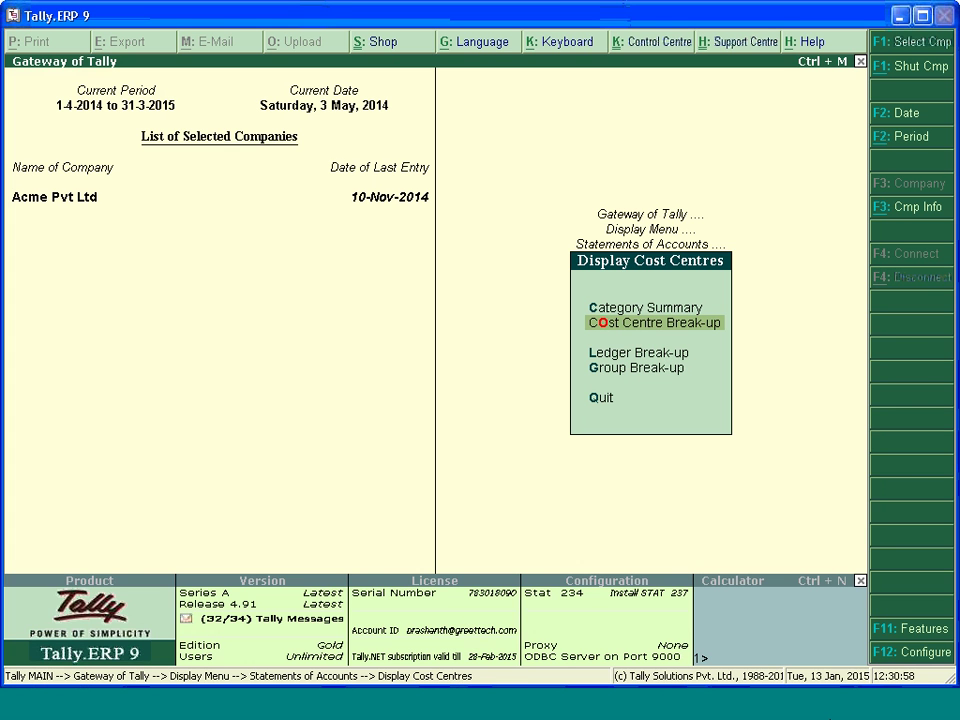
key(Down)
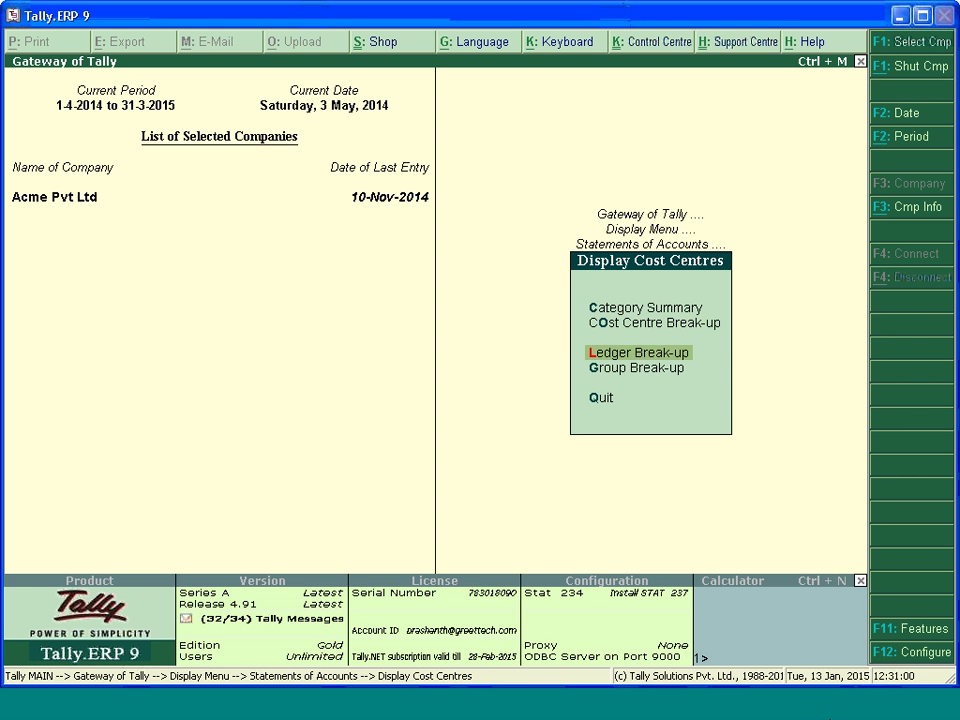
key(Return)
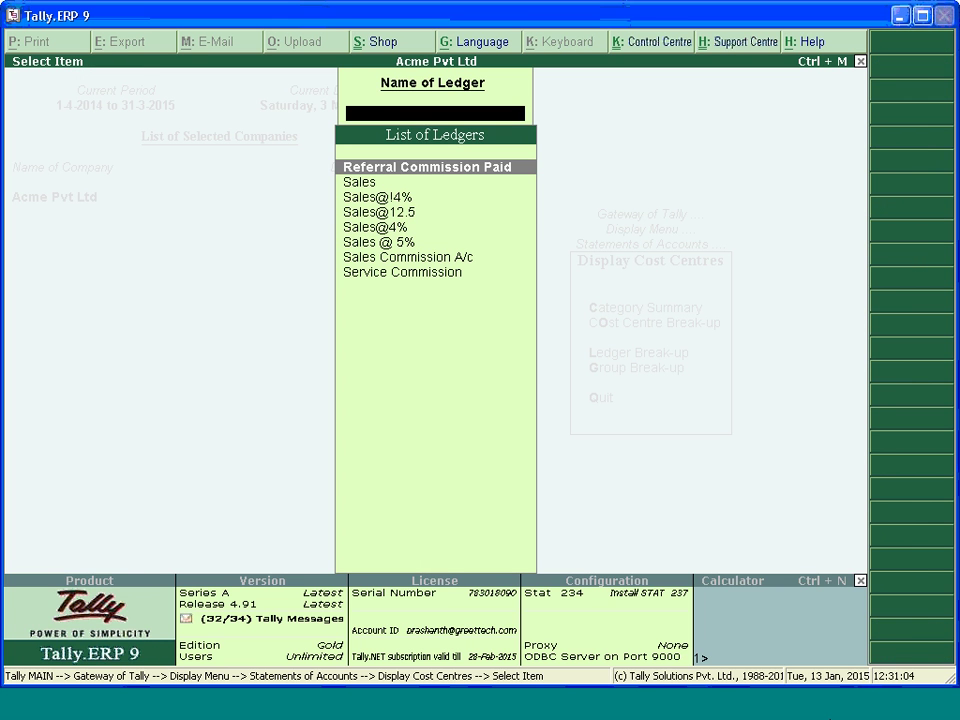
key(Down)
key(Down)
key(Down)
key(Down)
key(Down)
key(Down)
key(Return)
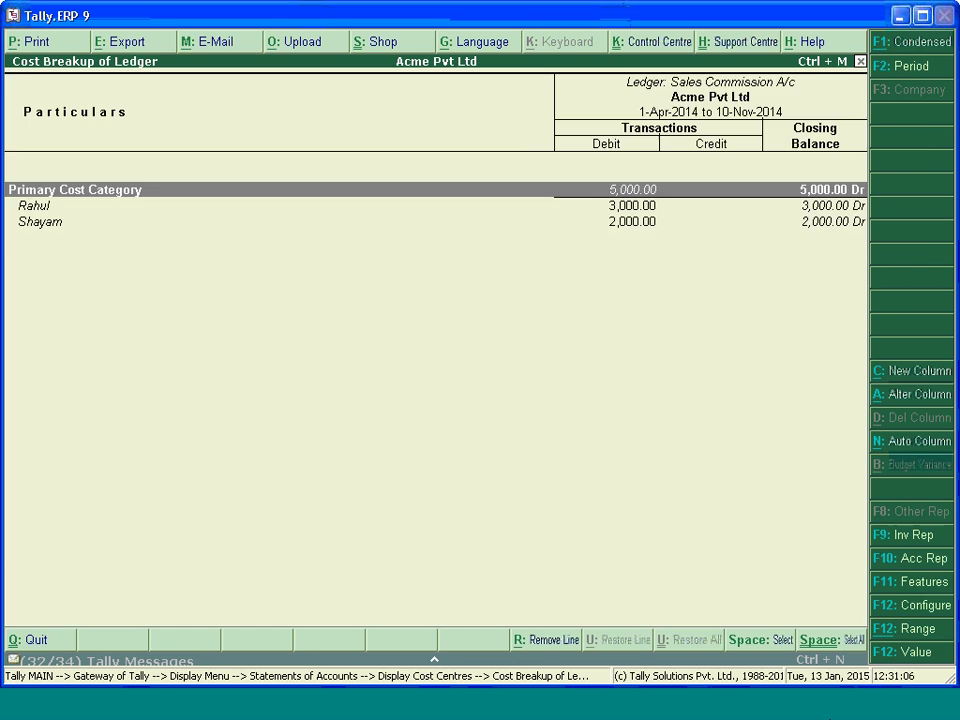
Examine each cost centre's share in the Sales Commission A/c break-up and close the report.
key(Down)
key(Down)
key(Up)
key(Up)
click(34, 205)
key(Escape)
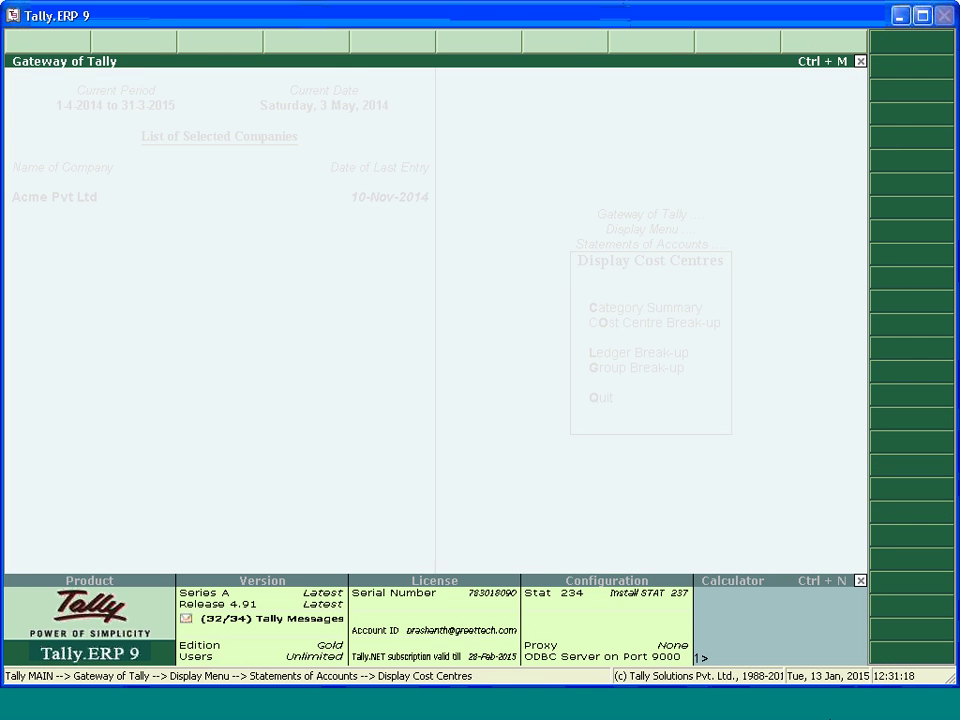
View the Ledger Break-up report for Service Commission.
key(l)
click(410, 272)
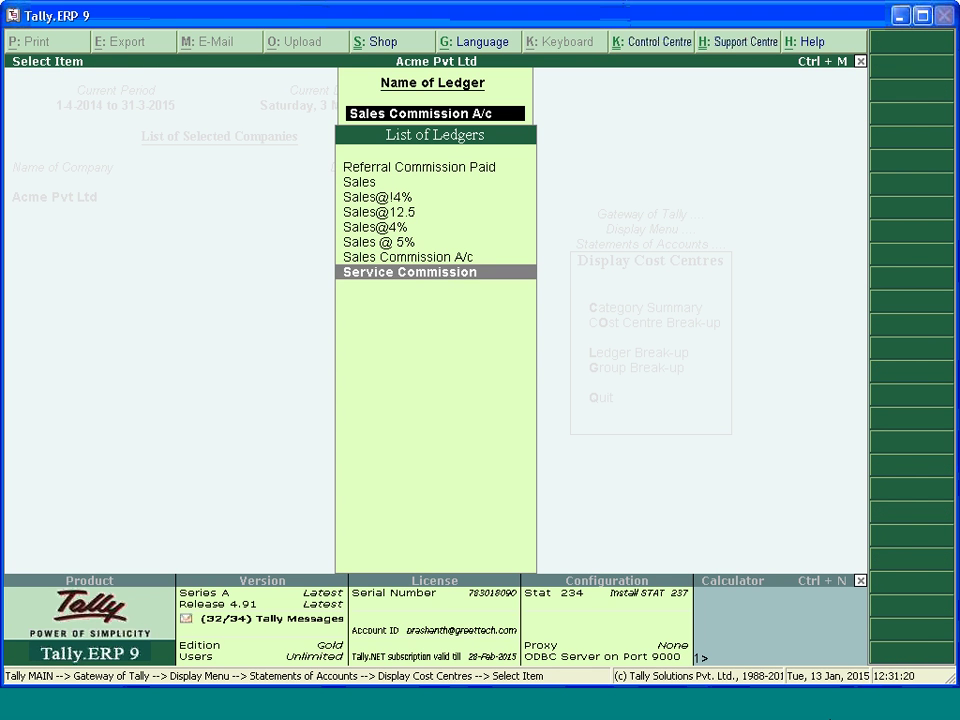
key(Return)
key(Escape)
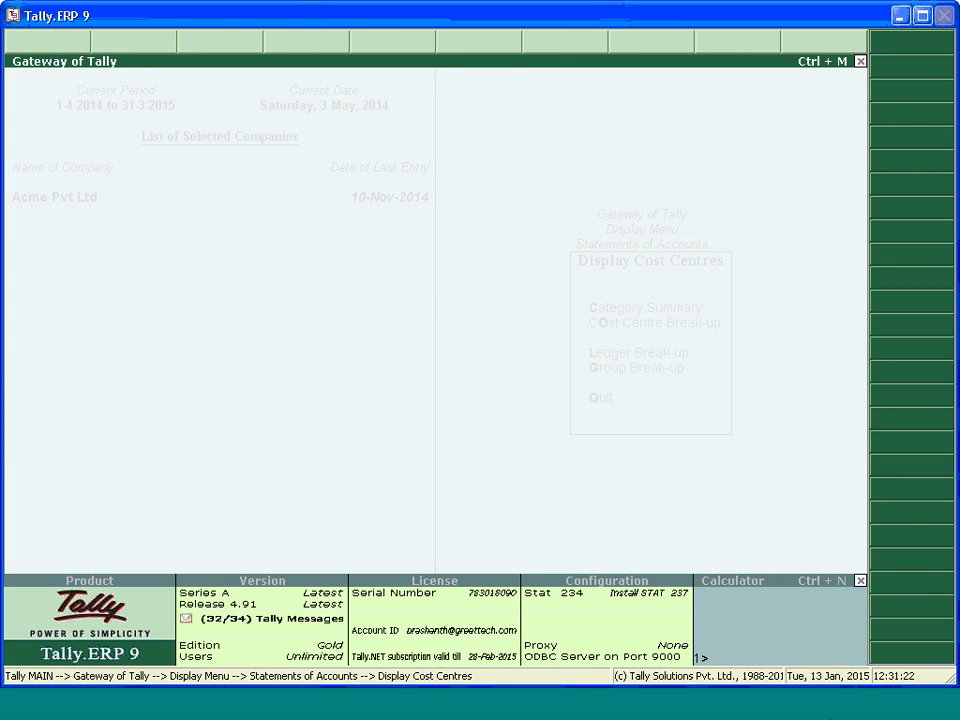
Display the Ledger Break-up for Referral Commission Paid and examine the individual cost centre amounts.
key(l)
key(Up)
key(Up)
key(Up)
key(Up)
key(Up)
key(Up)
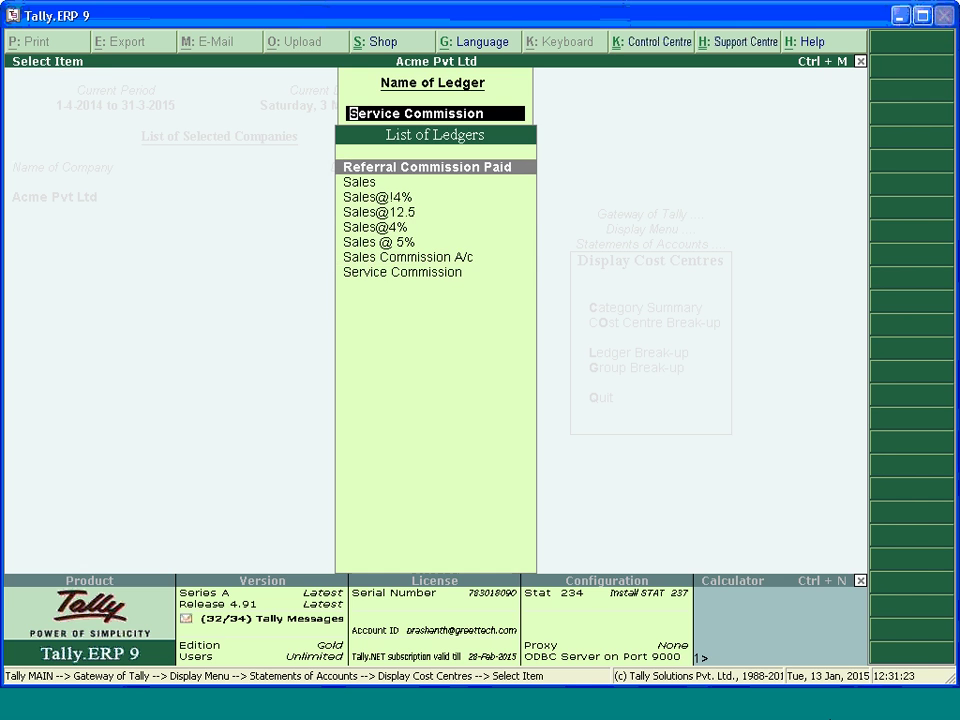
key(Return)
click(33, 221)
click(40, 237)
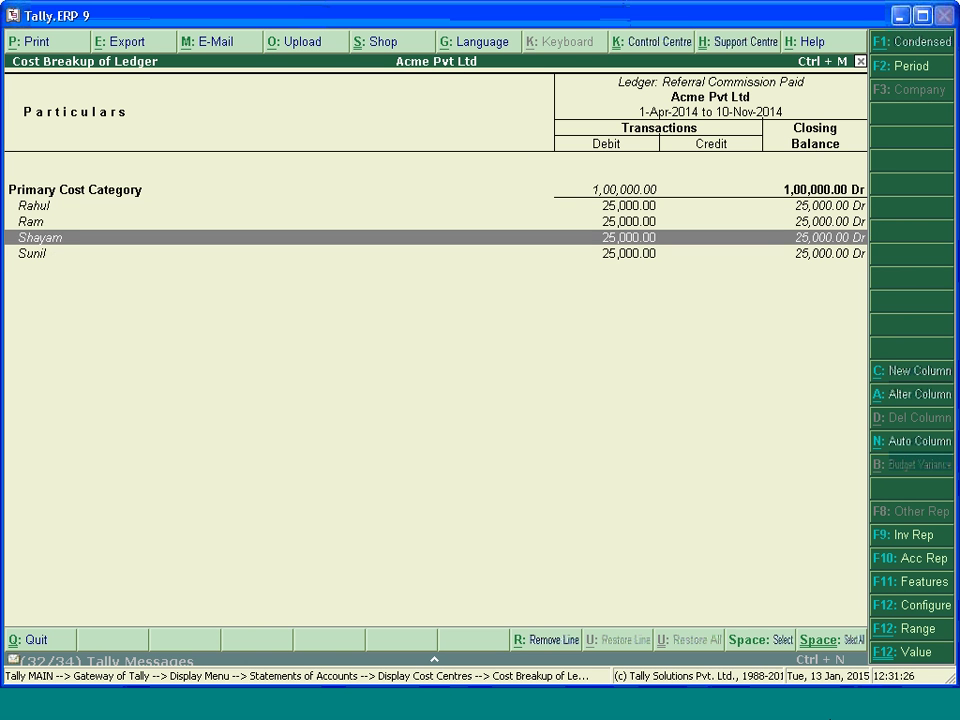
Review the cost category total and the individual cost centre lines for Referral Commission Paid, and return to the Gateway of Tally.
click(75, 189)
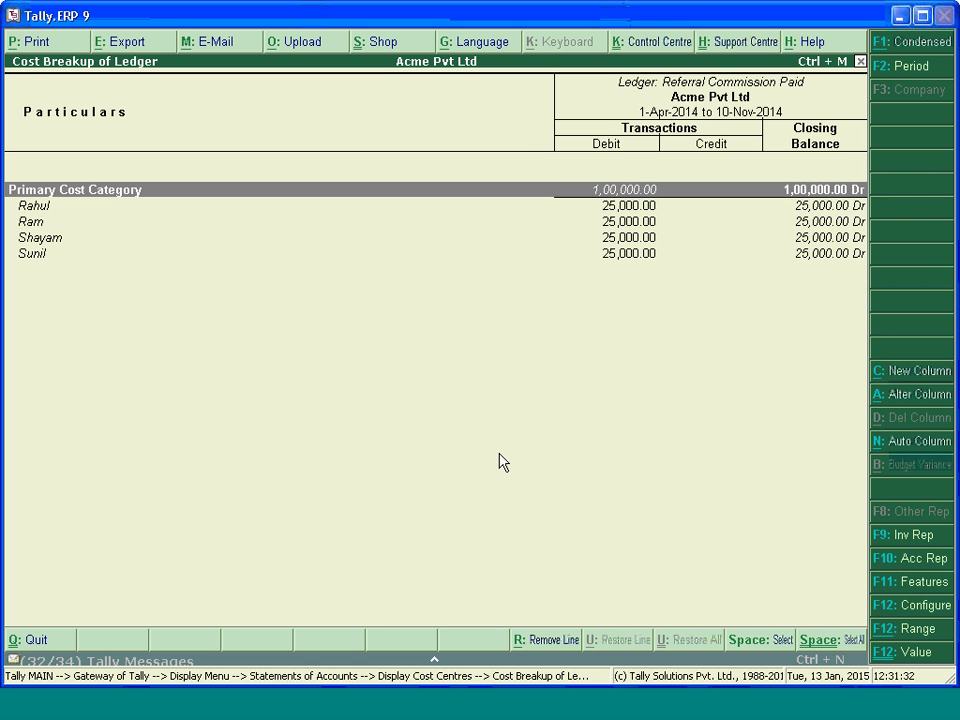
key(Down)
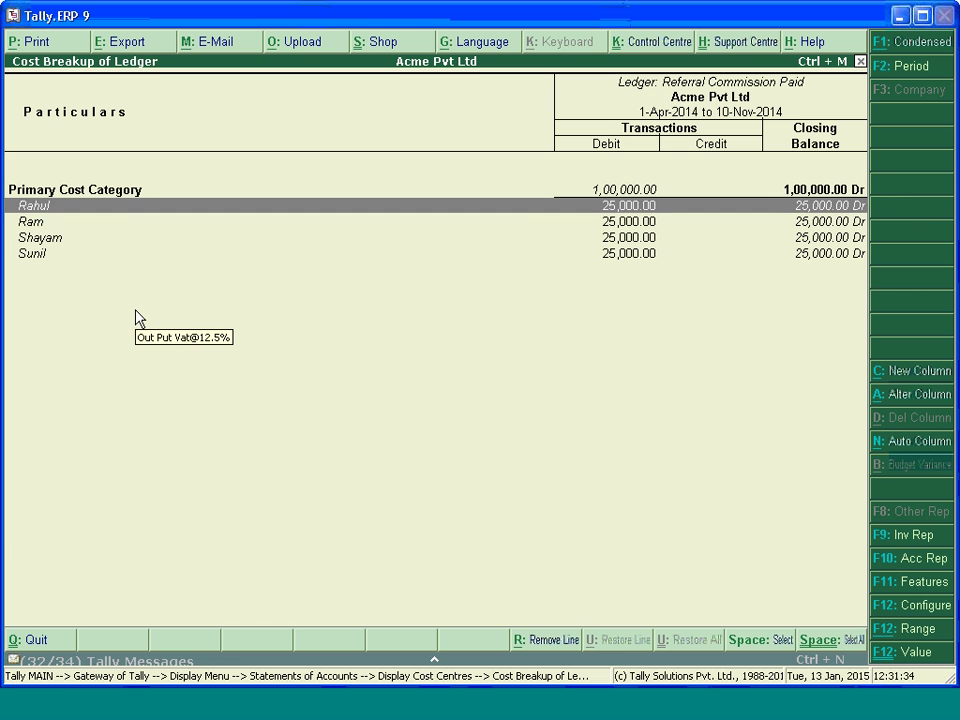
key(Down)
key(Down)
key(Up)
key(Up)
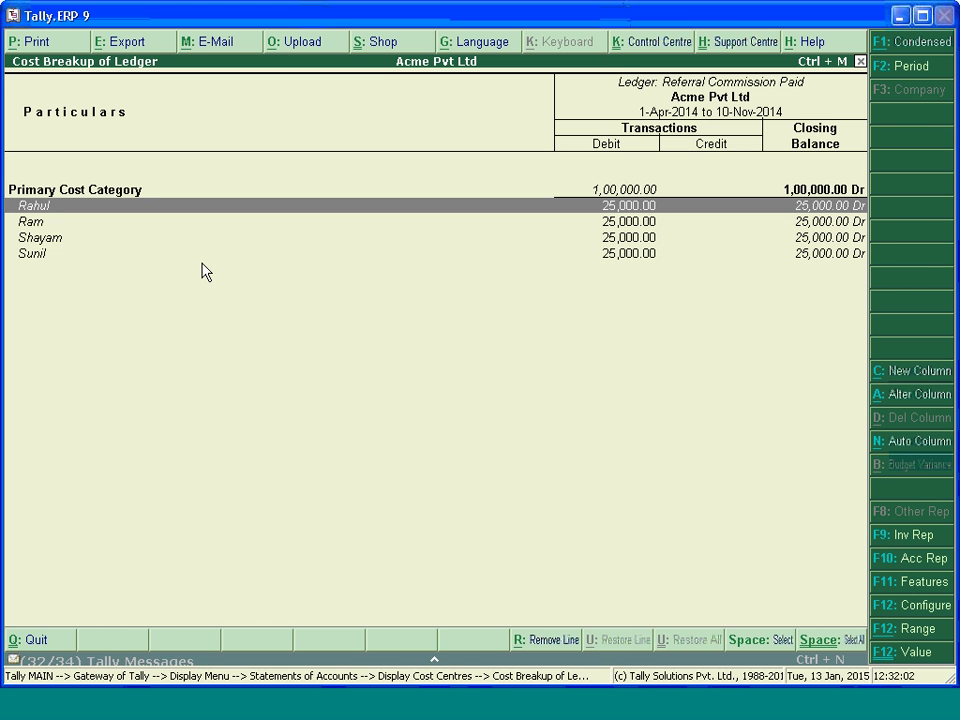
key(Escape)
key(Escape)
key(Escape)
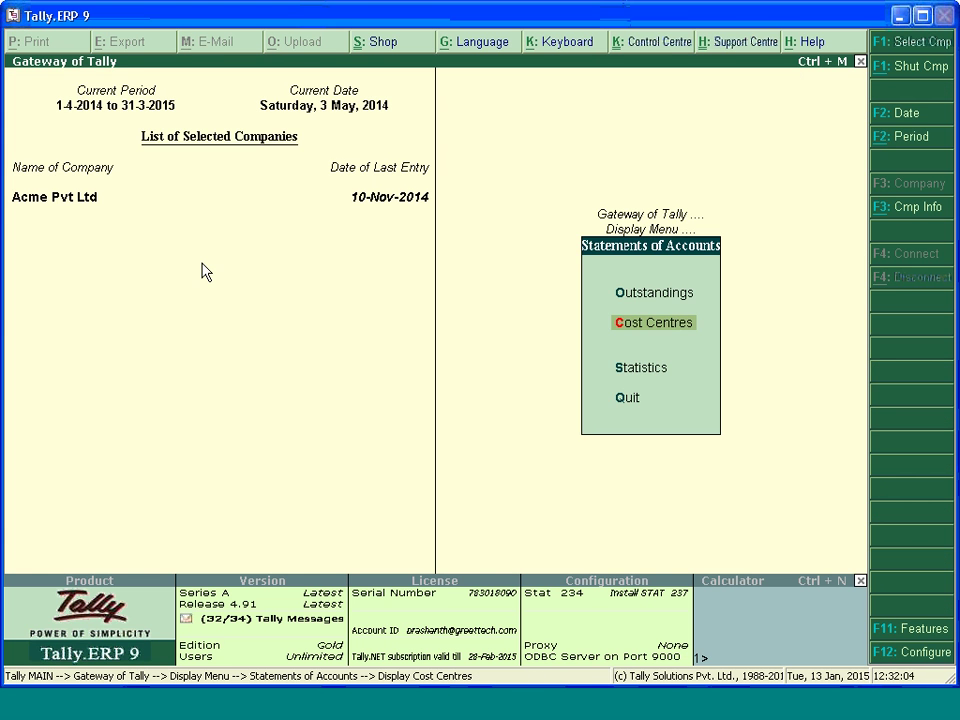
key(Escape)
key(Escape)
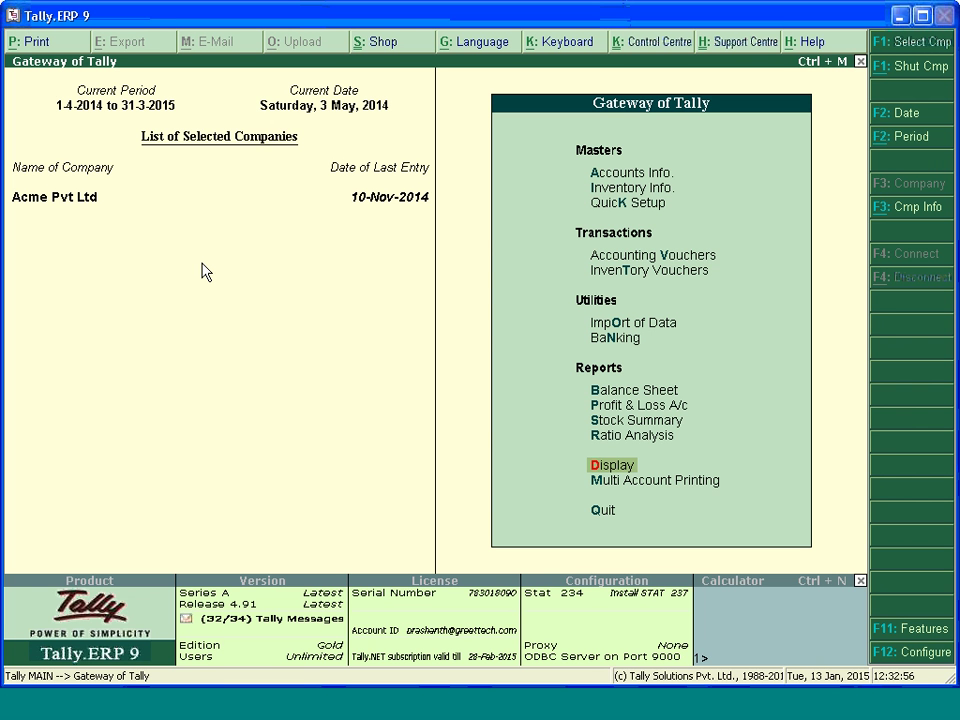
Set More than ONE Payroll / Cost Category to Yes in the company's accounting features and save the configuration.
key(F11)
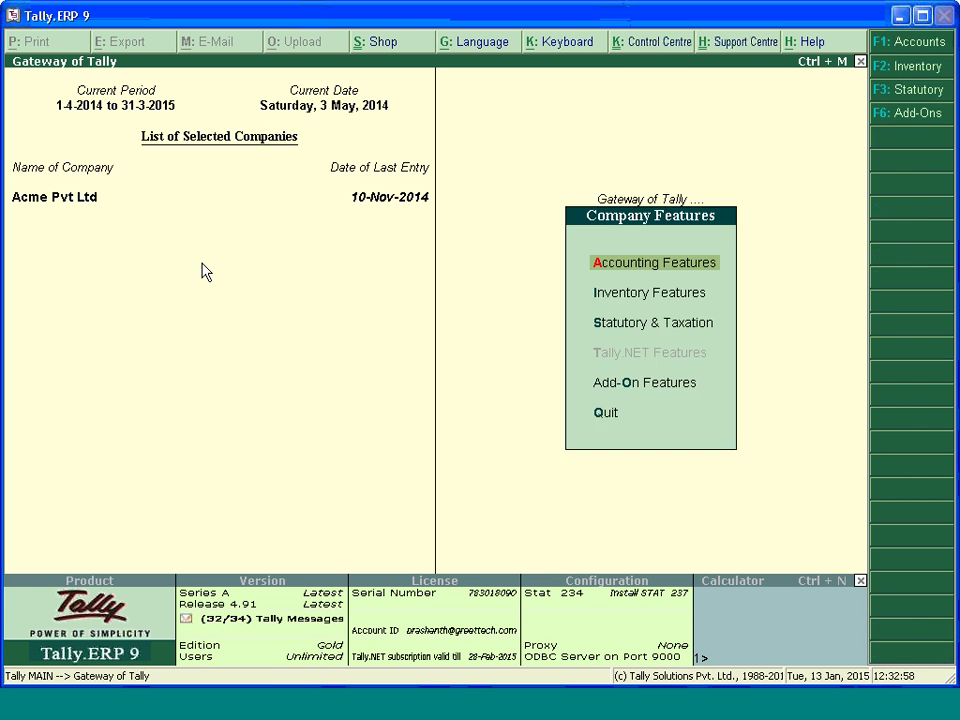
key(Return)
key(Return)
key(Return)
key(Return)
key(Return)
key(Return)
key(Return)
key(Return)
key(Return)
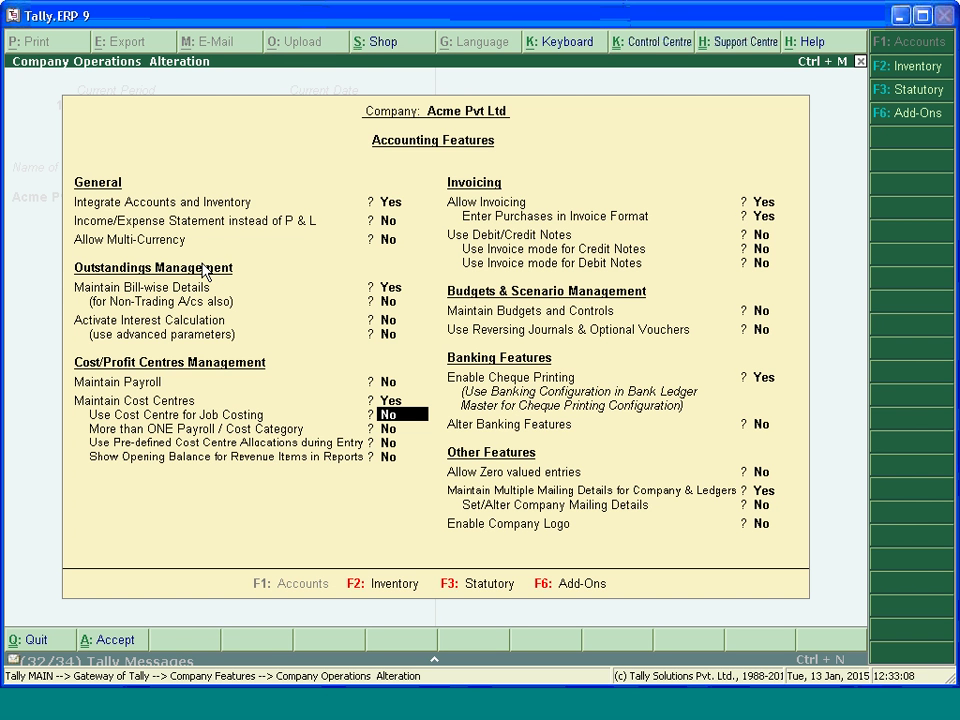
key(Return)
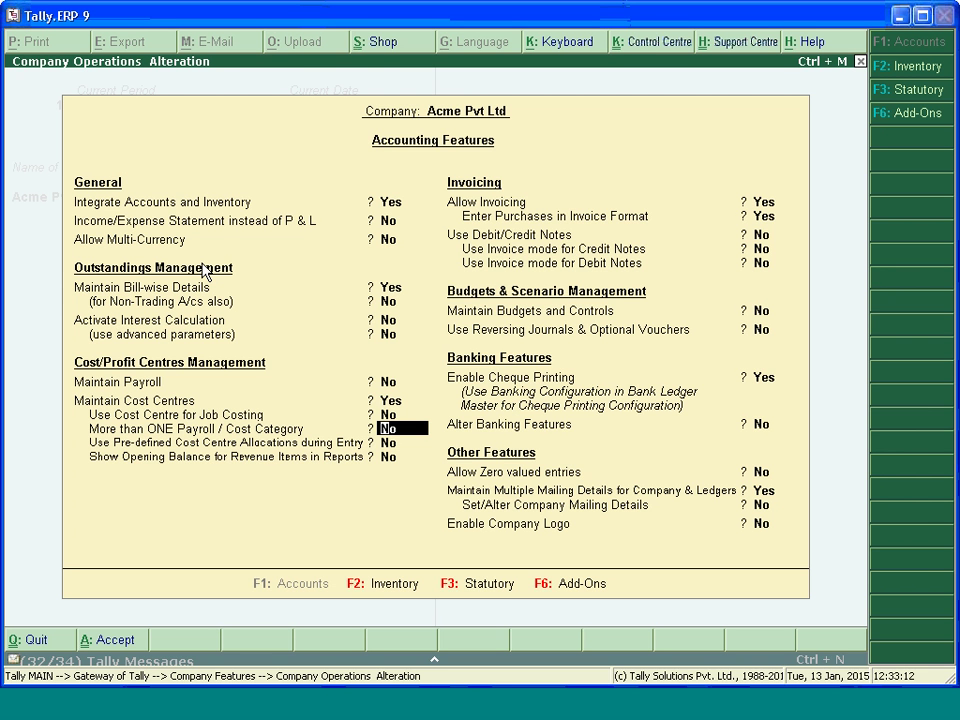
text(ye)
key(Return)
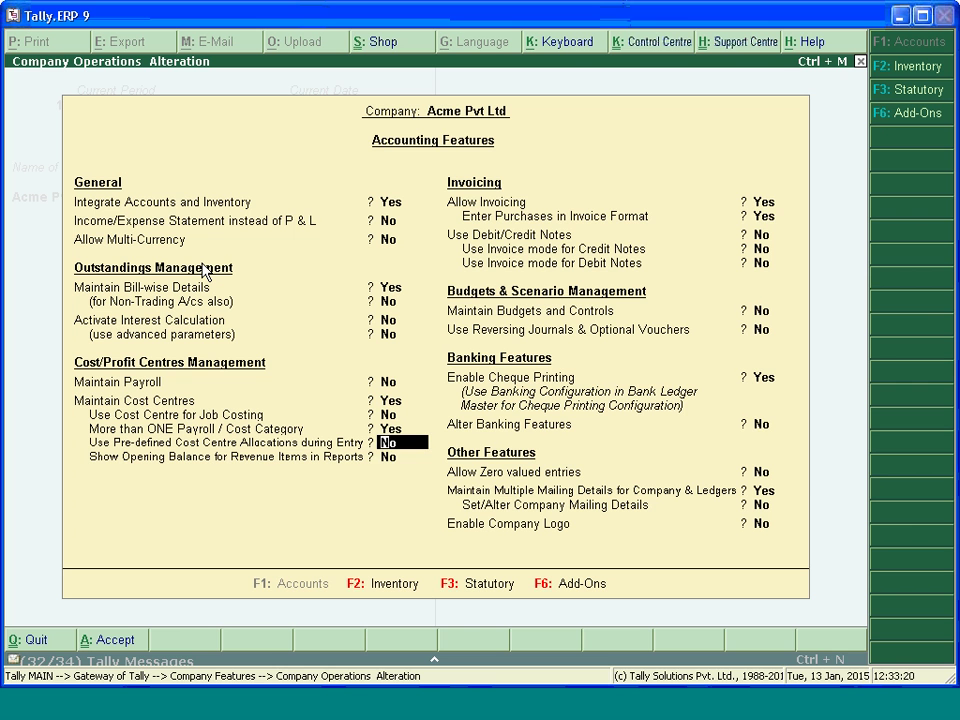
key(Return)
key(Return)
key(Return)
key(Return)
key(Return)
key(Return)
key(Return)
key(Return)
key(Return)
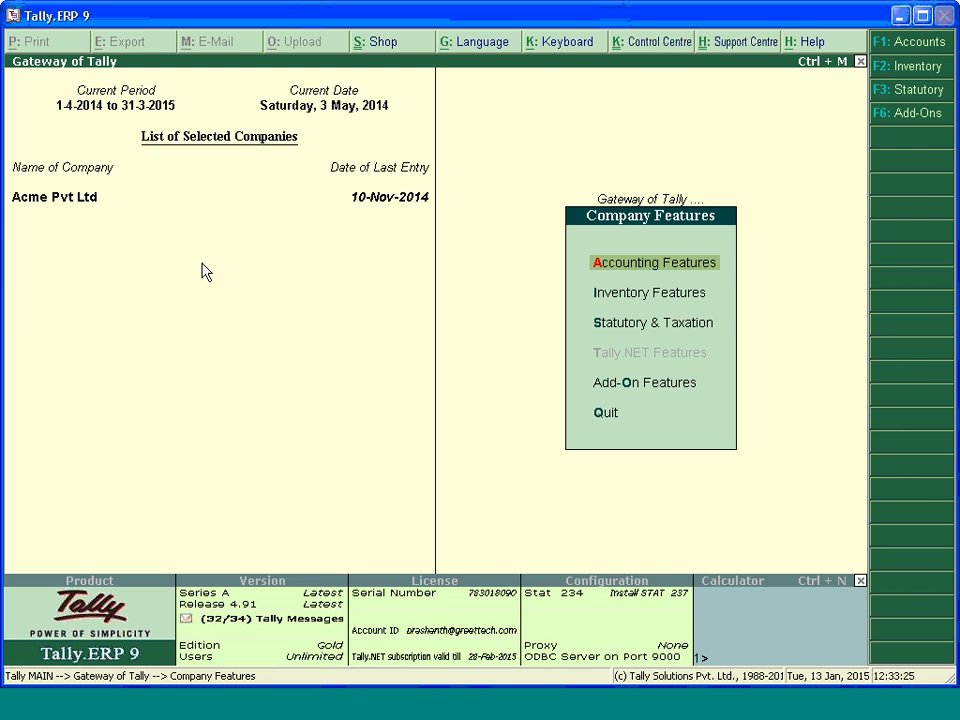
key(Escape)
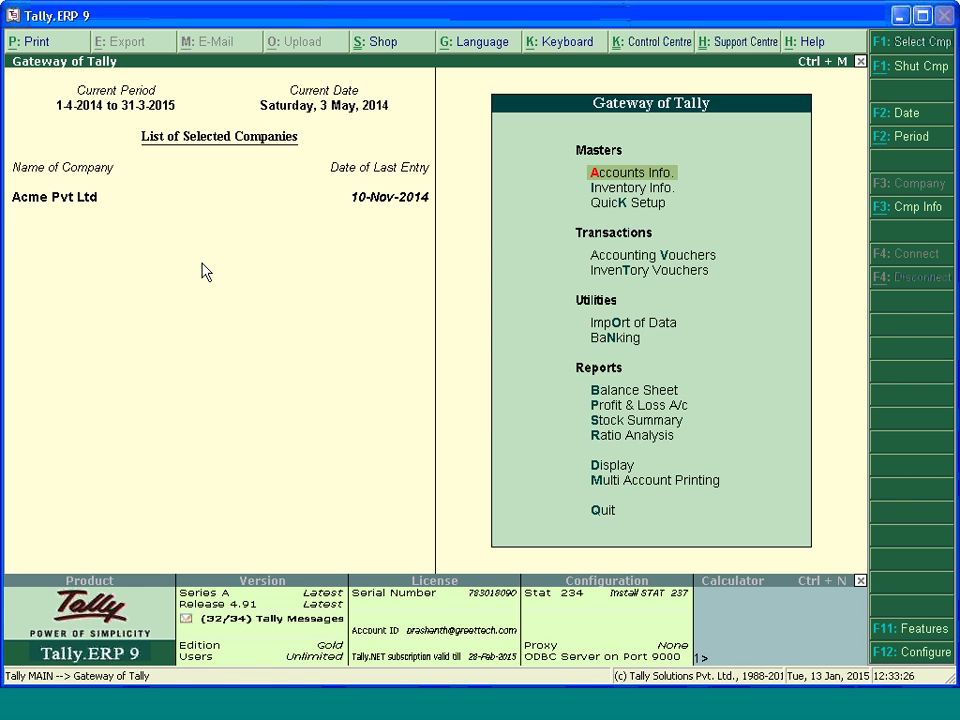
Rename the Primary Cost Category as Employees, keeping Yes for allocating both revenue and non-revenue items.
key(Return)
key(Down)
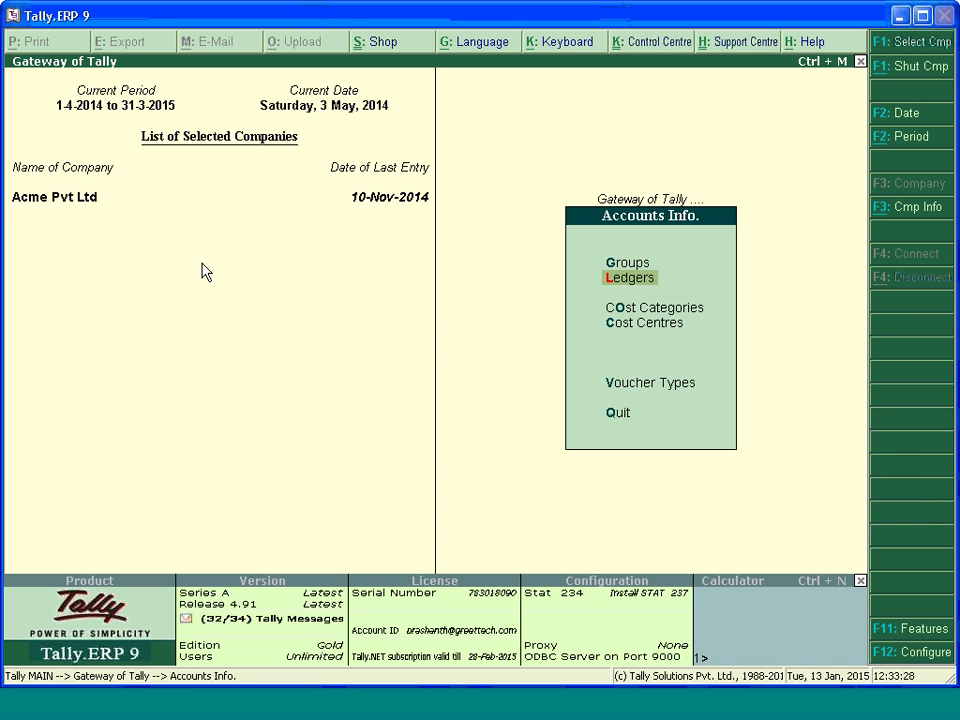
key(Down)
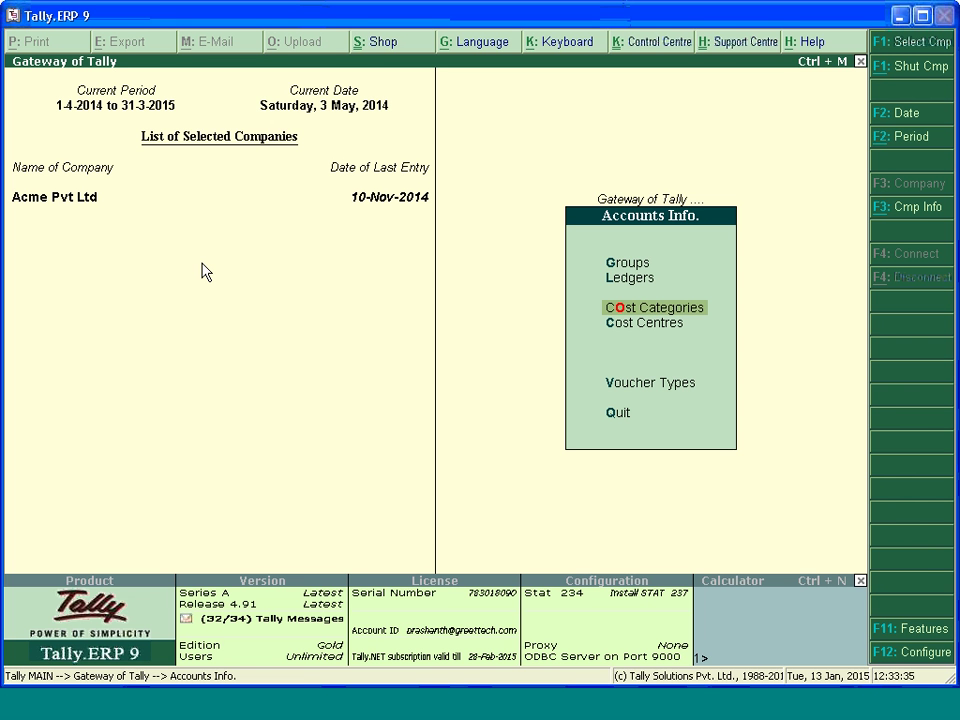
key(Return)
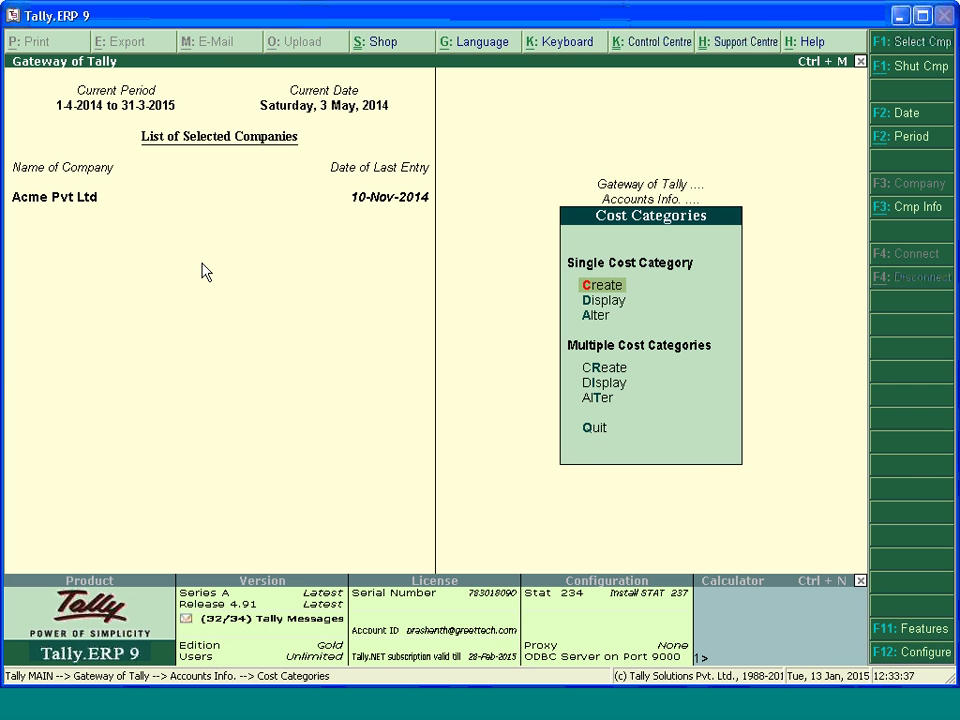
key(Down)
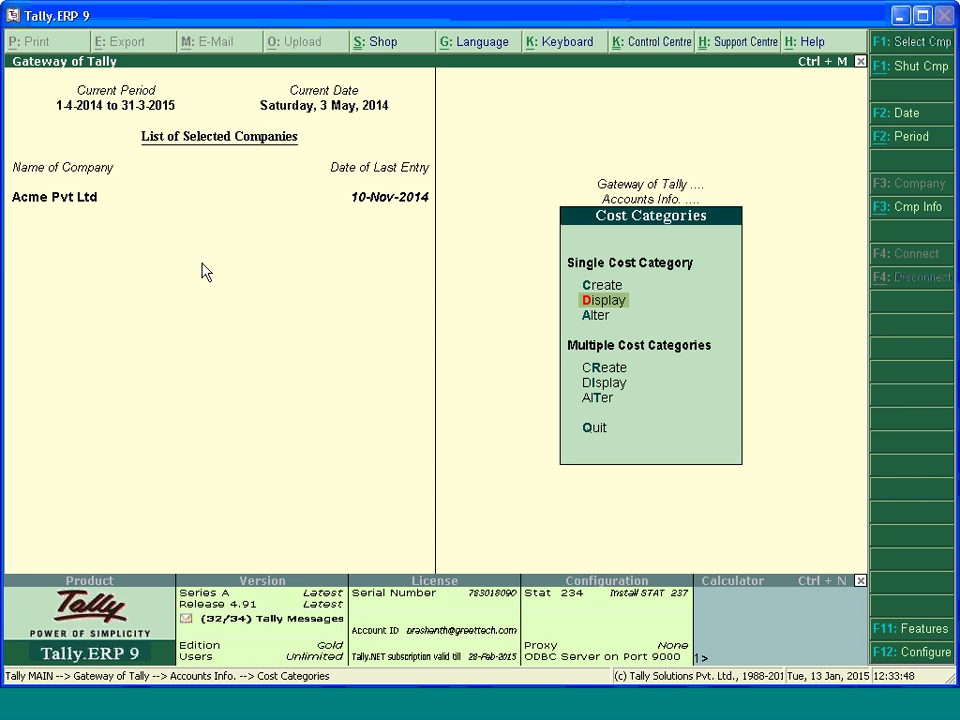
key(Down)
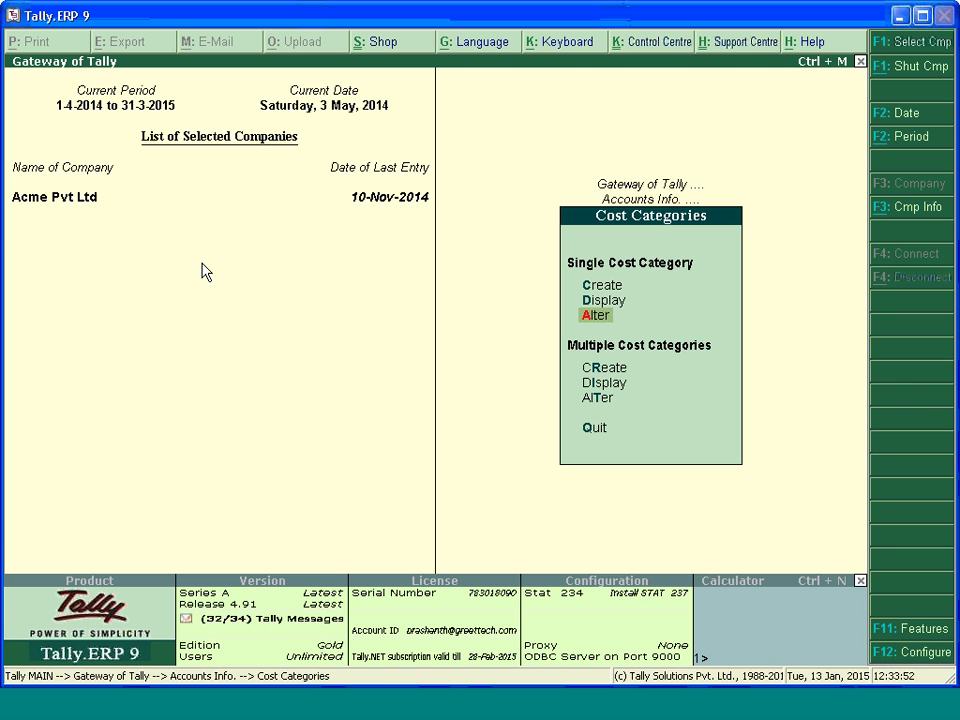
key(Return)
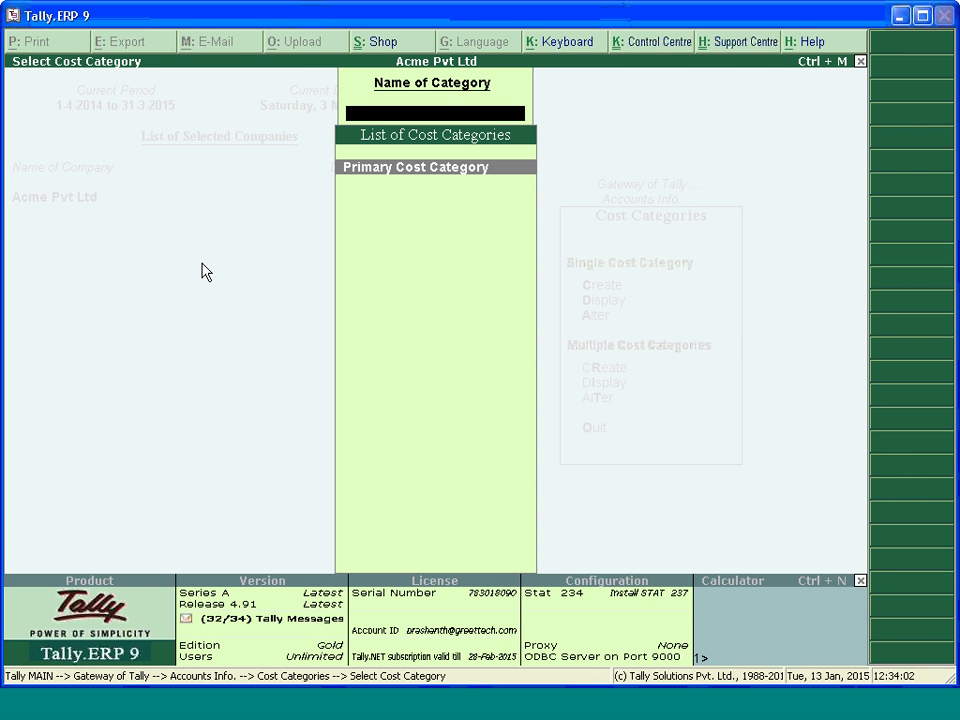
key(Return)
text(E)
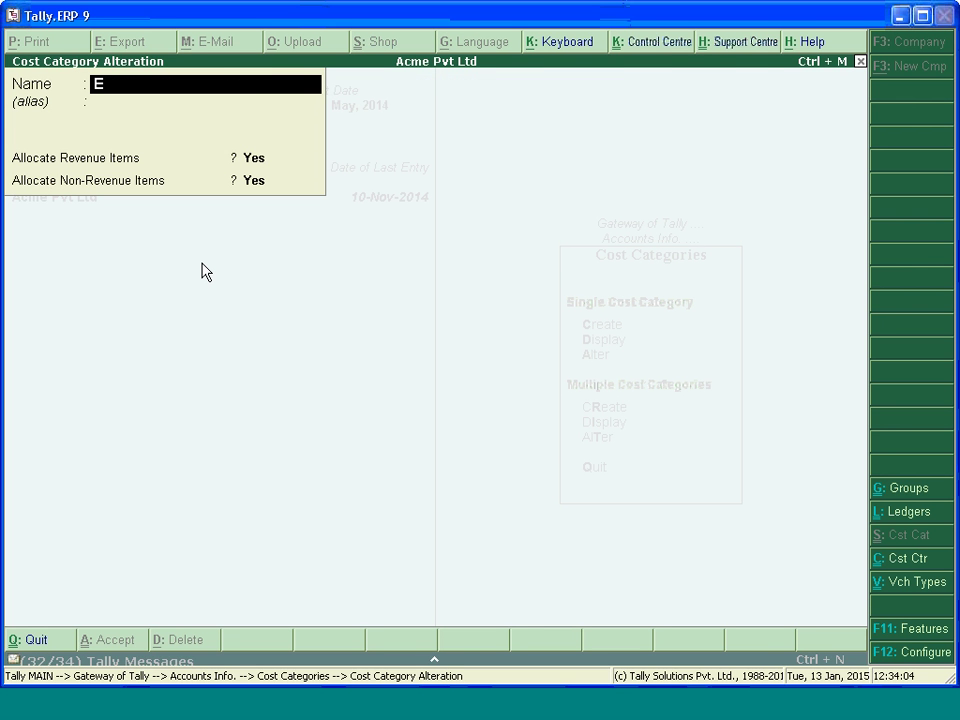
text(mployees)
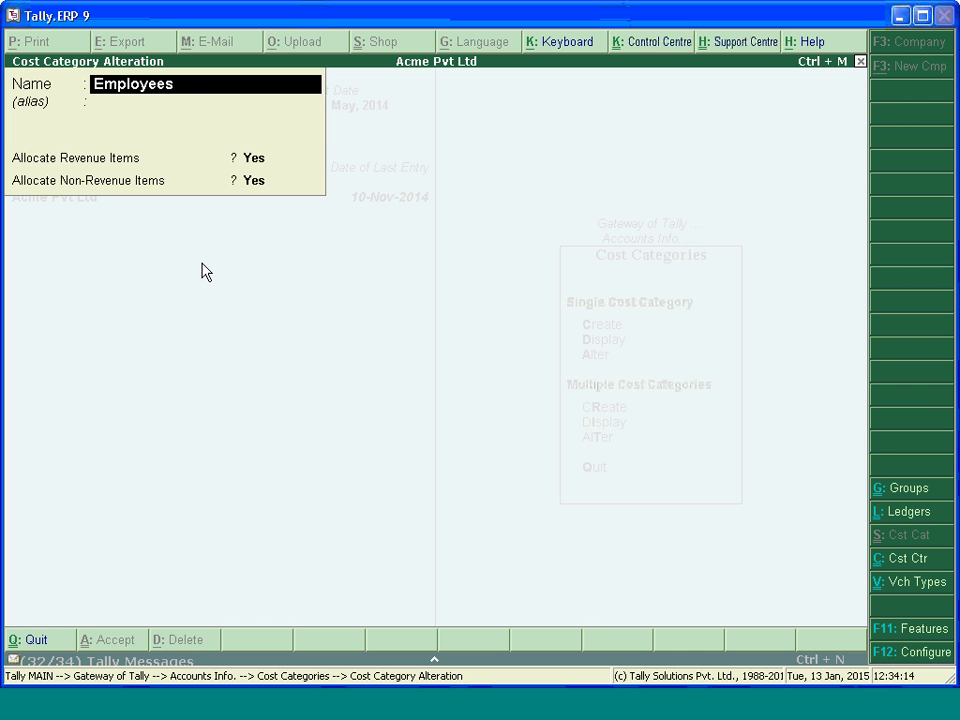
key(Return)
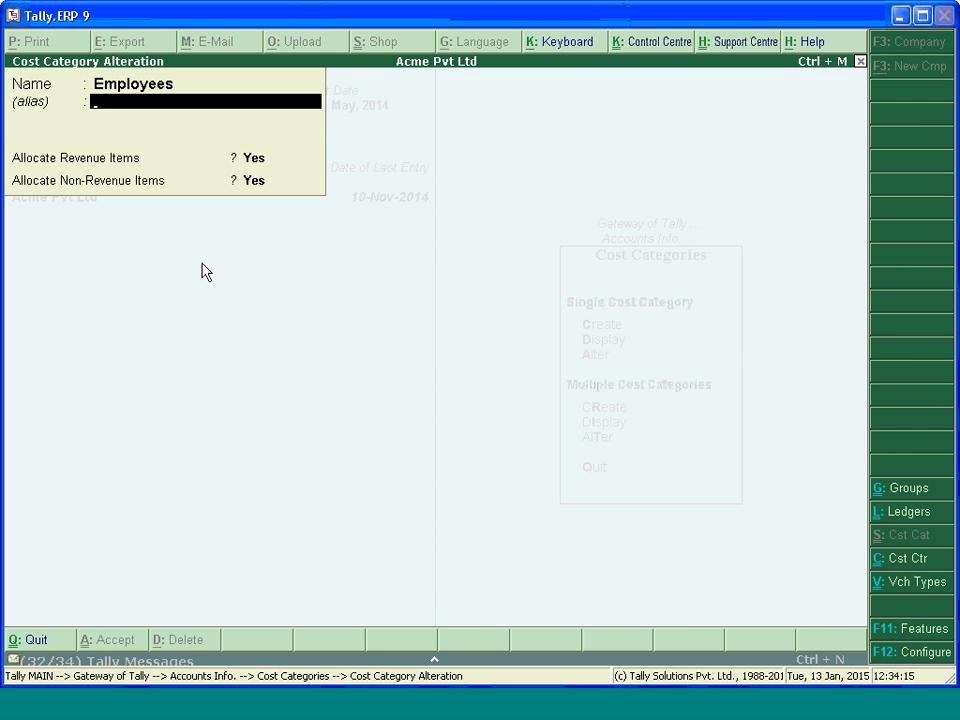
key(Return)
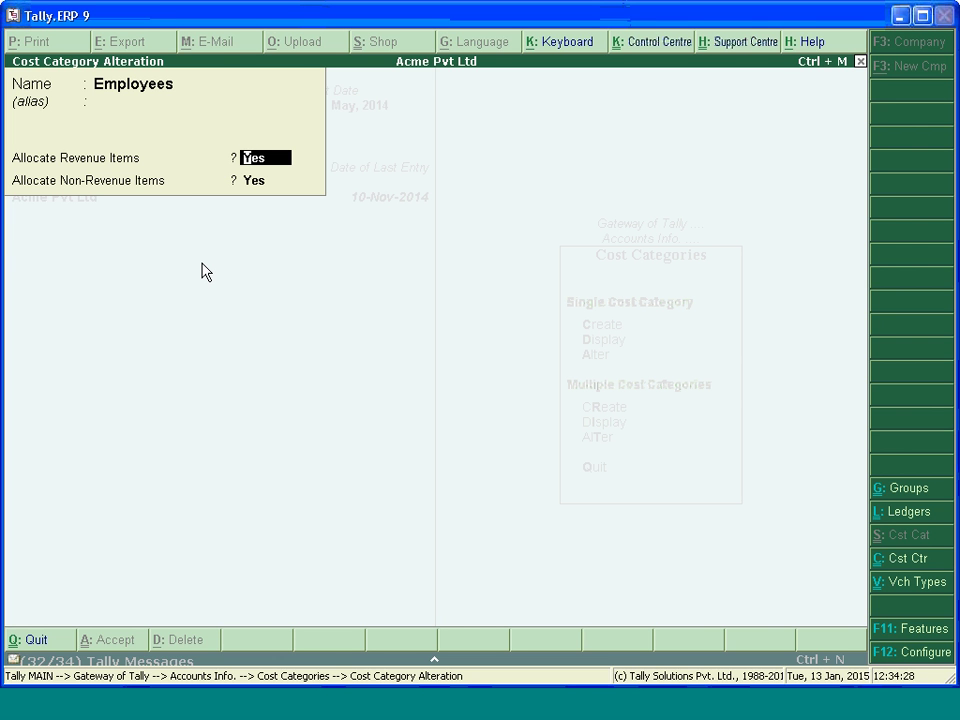
key(Return)
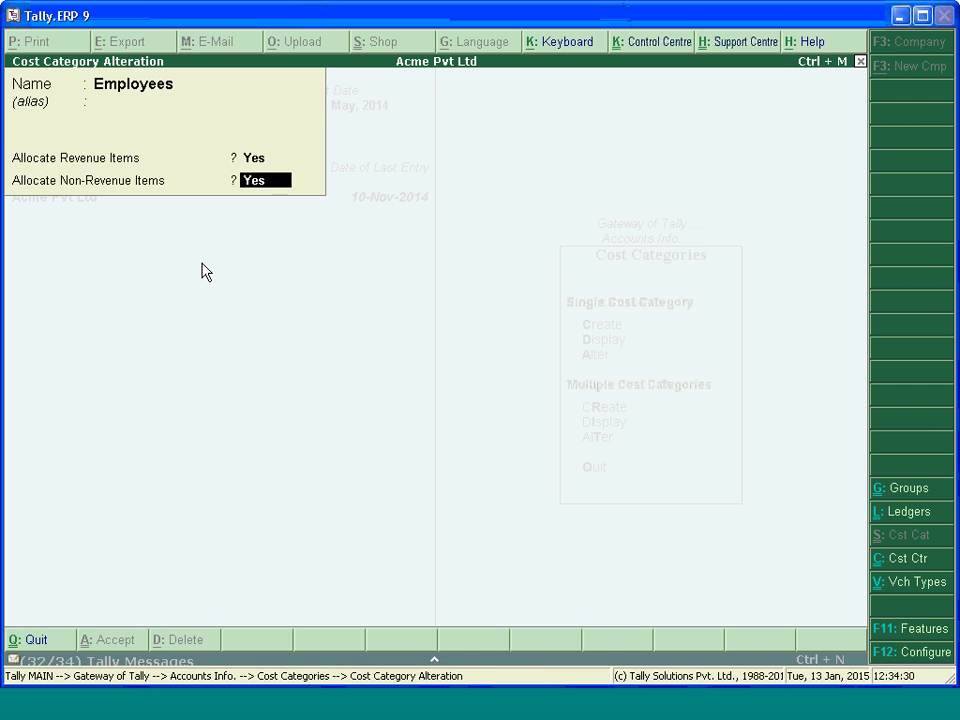
key(Return)
key(Return)
key(d)
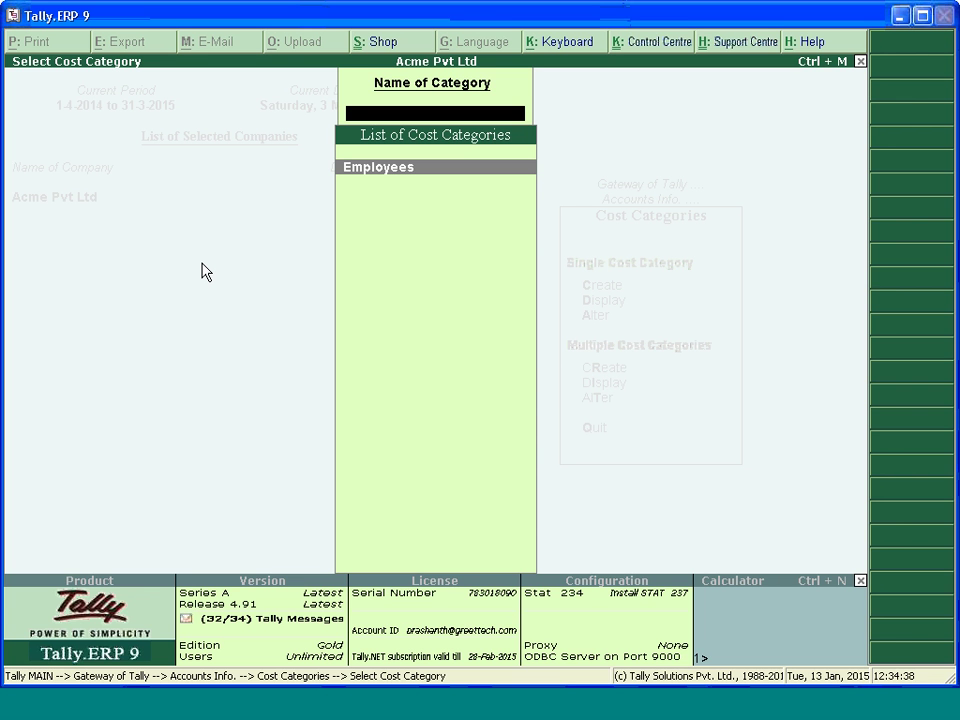
key(Escape)
Create a cost category named Product Lines with revenue items allocated and non-revenue items set to No.
key(Return)
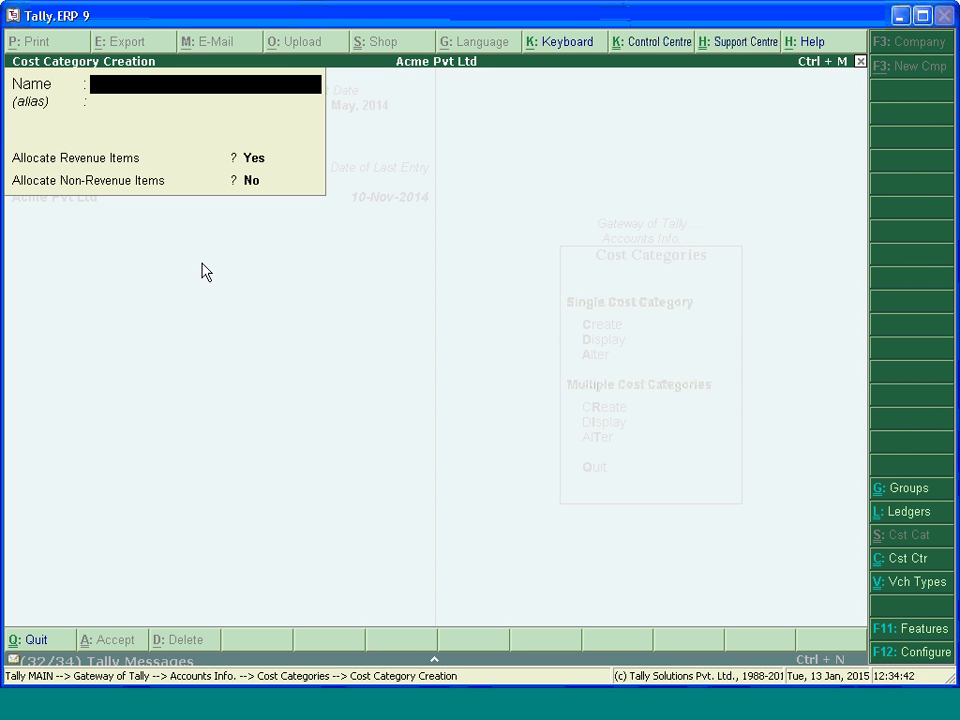
text(Product Liun)
key(BackSpace)
key(BackSpace)
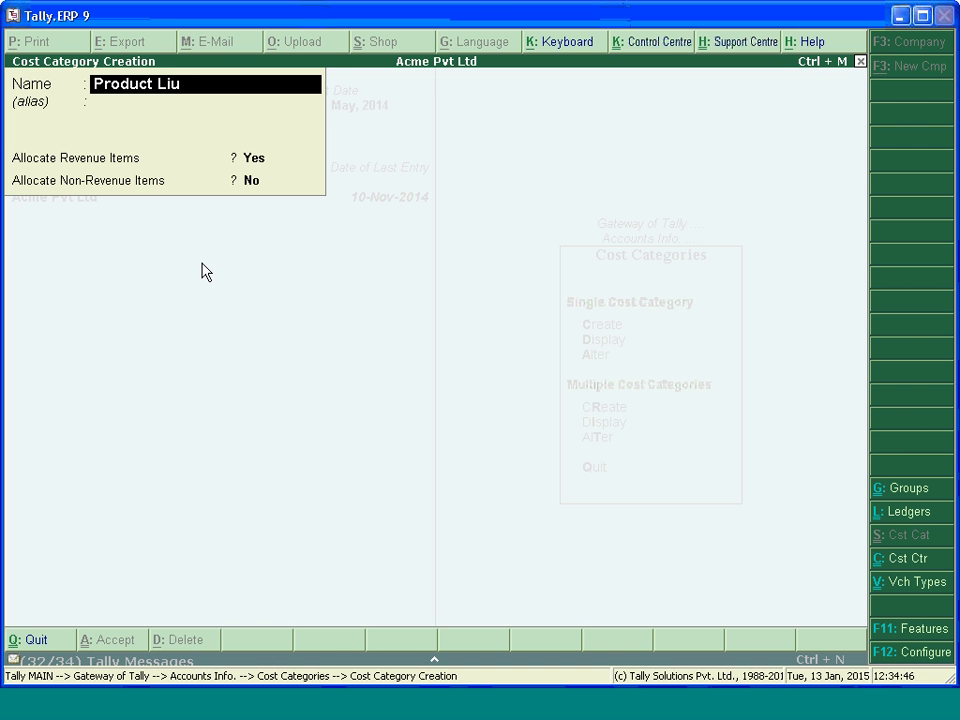
text(nes)
key(Return)
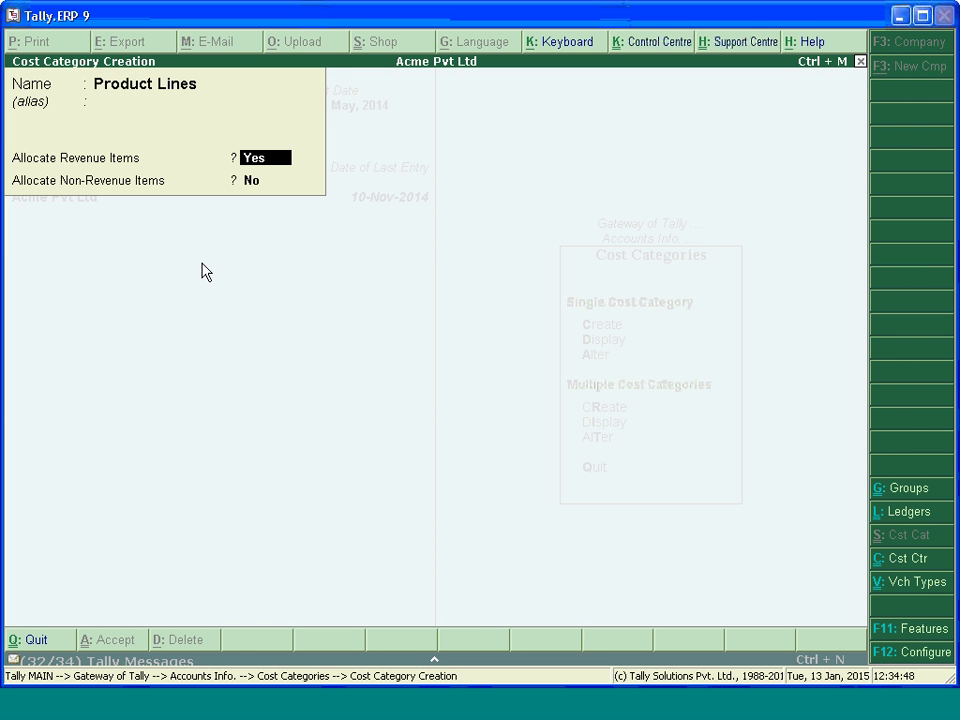
key(Return)
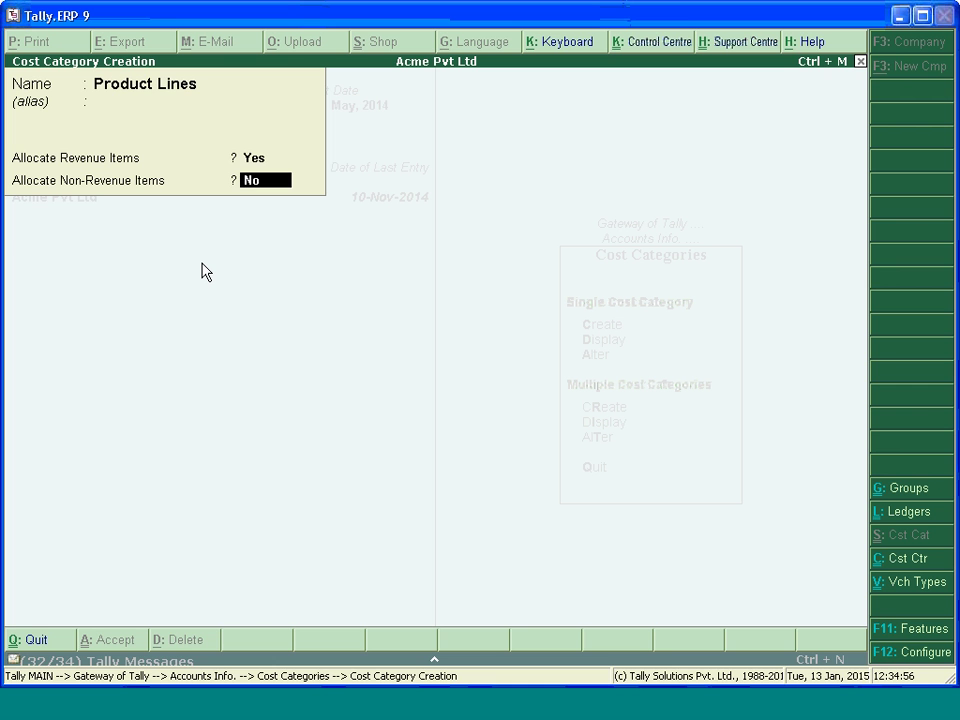
key(Return)
key(Return)
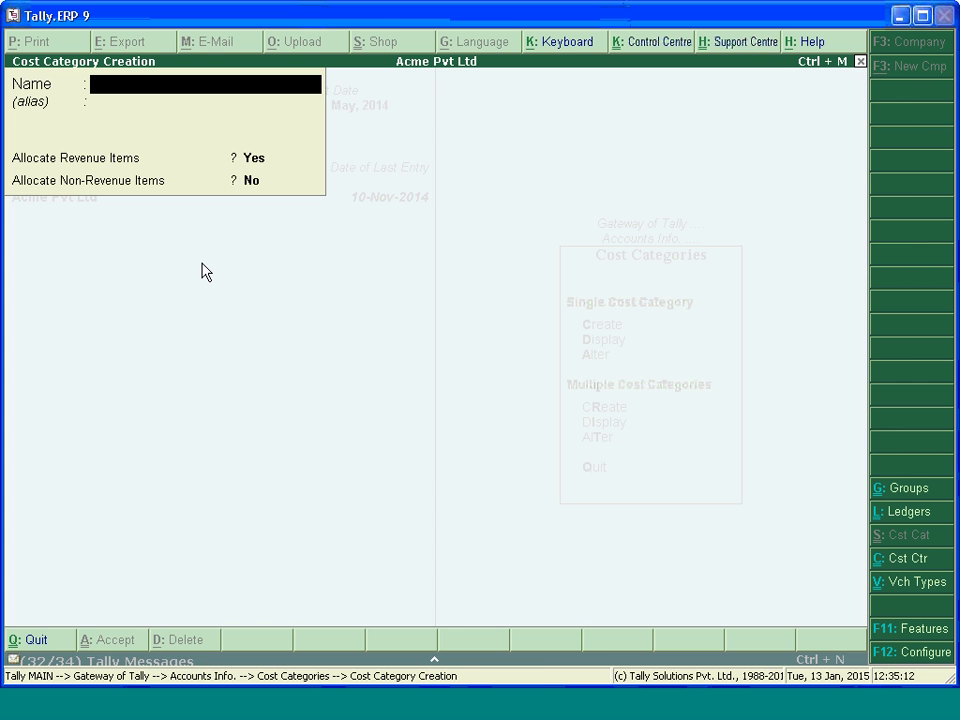
key(Escape)
key(Return)
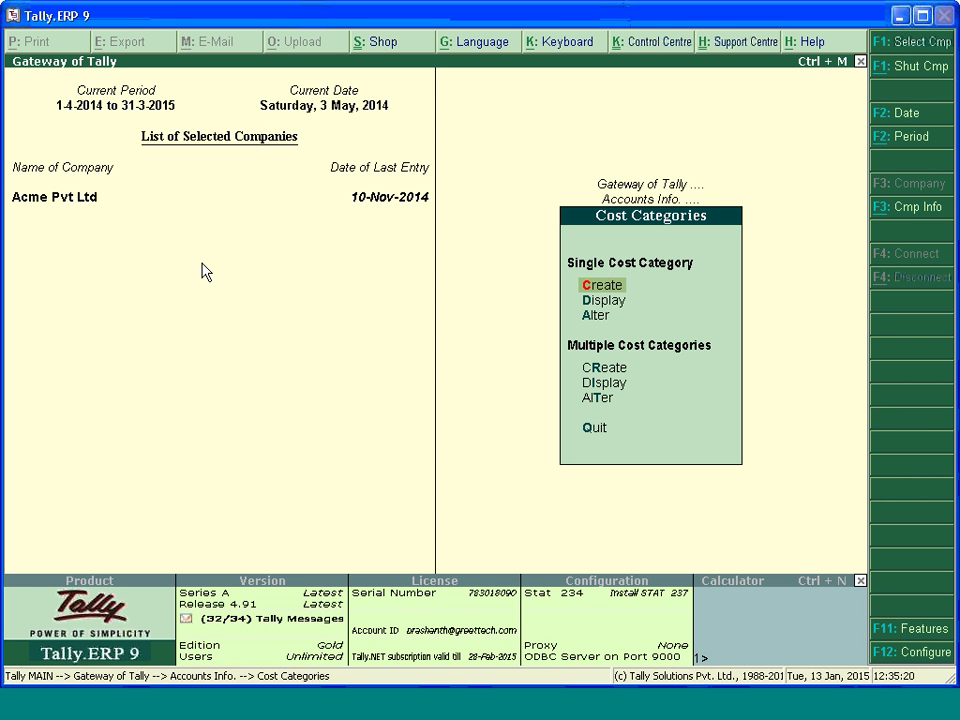
Open multiple cost centre creation from the accounts information and set Under Cost Centre to All Items.
key(Down)
key(Down)
key(Down)
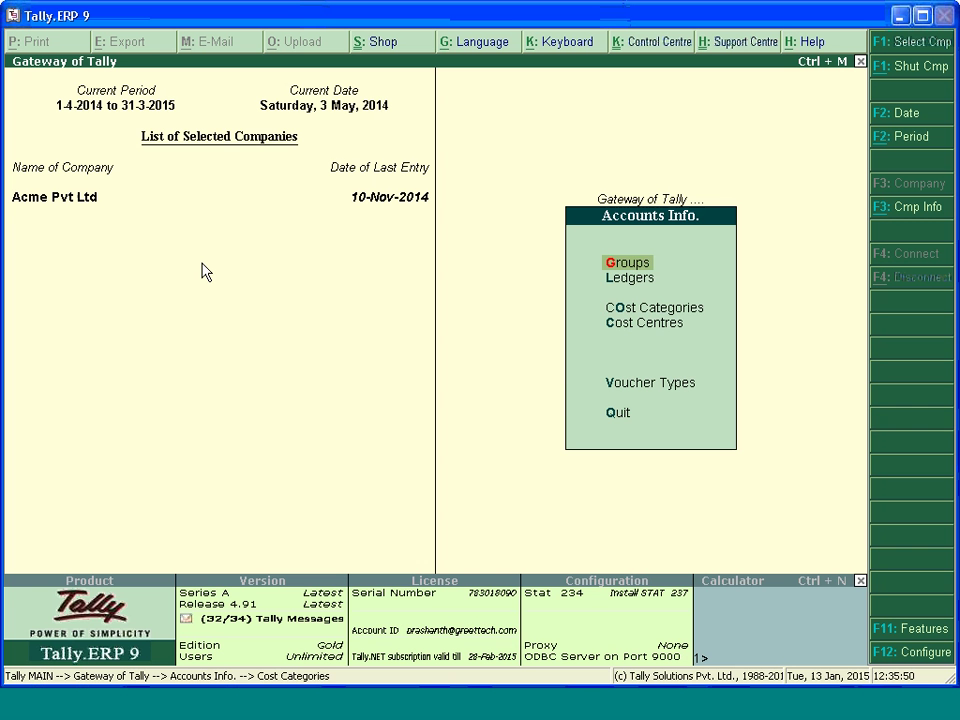
key(Down)
key(Down)
key(Down)
key(Return)
key(Down)
key(Down)
key(Down)
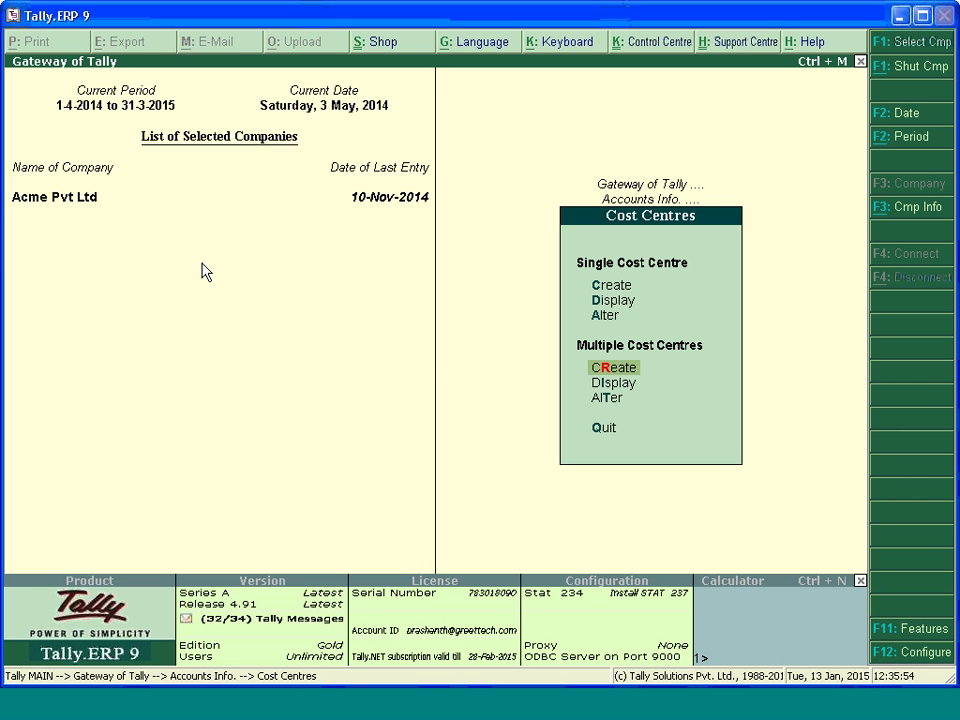
key(Return)
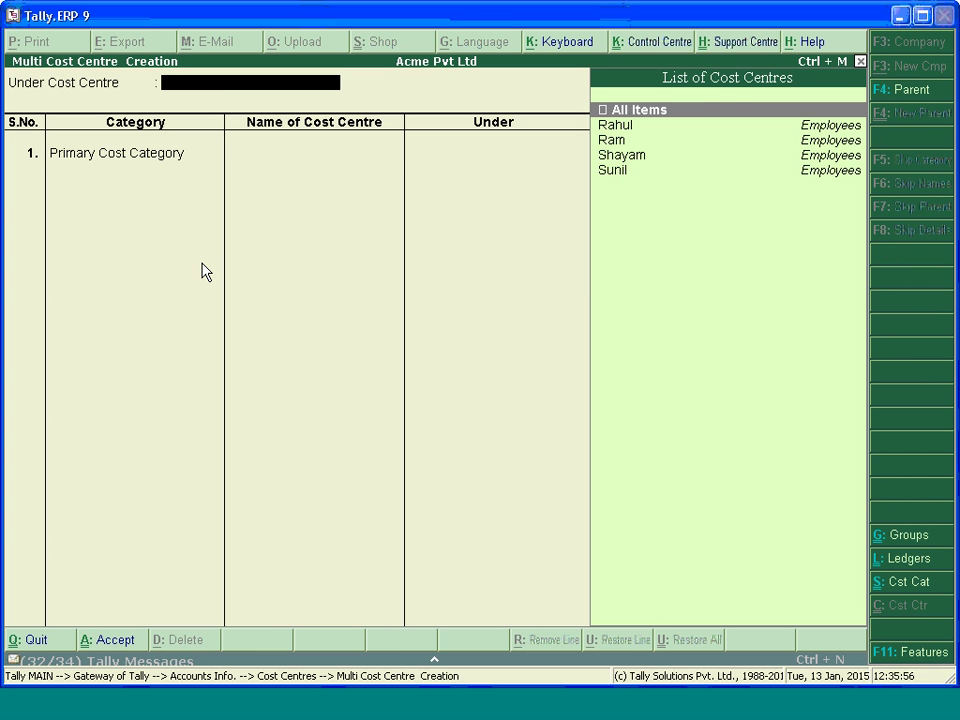
key(Return)
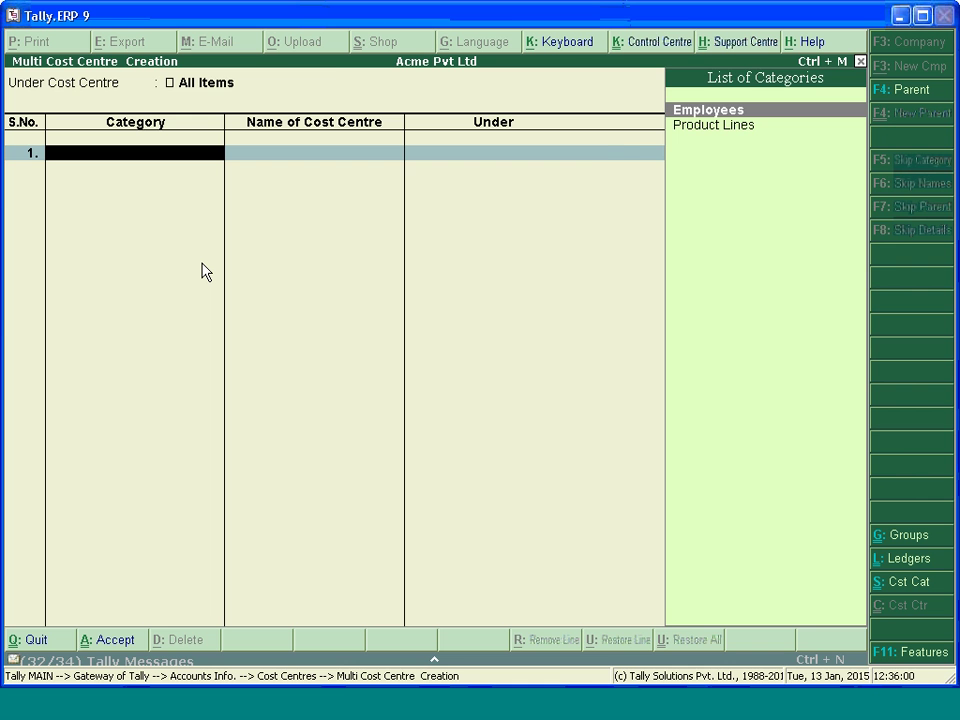
key(BackSpace)
key(Return)
key(BackSpace)
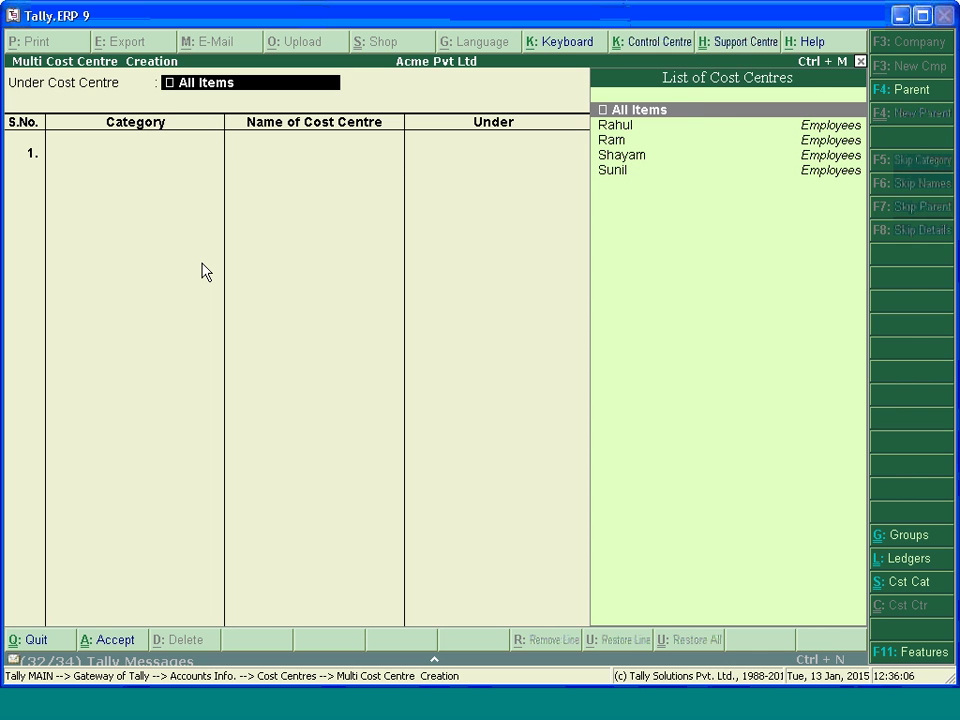
key(Return)
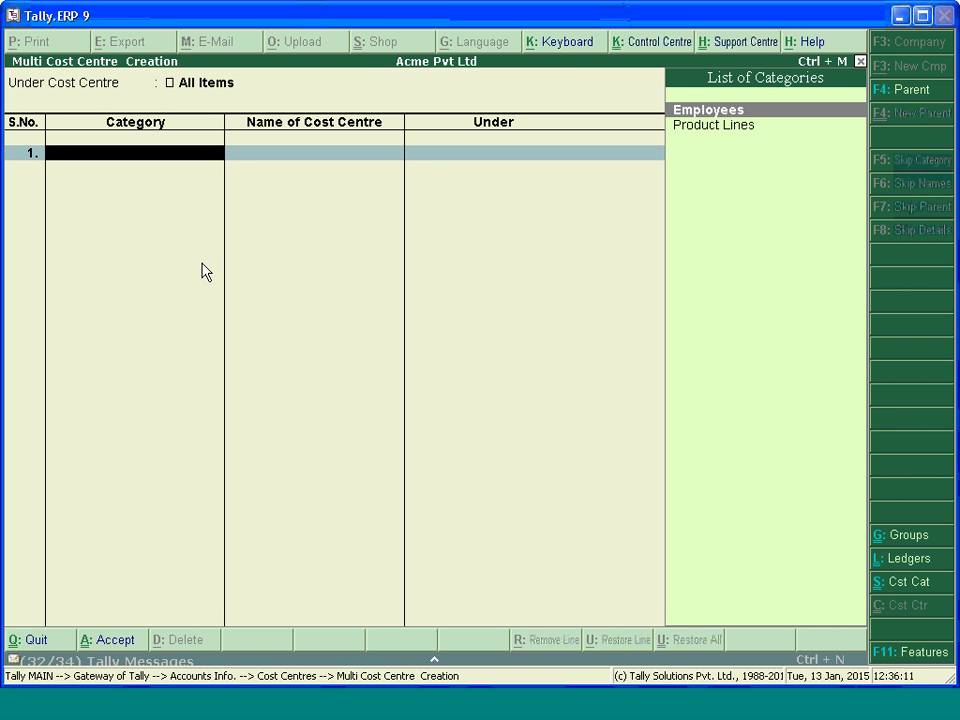
Add a cost centre named Tally Silver in the Product Lines category, placed under Primary.
key(Down)
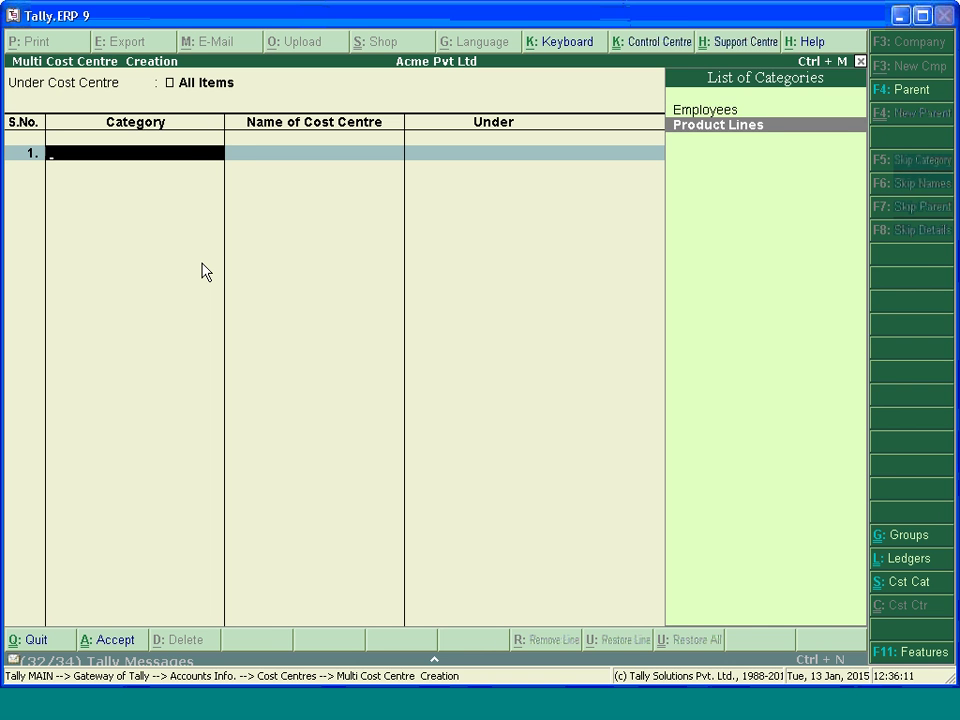
key(Return)
text(T)
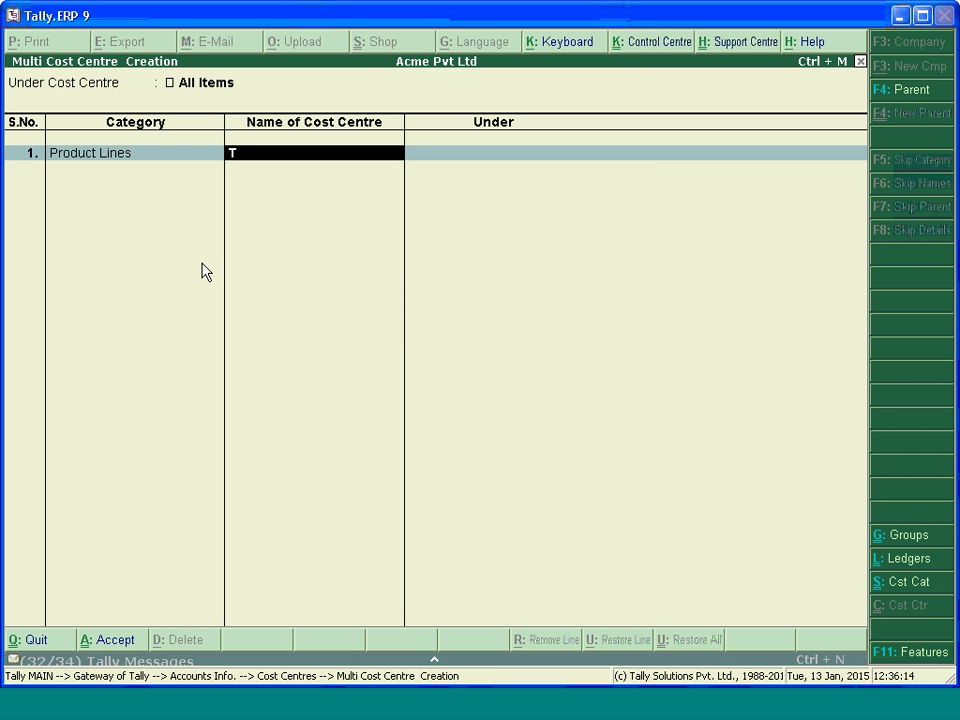
text(ally Silver)
key(Return)
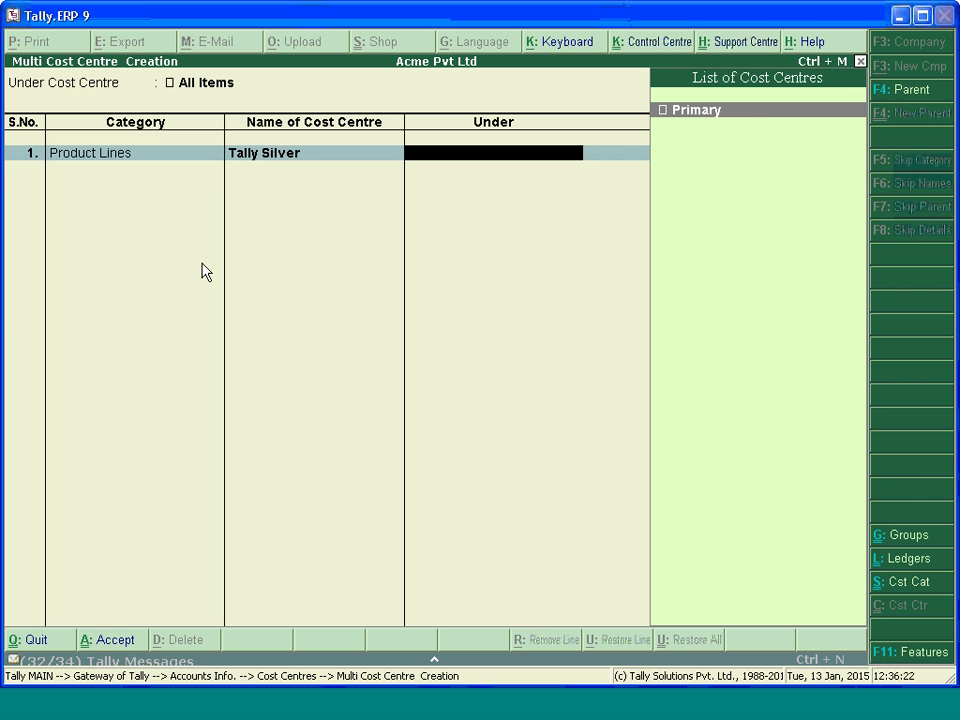
key(Return)
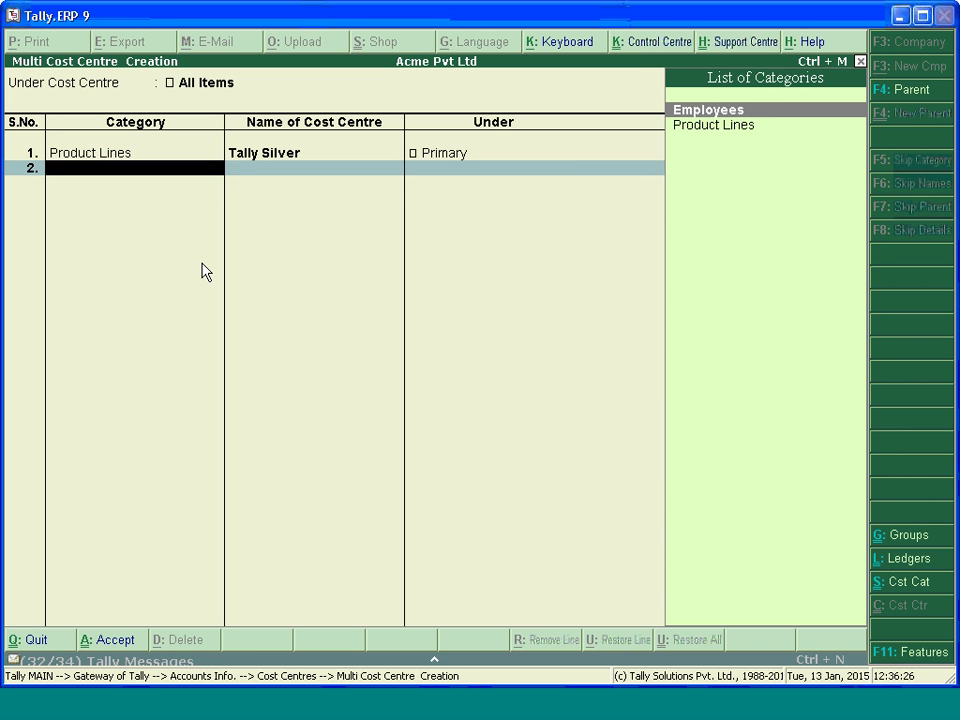
Add a cost centre named Tally Gold in the Product Lines category, placed under Primary.
key(Down)
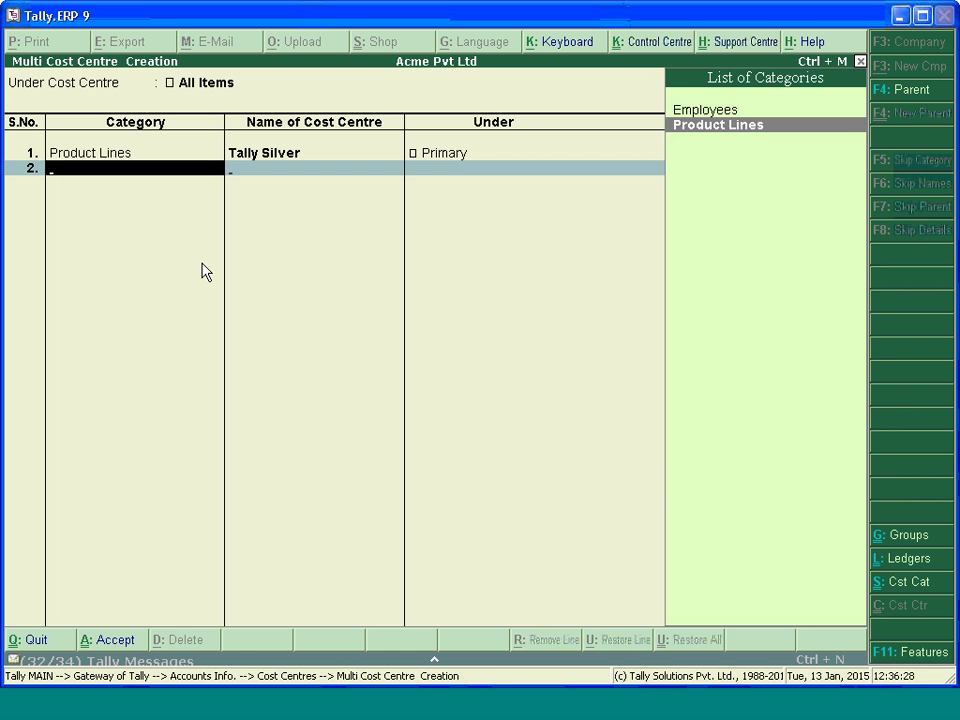
key(Return)
text(Tally)
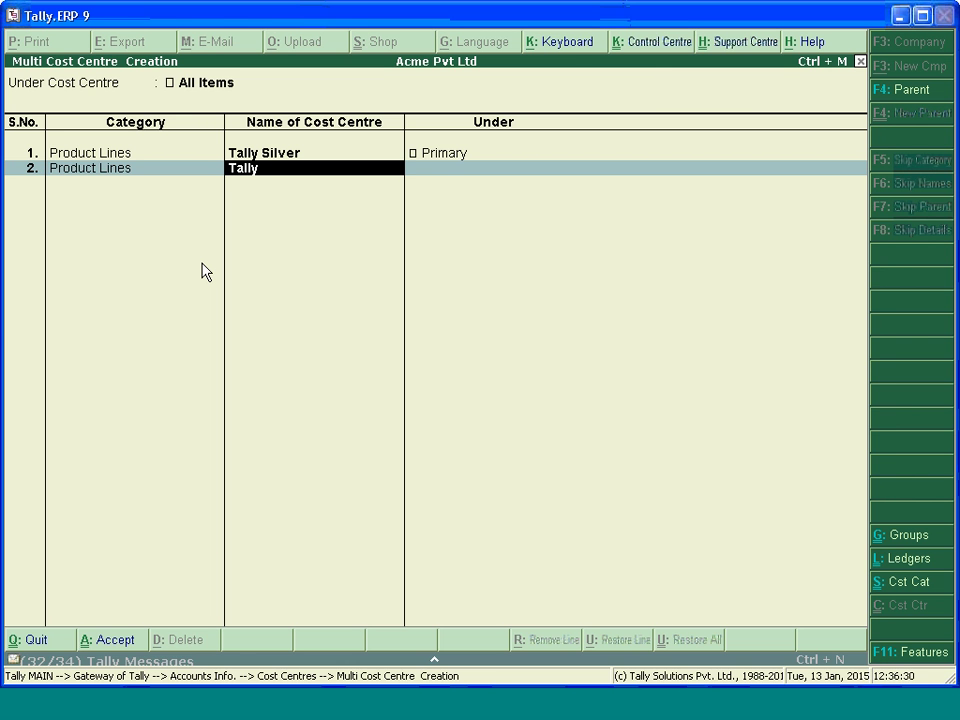
text( Gold)
key(Return)
key(Return)
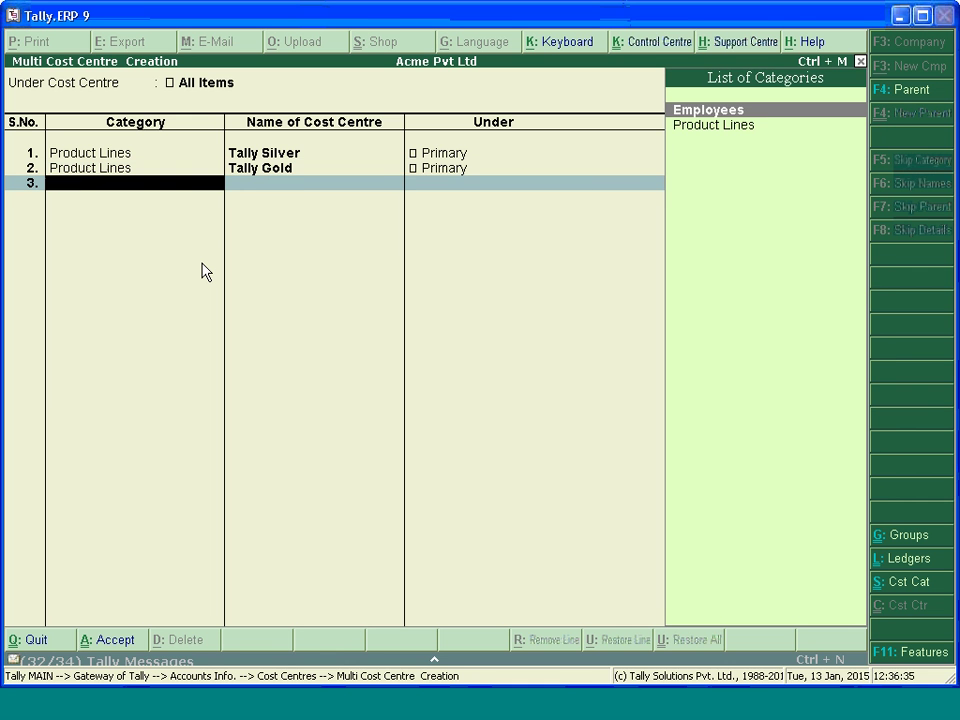
Add a cost centre named Tally Server in the Product Lines category, placed under Primary.
key(Down)
key(Return)
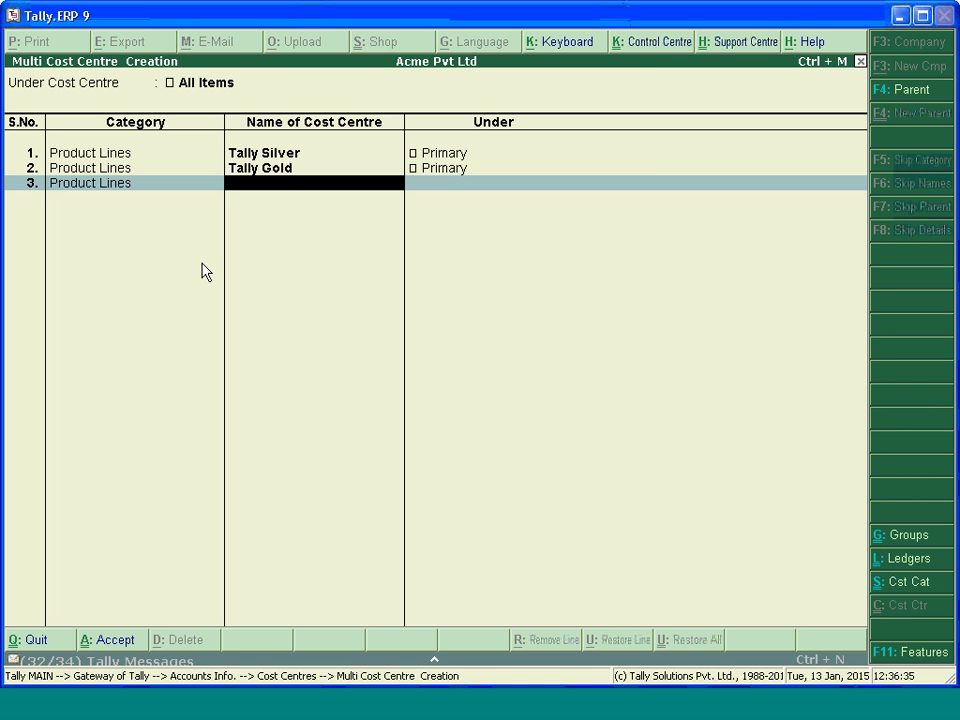
text(Tally Server)
key(Return)
key(Return)
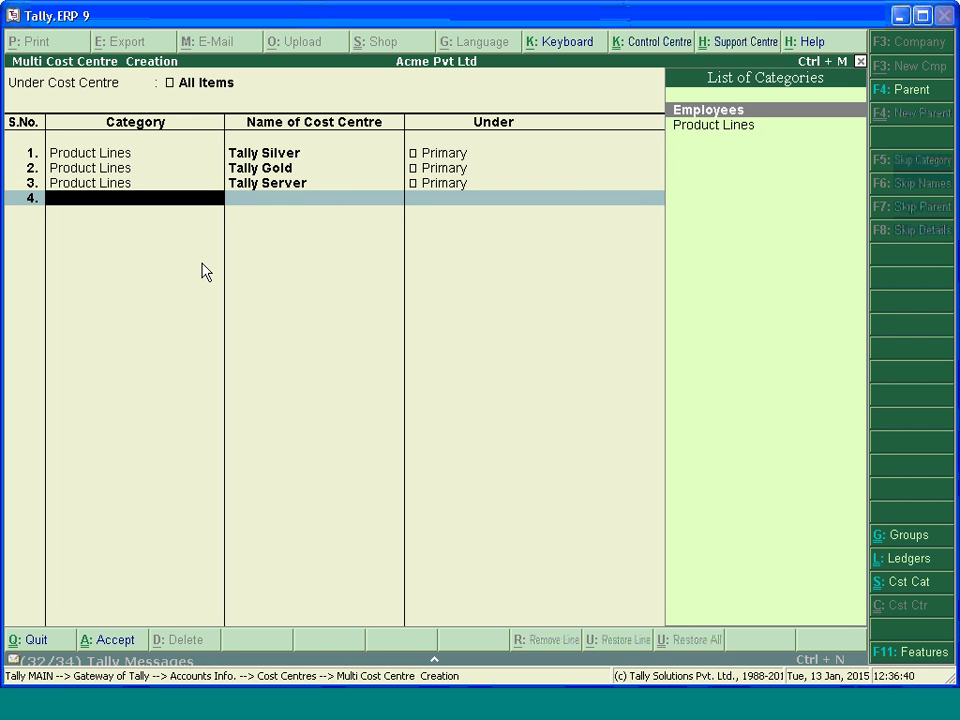
Add a Product Lines cost centre named Other under Primary and save the list of new cost centres.
key(Down)
key(Return)
text(Othe)
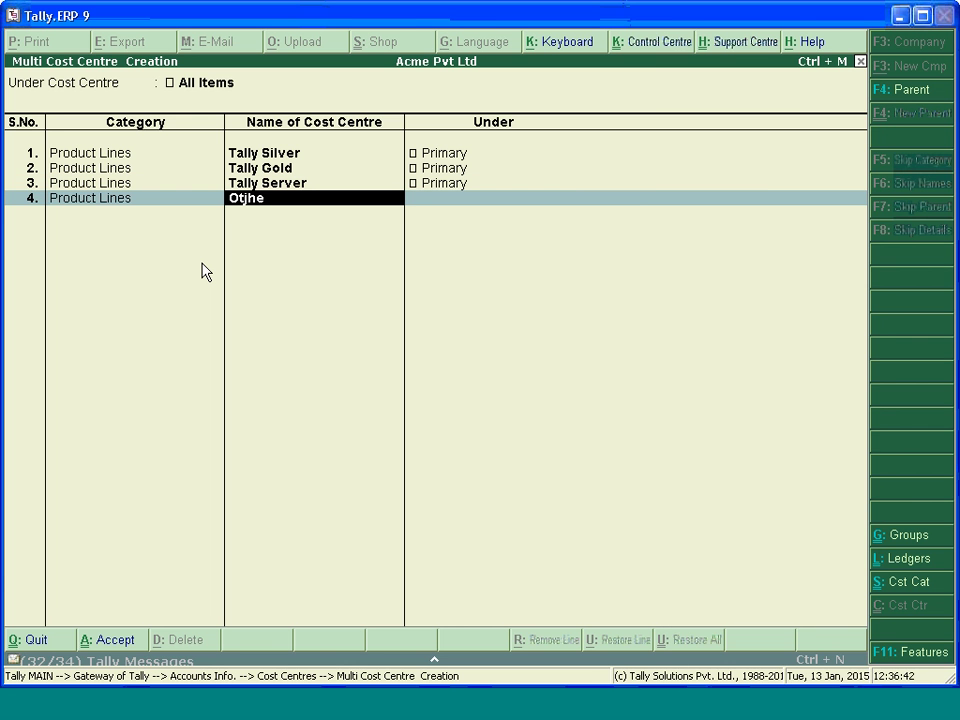
key(BackSpace)
key(BackSpace)
text(her)
key(Return)
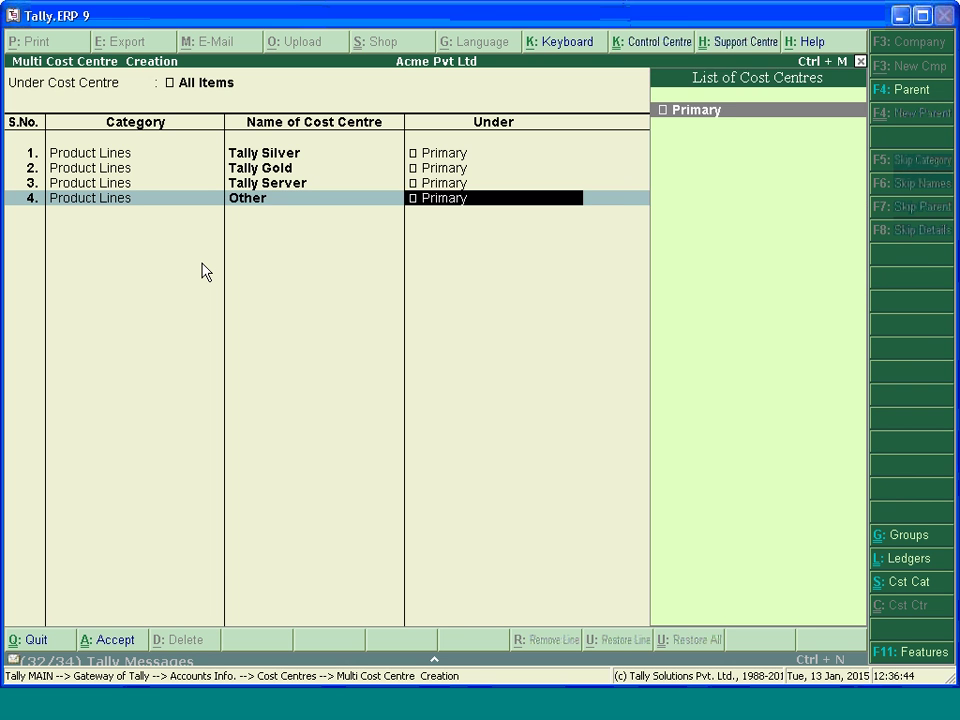
key(Return)
key(Return)
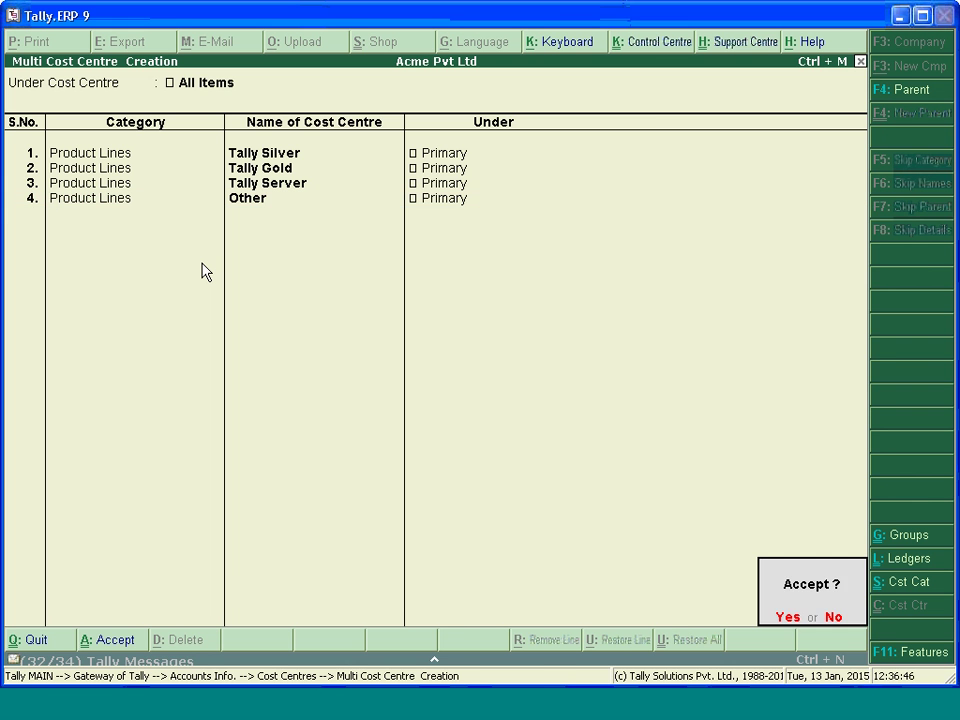
key(Return)
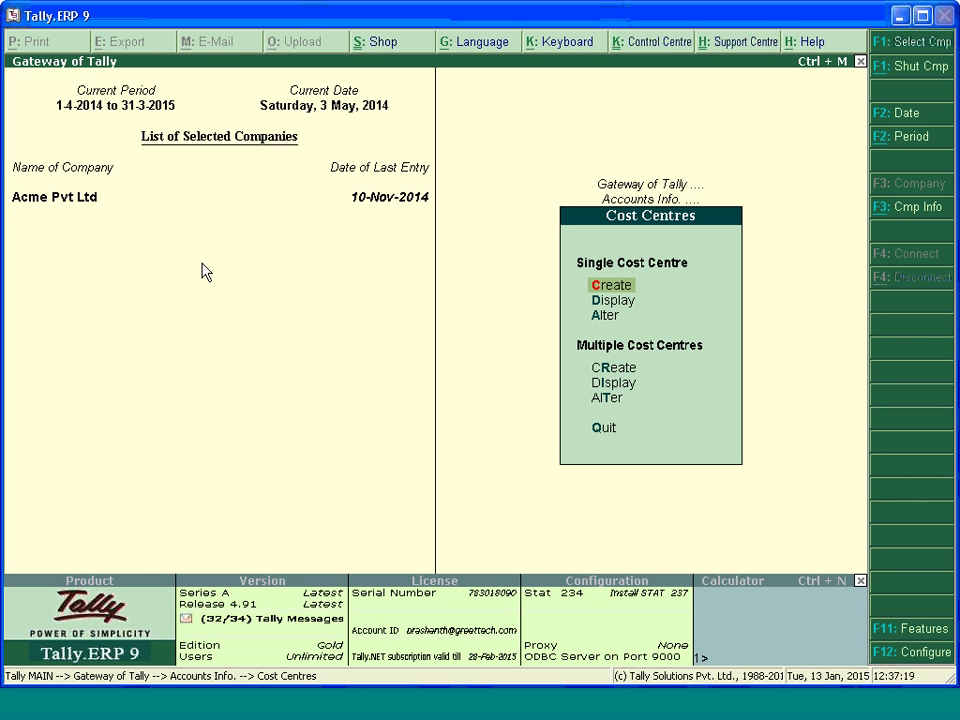
Return to the Gateway of Tally and open a new payment voucher.
key(Escape)
key(Escape)
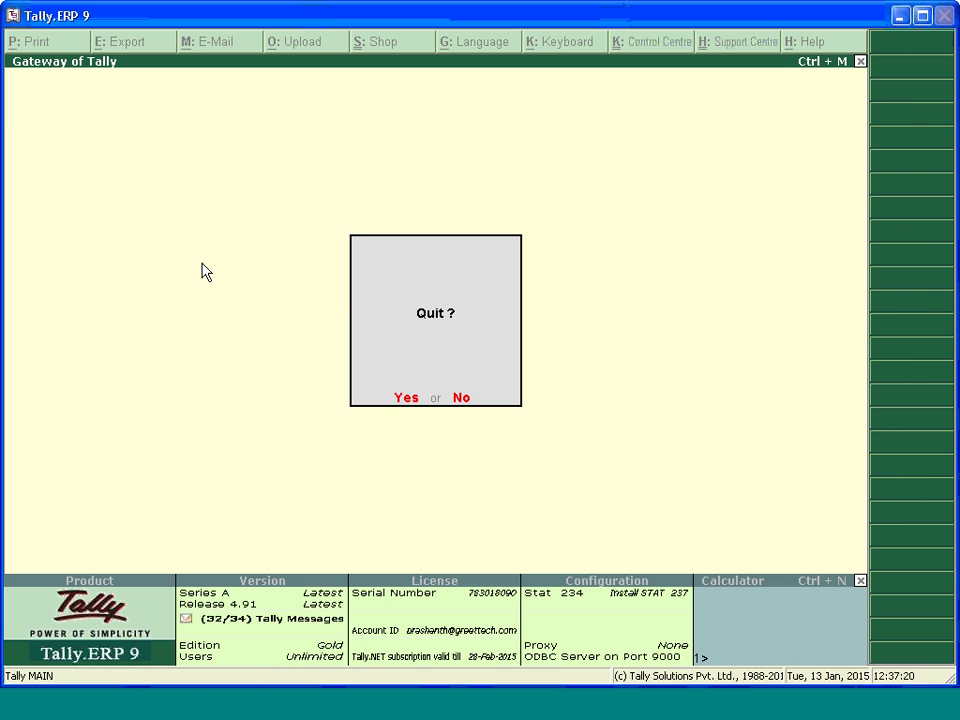
key(Escape)
key(Down)
key(Down)
key(Down)
key(Return)
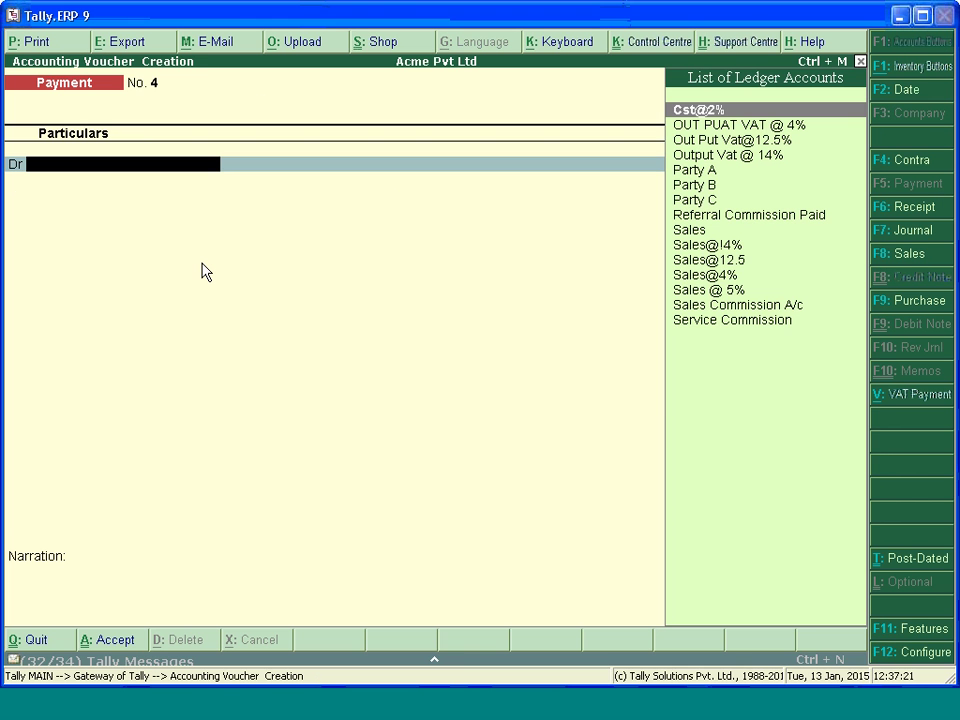
Debit Sales Commission A/c with 25,000 and assign the cost allocation to the Employees category.
text(Sa)
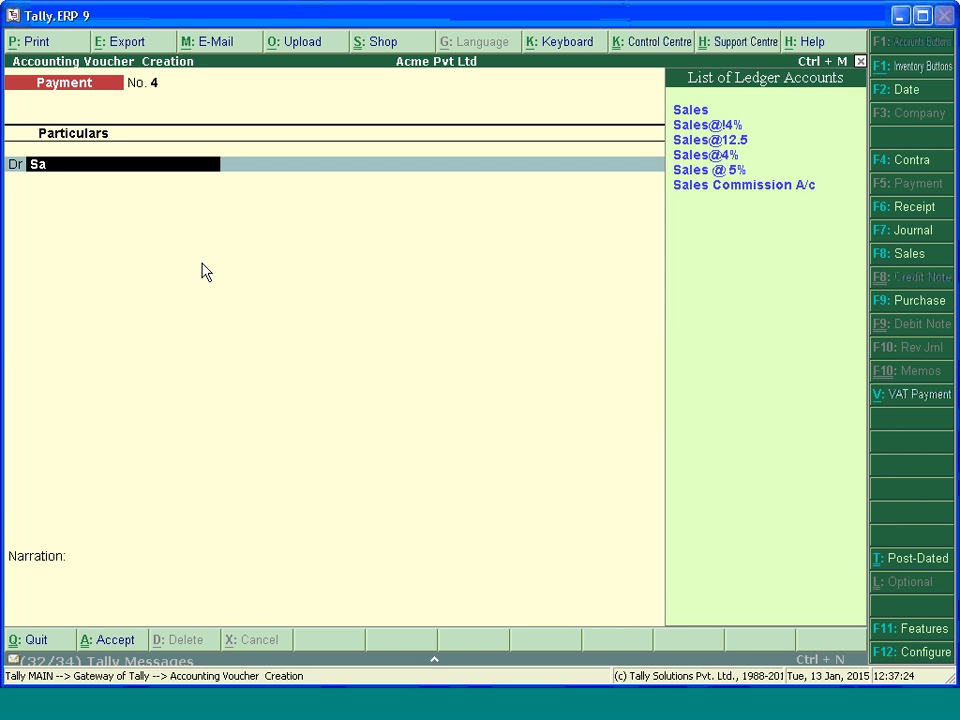
key(Down)
key(Down)
key(Down)
key(Down)
key(Down)
key(Return)
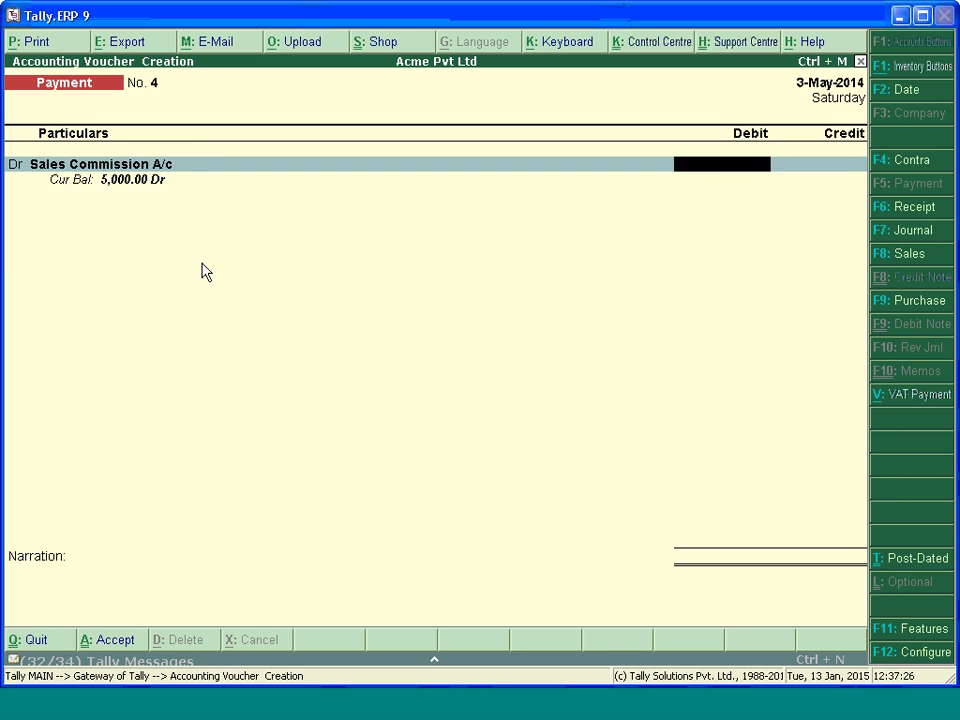
text(25000)
key(Return)
key(Return)
key(Return)
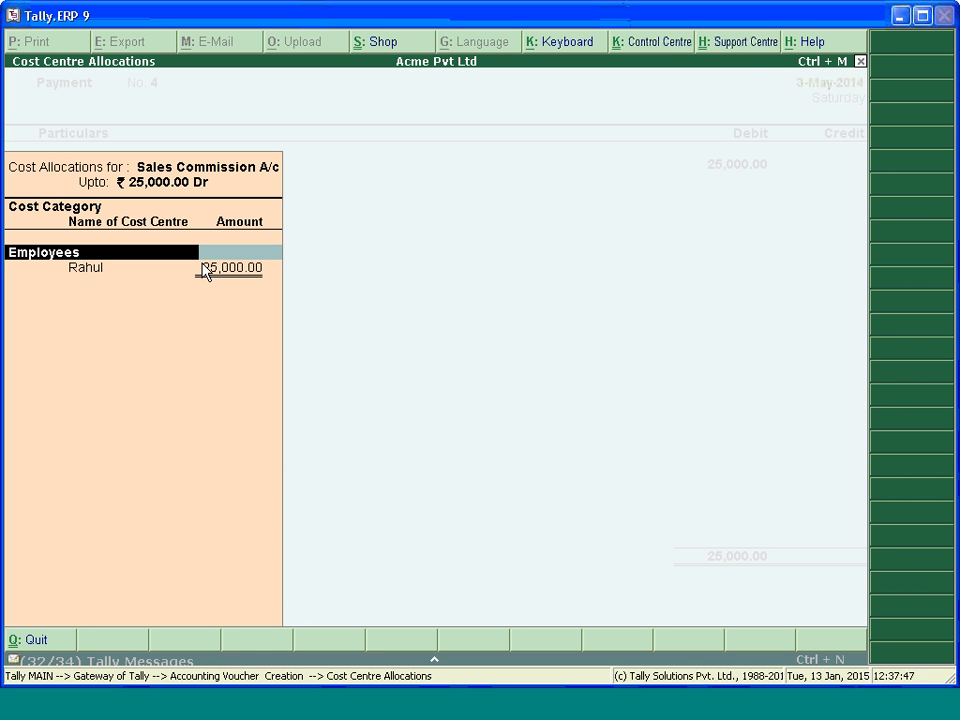
Split the Employees allocation, giving 15,000 to the already entered employee and 10,000 to the third employee in the cost centre list.
key(Return)
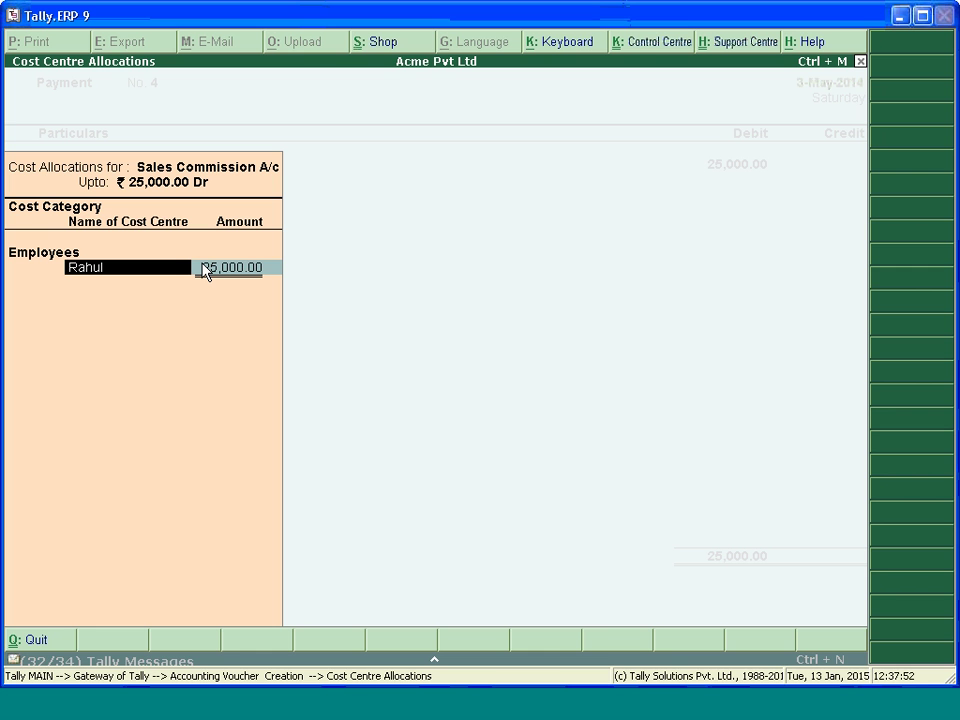
key(Return)
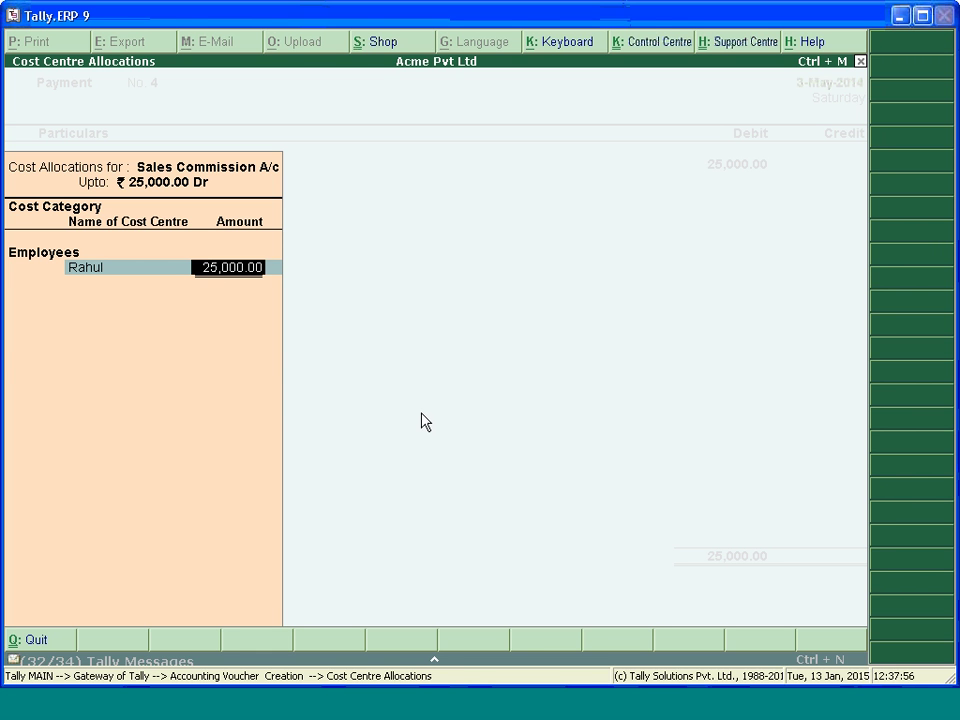
text(15000)
key(Return)
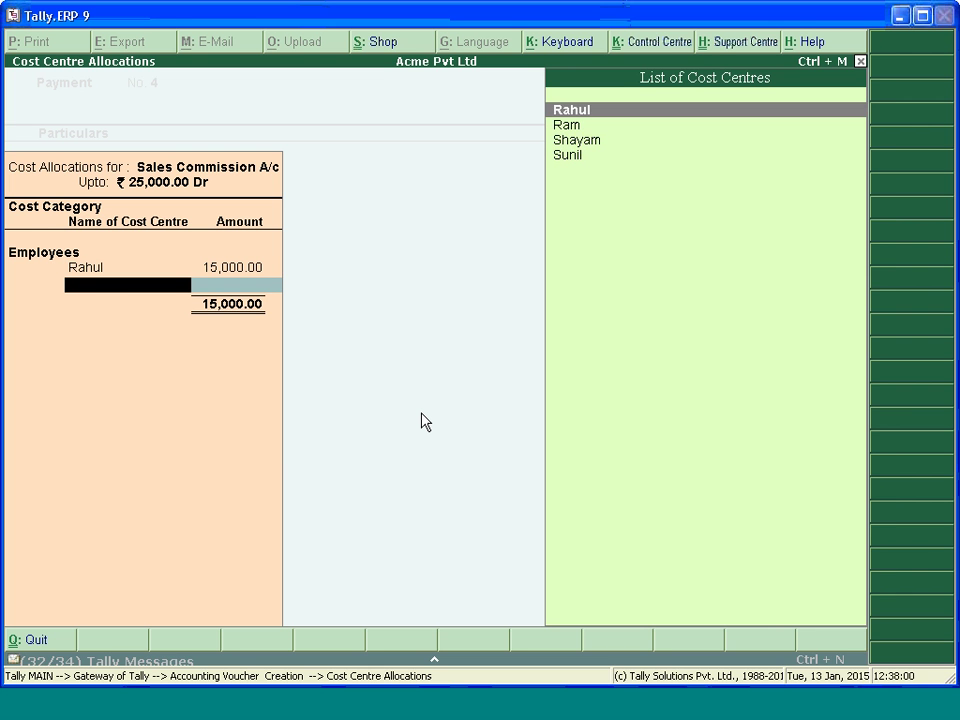
key(Down)
key(Down)
key(Return)
key(Return)
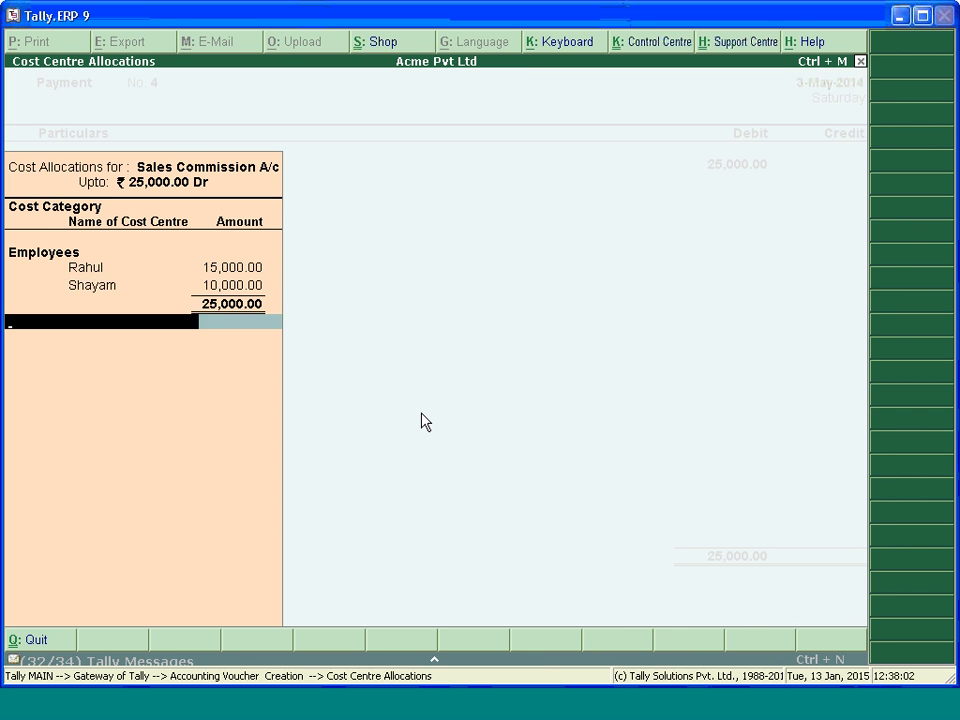
Close the cost allocation, credit Cash with 25,000 and save the payment voucher without a narration.
key(Return)
key(Return)
key(Return)
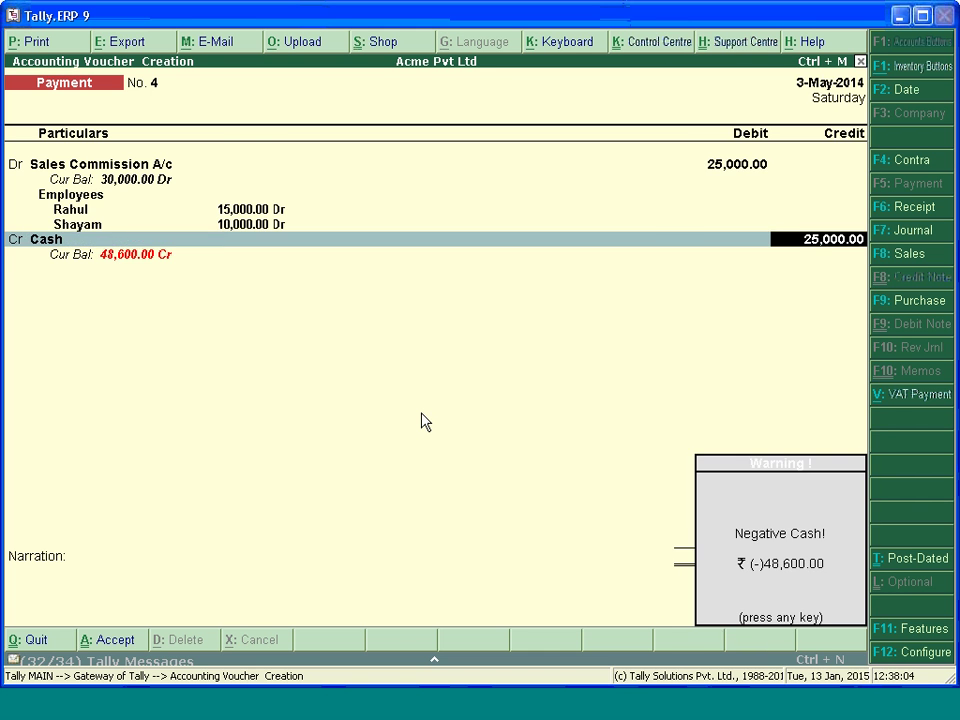
key(Return)
key(Return)
key(Return)
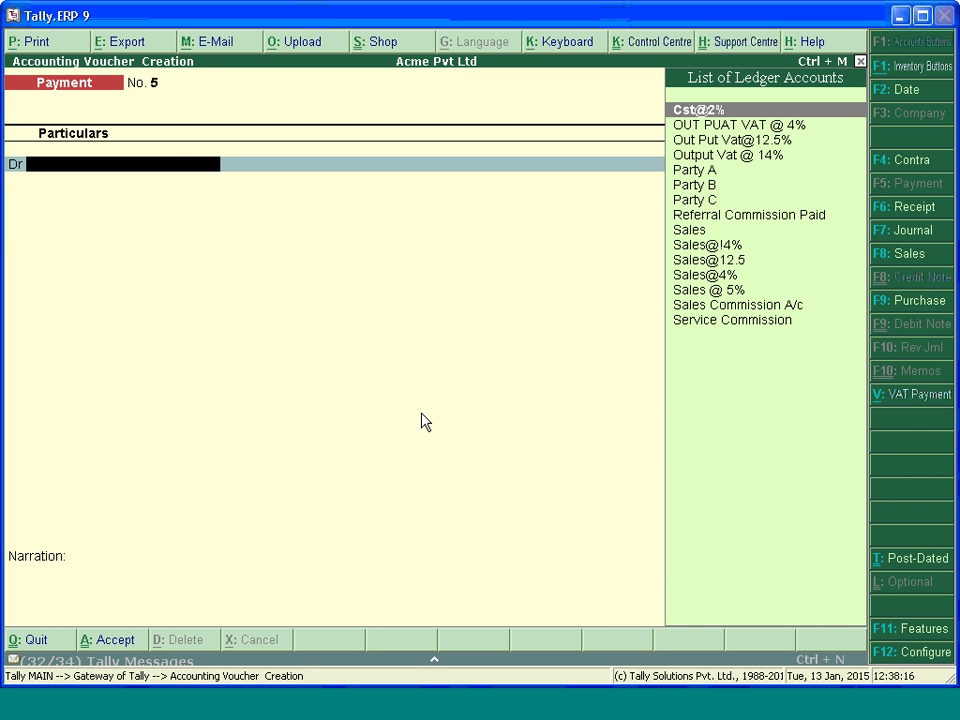
Debit Service Commission with 15,000 and assign its cost allocation to the Product Lines category.
text(Ser)
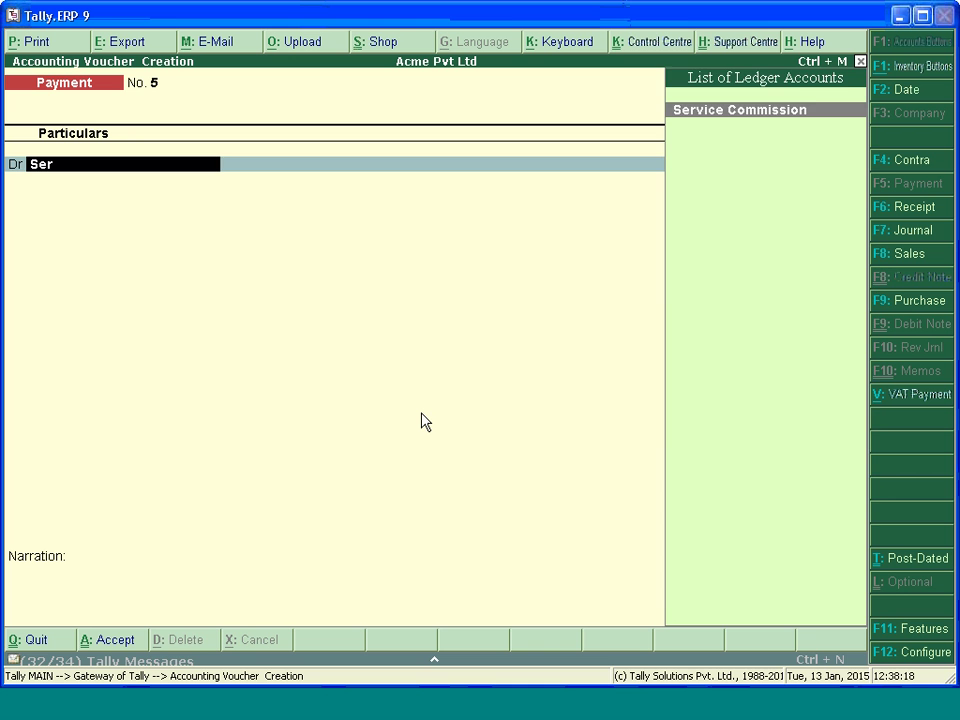
key(Return)
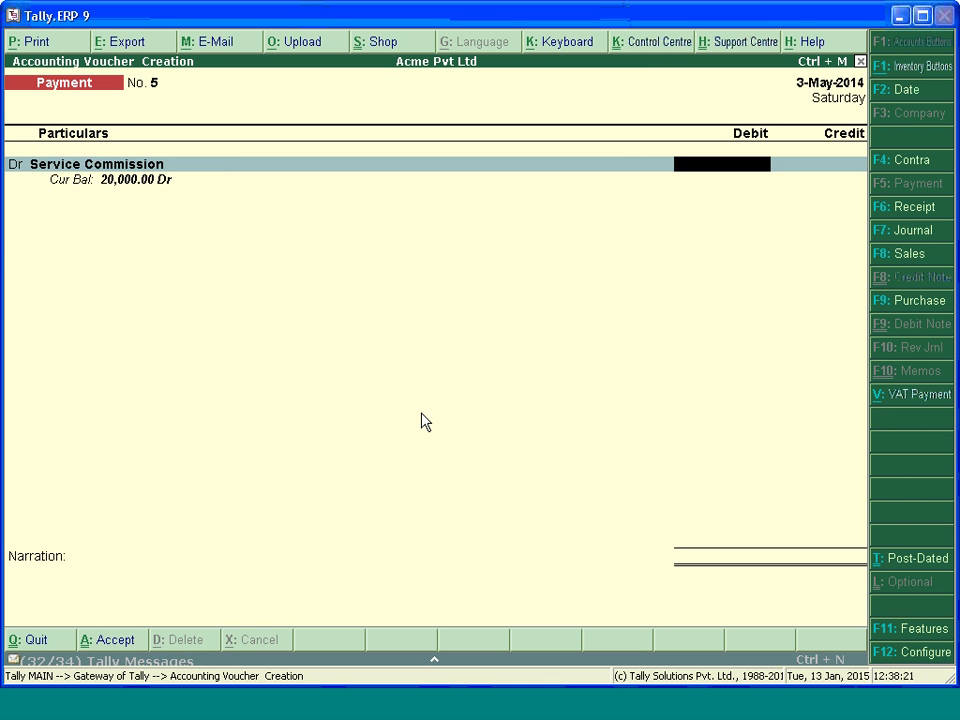
text(15000)
key(Return)
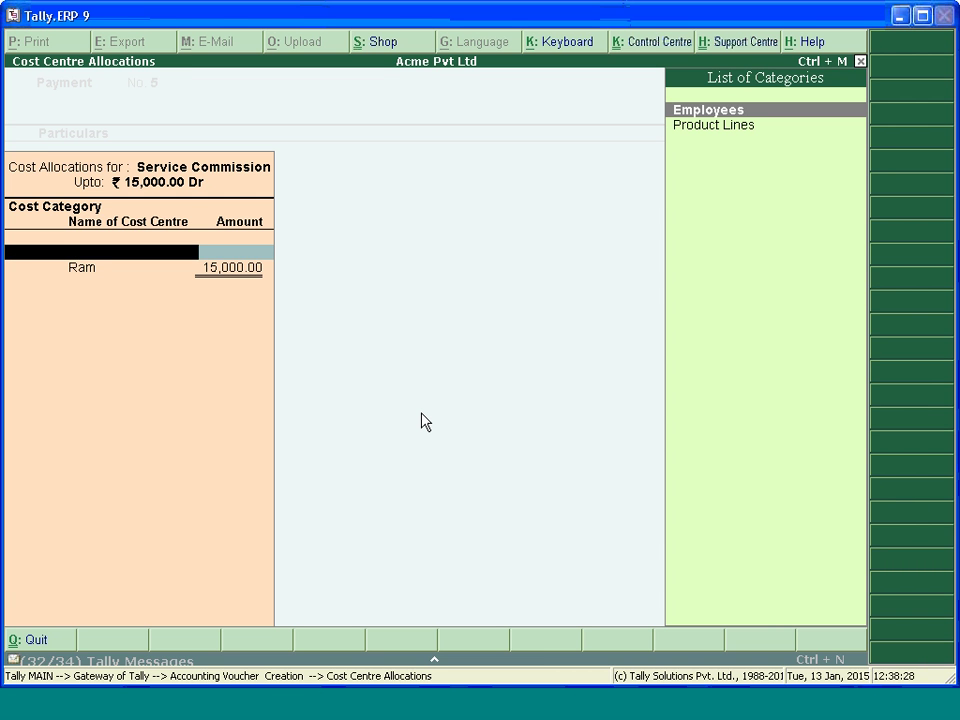
key(Down)
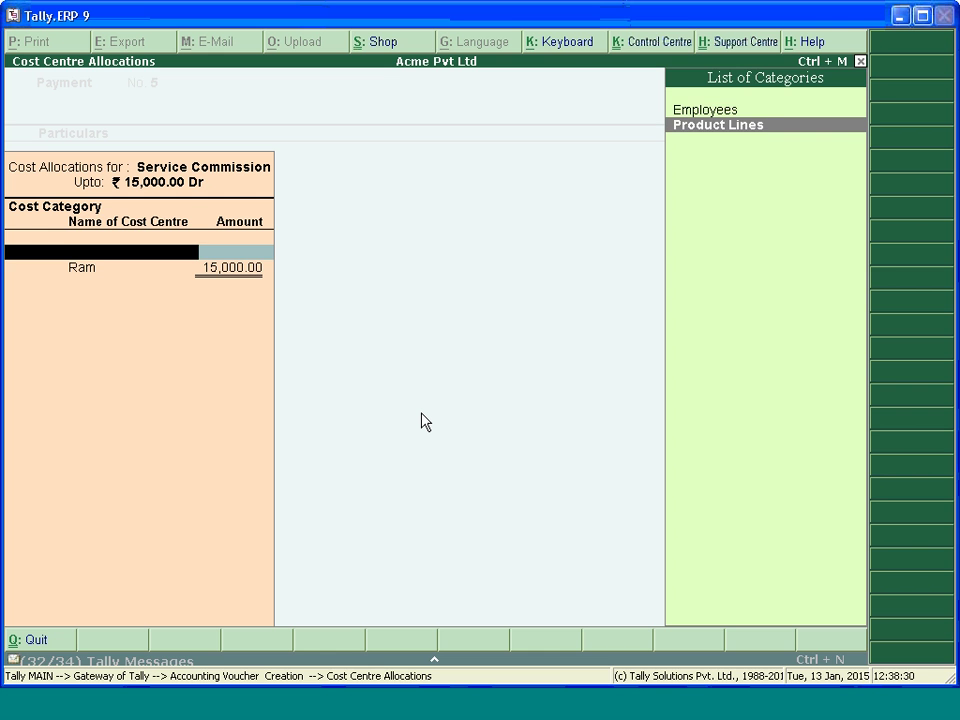
key(Return)
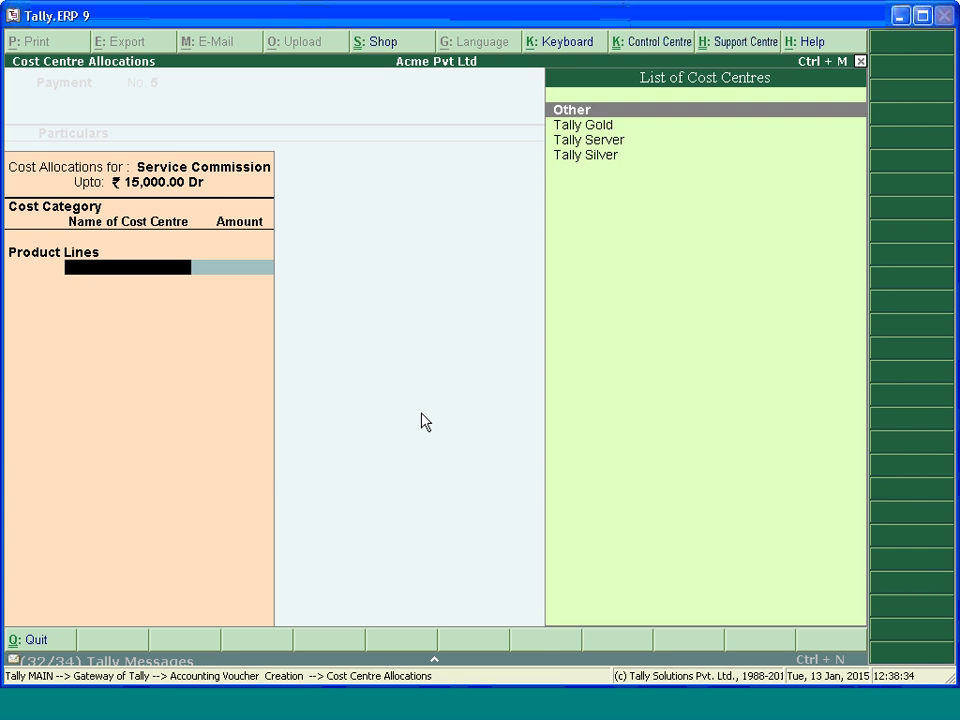
Split the Product Lines allocation equally, giving 5,000 each to Tally Gold, Tally Server and Tally Silver.
key(Down)
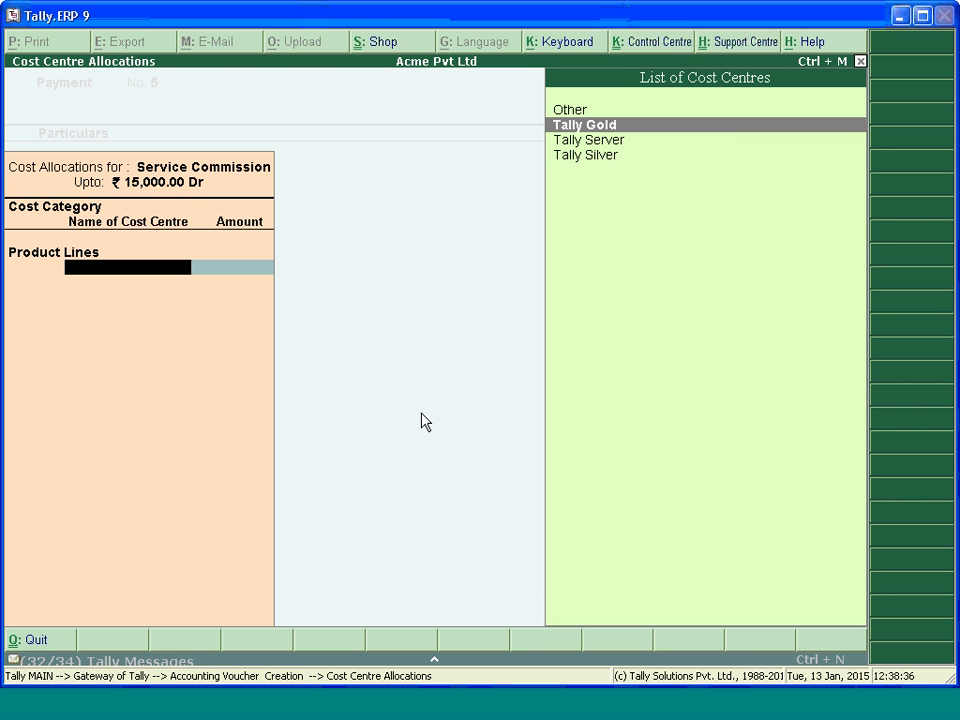
key(Return)
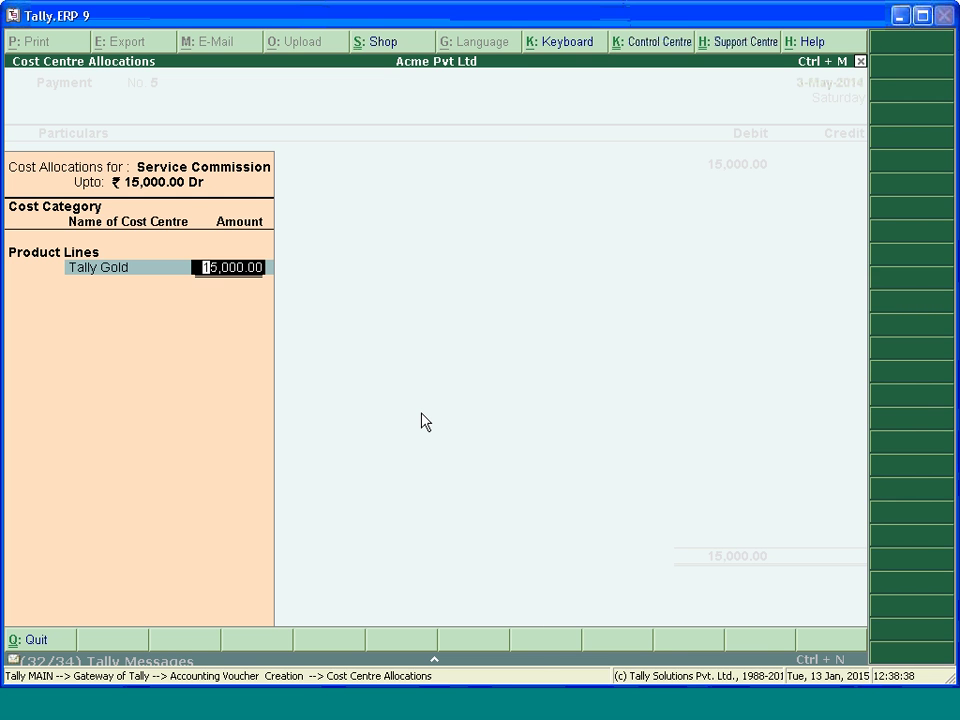
text(5000)
key(Return)
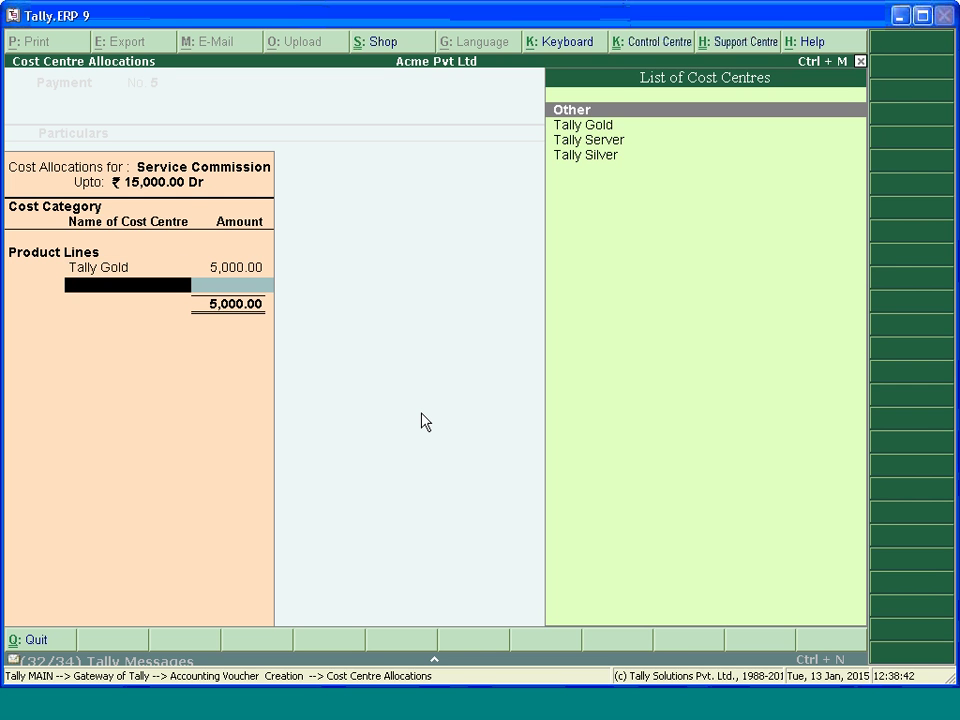
key(Down)
key(Down)
key(Return)
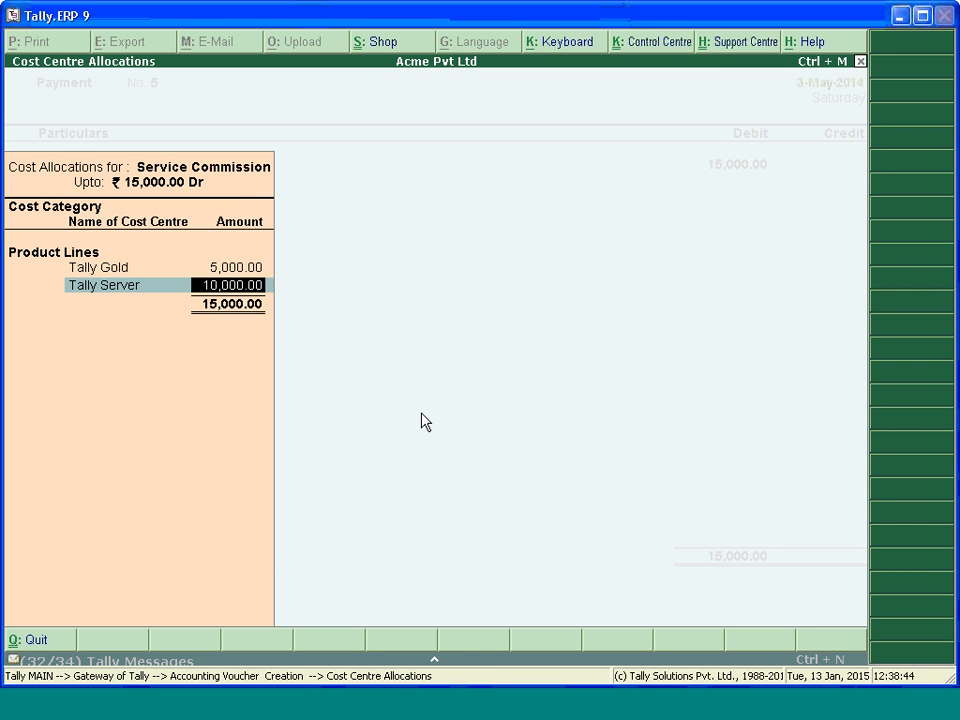
text(5000)
key(Return)
key(Down)
key(Down)
key(Down)
key(Return)
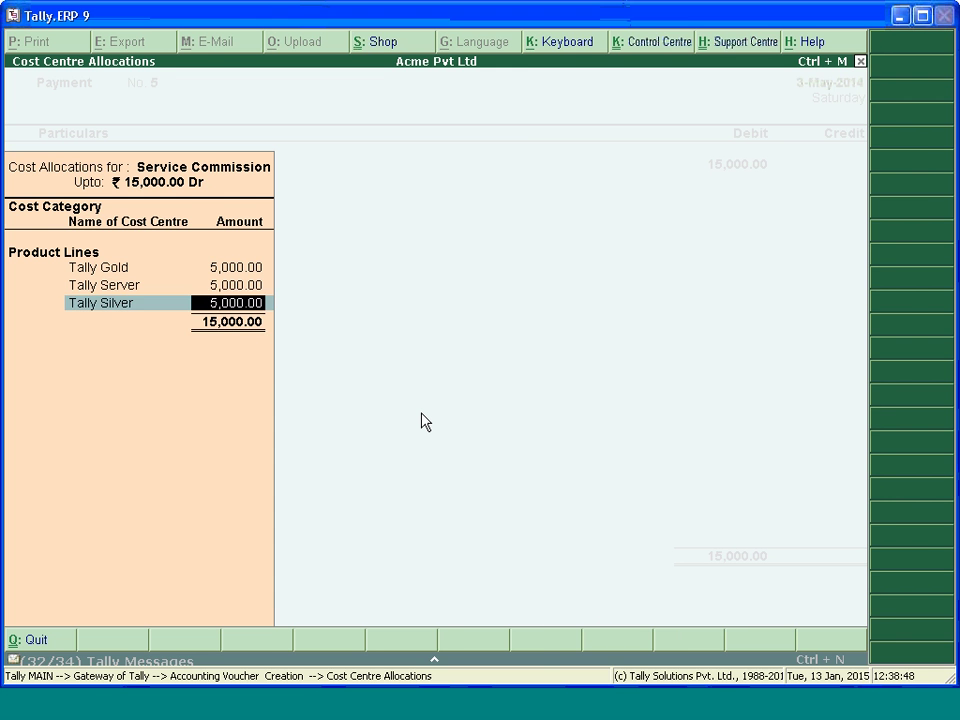
key(Return)
Close the cost allocation, credit Cash with 15,000 and save the payment voucher without a narration.
key(Return)
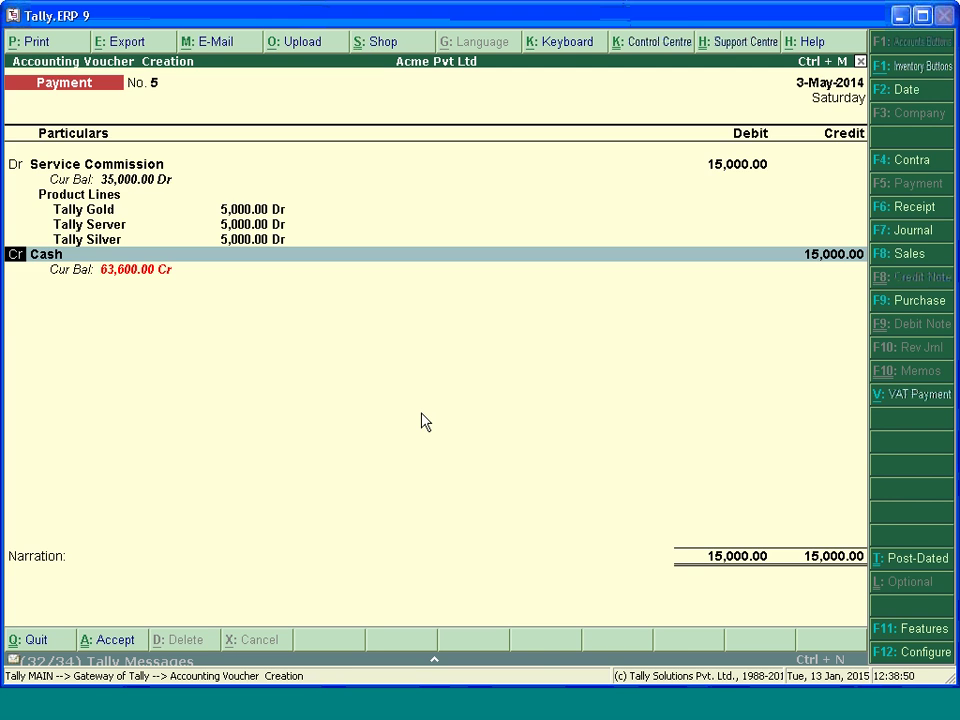
key(Return)
key(Return)
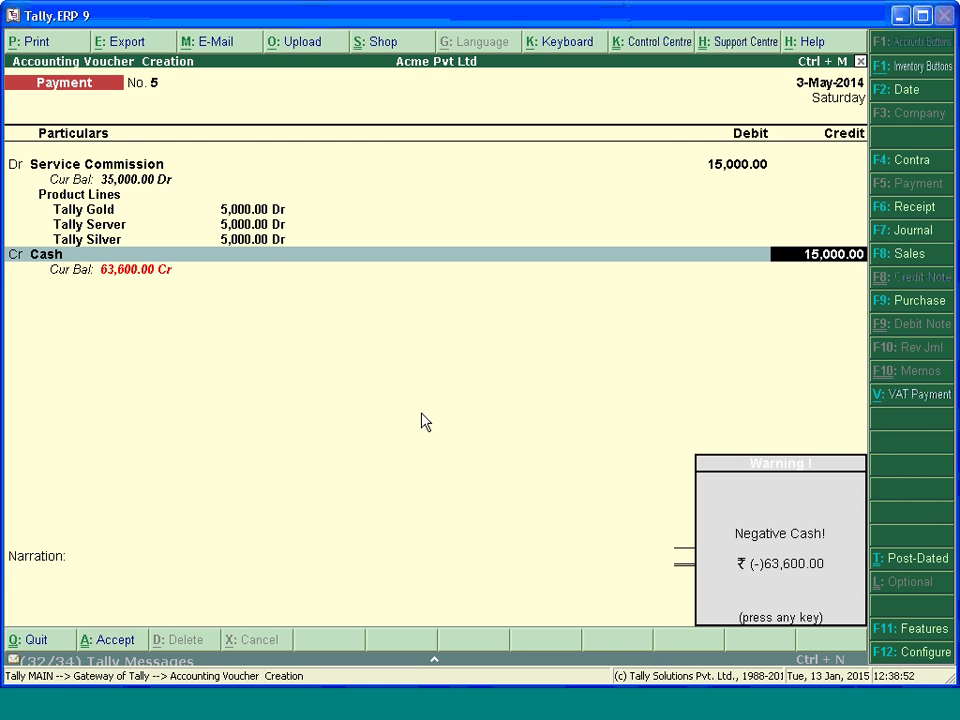
key(Return)
key(Return)
key(Return)
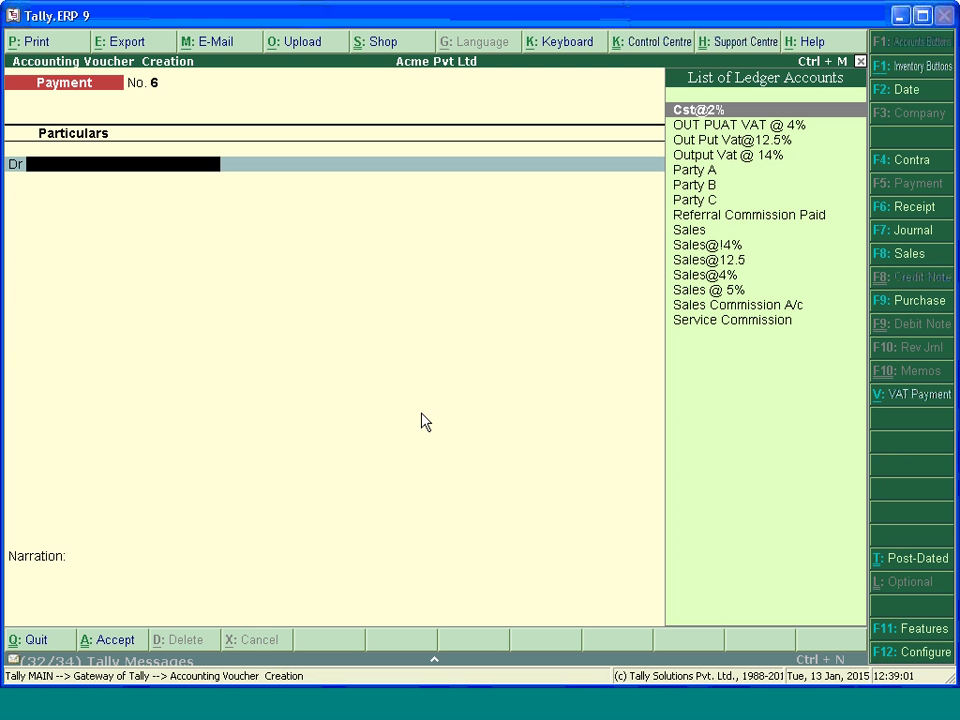
Quit voucher entry and display the Category Summary report from the cost centre statements of accounts.
key(Escape)
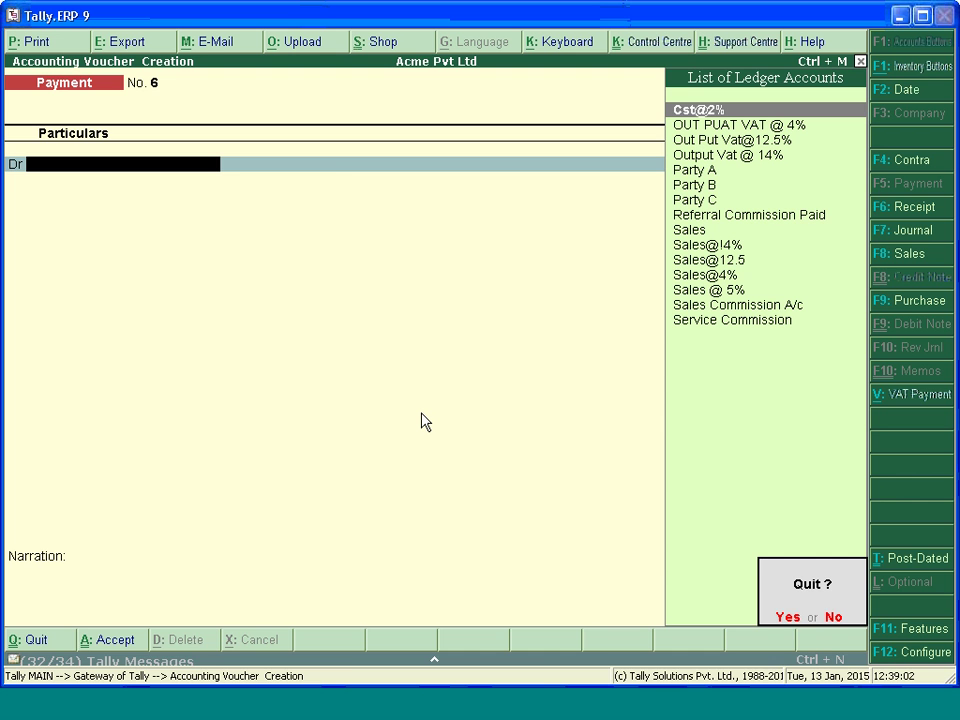
key(y)
key(d)
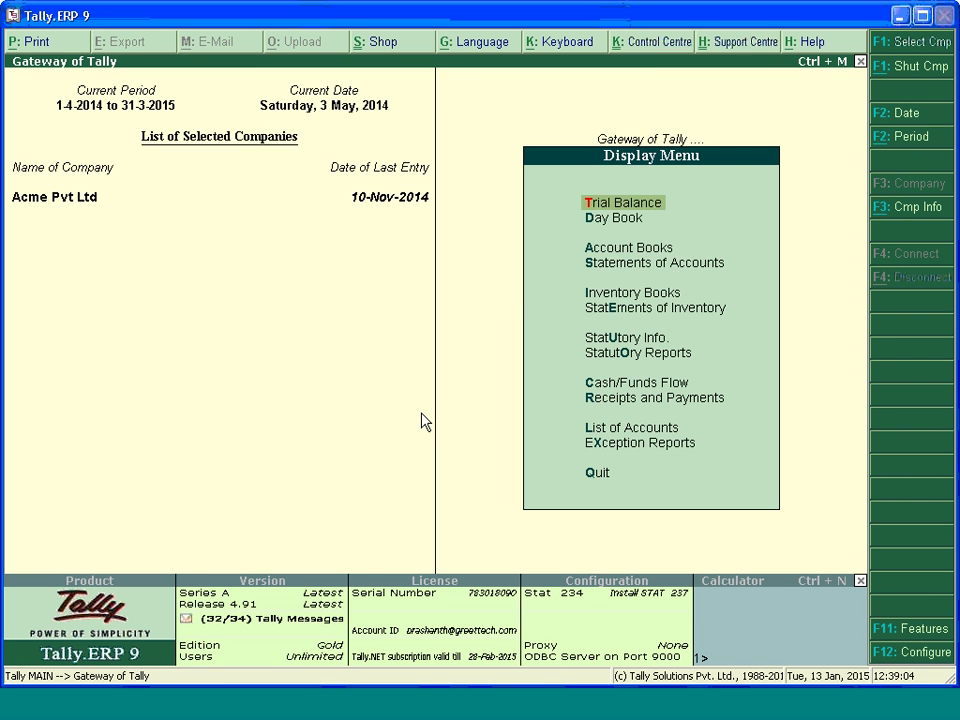
key(Down)
key(Down)
key(Down)
key(Return)
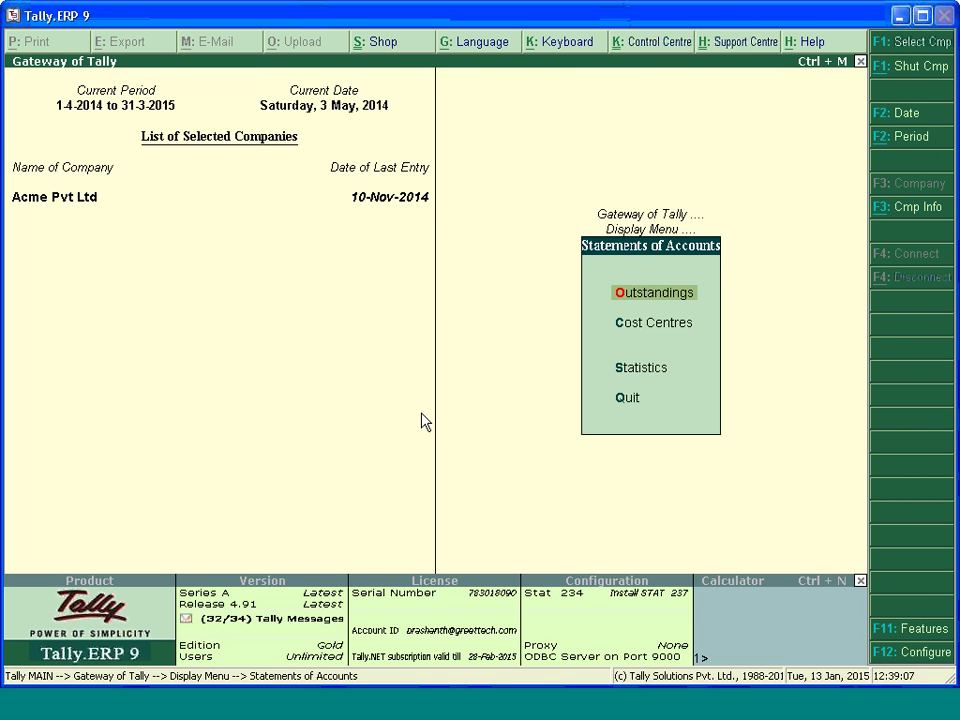
key(Down)
key(Return)
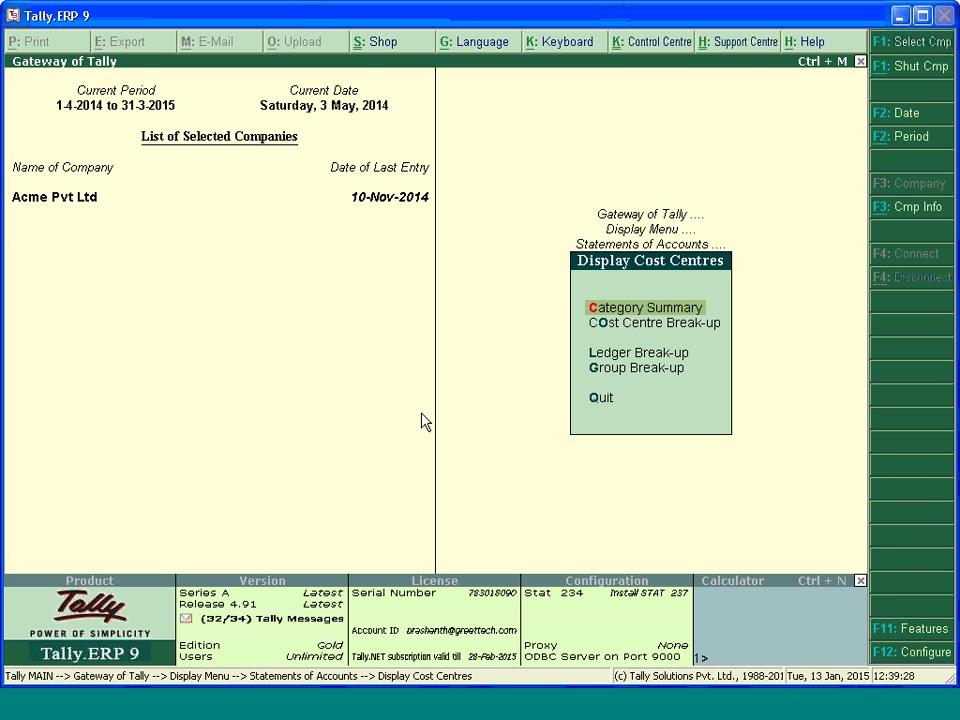
key(Return)
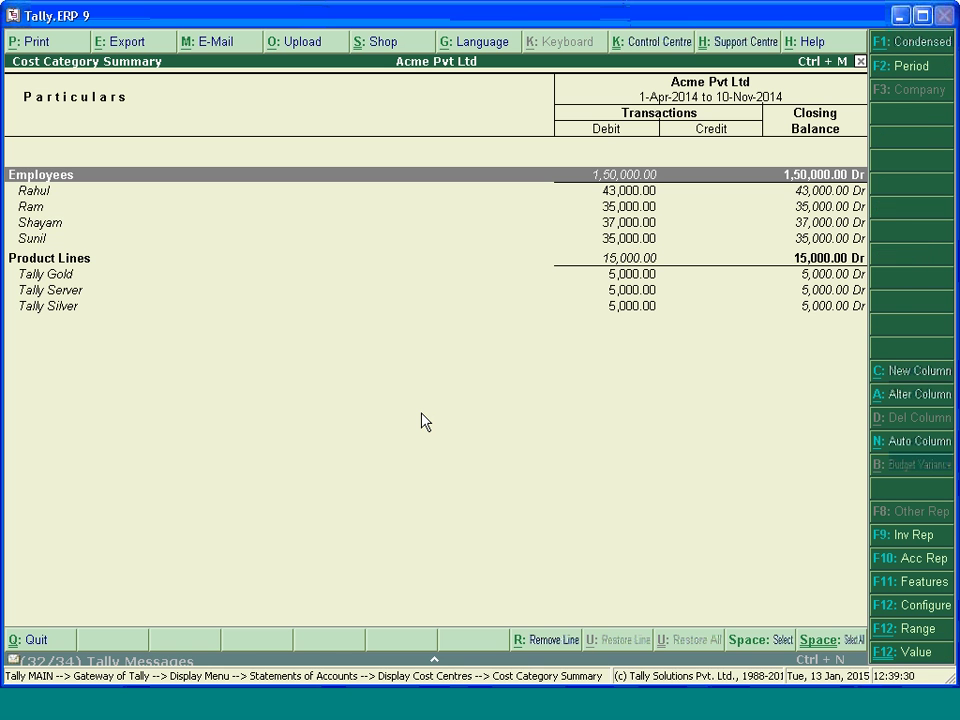
Examine the debit totals and closing balances of each cost centre under Employees and Product Lines in the category summary.
key(Down)
key(Down)
key(Down)
key(Down)
key(Down)
key(Down)
key(Down)
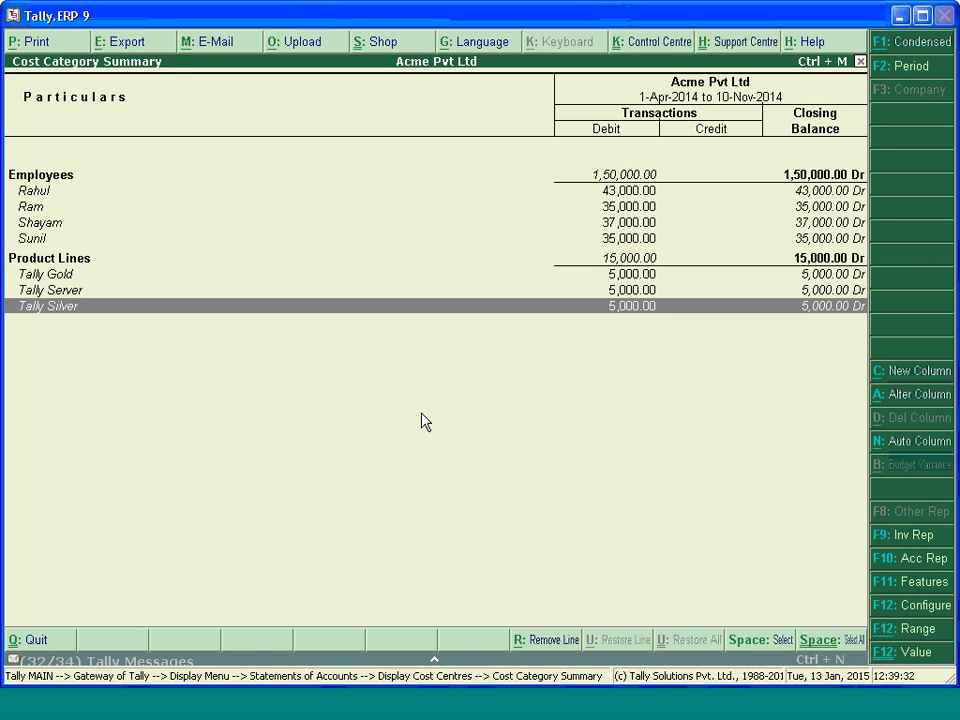
key(Up)
key(Up)
key(Up)
key(Up)
key(Up)
key(Up)
key(Up)
key(Up)
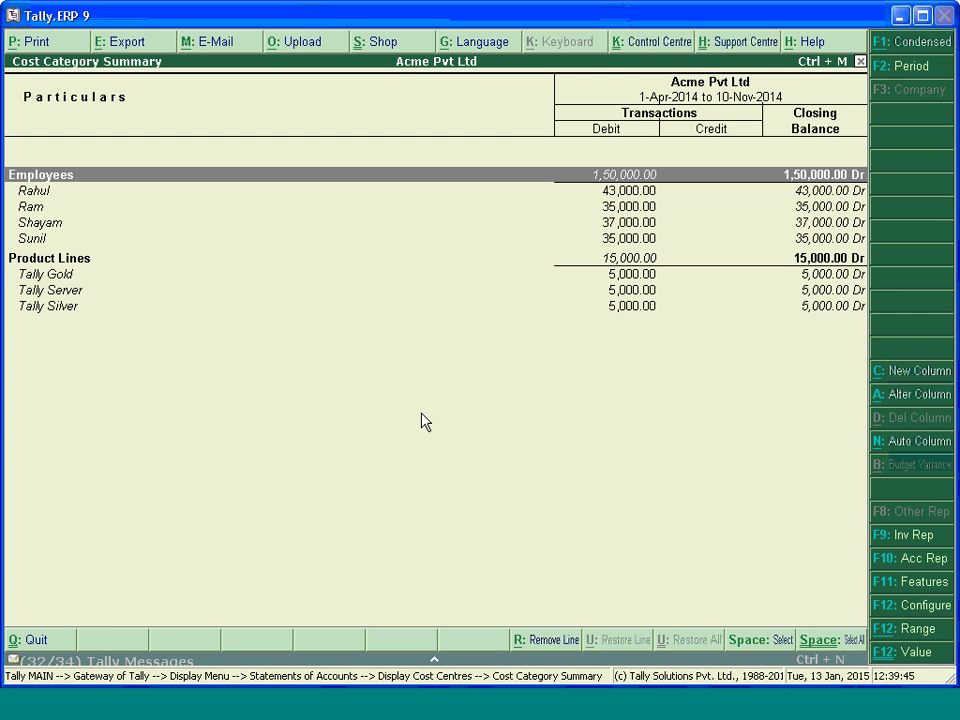
View the Cost Centre Break-up for Tally Gold in detailed form down to its ledgers, and close the report.
key(Escape)
key(o)
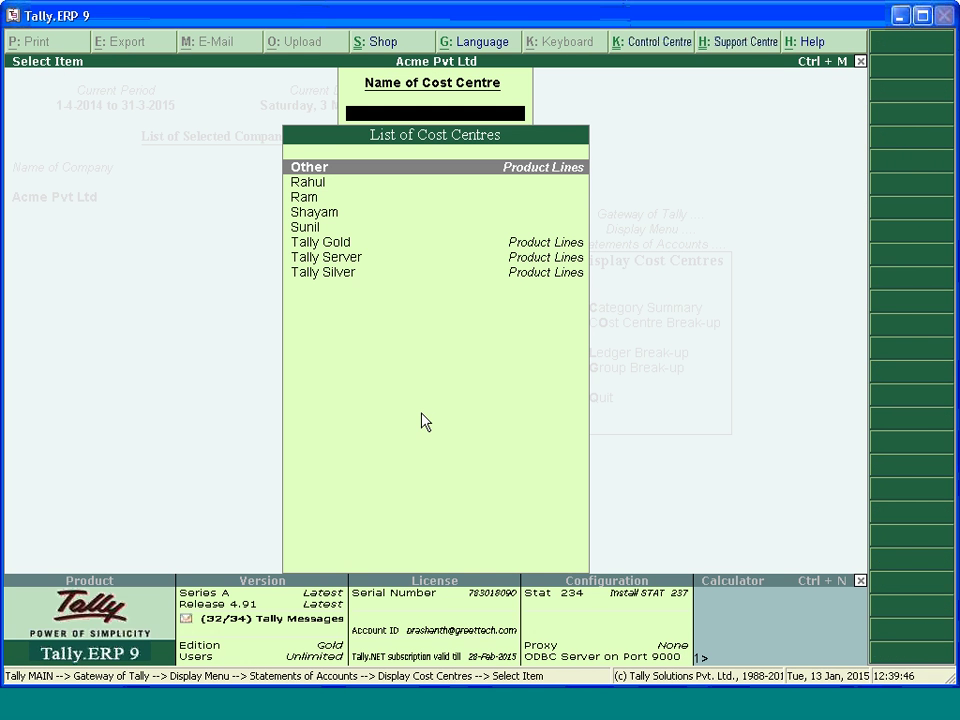
key(Down)
key(Down)
key(Down)
key(Down)
key(Down)
key(Down)
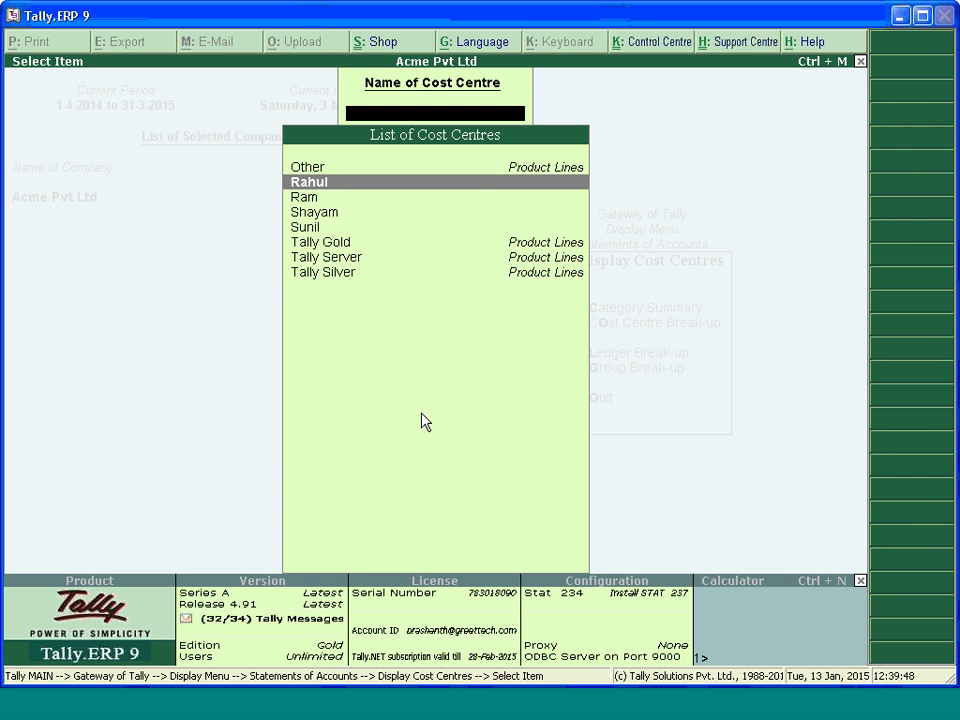
key(Up)
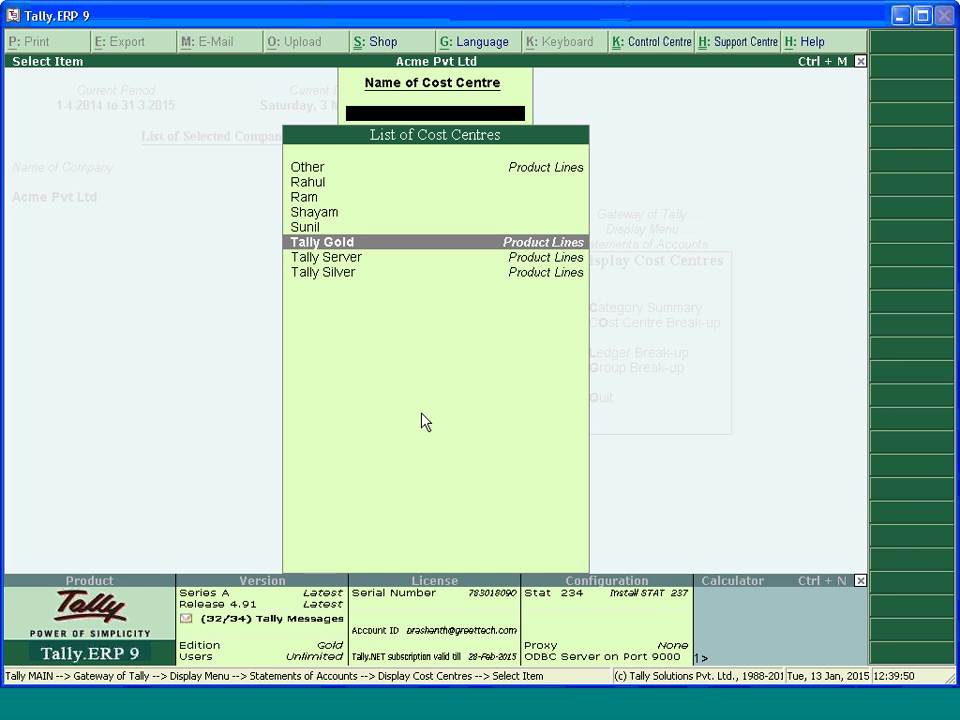
key(Return)
key(alt+F1)
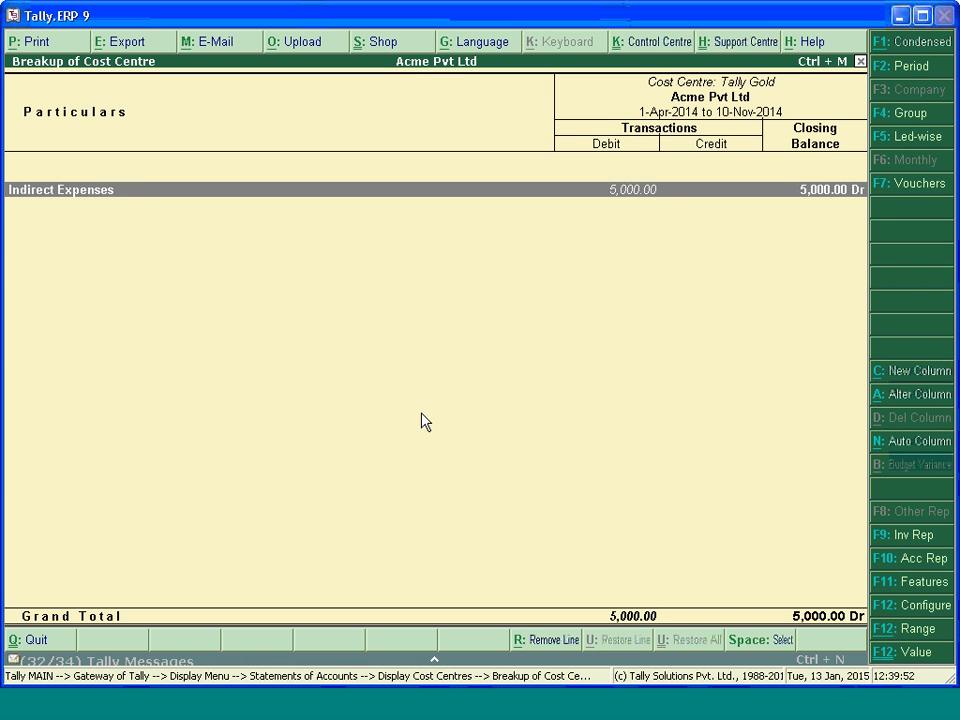
key(Down)
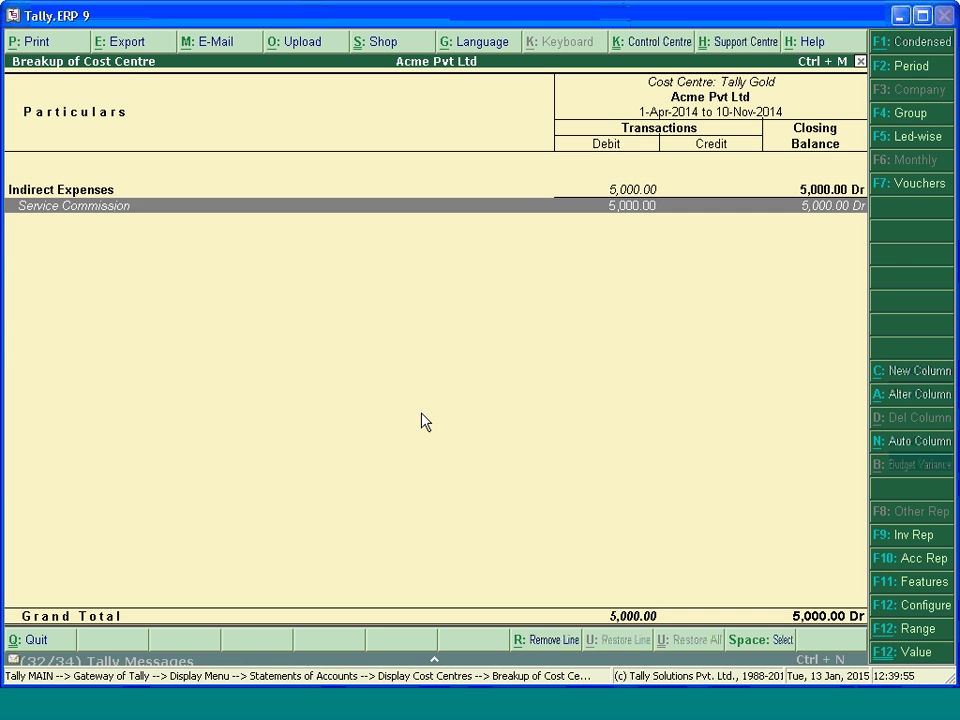
key(Escape)
Look through the employee and product line cost centres available for the break-up report.
key(Up)
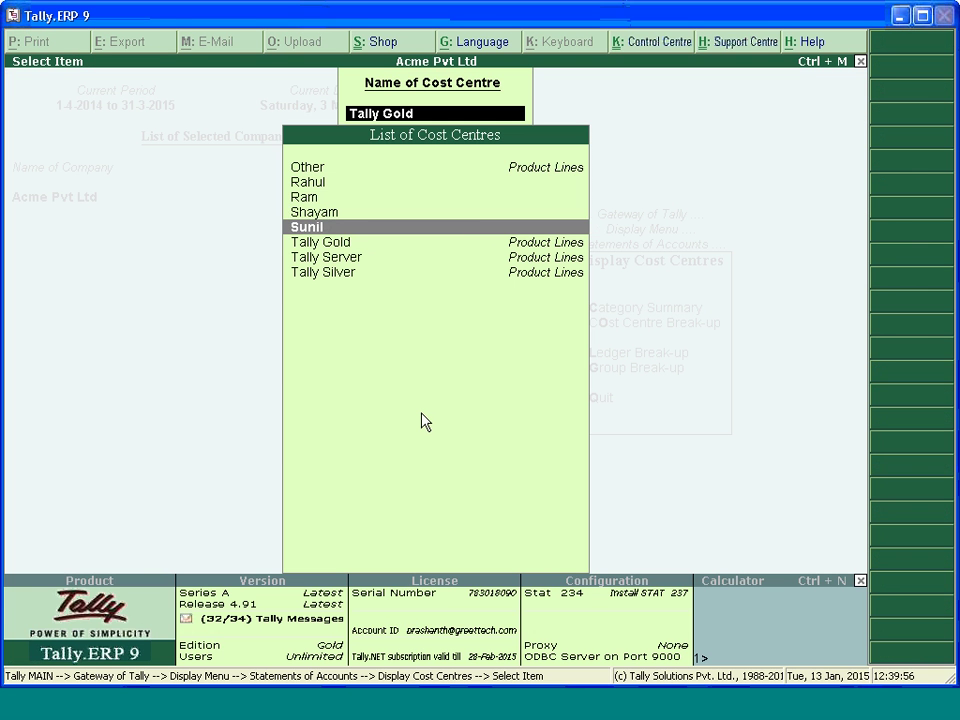
key(Up)
key(Up)
key(Up)
key(Up)
key(Down)
key(Down)
key(Down)
key(Down)
key(Down)
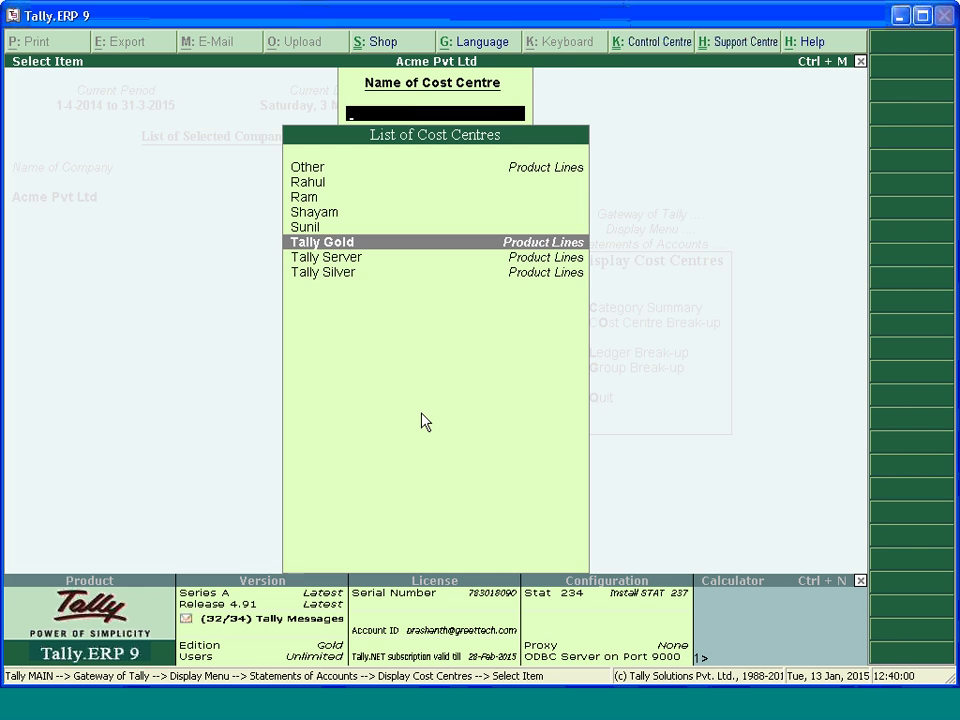
View the Ledger Break-up of Referral Commission Paid by cost centre and return to the cost centre reports.
key(Escape)
key(Down)
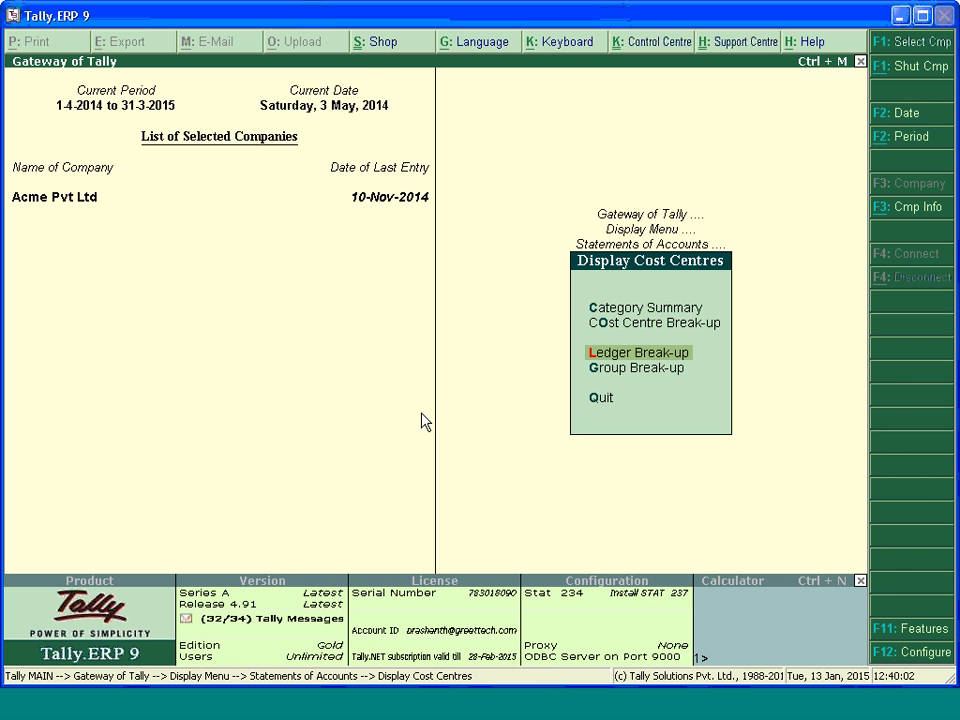
key(Return)
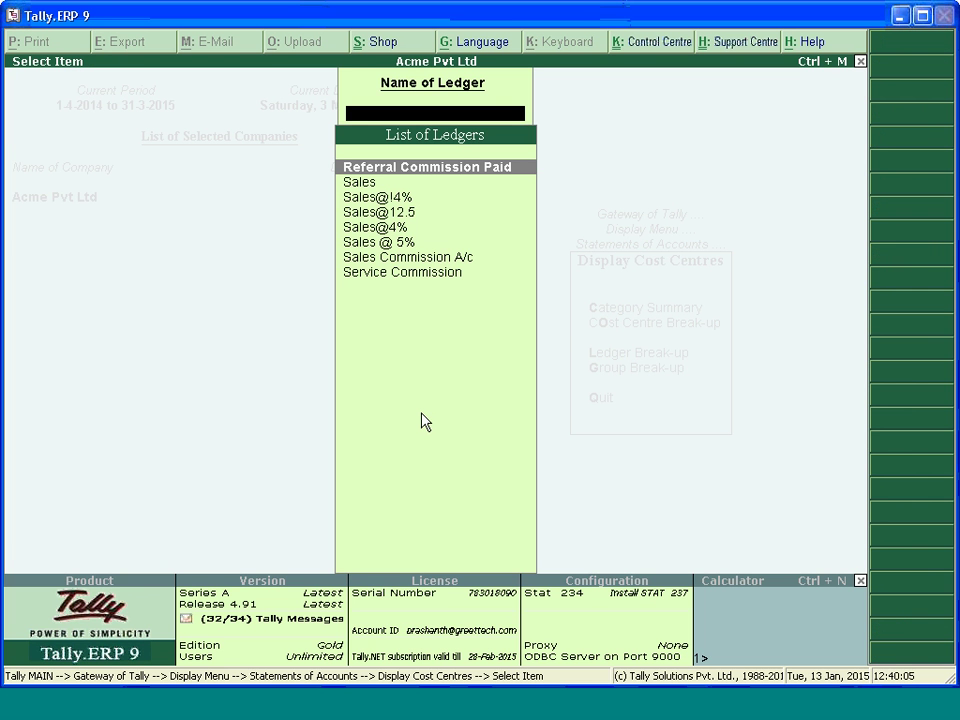
key(Return)
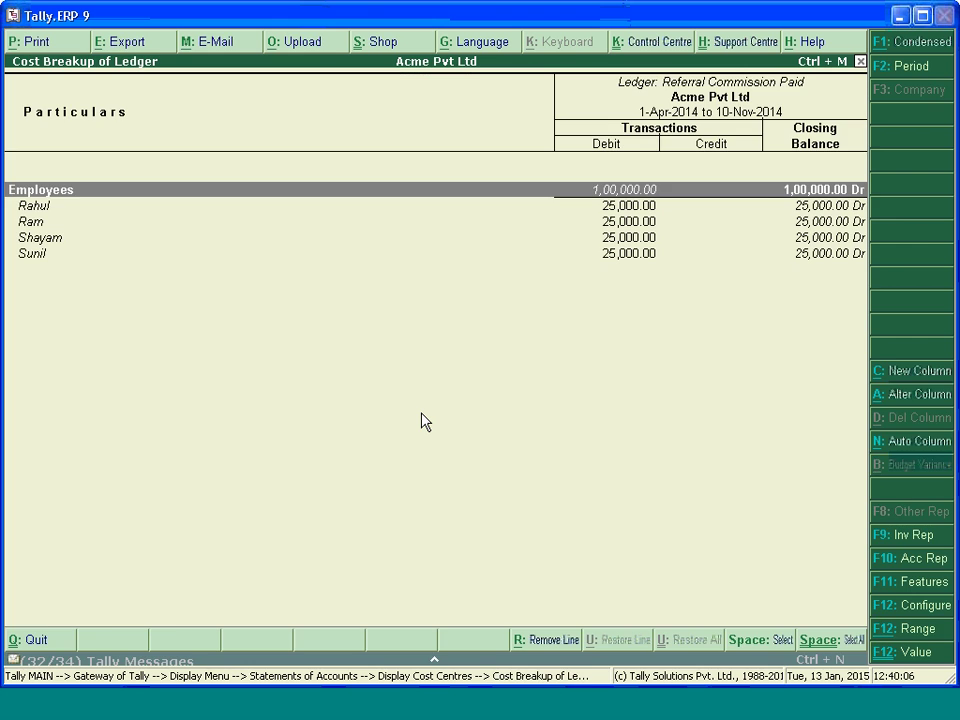
key(Escape)
key(Escape)
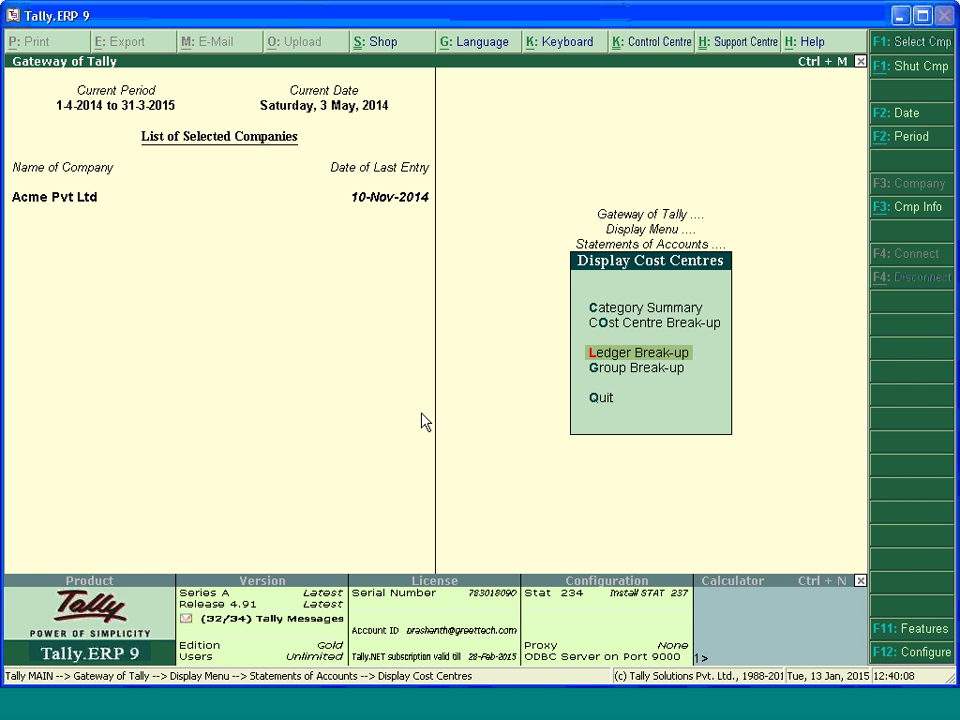
Display the Group Break-up report for the Indirect Expenses group.
key(Down)
key(Return)
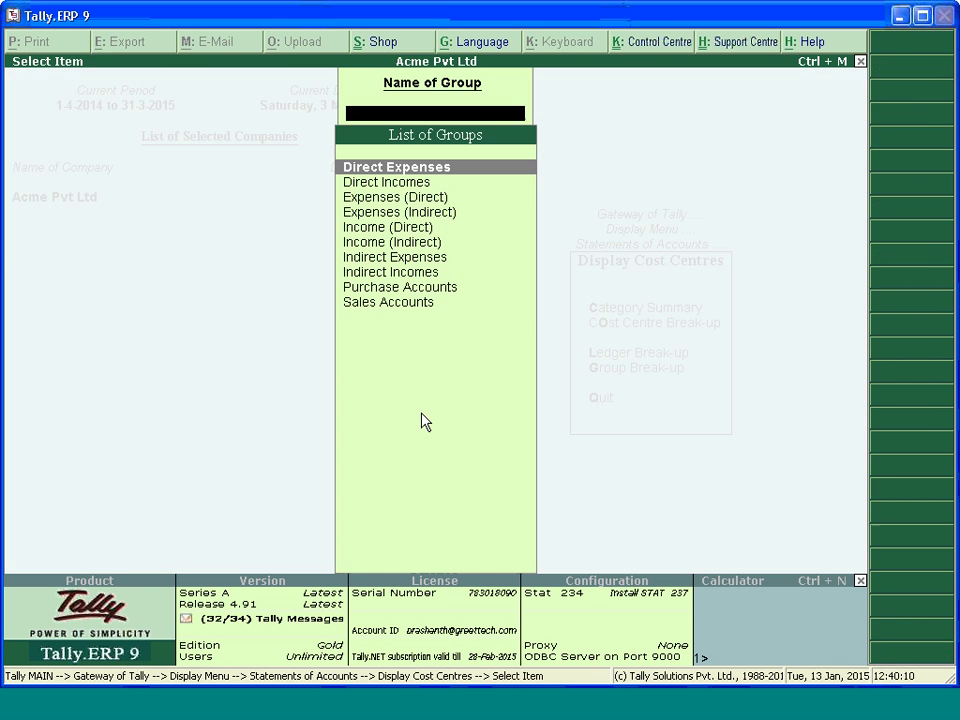
text(in)
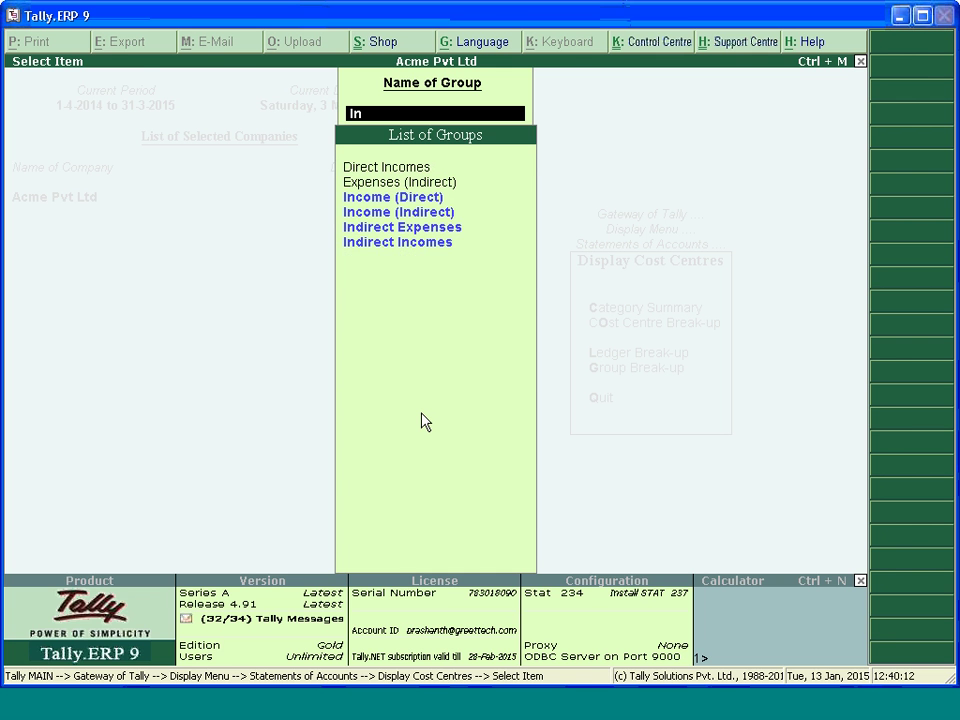
key(Down)
key(Down)
key(Return)
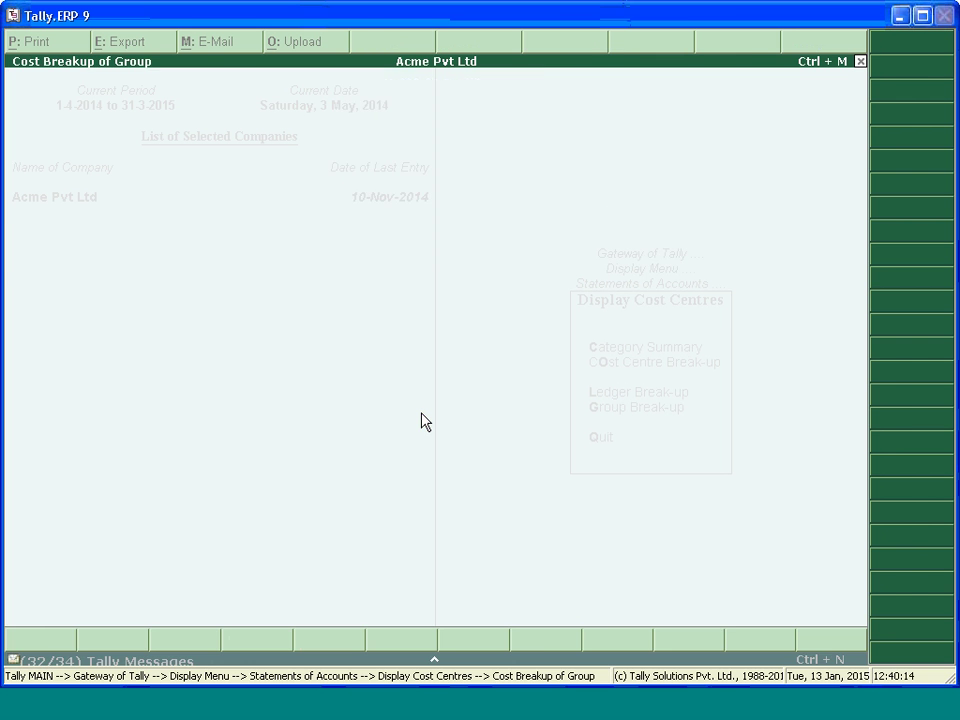
Examine how the Indirect Expenses are distributed over the Employees and Product Lines cost centres.
key(Down)
key(Down)
key(Down)
key(Down)
key(Down)
key(Down)
key(Down)
key(Down)
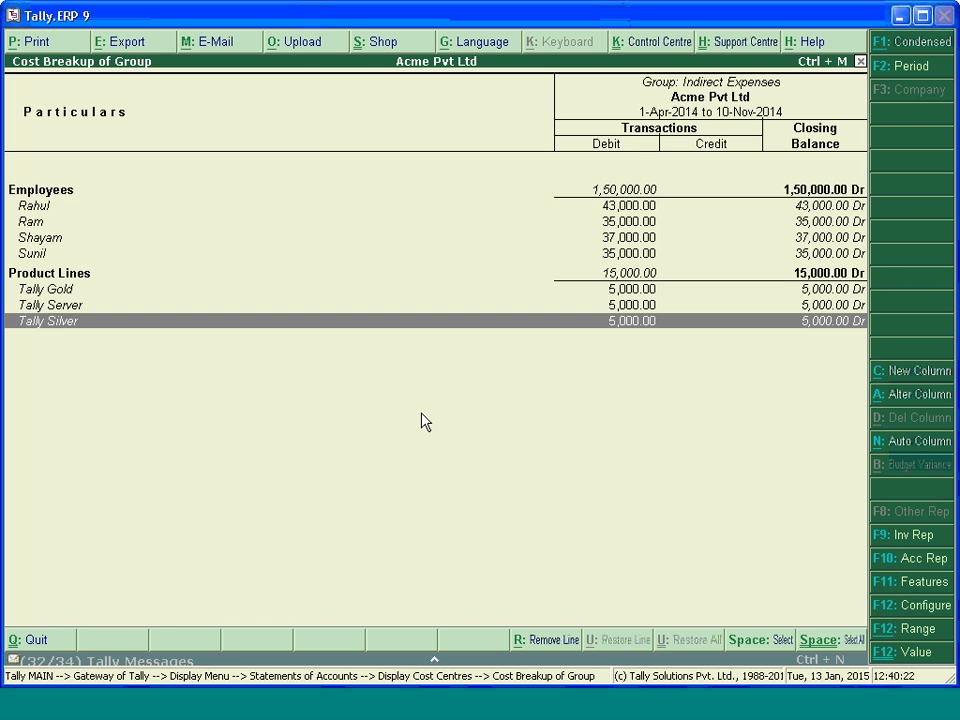
Close the Group Break-up report of Indirect Expenses and return to the list of cost centre reports.
key(Escape)
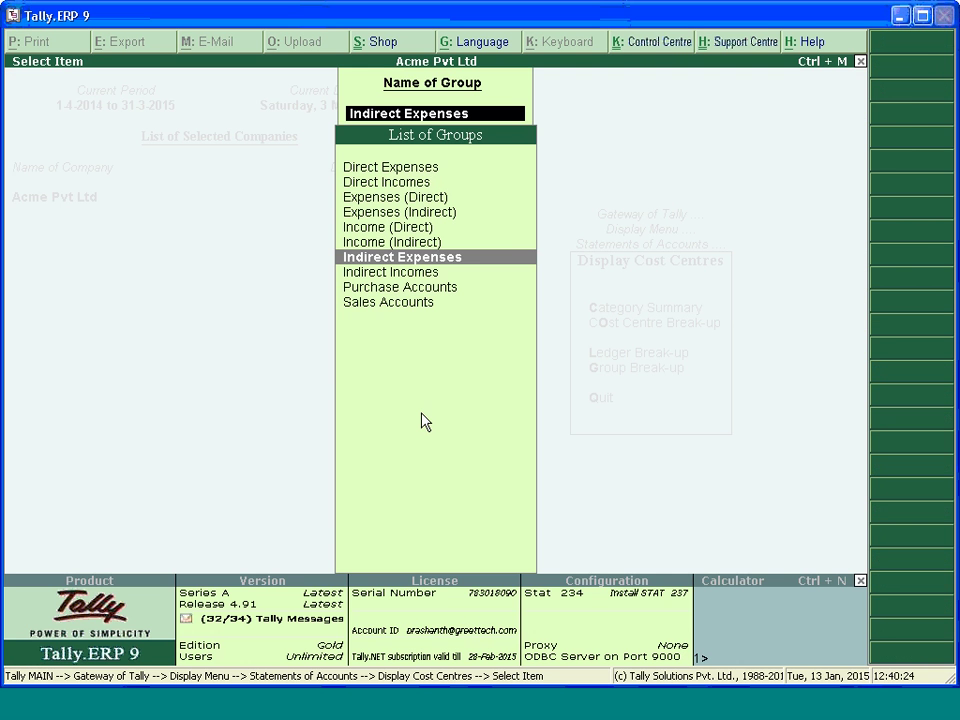
key(Escape)
key(Return)
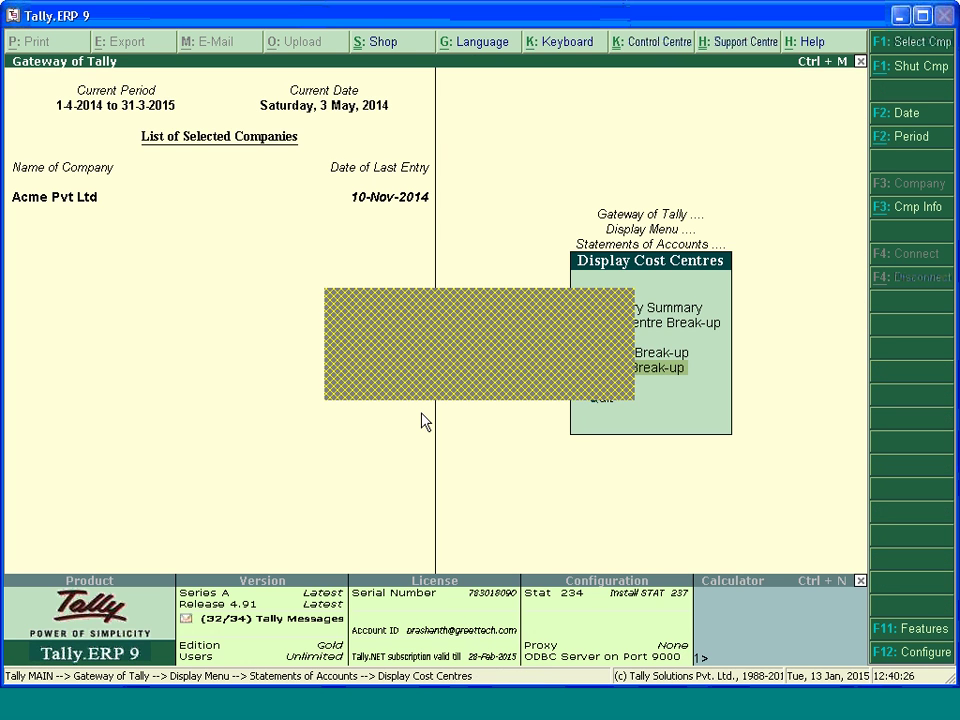
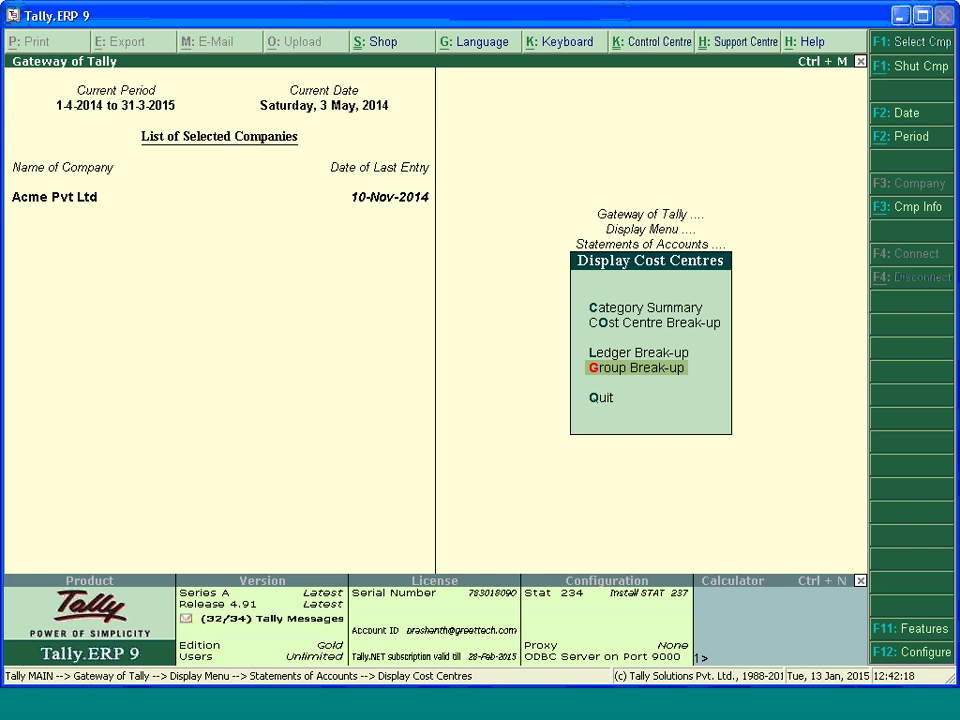
Enable the use of pre-defined cost centre allocations during entry in the company's accounting features.
key(F11)
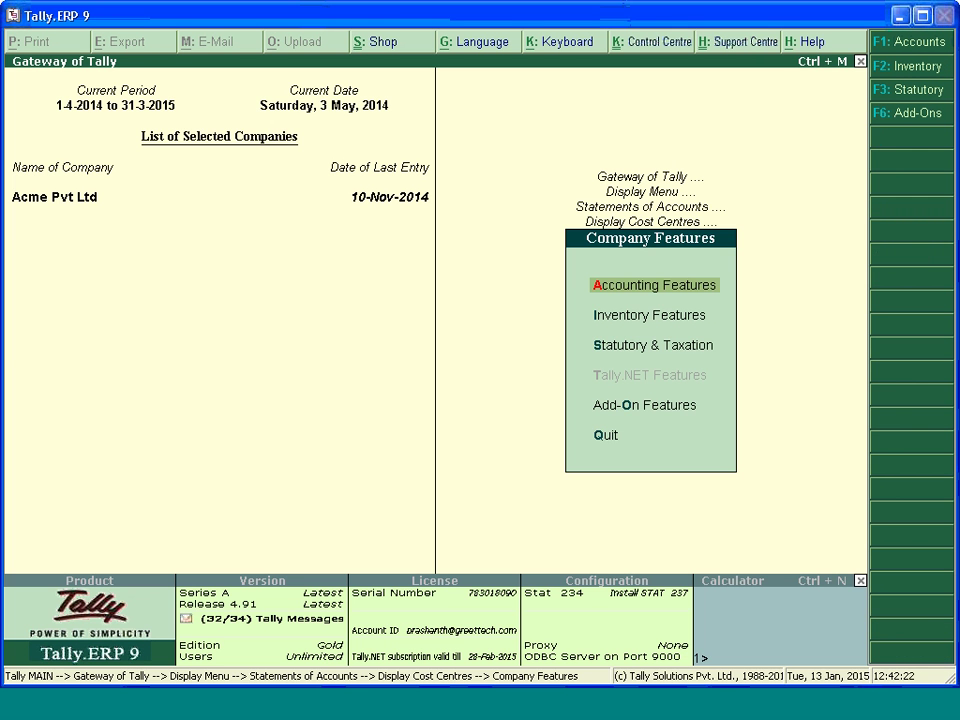
key(Return)
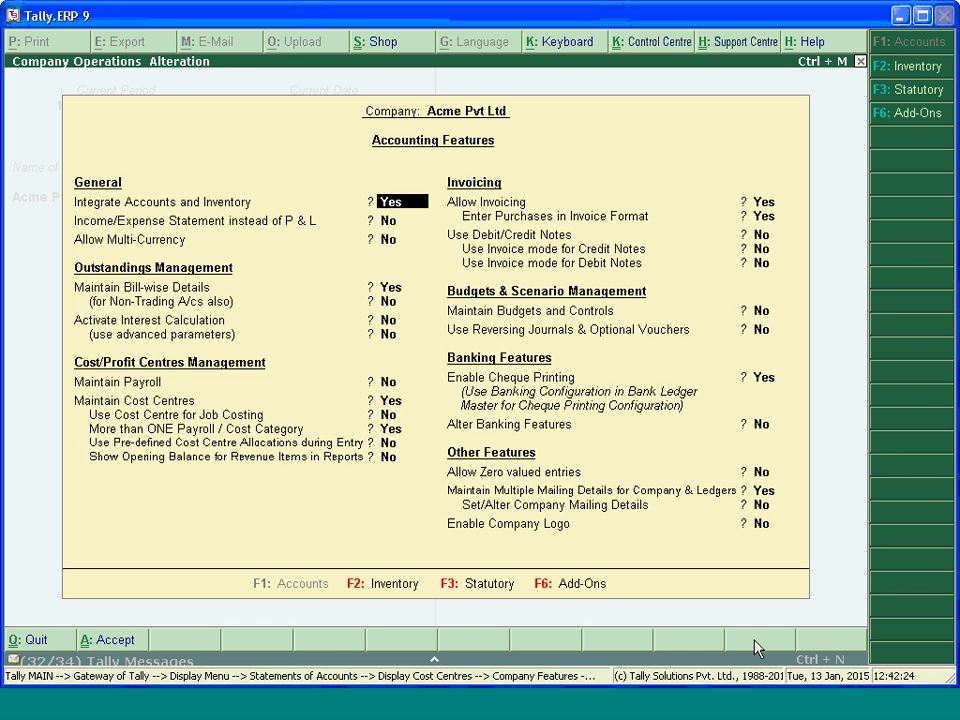
click(390, 443)
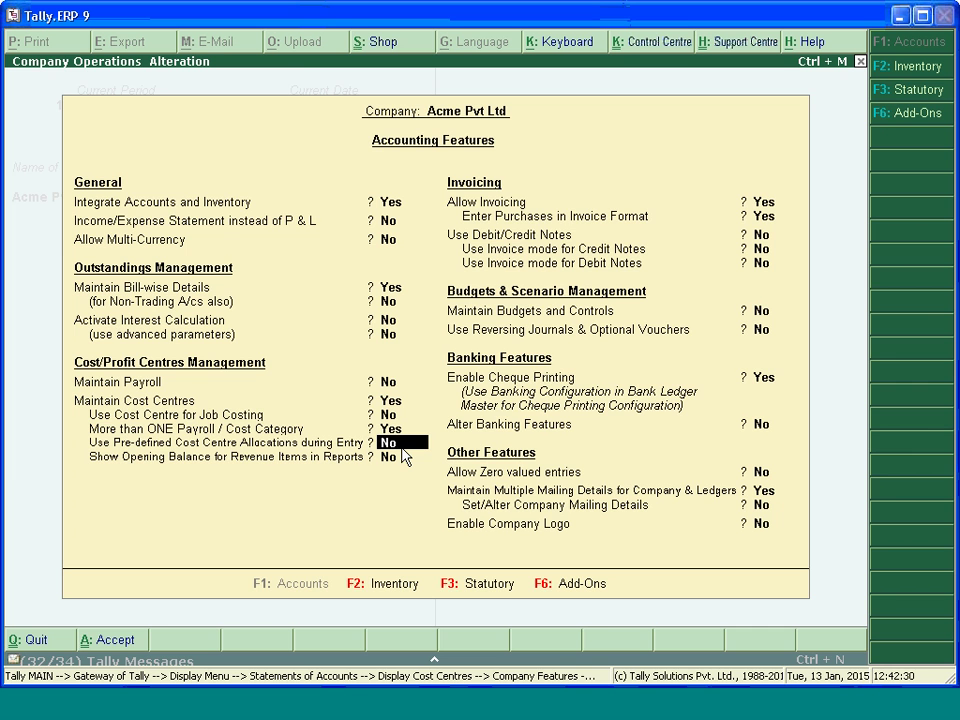
key(y)
key(Return)
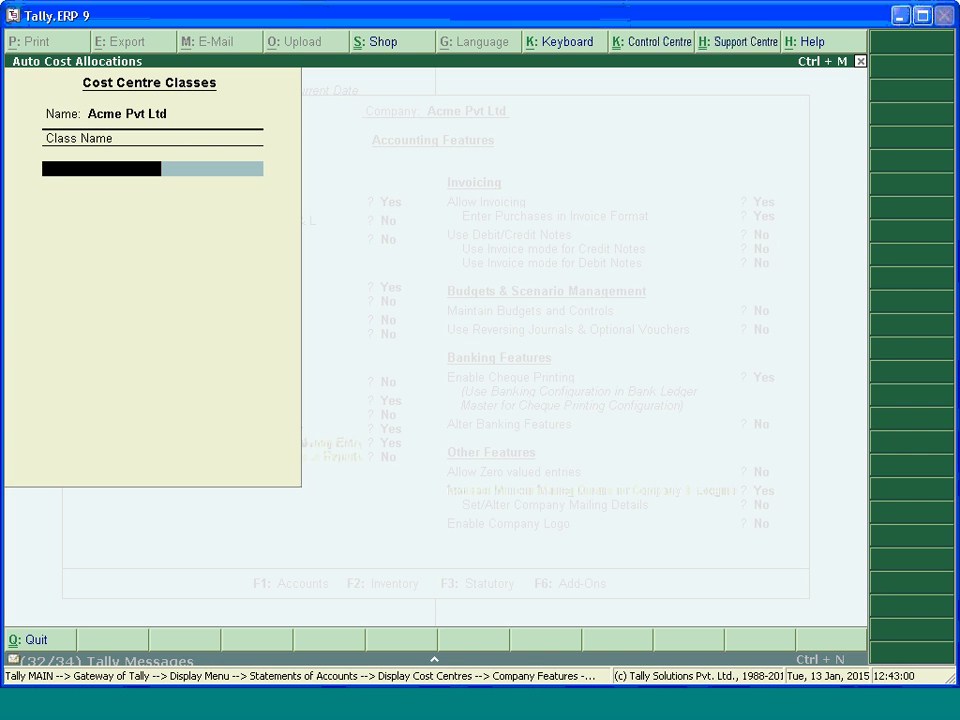
Name the first cost centre class Electricity Charges.
text(Electricutt)
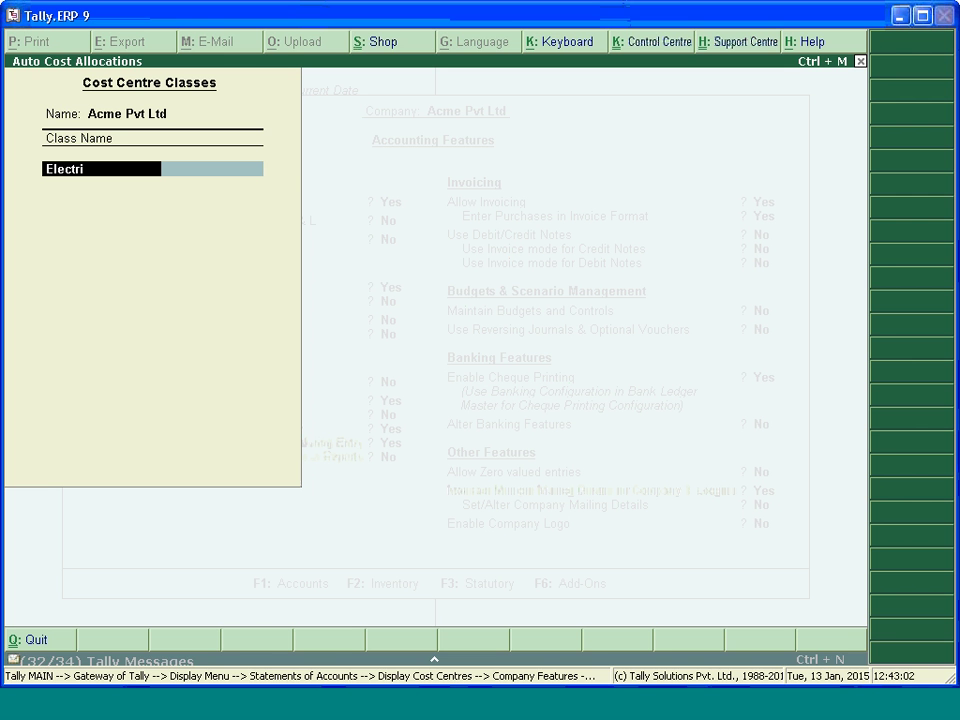
key(BackSpace)
key(BackSpace)
key(BackSpace)
text(ity Charges)
key(Return)
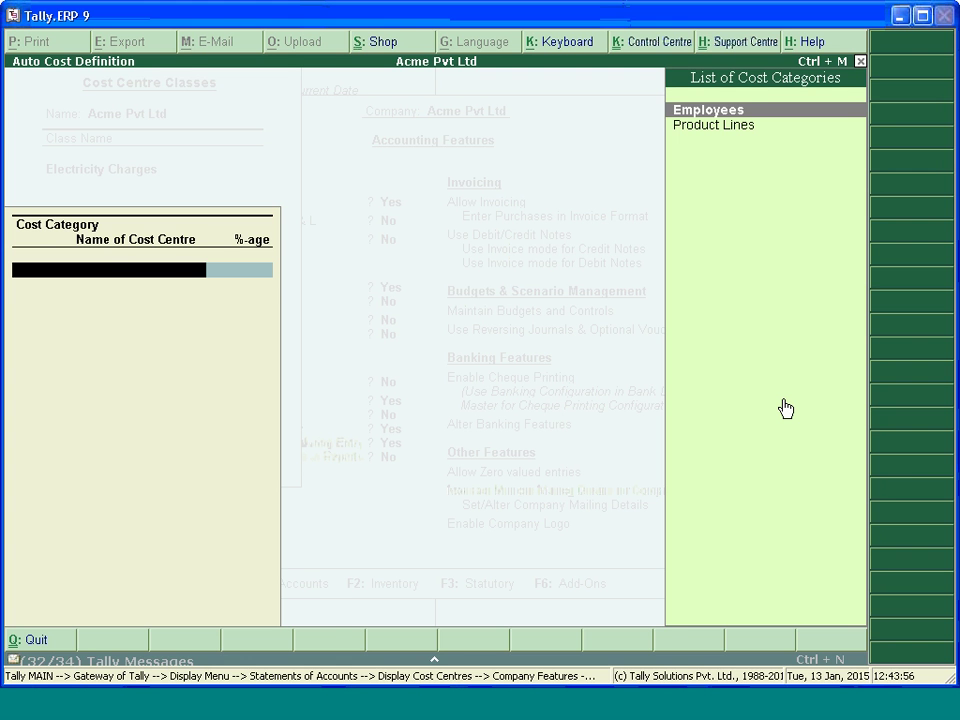
Choose the Product Lines category for the Electricity Charges class and allocate 25% to Tally Silver.
key(Down)
key(Return)
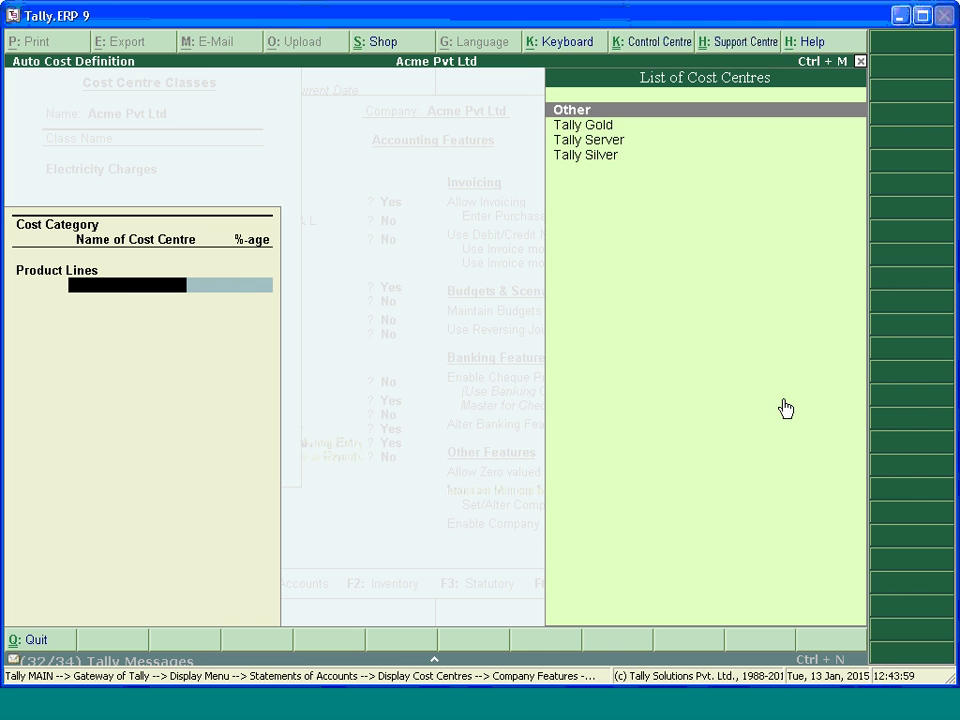
key(Down)
key(Down)
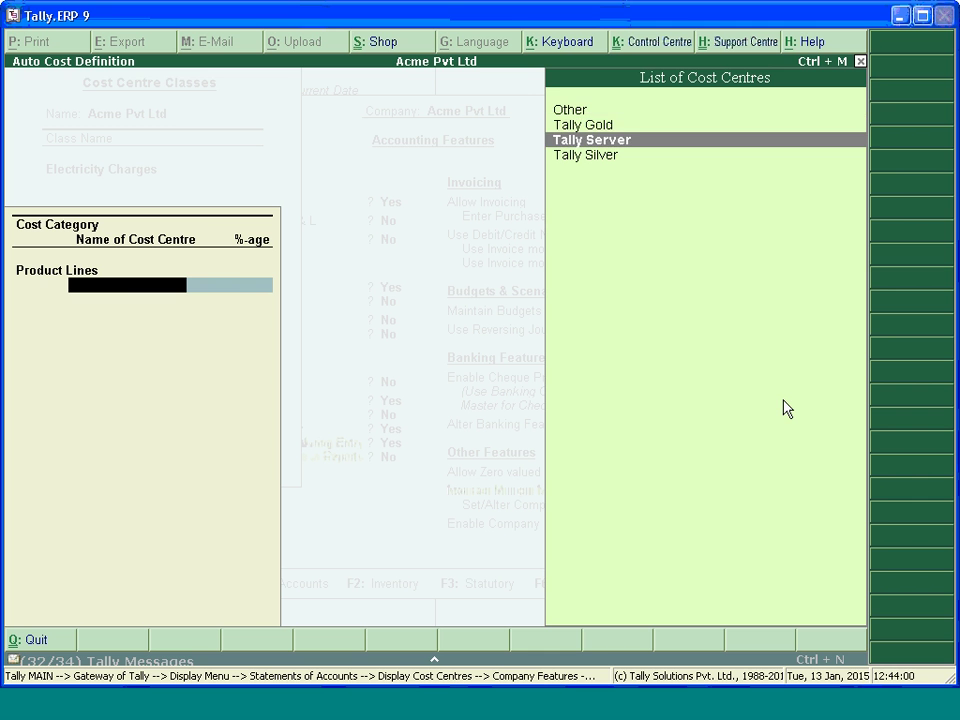
key(Up)
key(Down)
key(Down)
key(Return)
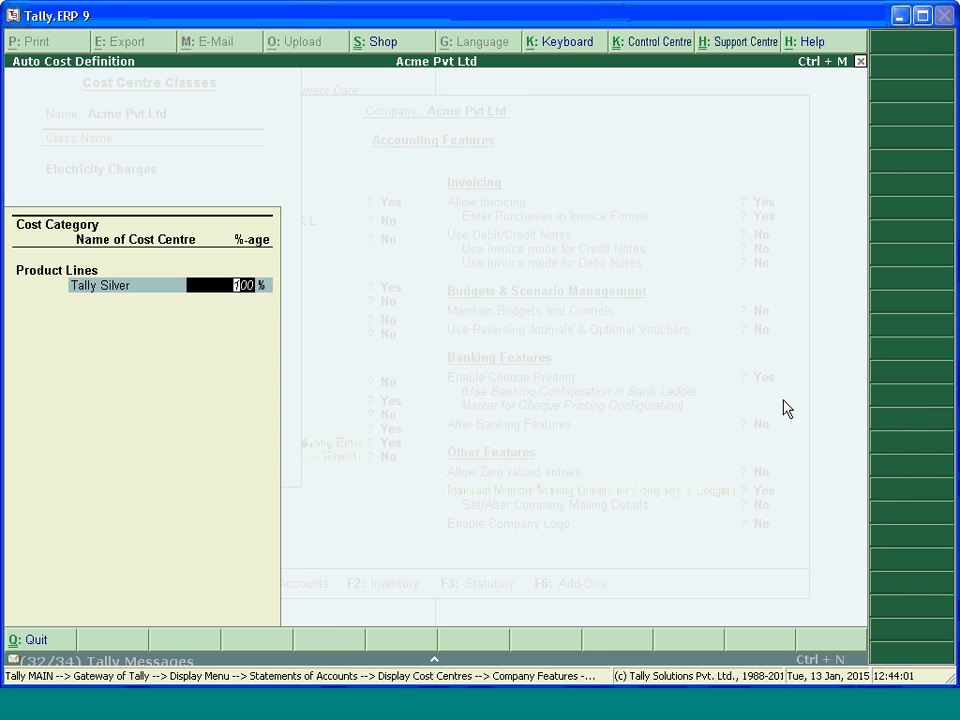
text(25)
key(Return)
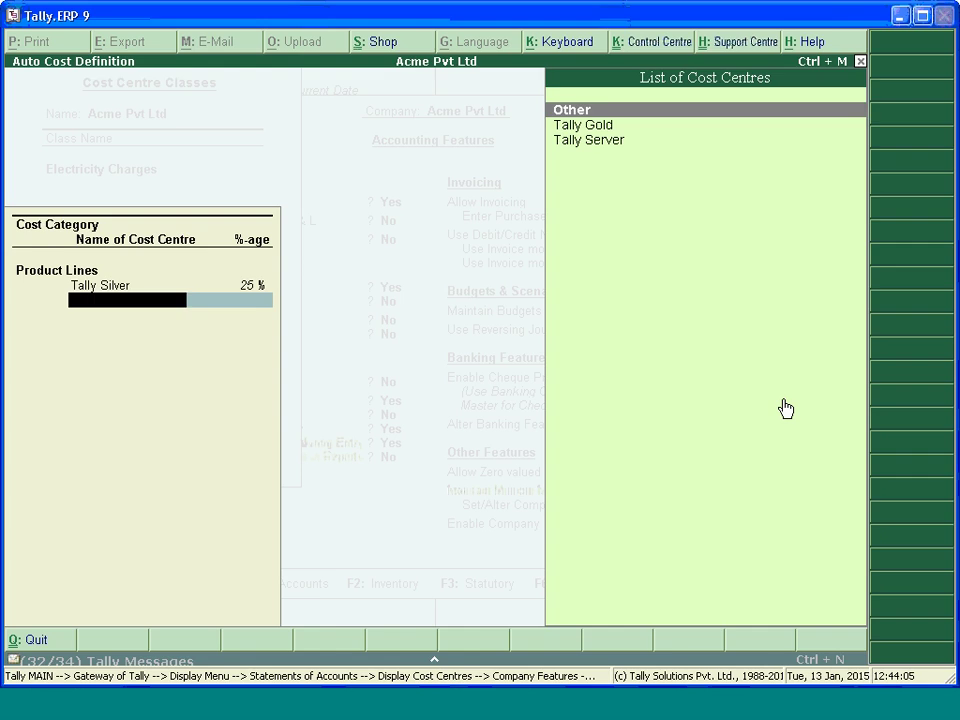
Allocate 40% of the Electricity Charges class to Tally Gold.
key(Down)
key(Return)
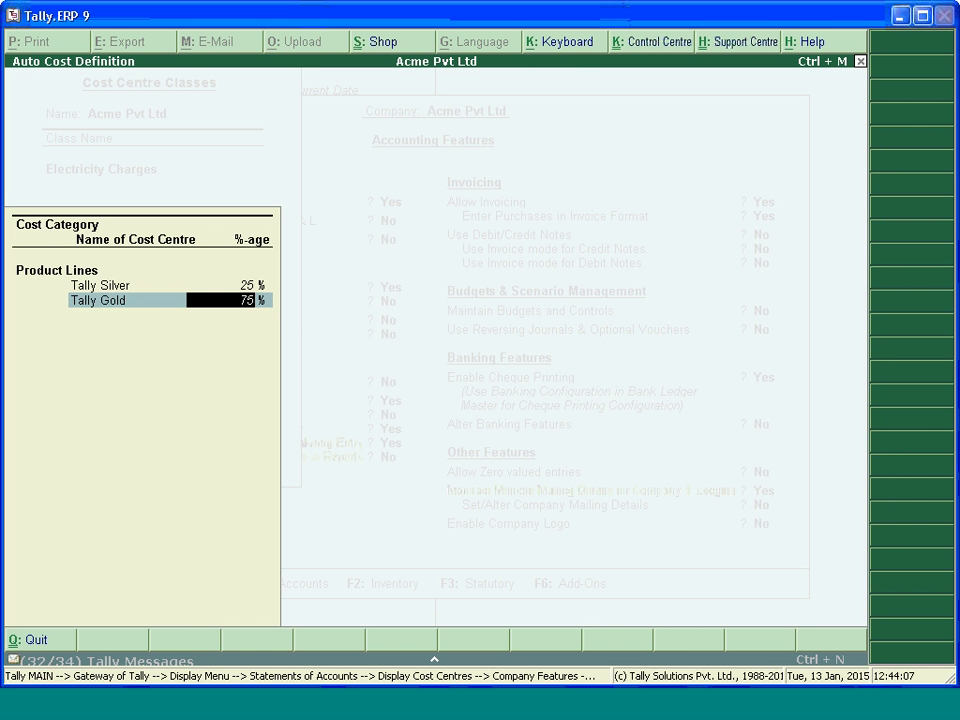
text(40)
key(Return)
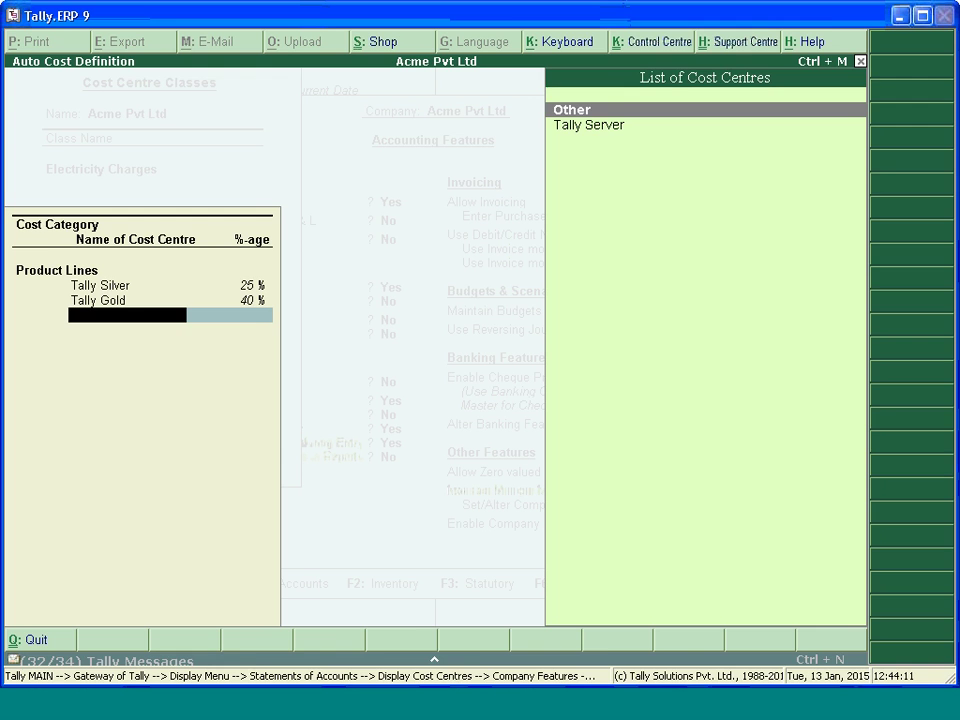
Allocate 15% to Tally Server and 20% to Other, and finish the Electricity Charges class definition.
key(Down)
key(Return)
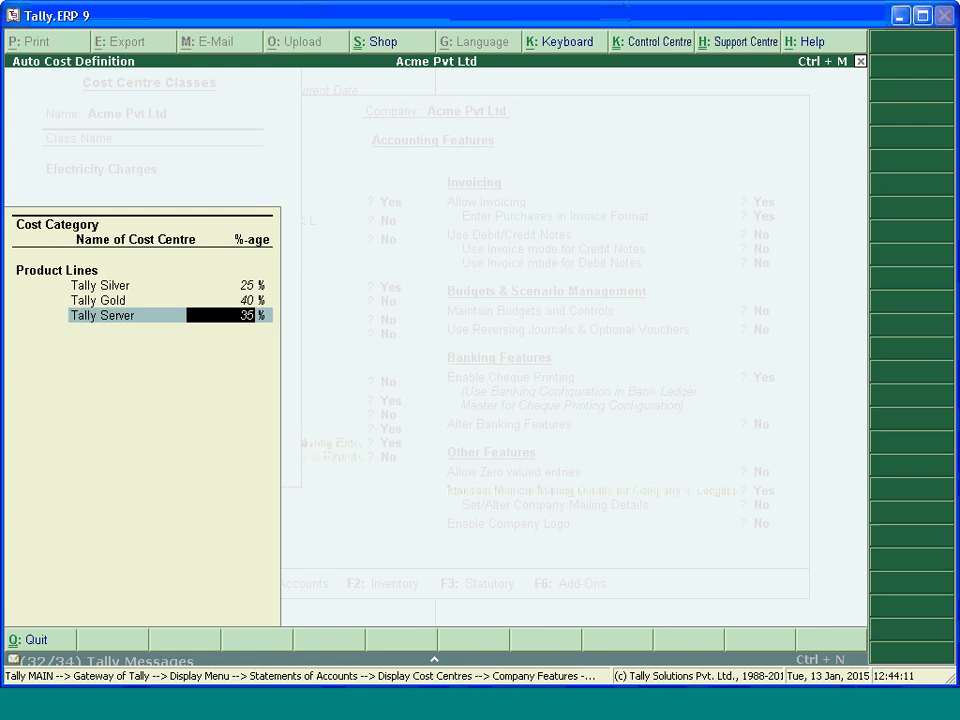
text(15)
key(Return)
key(Return)
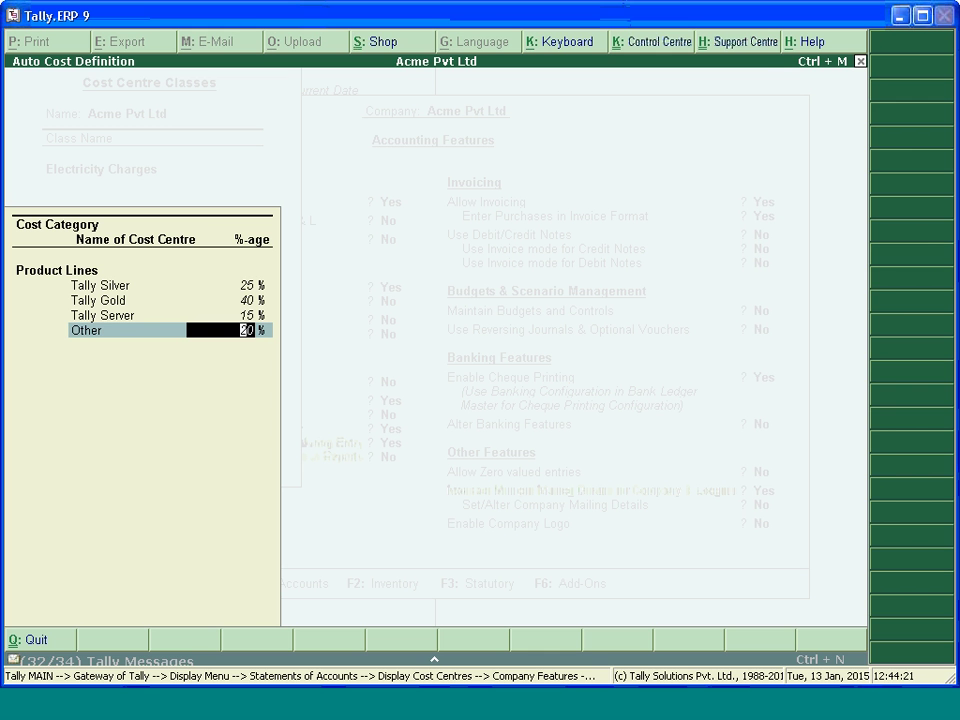
key(Return)
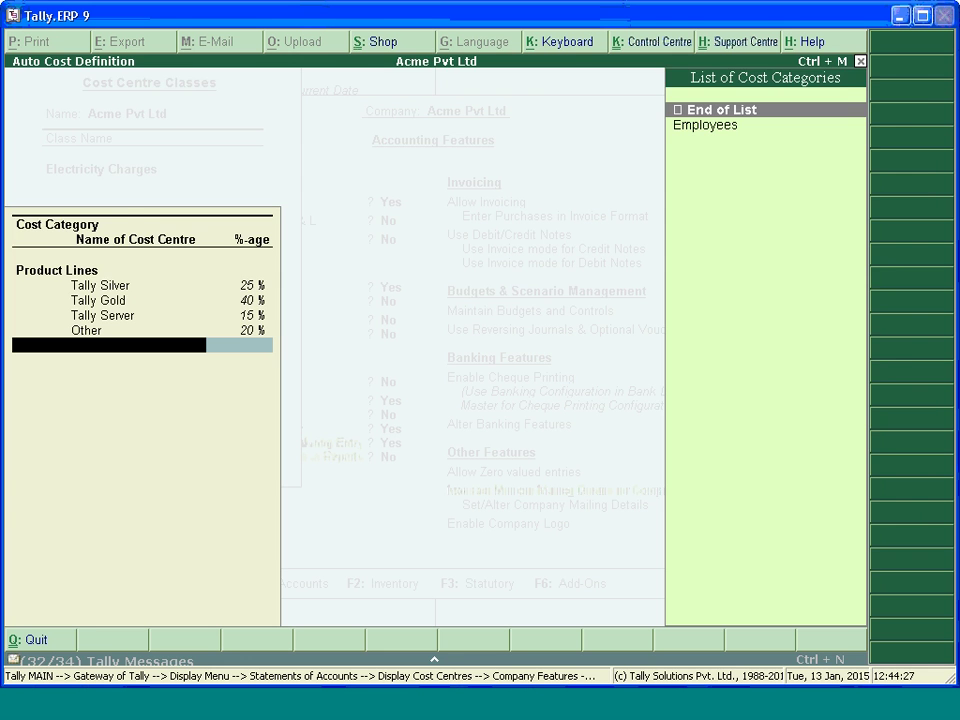
key(Return)
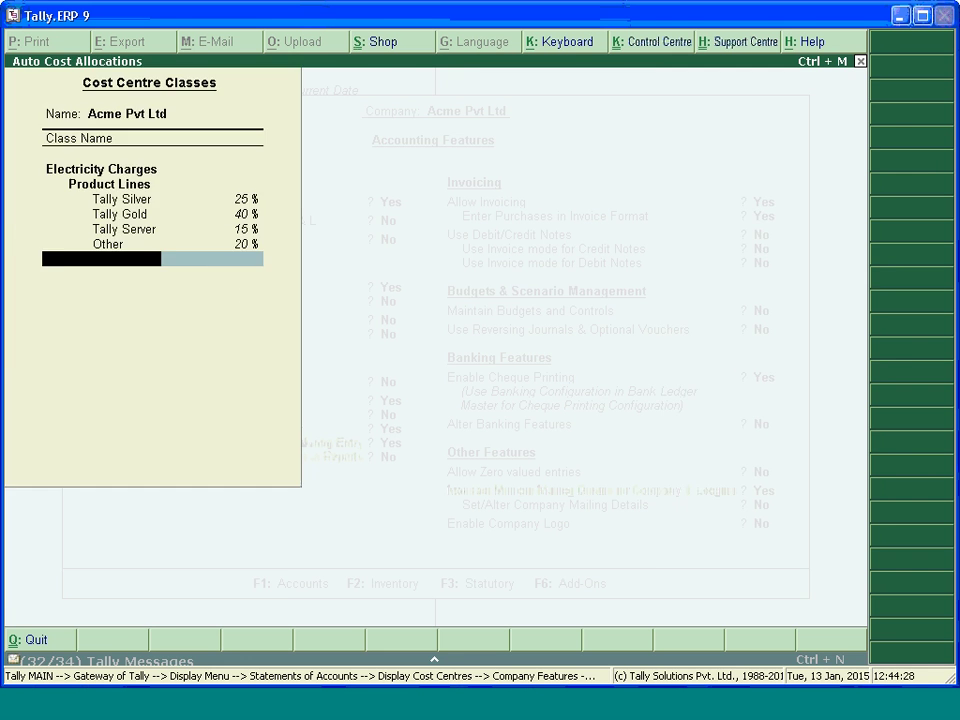
Close the cost centre classes list and save the accounting features.
key(ctrl+a)
key(Return)
key(Return)
key(Return)
key(Return)
key(Return)
key(Return)
key(Return)
key(Return)
key(Return)
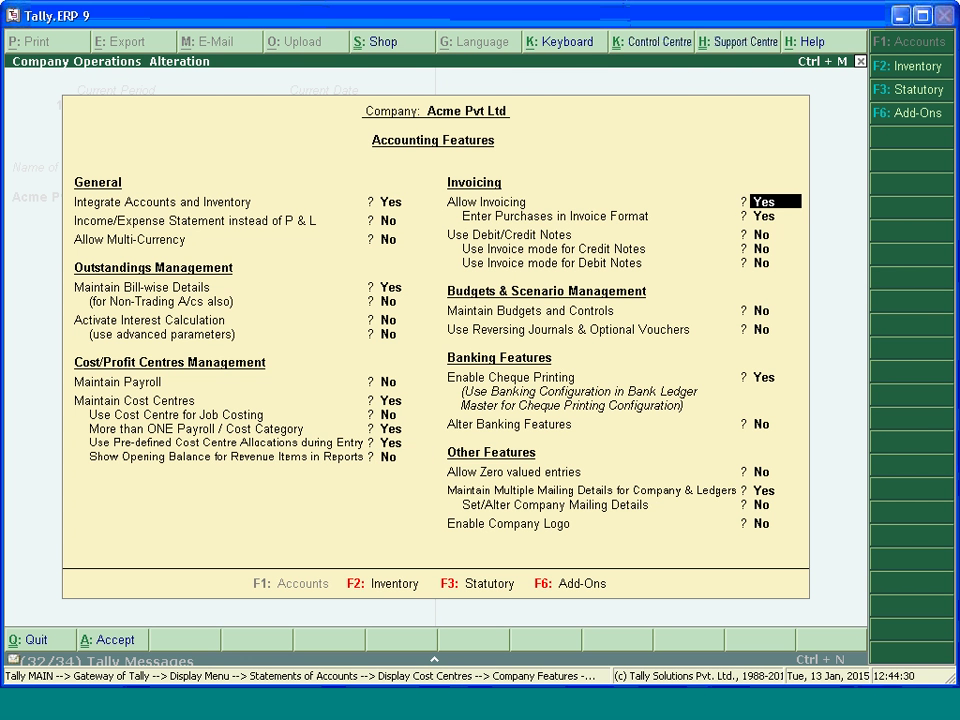
key(ctrl+a)
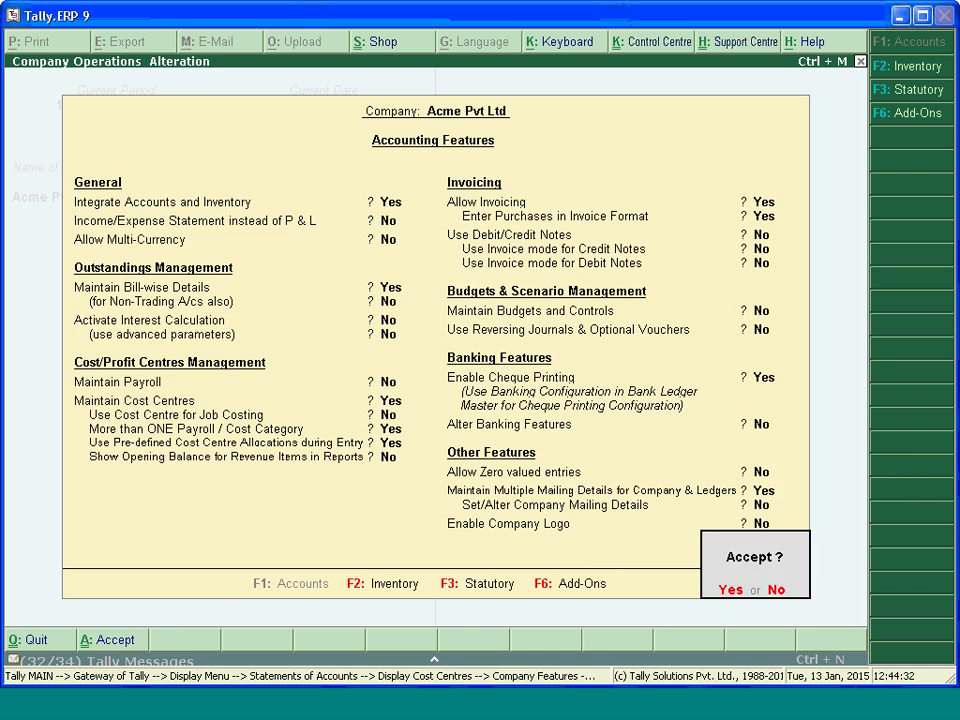
key(Return)
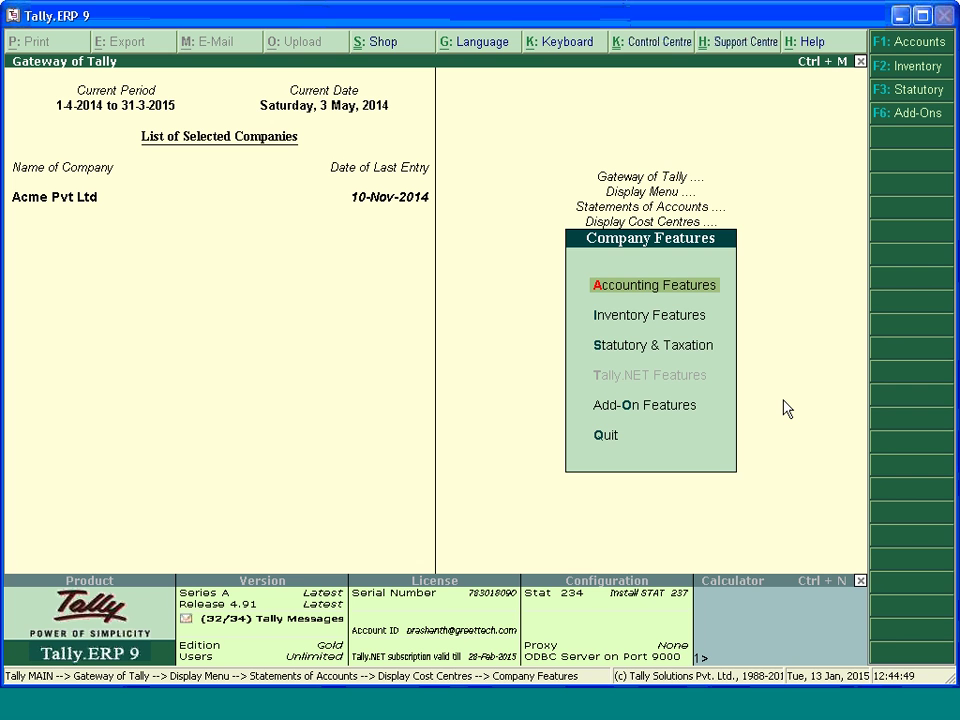
Start a new payment voucher and assign it the Electricity Charges cost centre class.
key(Escape)
key(Escape)
key(Escape)
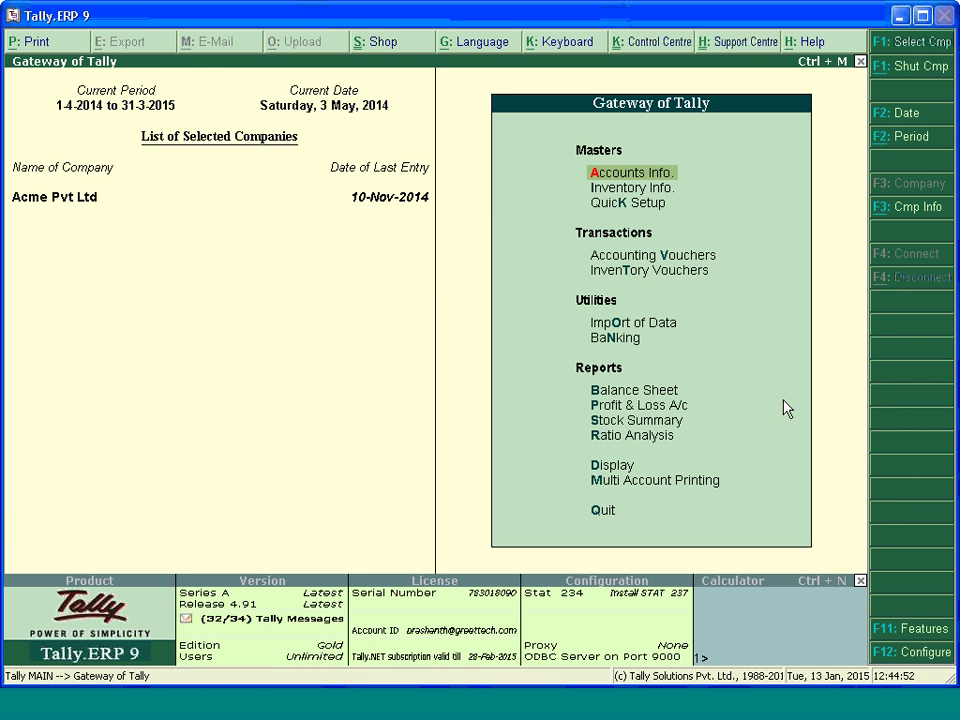
key(v)
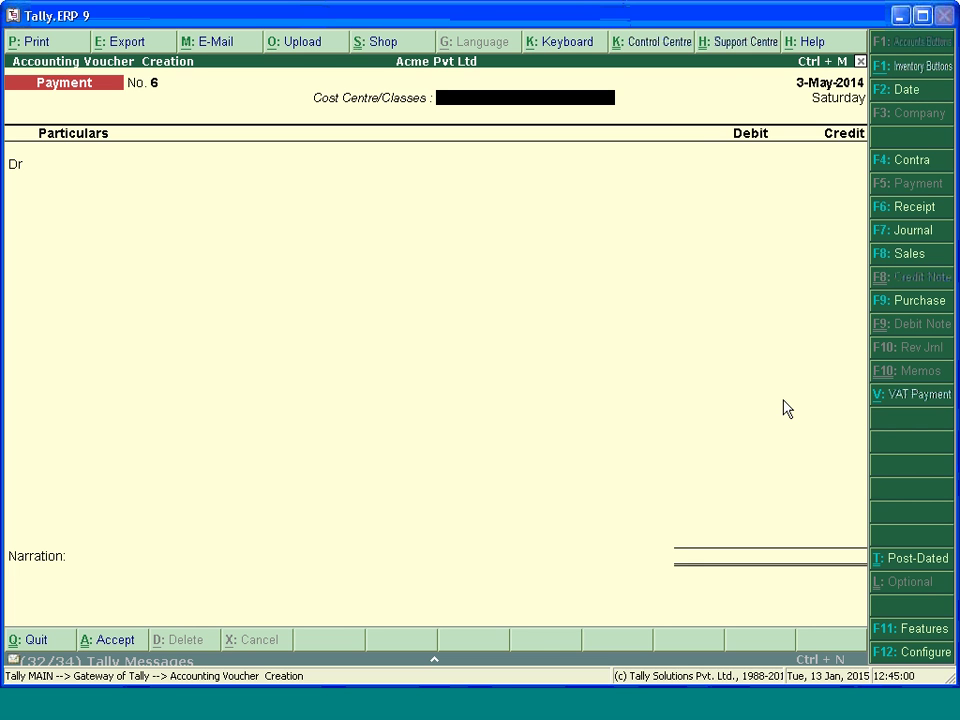
key(BackSpace)
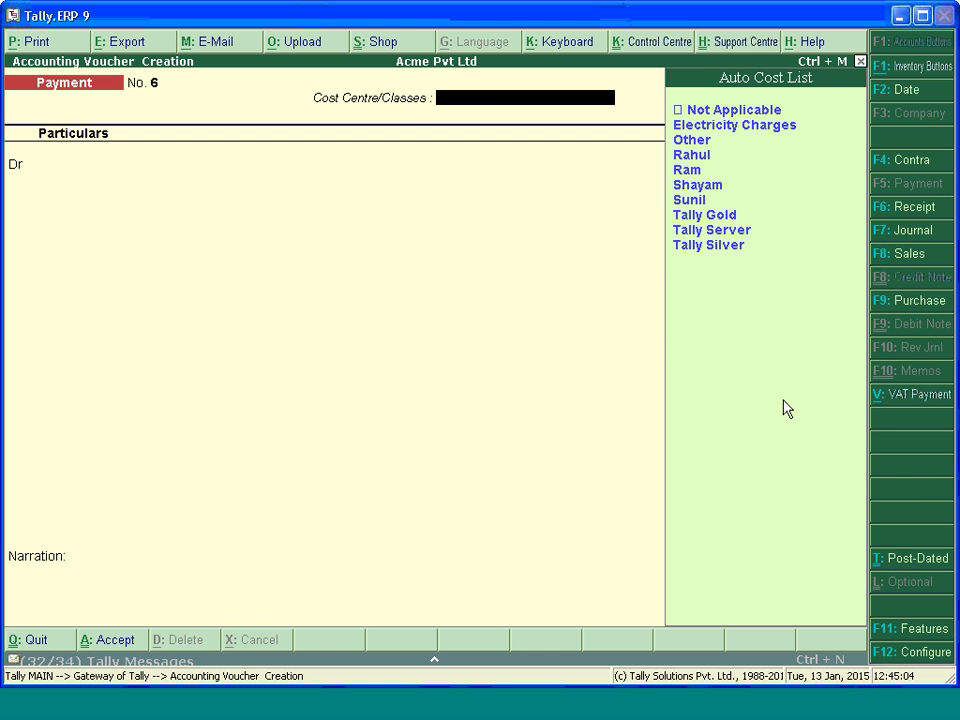
key(Down)
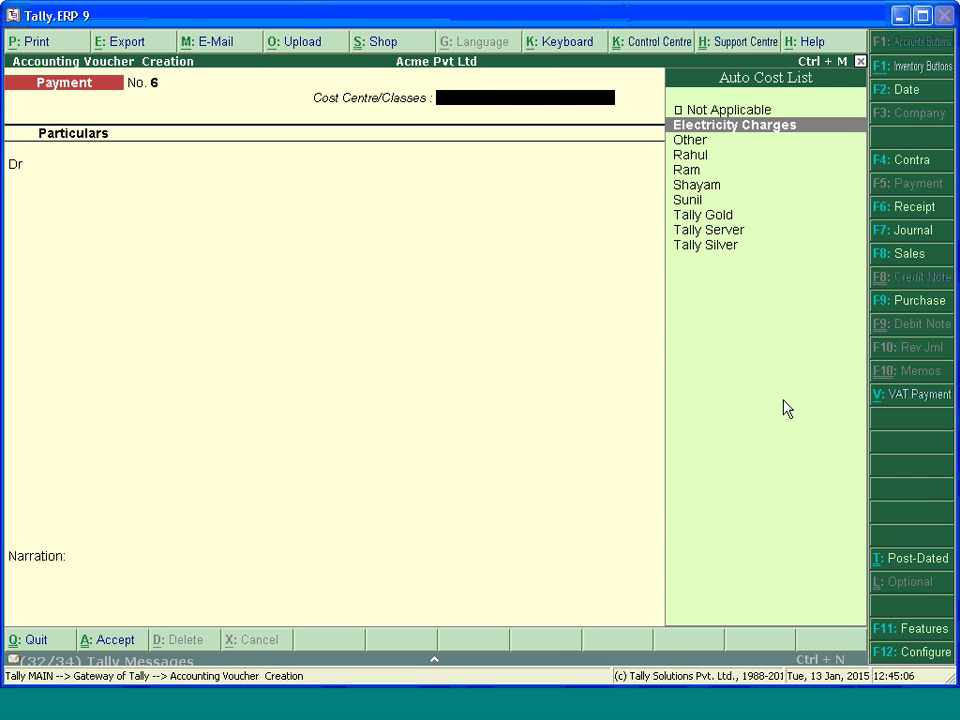
key(Return)
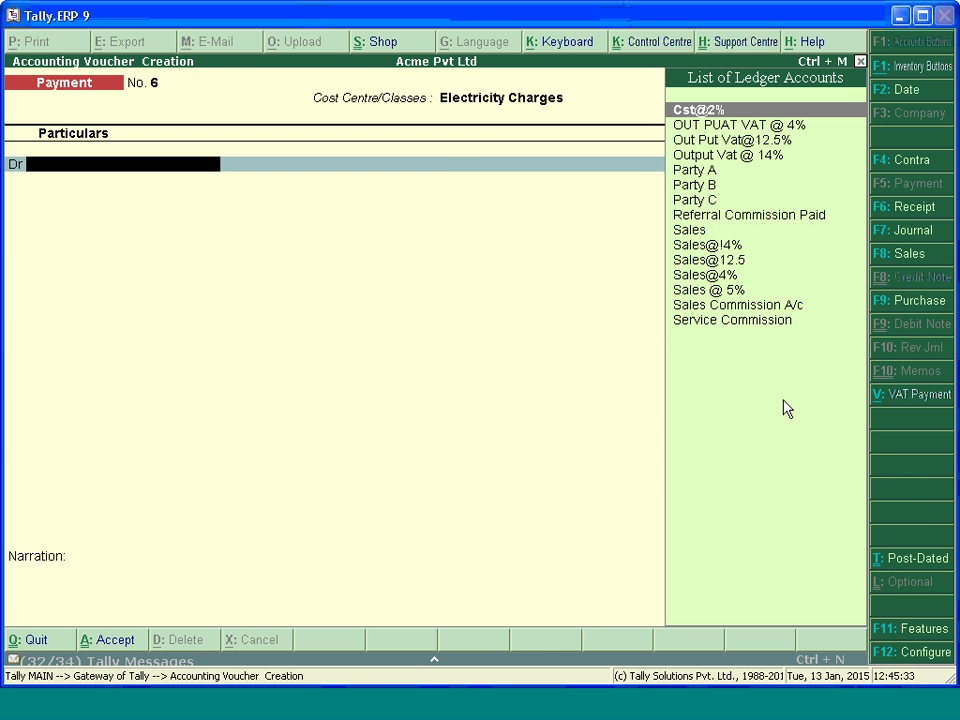
Create a new ledger from the voucher's debit line and name it Electricity A/c, without an alias.
key(alt+c)
text(E)
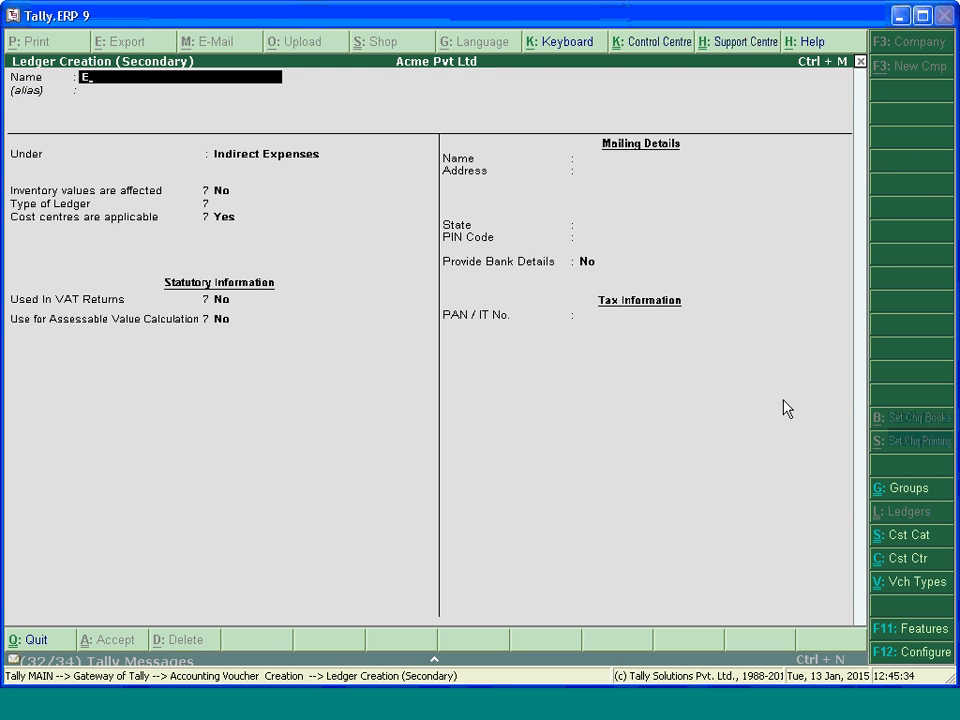
text(l)
key(BackSpace)
text(lectroi)
key(BackSpace)
key(BackSpace)
text(icity A/c)
key(Return)
key(Return)
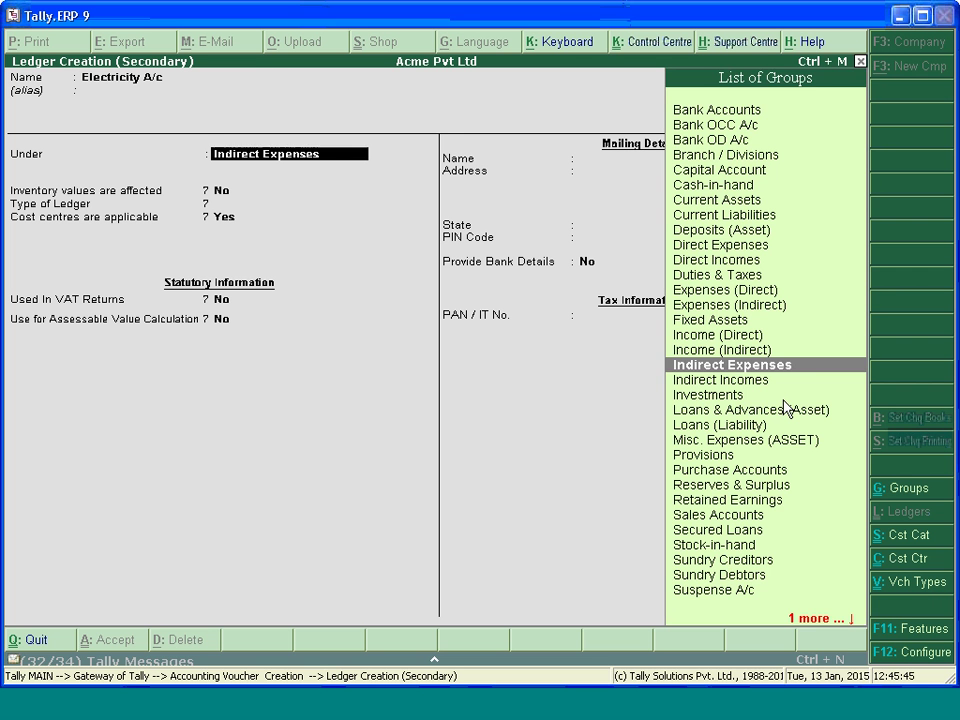
Place the Electricity A/c ledger under Indirect Expenses with cost centres applicable and save it.
key(Return)
key(Return)
key(Return)
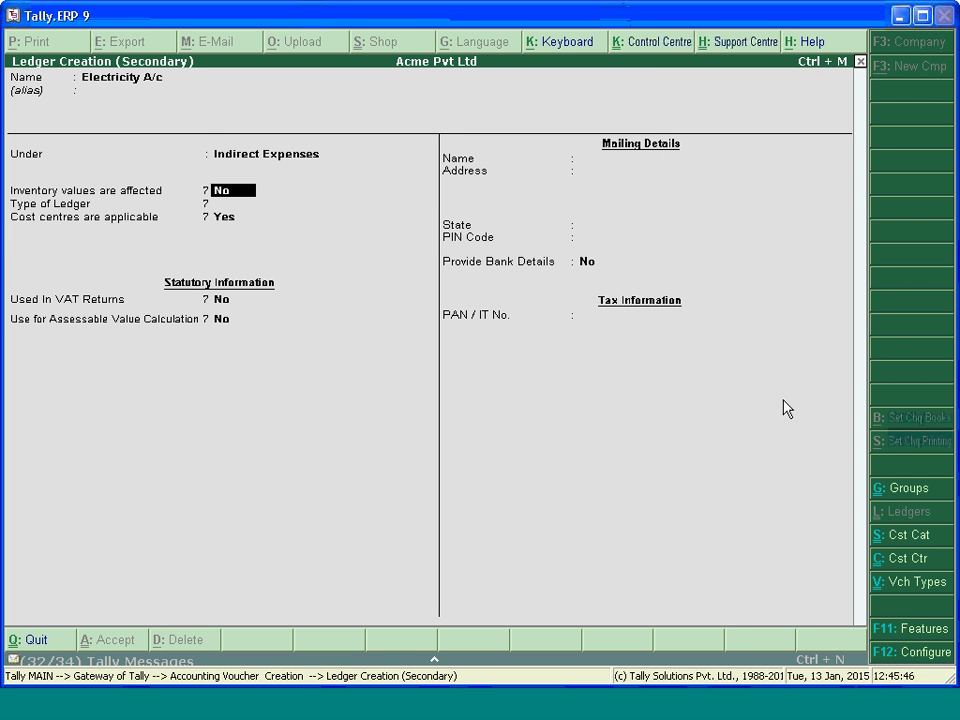
key(Return)
key(Return)
key(Return)
key(Return)
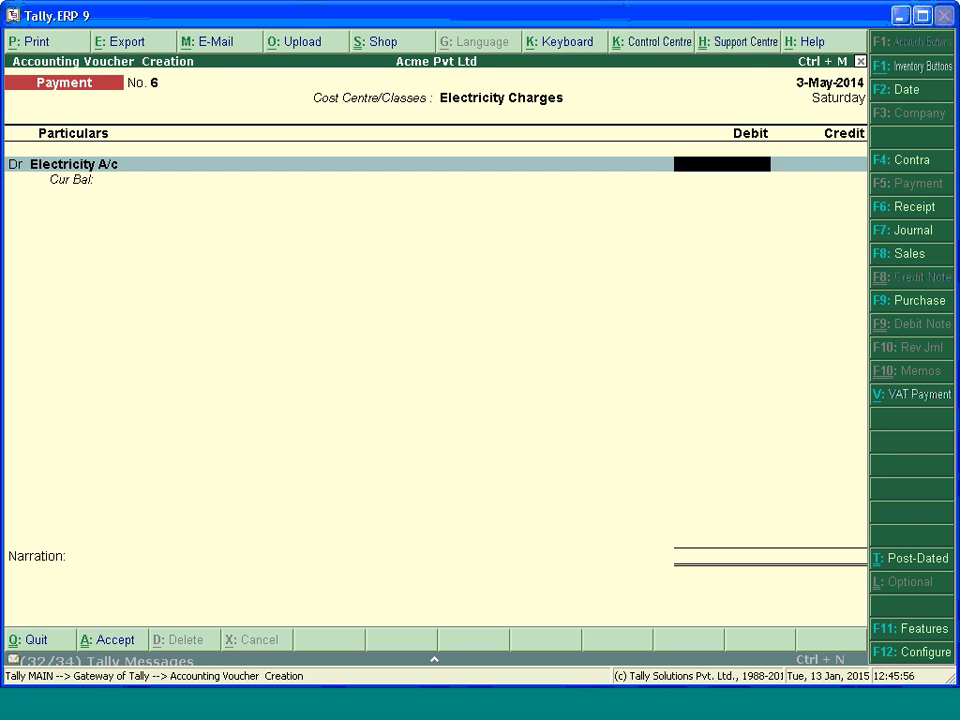
Debit Electricity A/c with 12,500 and continue to the credit ledger of the payment voucher.
text(12500)
key(Return)
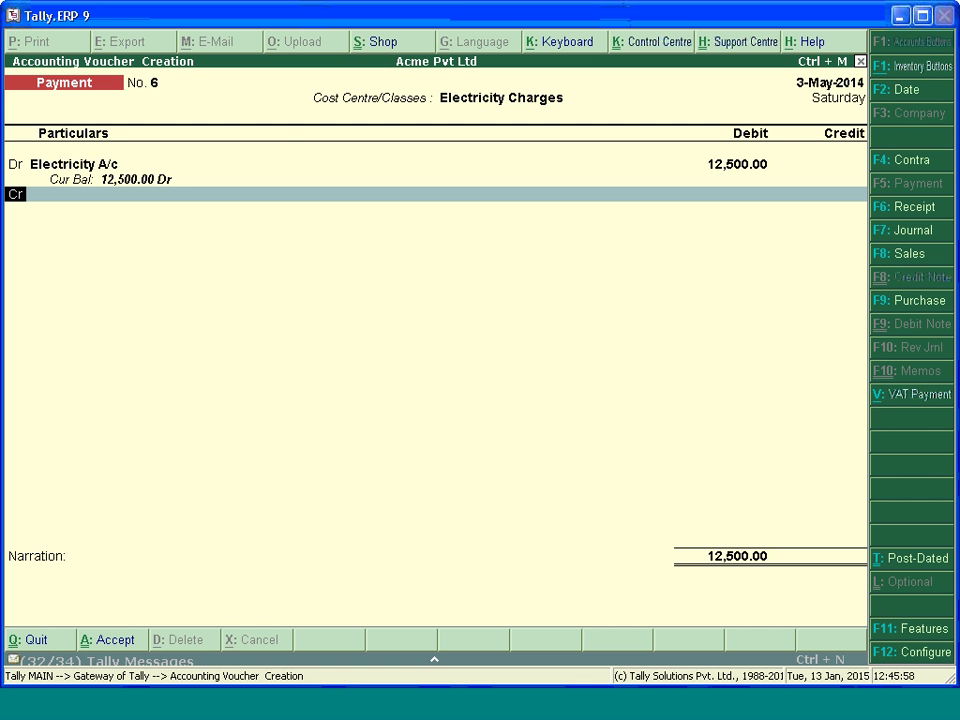
key(Return)
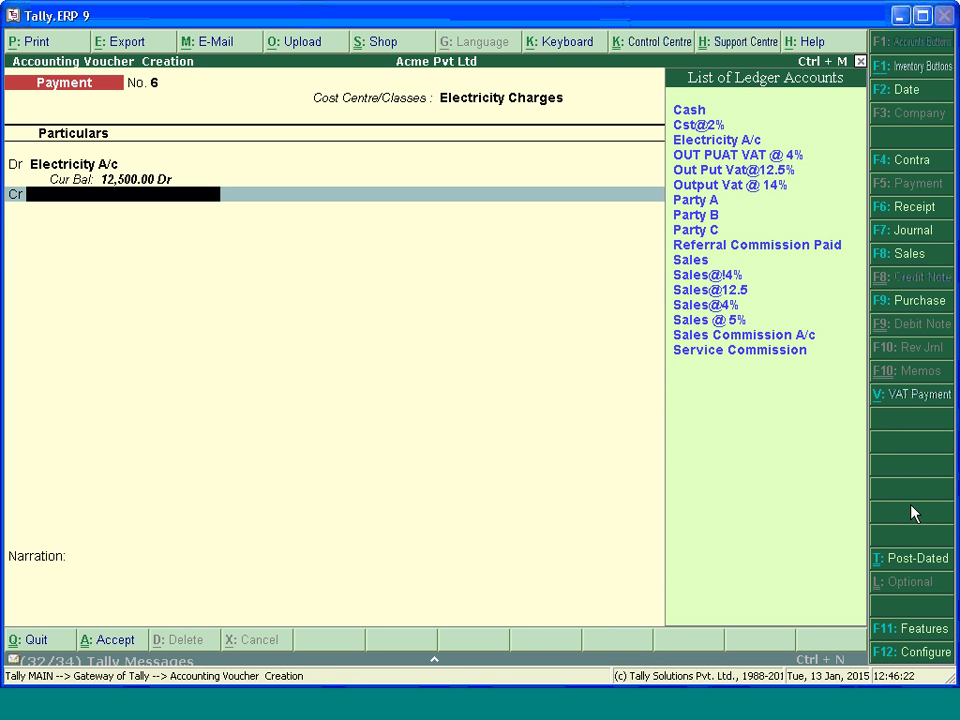
text(e)
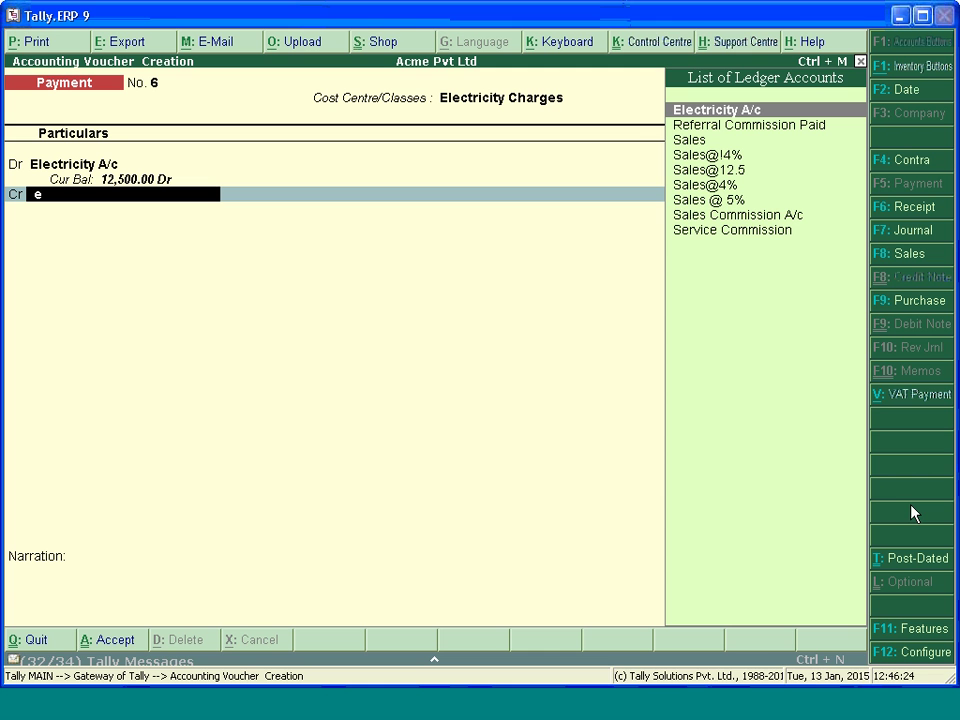
key(BackSpace)
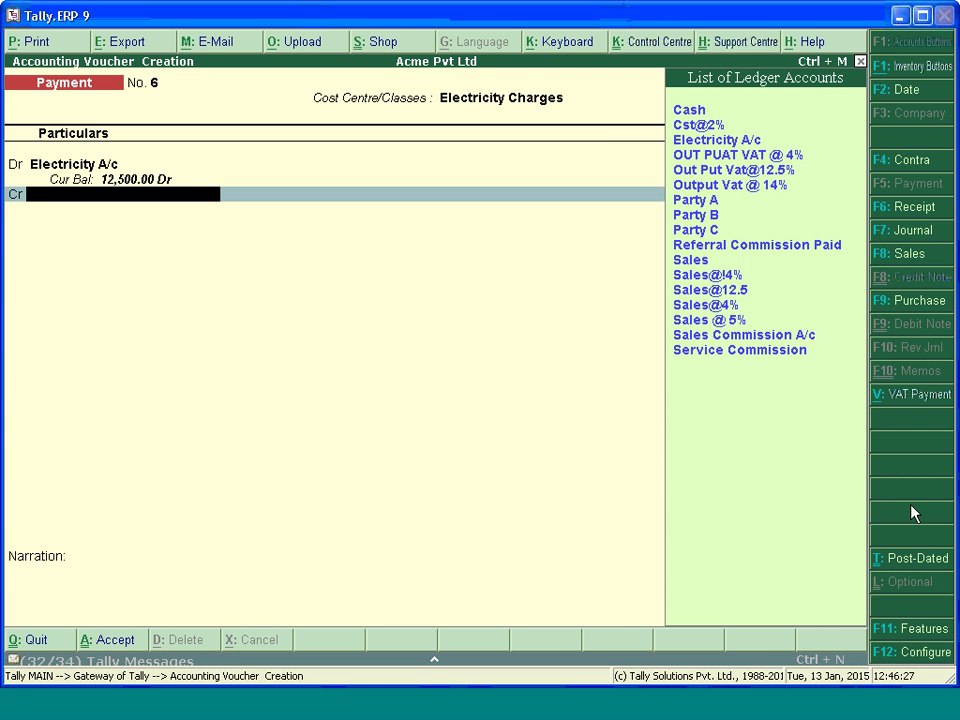
key(BackSpace)
key(Return)
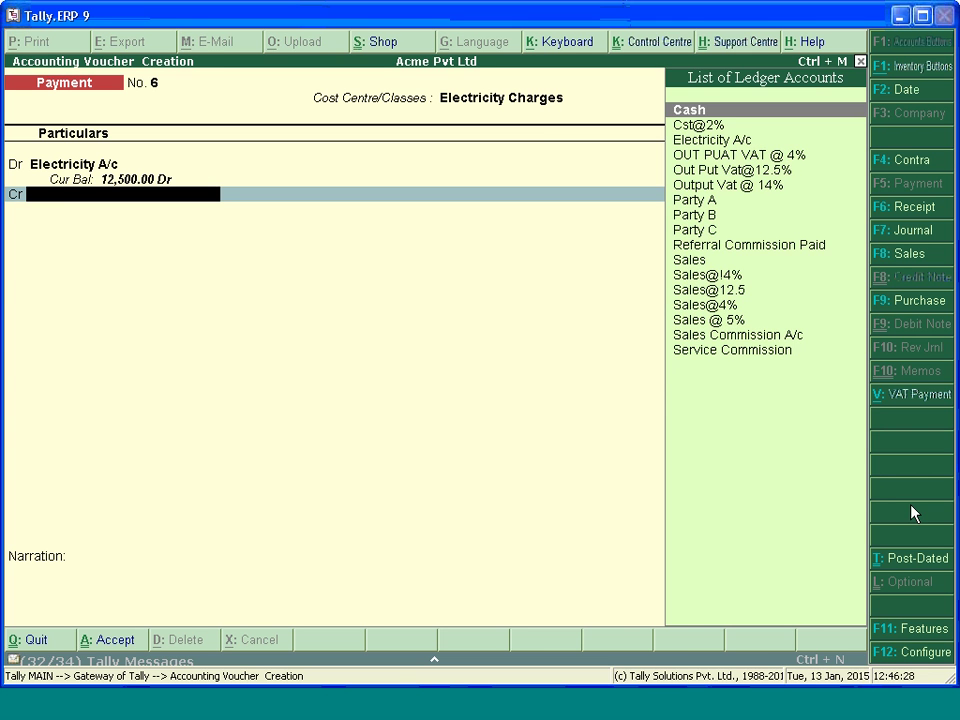
text(E)
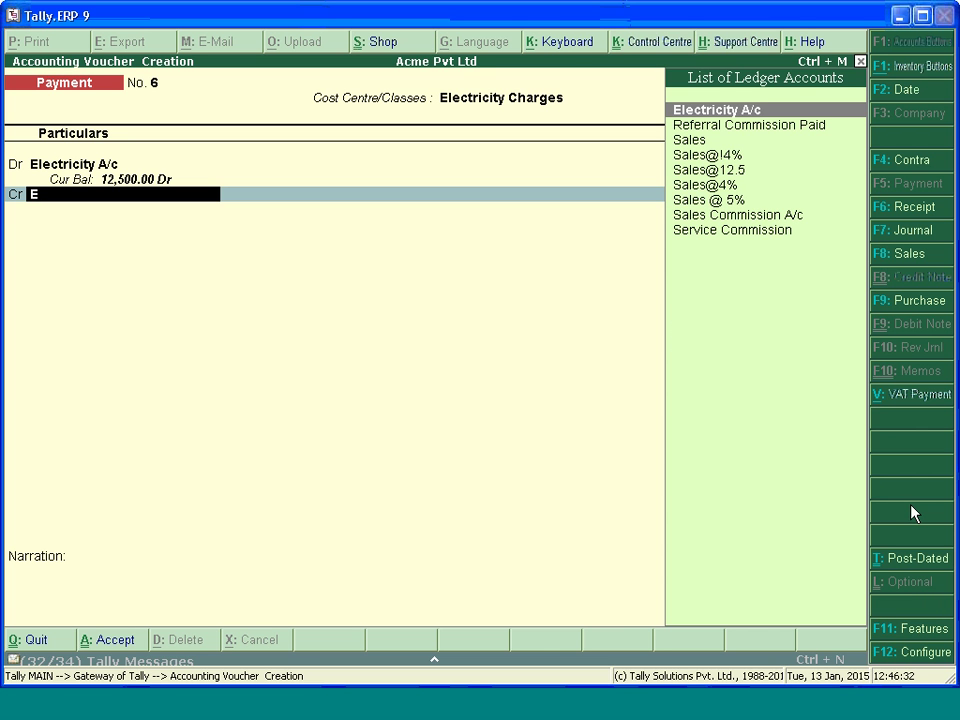
key(Escape)
key(BackSpace)
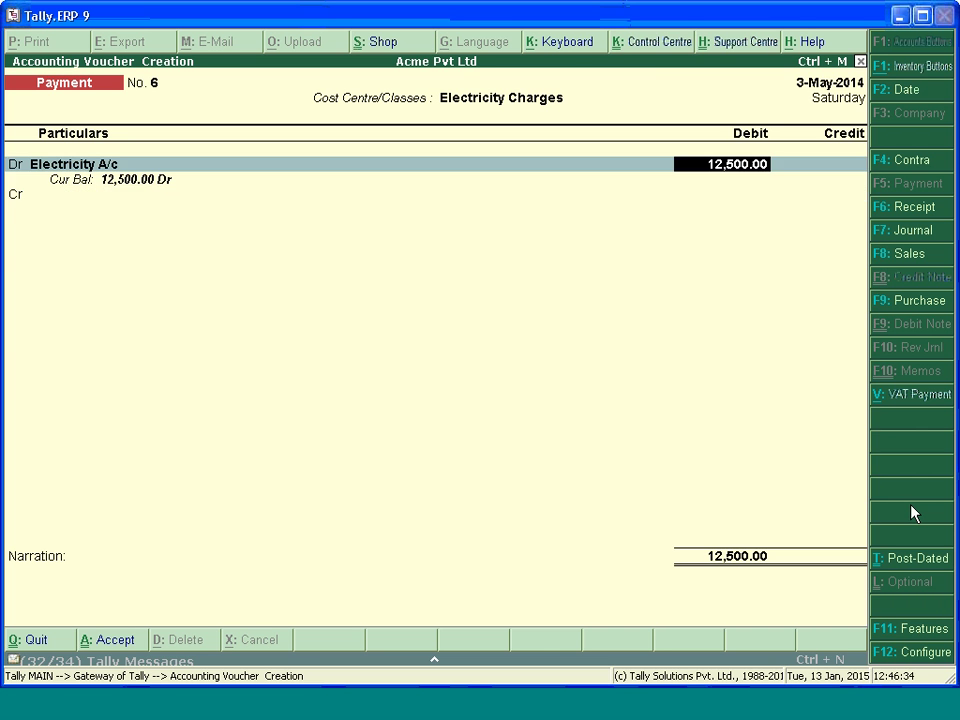
Check the cost centre setting in the Electricity A/c ledger master from the payment voucher and return to the voucher.
key(BackSpace)
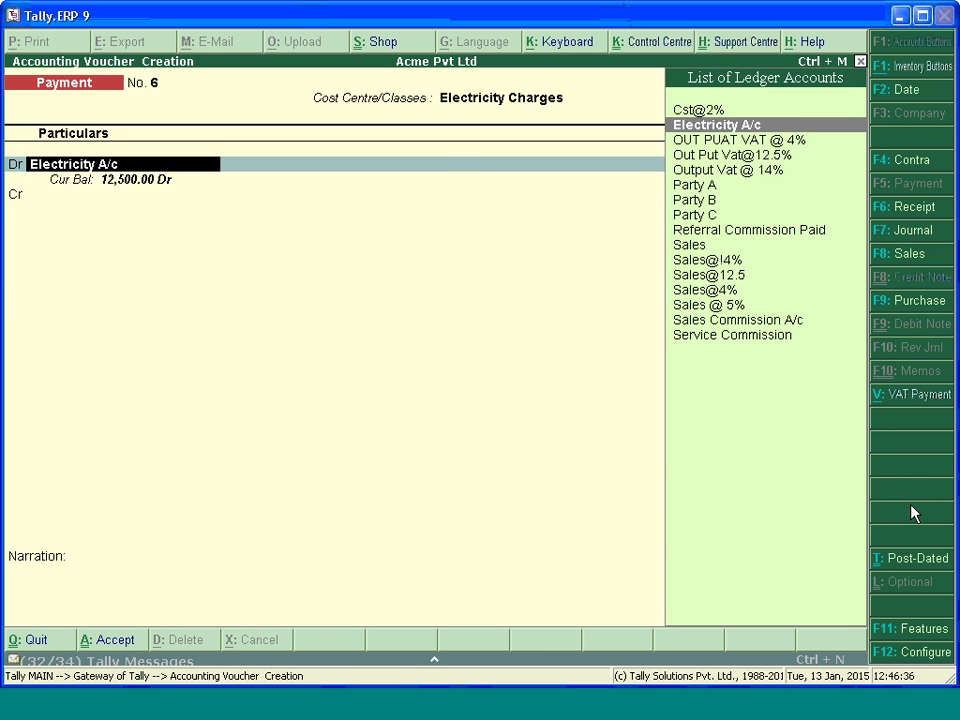
key(ctrl+Return)
key(Return)
key(Return)
key(Return)
key(Return)
key(Return)
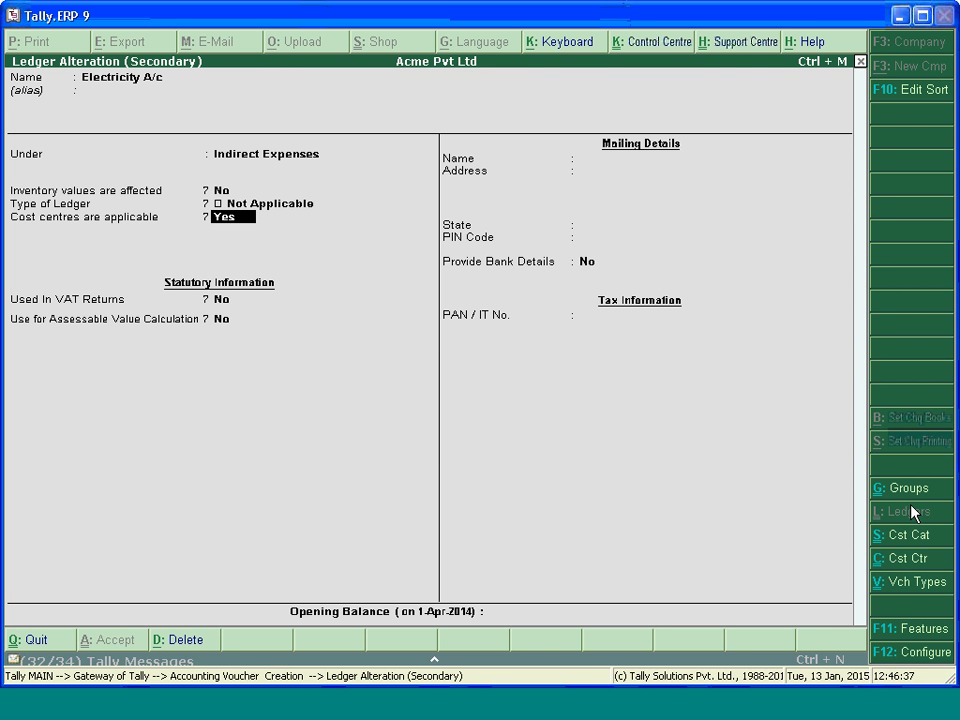
key(Return)
key(Return)
key(Return)
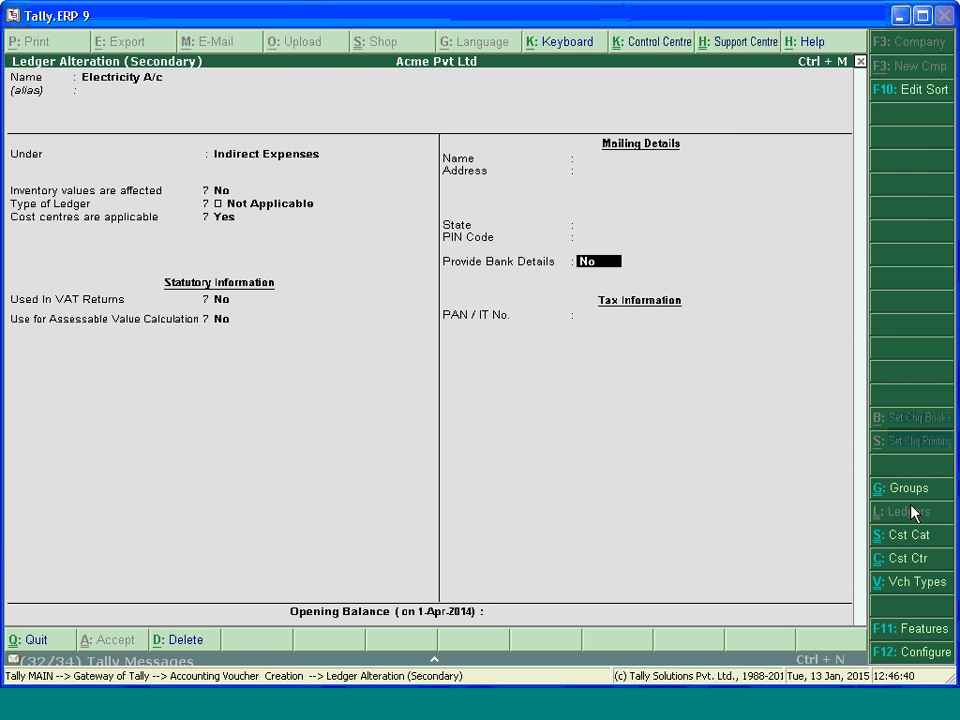
key(Return)
key(Return)
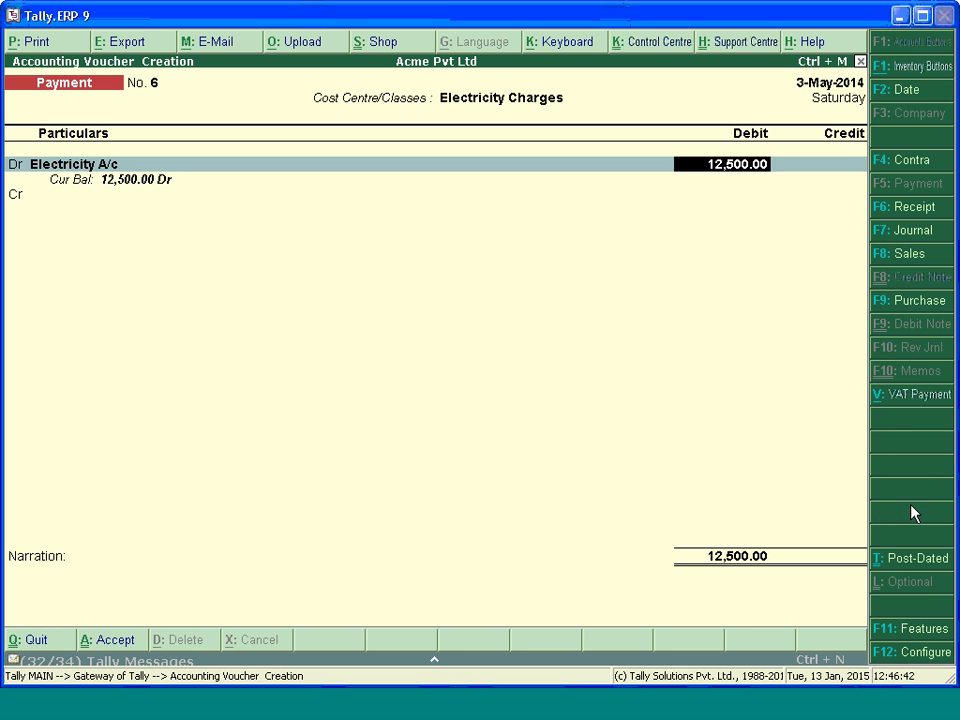
Accept the 12,500.00 debit to Electricity A/c and credit the same amount to Cash.
key(Return)
key(Return)
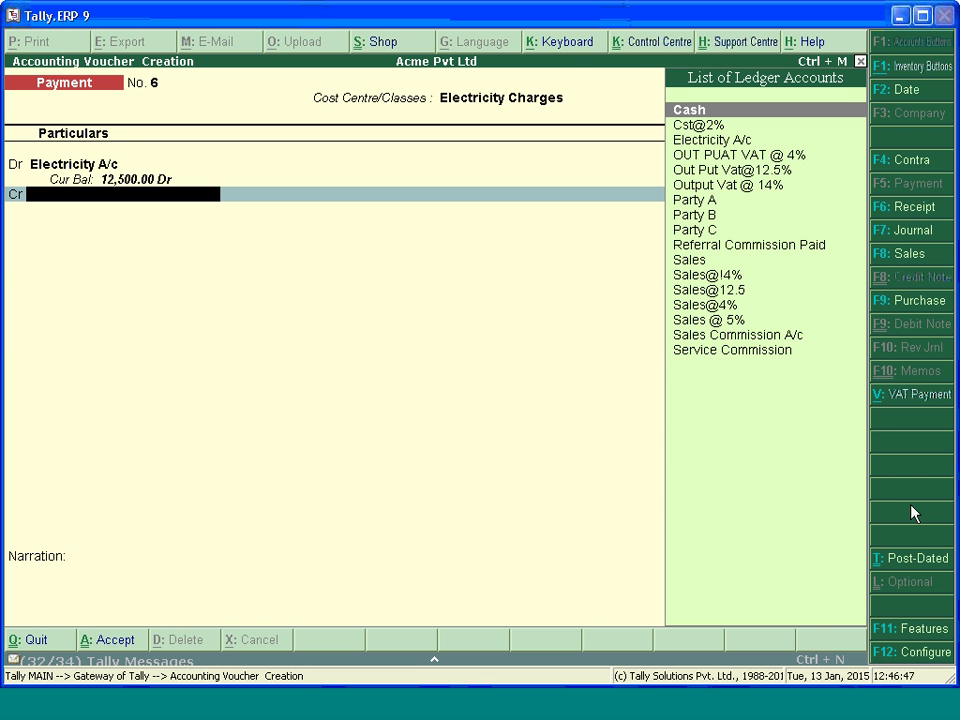
text(C)
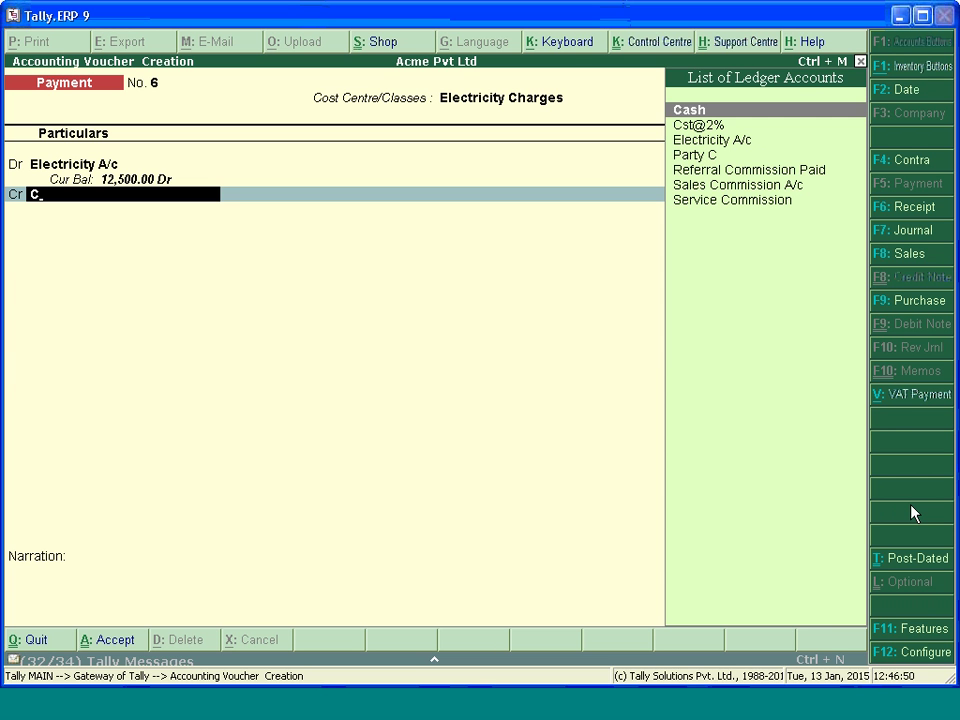
key(Return)
key(Return)
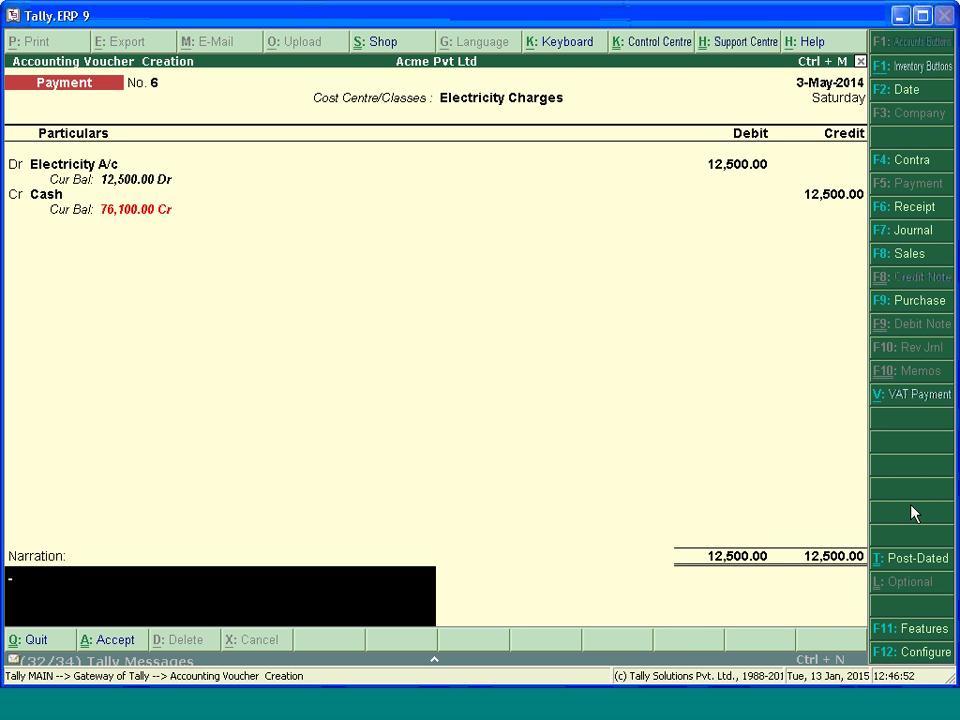
Enter the narration "Being Electricity Charges paid" and save the payment voucher.
text(Being Electric)
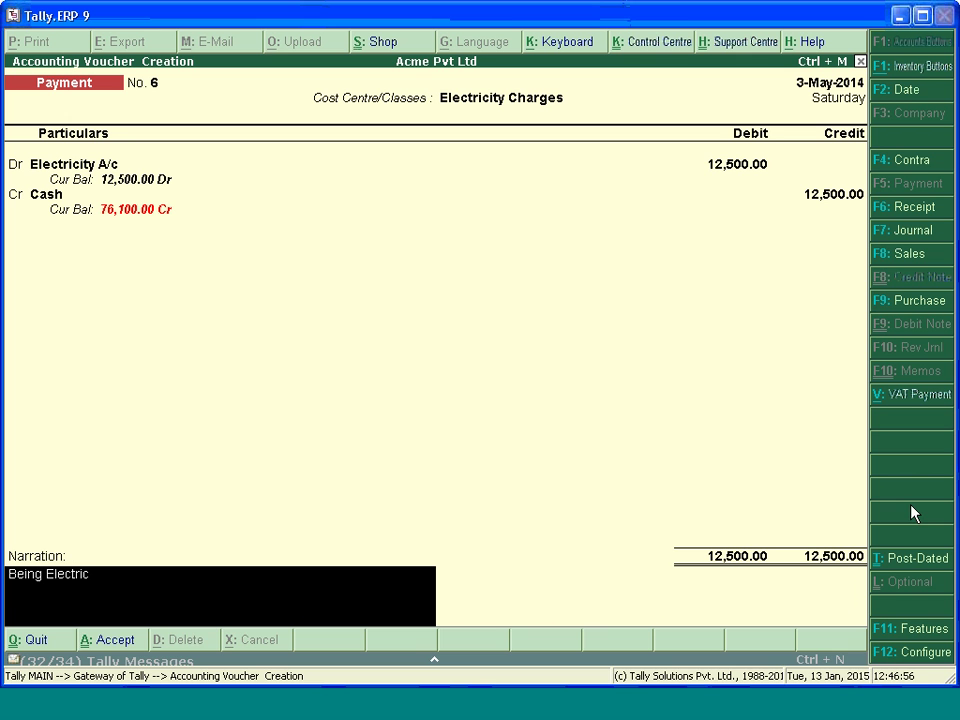
text(ity Chargesp)
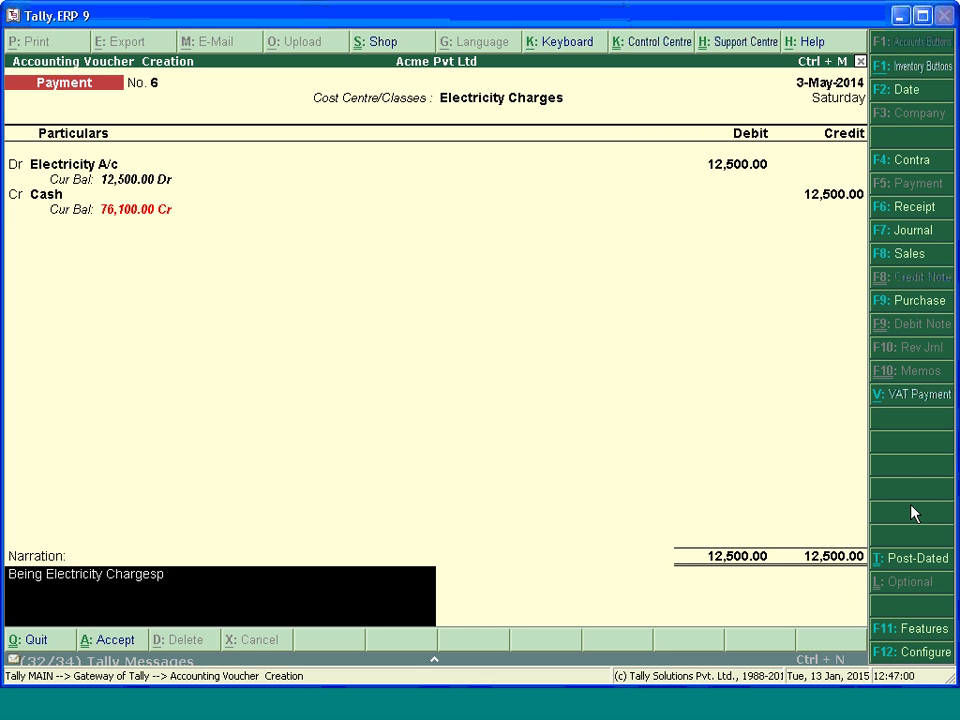
key(BackSpace)
text(pad)
key(BackSpace)
key(BackSpace)
key(BackSpace)
text(pad)
key(BackSpace)
text(id)
key(Return)
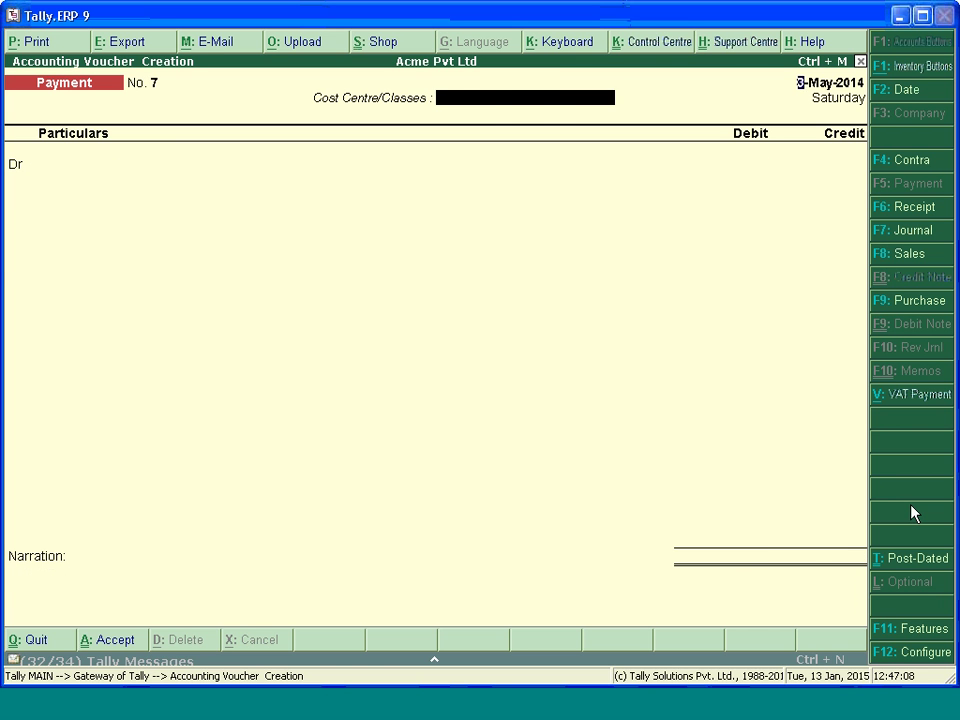
Reopen the saved electricity payment voucher to review its product line allocation, accept it again and leave voucher entry.
key(Page_Up)
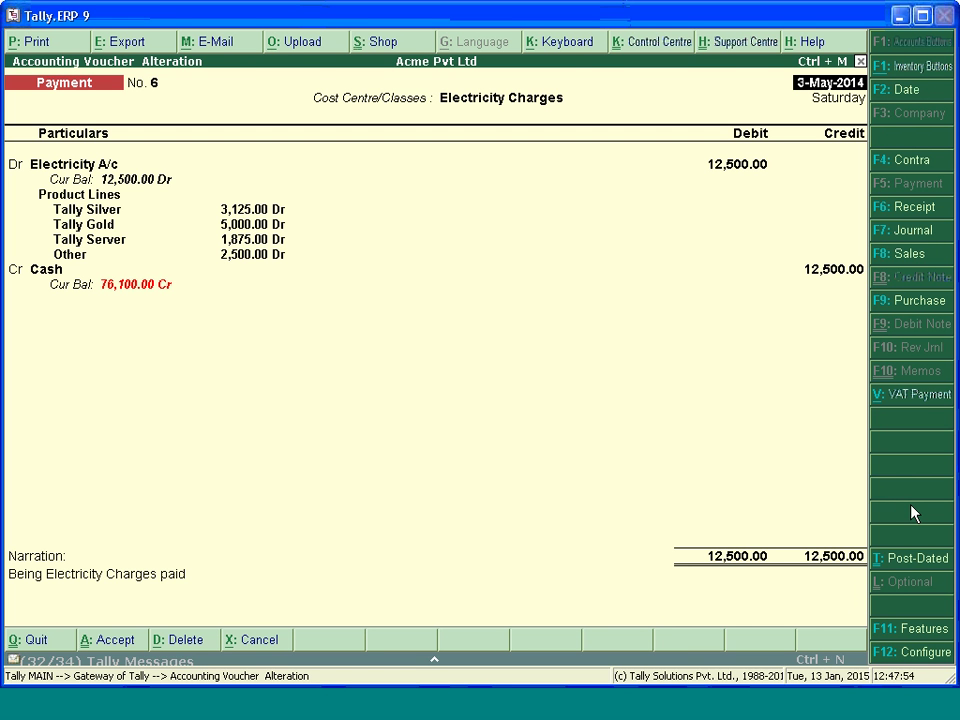
key(ctrl+a)
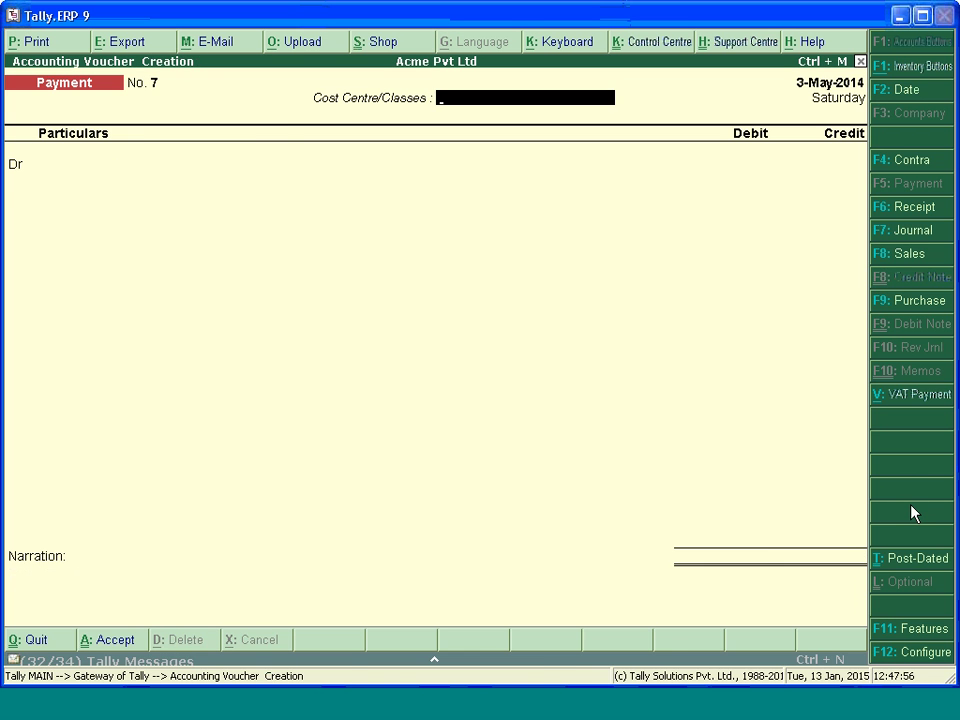
key(Escape)
Display the cost centres' Category Summary report from the statements of accounts, keeping its default period.
key(d)
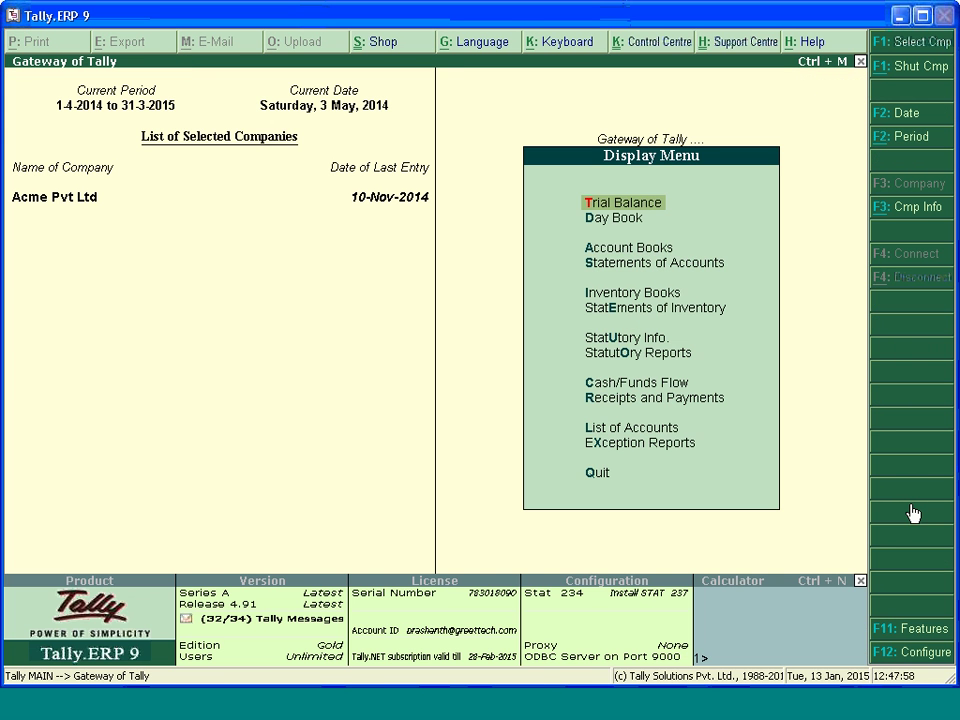
key(Down)
key(Down)
key(s)
key(Down)
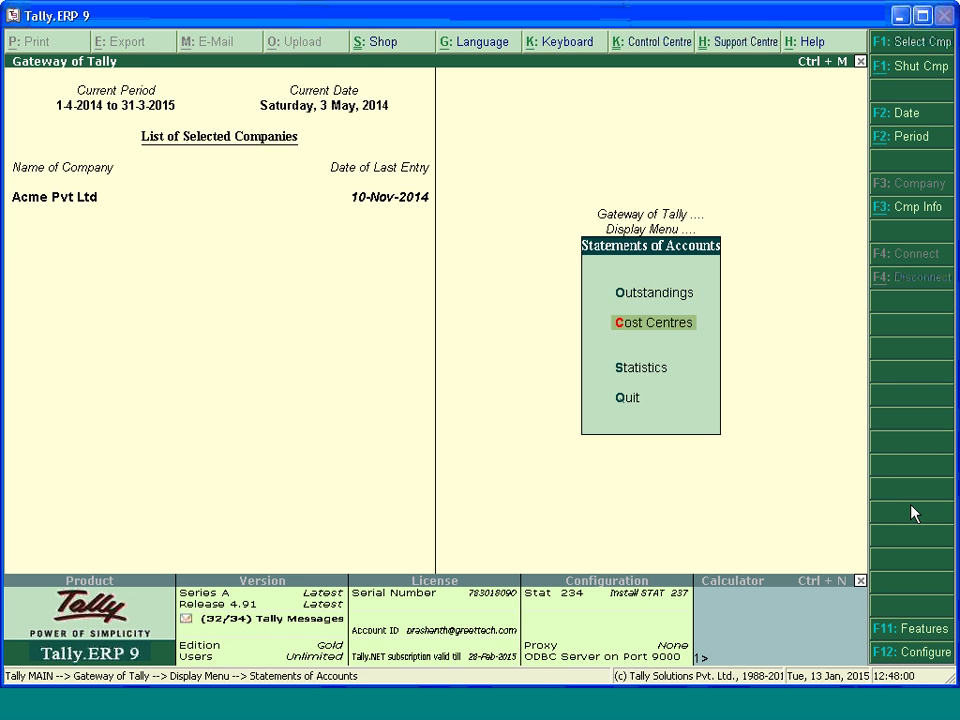
key(Return)
key(Down)
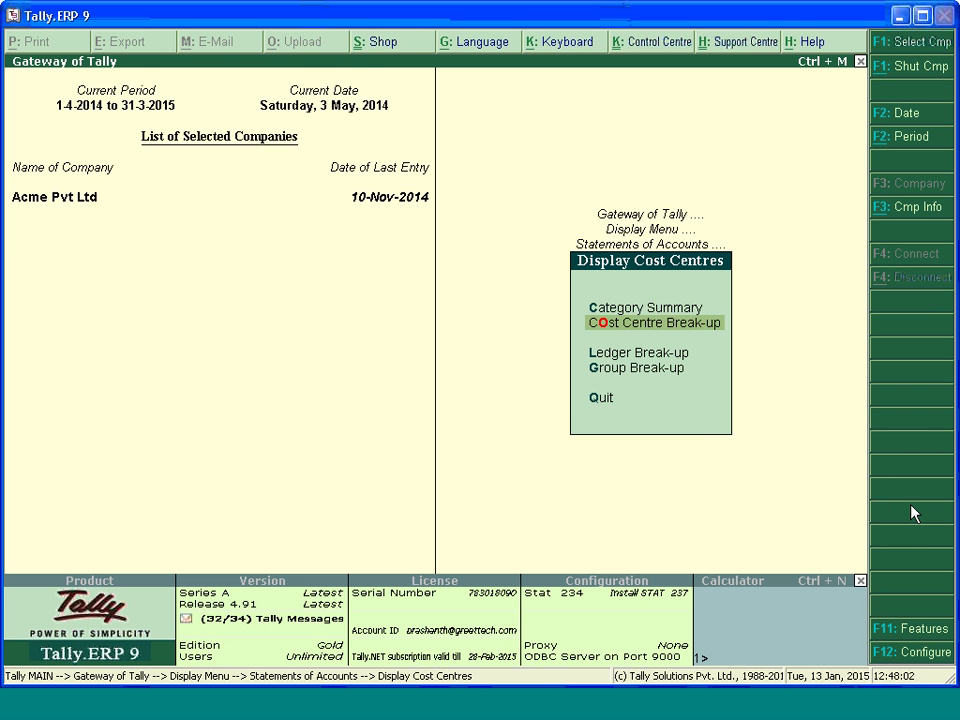
key(Return)
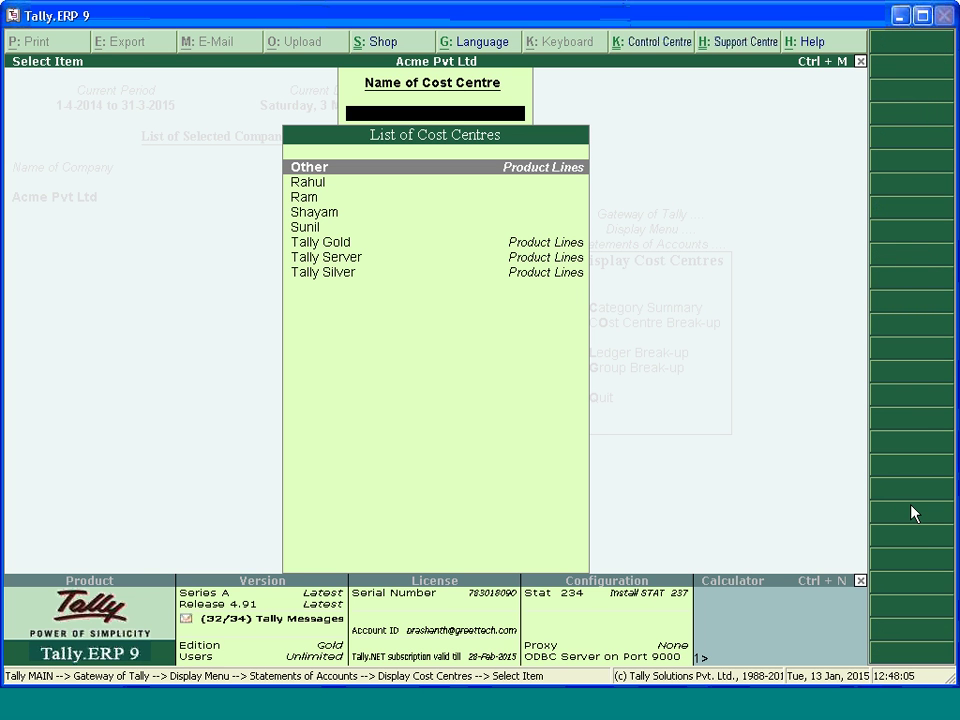
key(Escape)
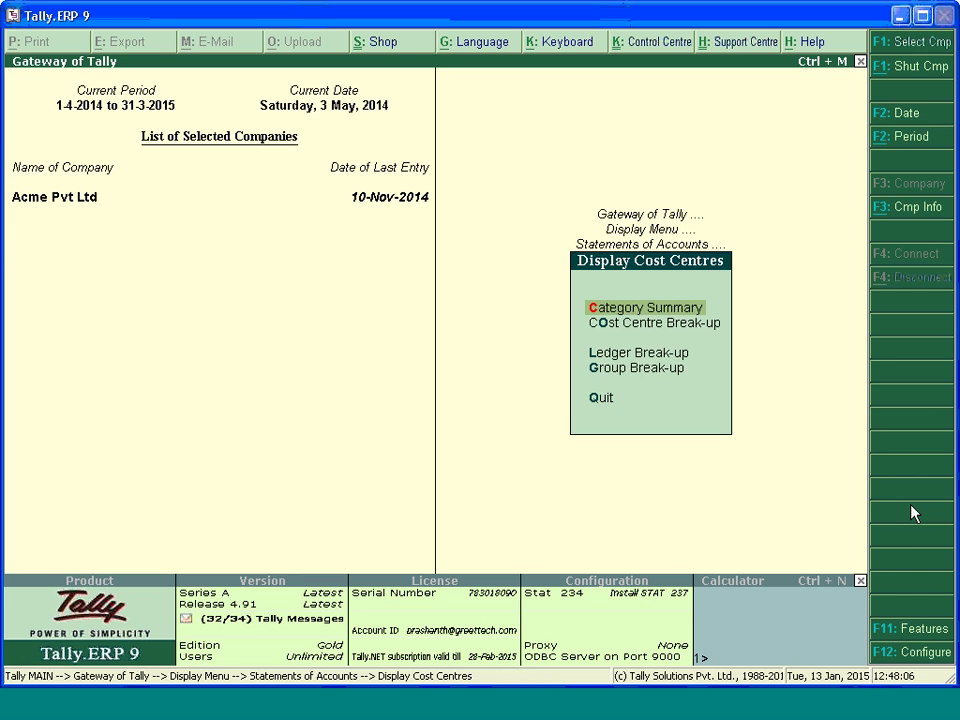
key(Return)
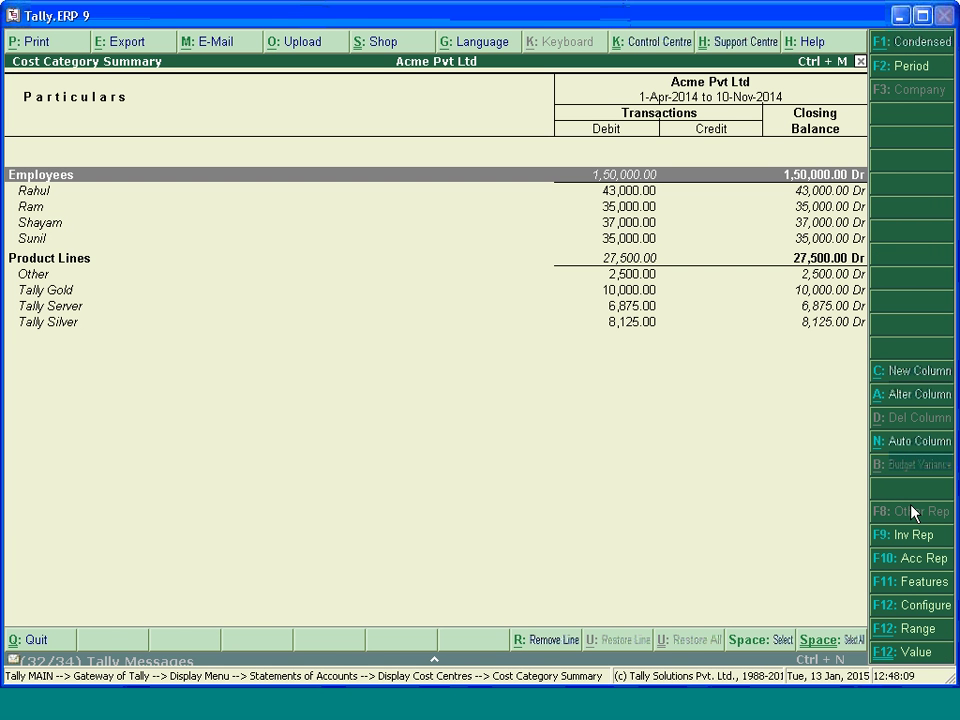
key(F2)
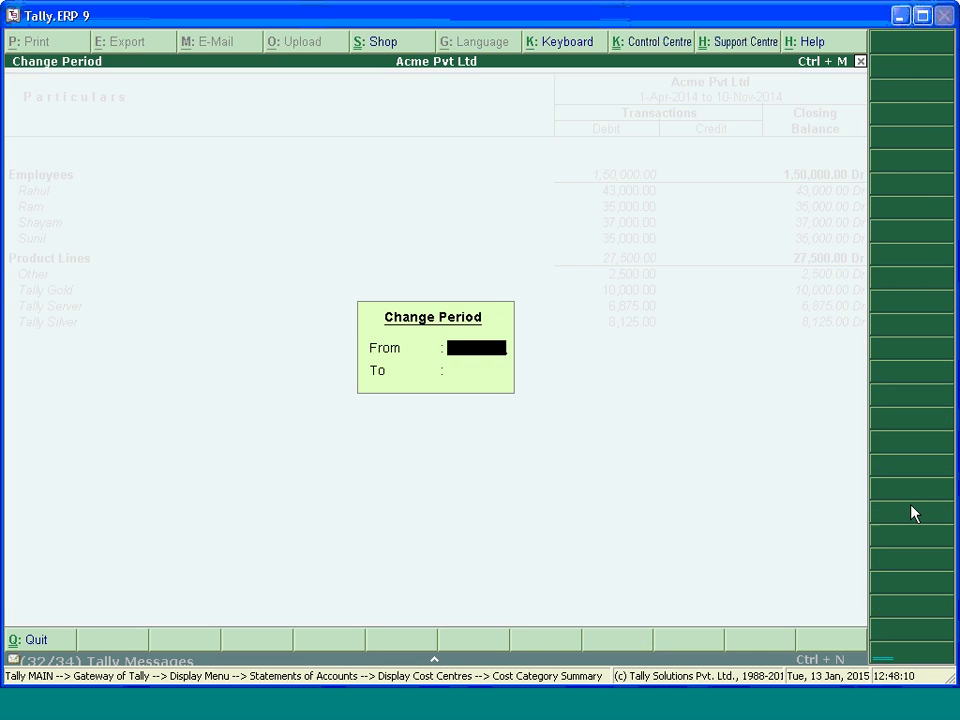
key(Return)
key(Return)
Examine the category summary rows, drill into Product Lines and its Other cost centre, and return to the summary.
key(Down)
key(Down)
key(Down)
key(Down)
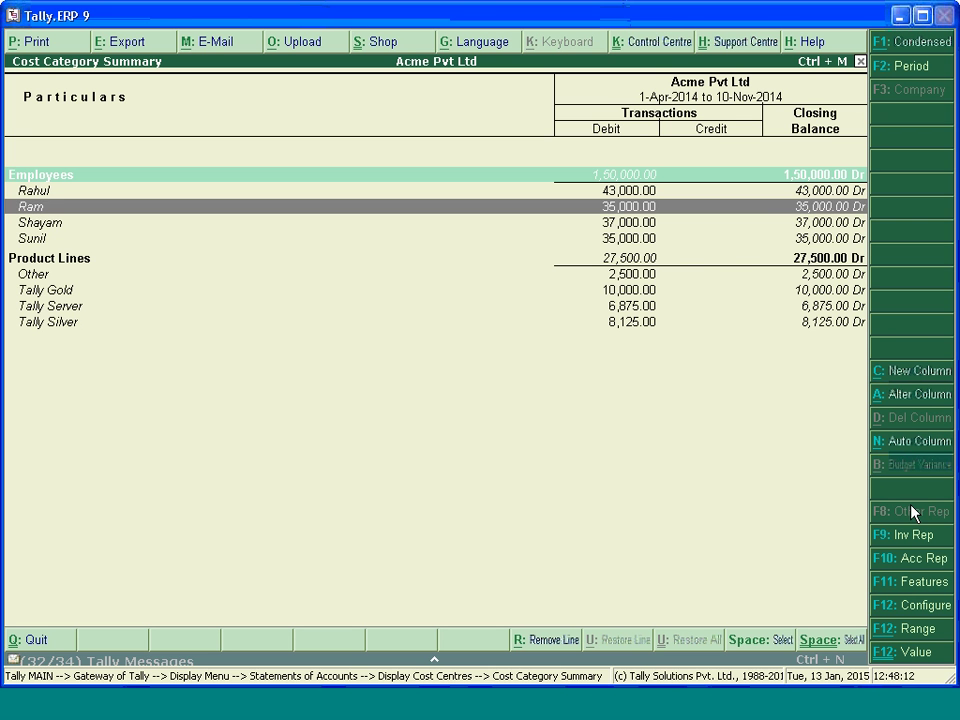
key(Down)
key(Down)
key(Up)
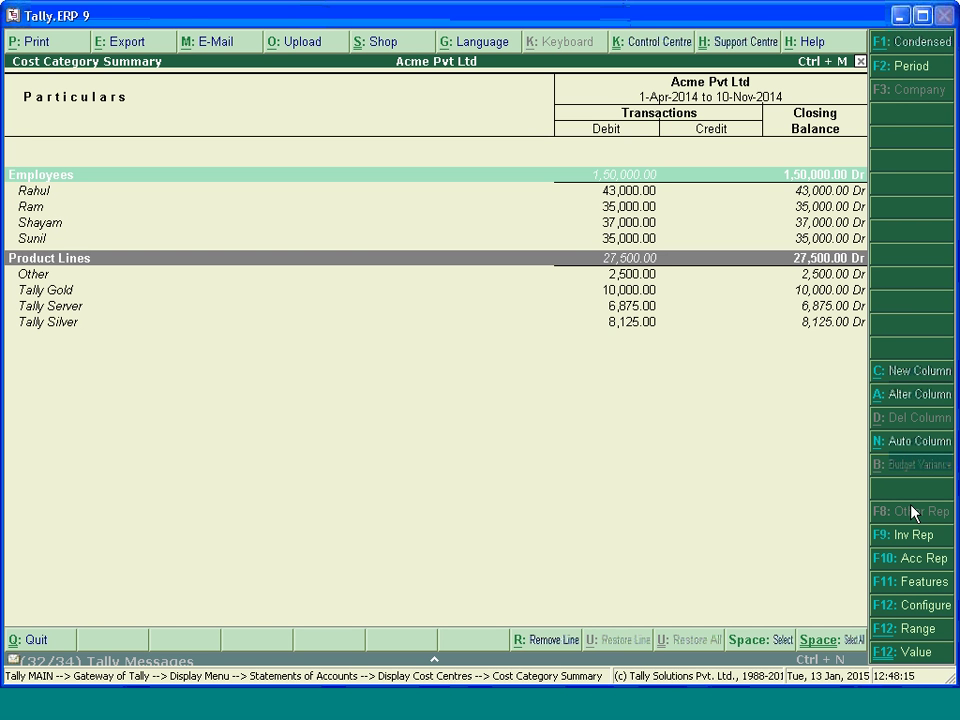
key(Return)
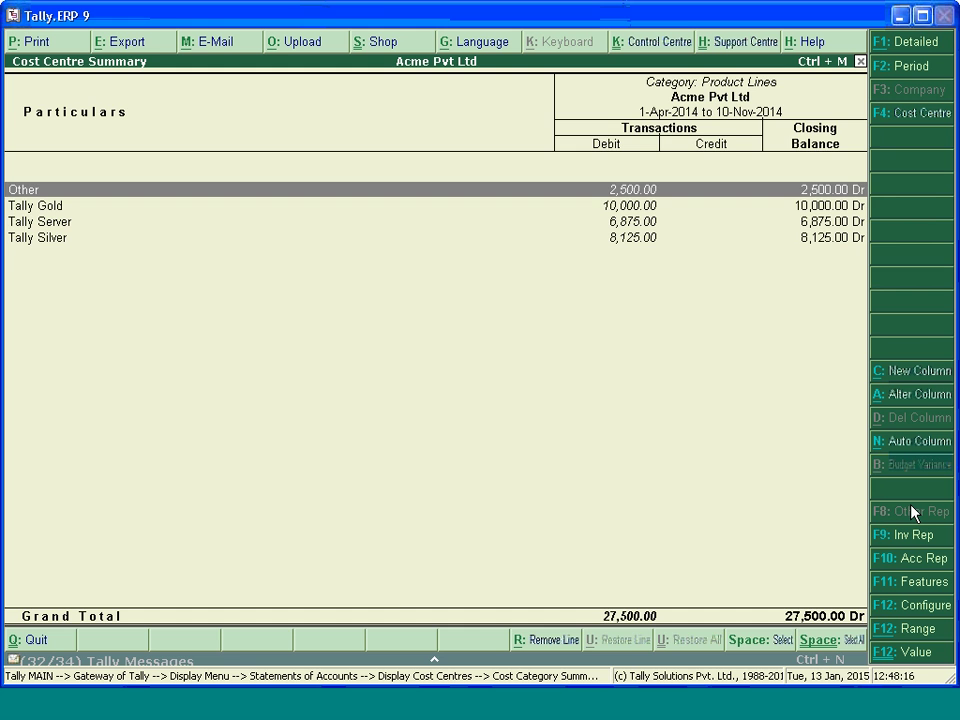
key(Return)
key(Escape)
key(Escape)
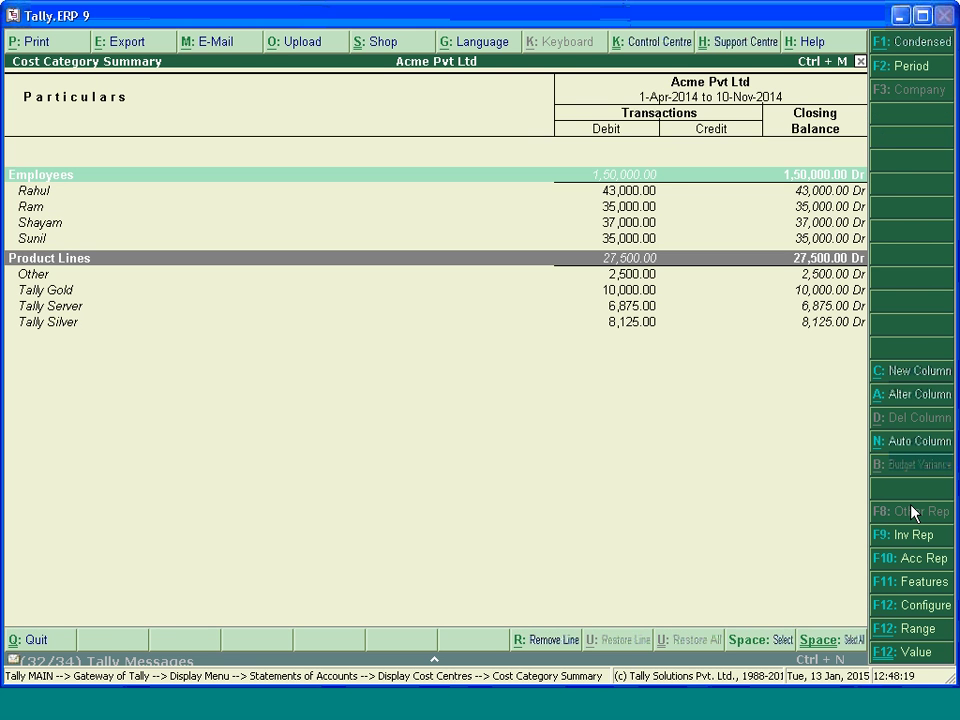
Leave the category summary and display the cost centre Ledger Break-up for Electricity A/c.
key(Escape)
key(o)
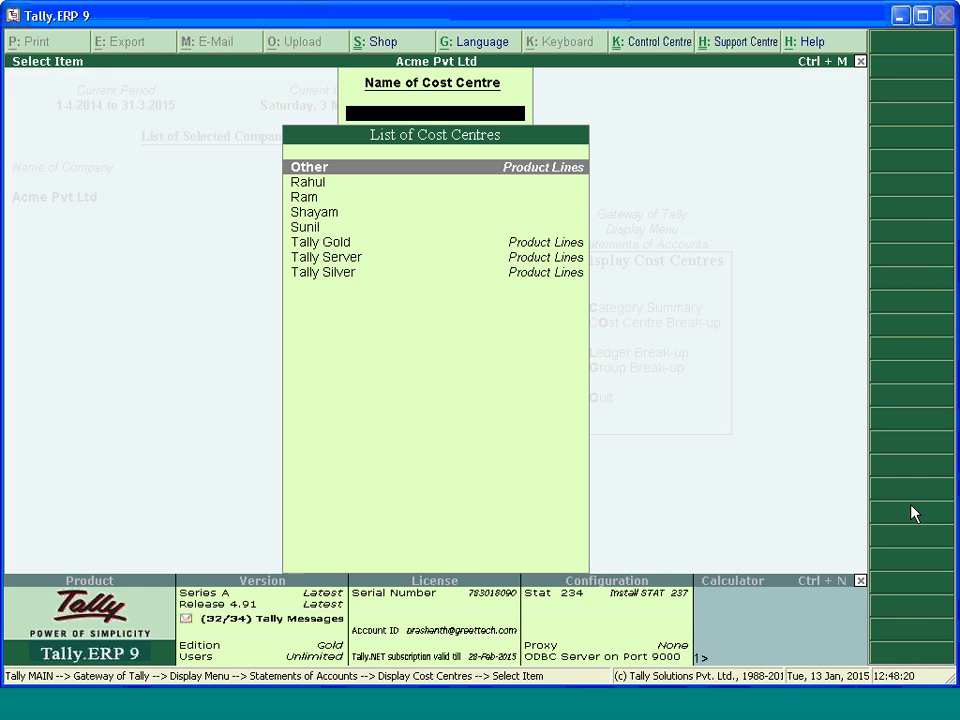
key(Escape)
key(Down)
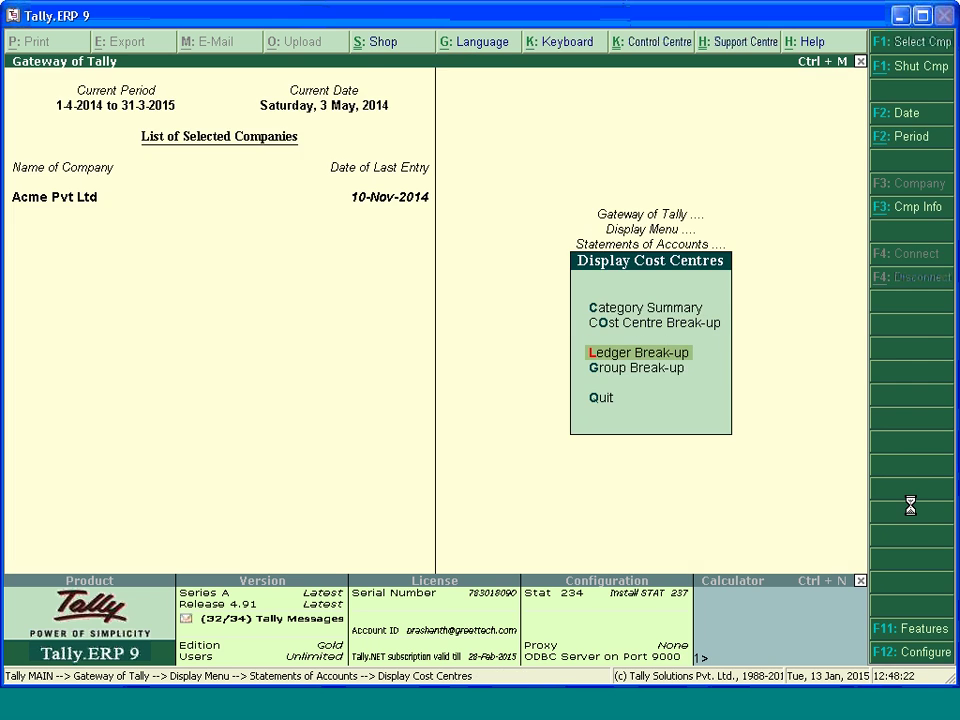
key(Return)
key(Return)
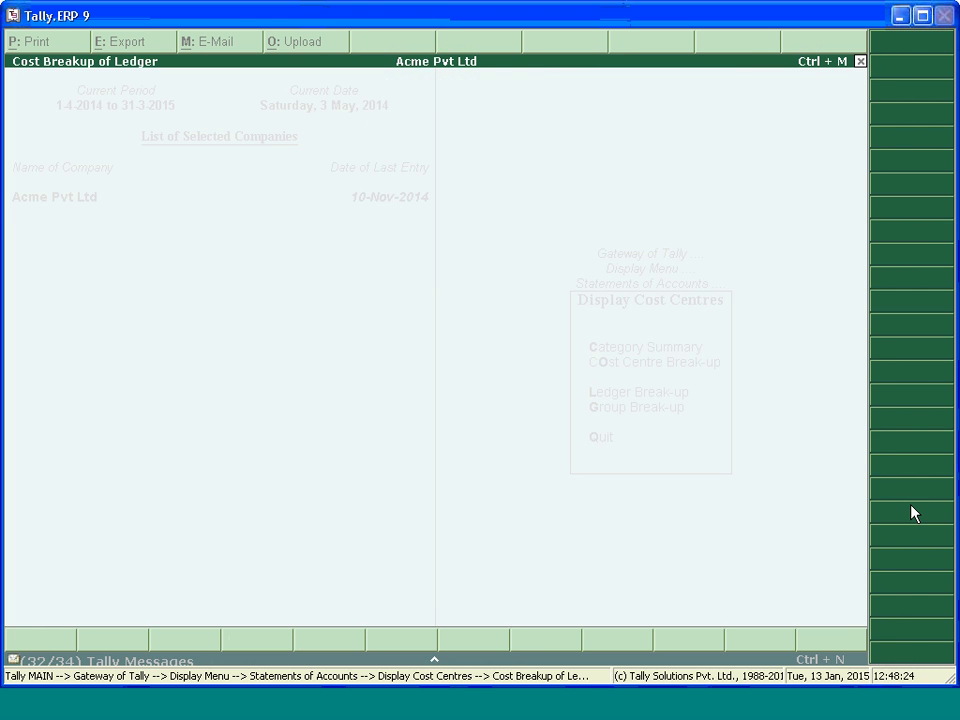
Examine how Electricity A/c is split across the product line cost centres, and close the report.
key(Down)
key(Down)
key(Up)
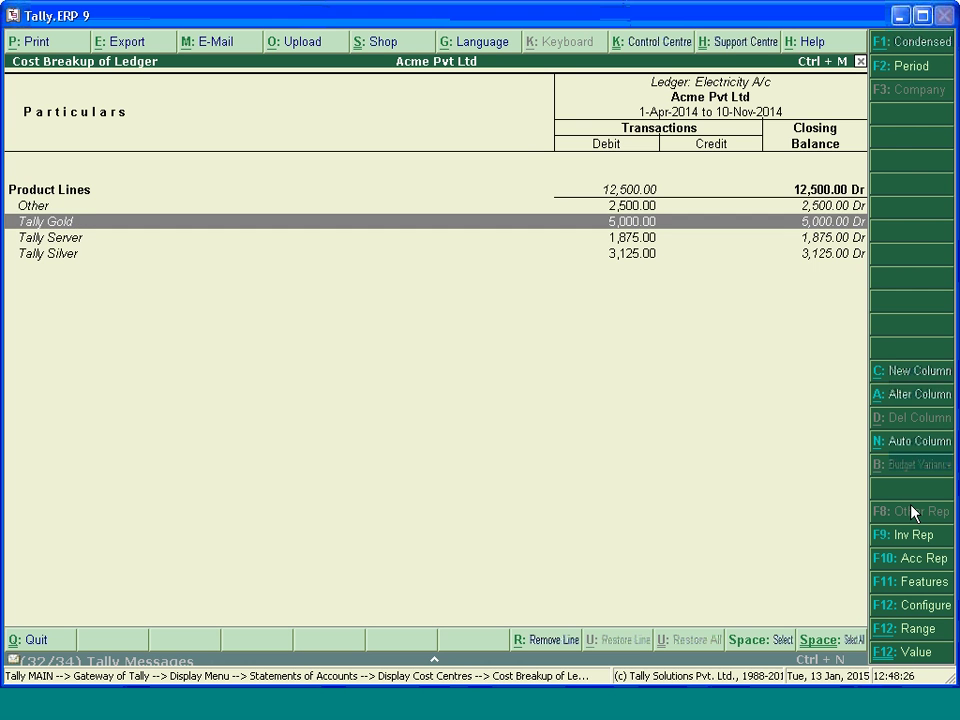
key(Up)
key(Up)
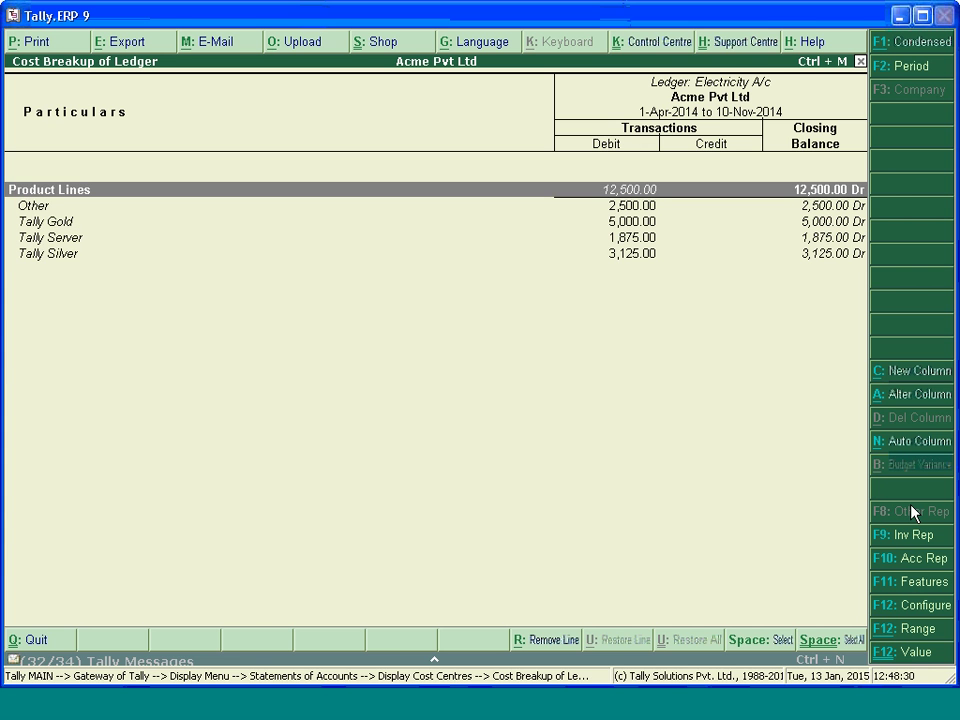
key(Down)
key(Down)
key(Down)
key(Up)
key(Up)
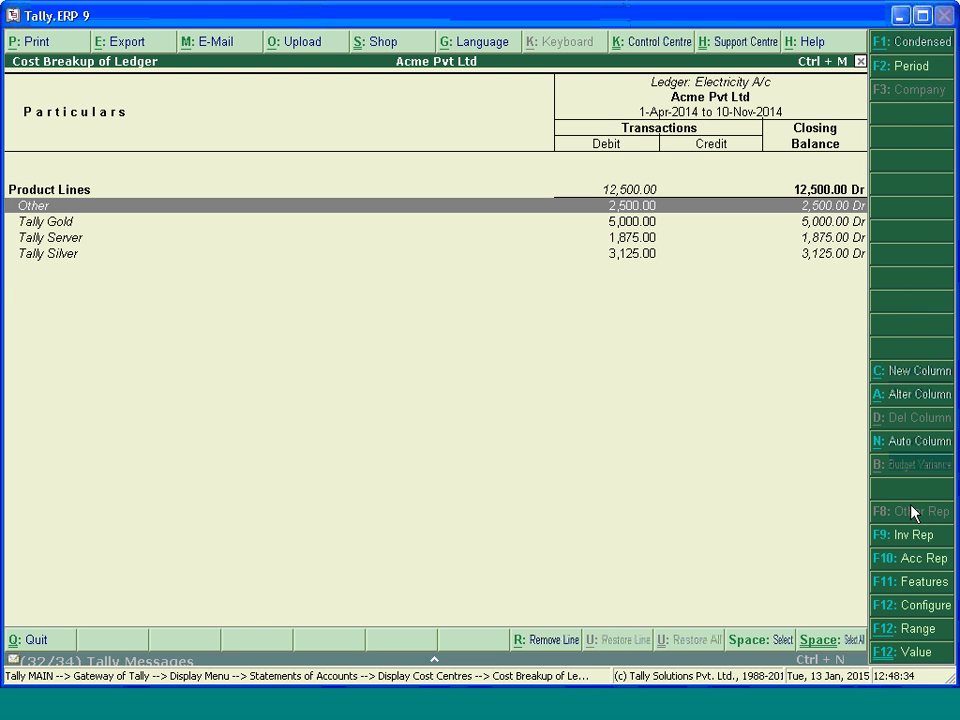
key(Escape)
key(Escape)
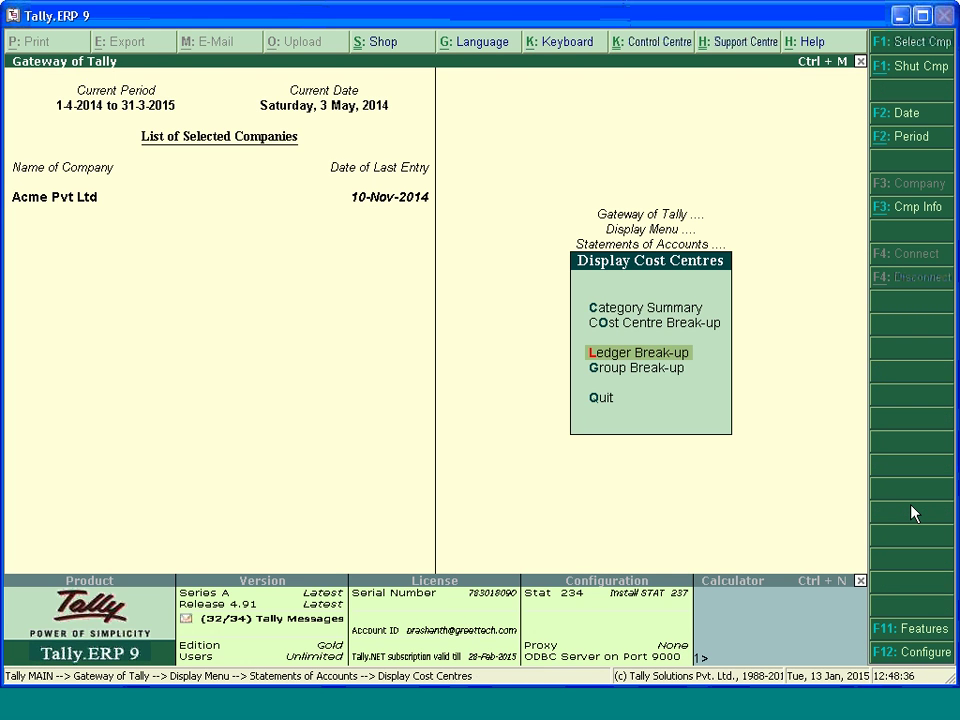
key(Escape)
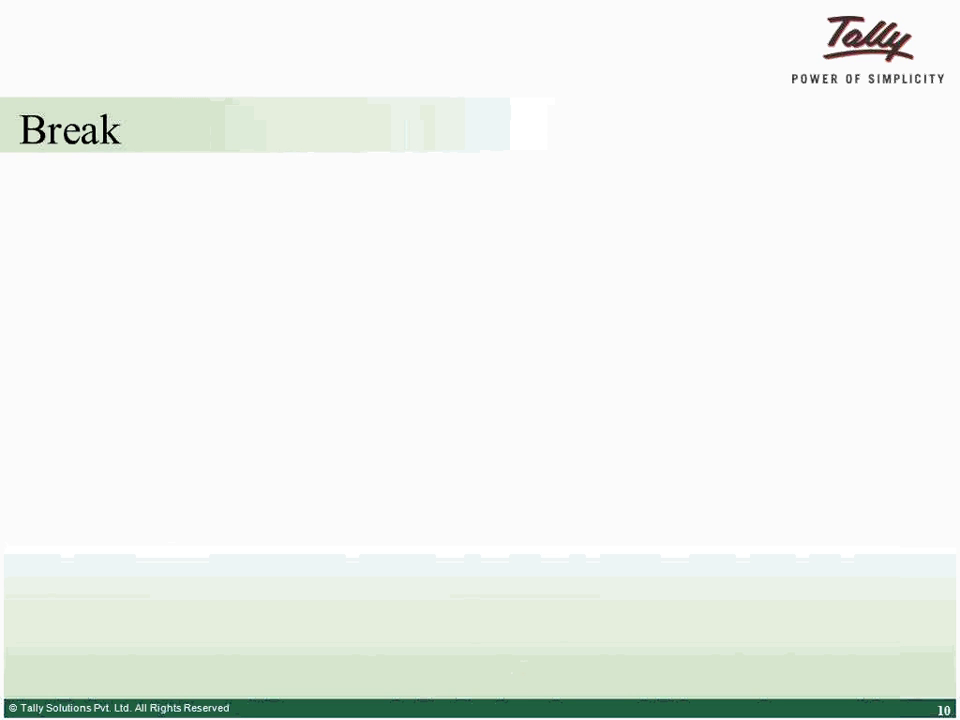
key(Right)
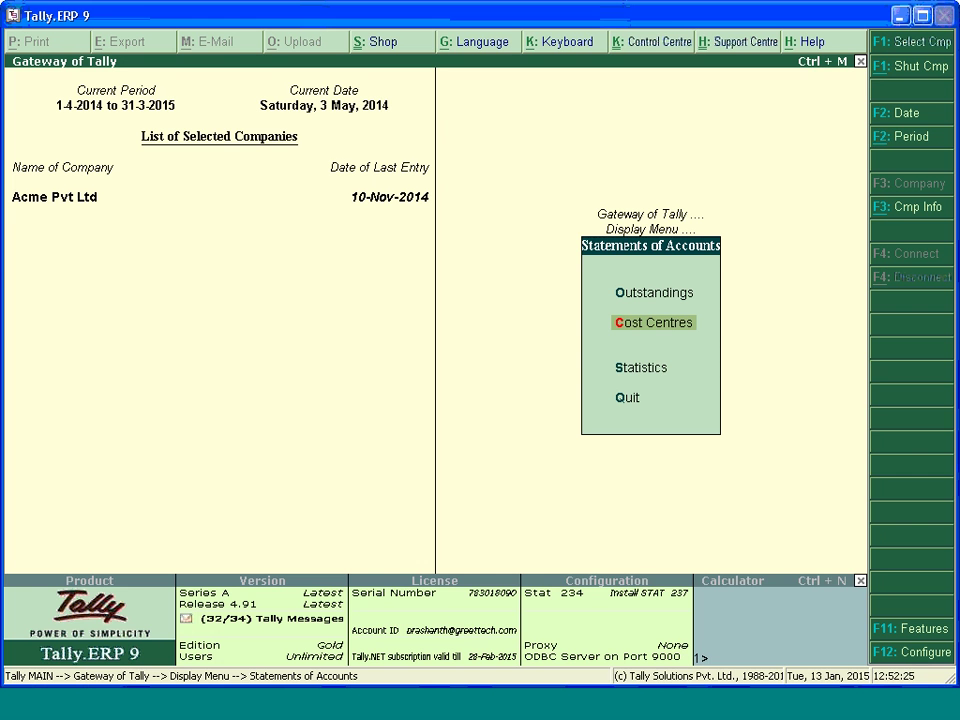
Enable Maintain Budgets and Controls in the company's accounting features and accept the change.
key(F11)
key(Return)
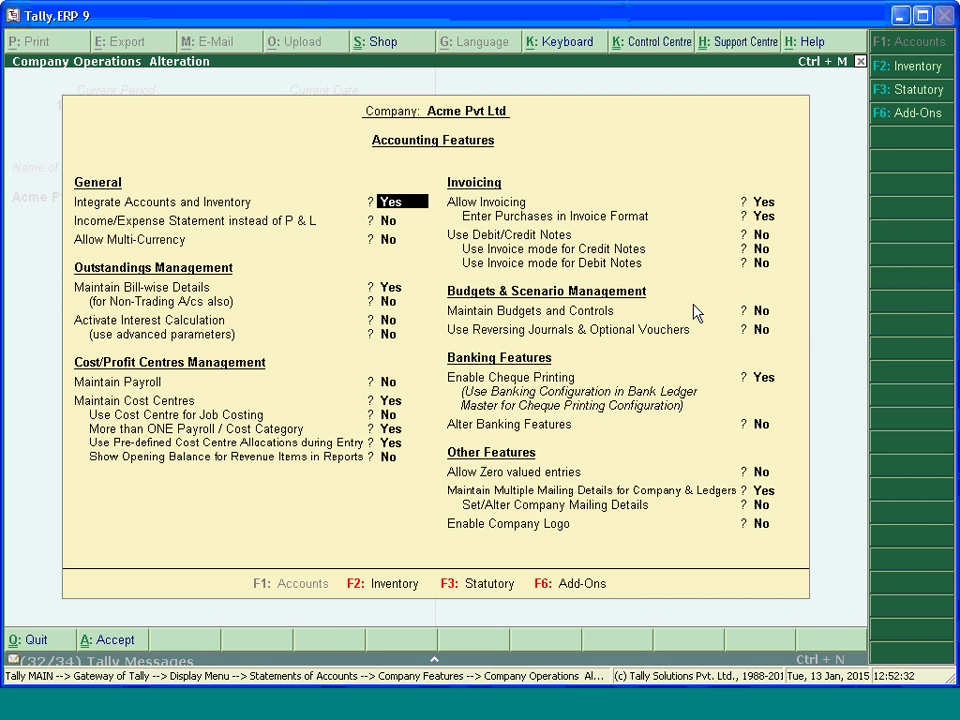
click(757, 311)
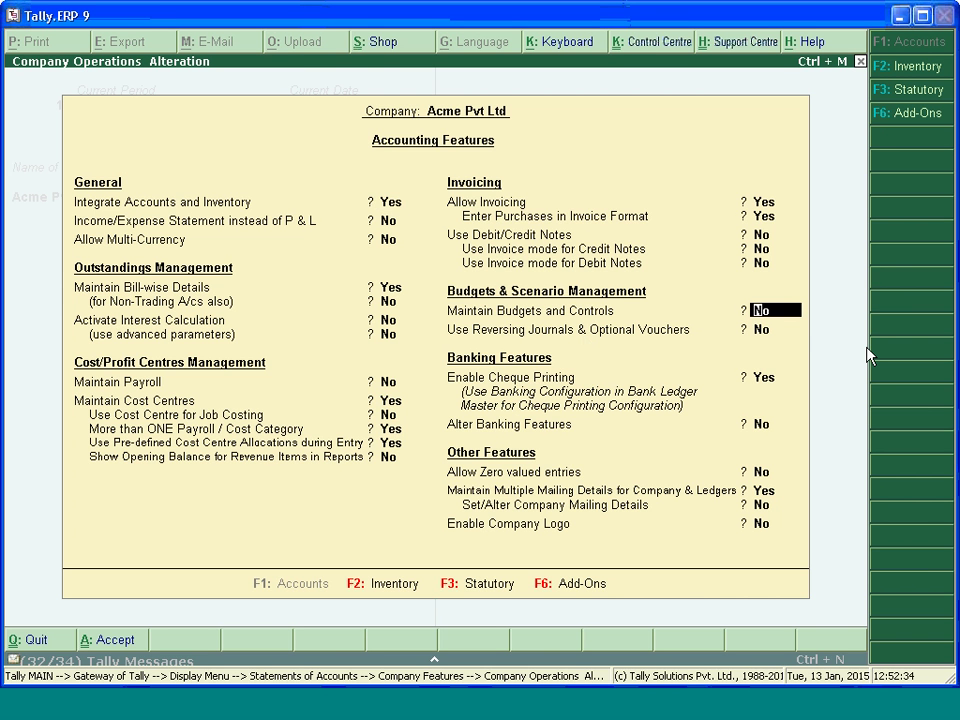
text(y)
key(Return)
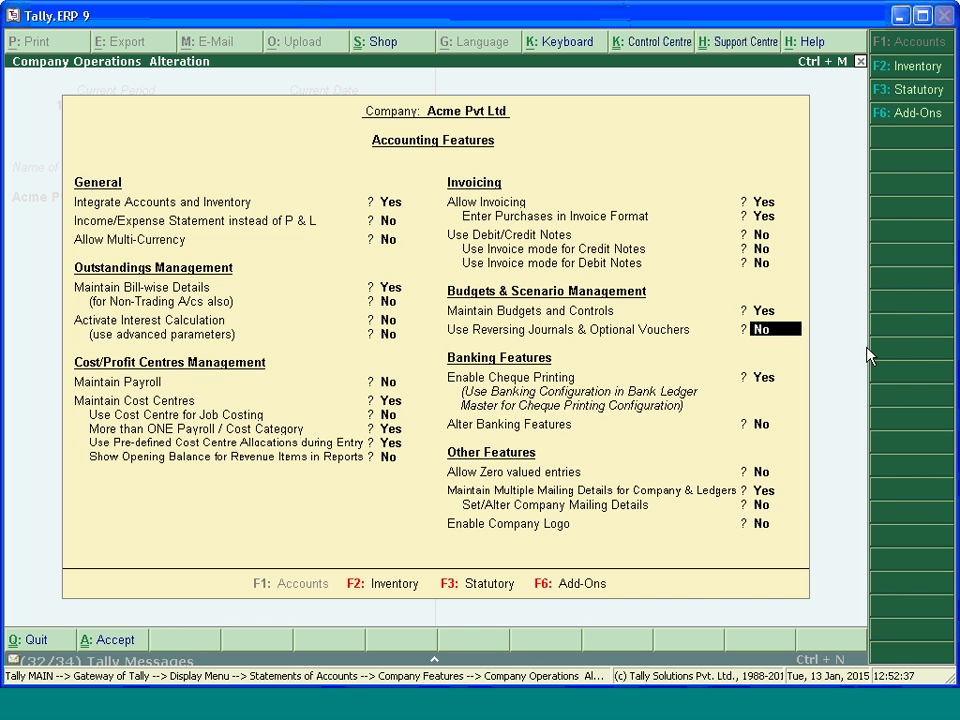
key(Down)
key(Down)
key(Down)
key(Down)
key(Down)
key(ctrl+a)
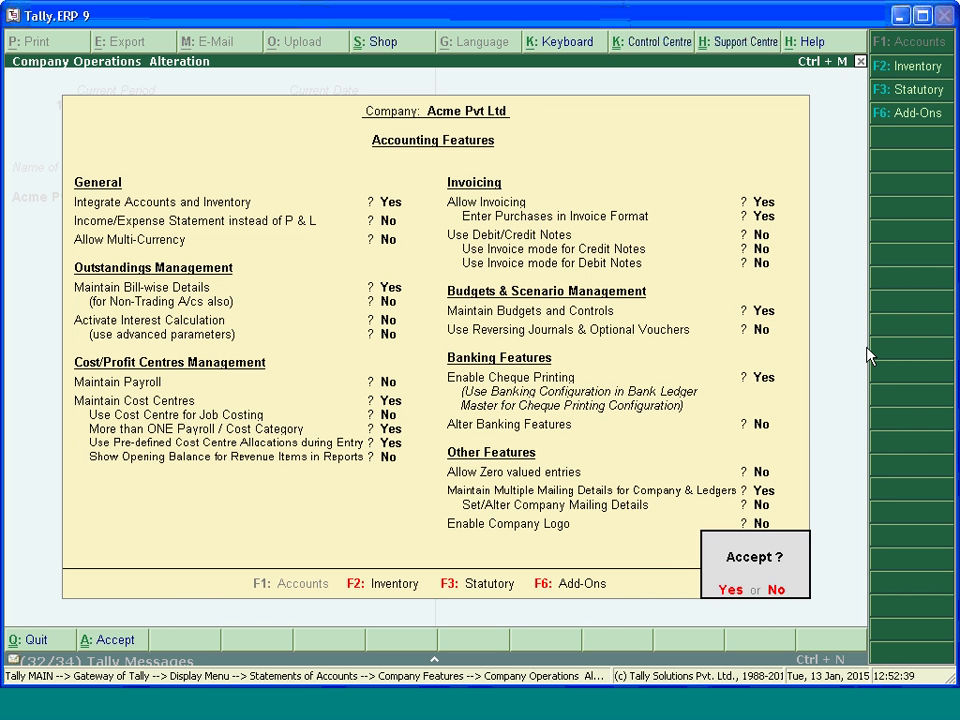
key(y)
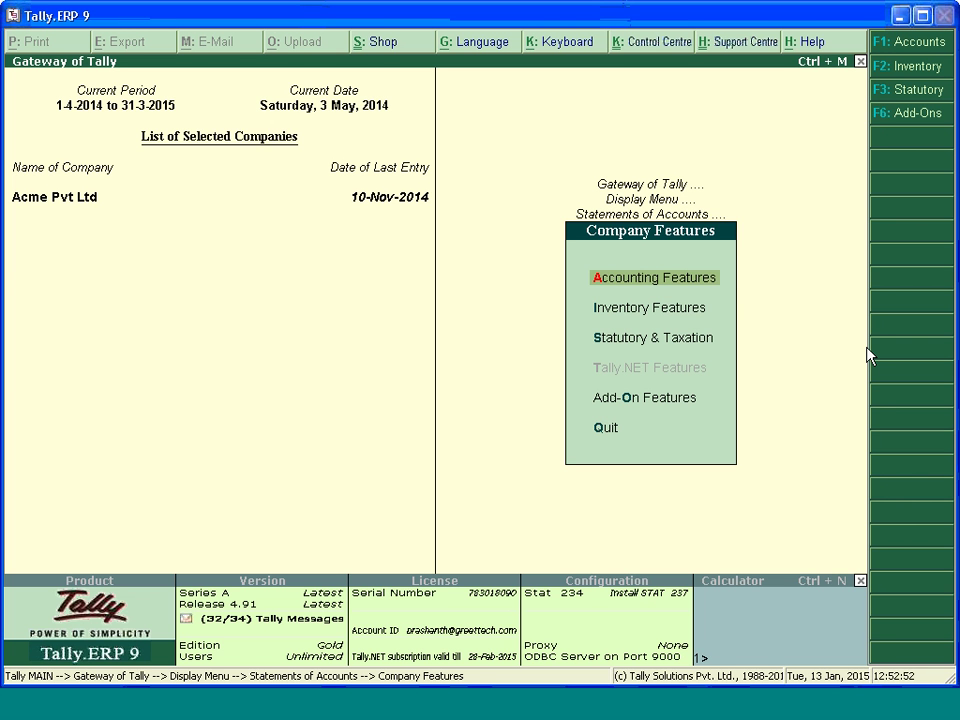
Create a single ledger named Travel Expenses A/C under Indirect Expenses, with type of ledger Not Applicable, and save it.
key(Escape)
key(Return)
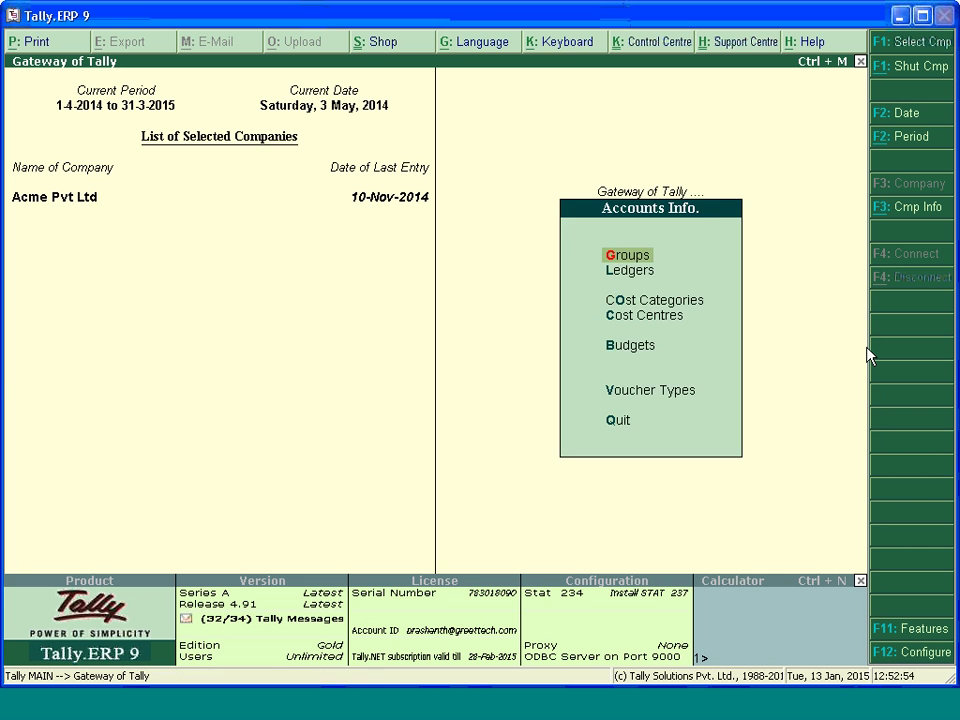
key(l)
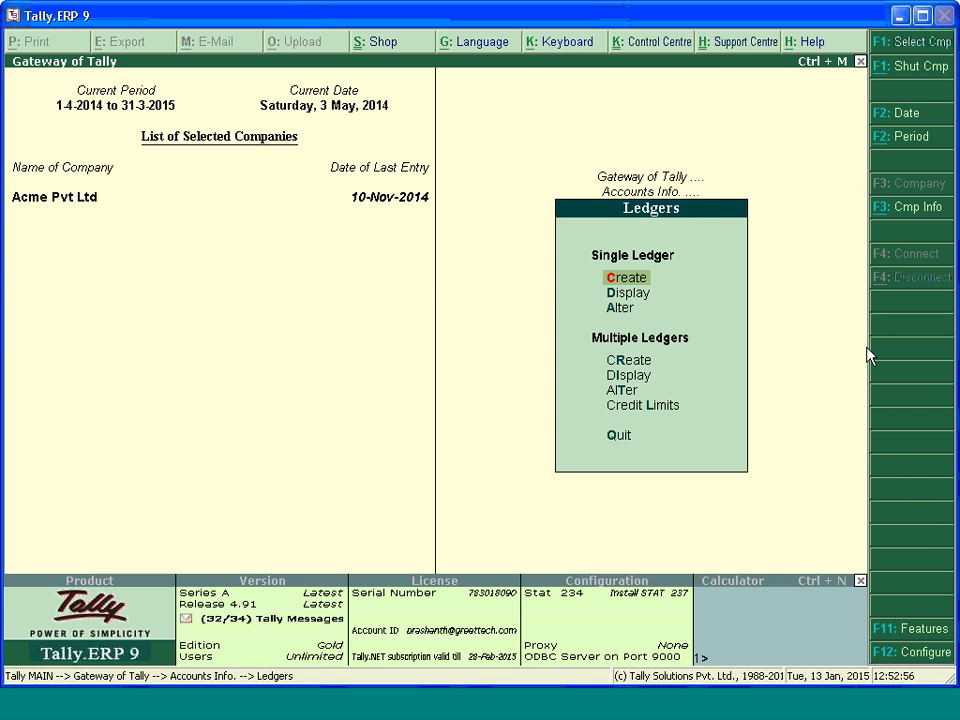
key(Return)
text(Travel E)
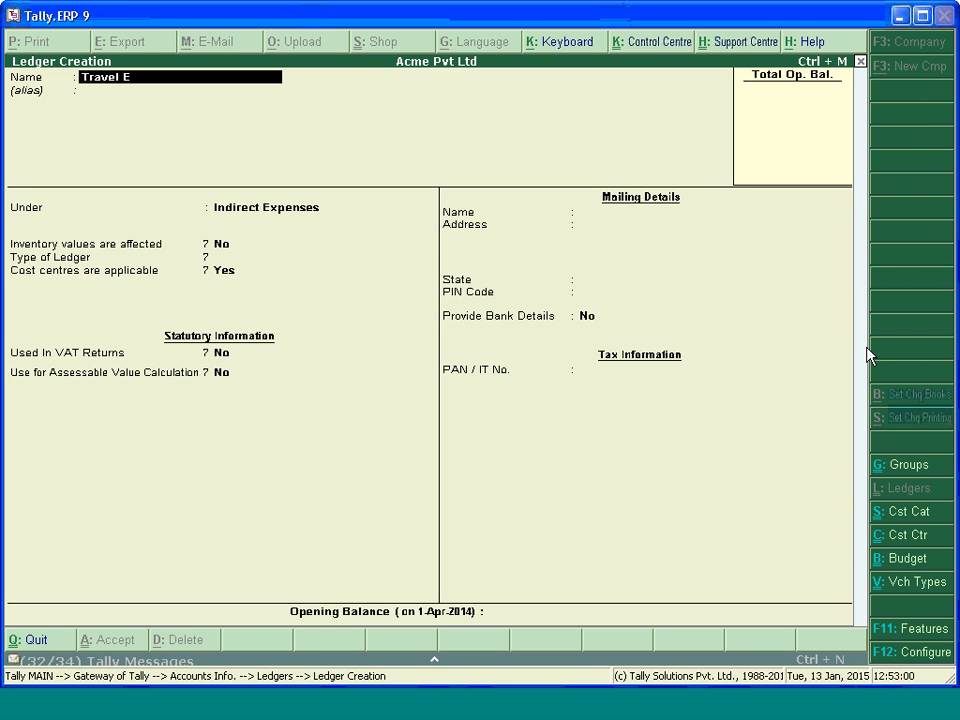
text(xpenses A/C)
key(Return)
key(Return)
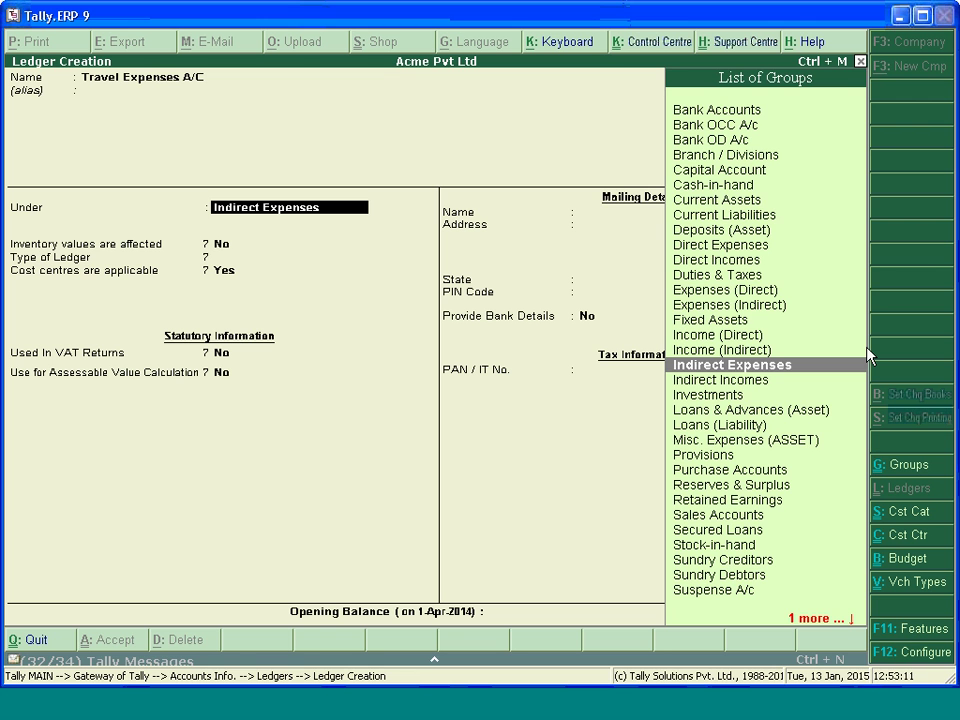
key(Return)
key(Return)
key(Return)
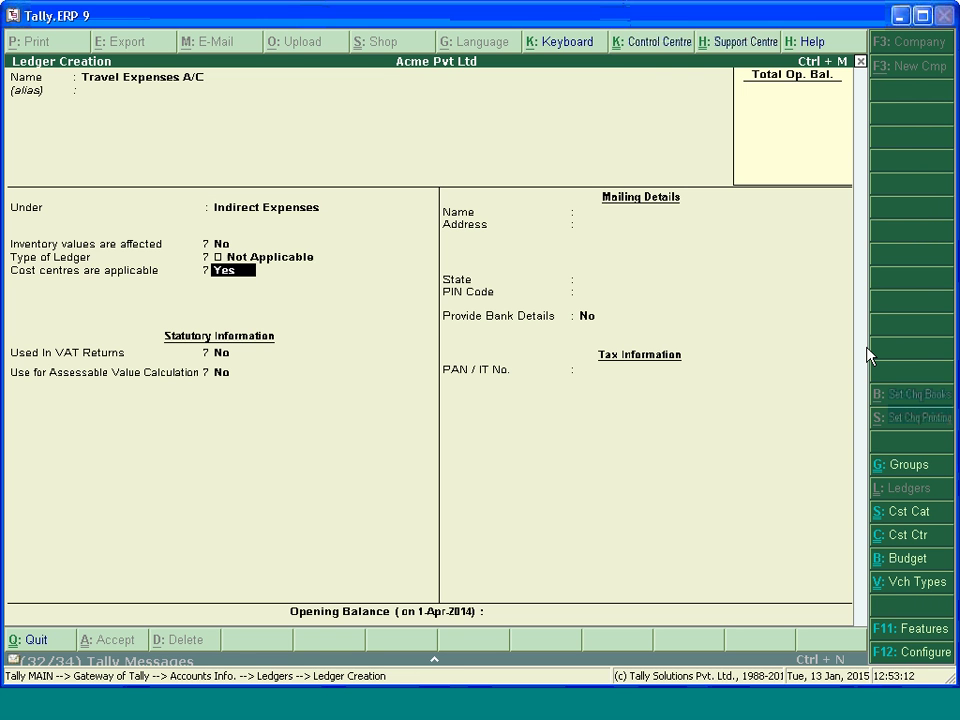
key(ctrl+a)
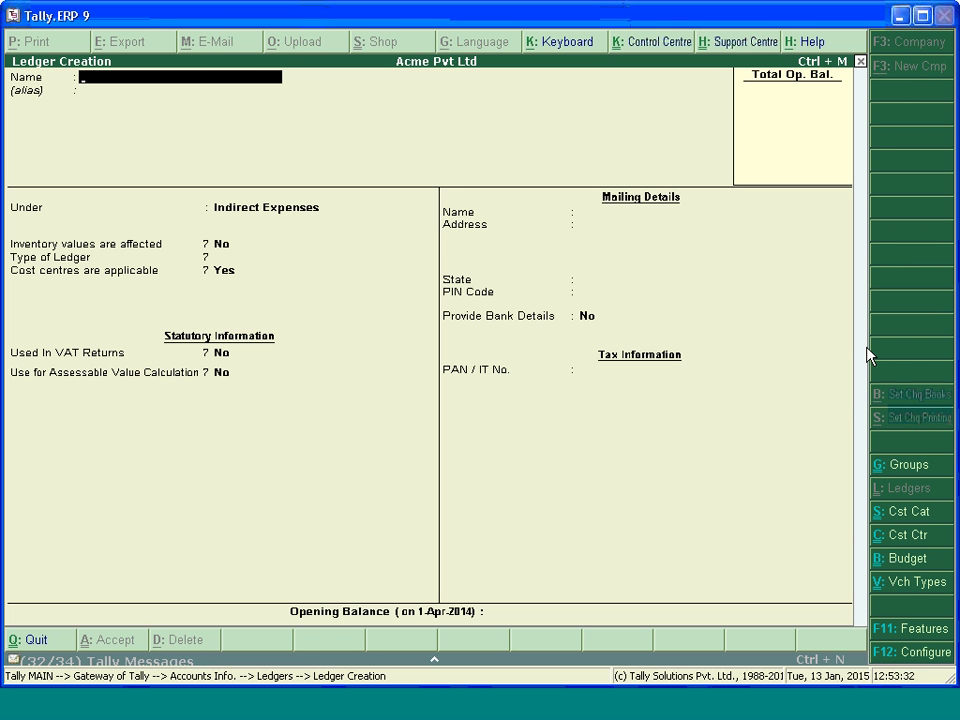
Reopen the Travel Expenses A/C ledger, set cost centres applicable to No, save it and quit ledger creation.
key(Page_Up)
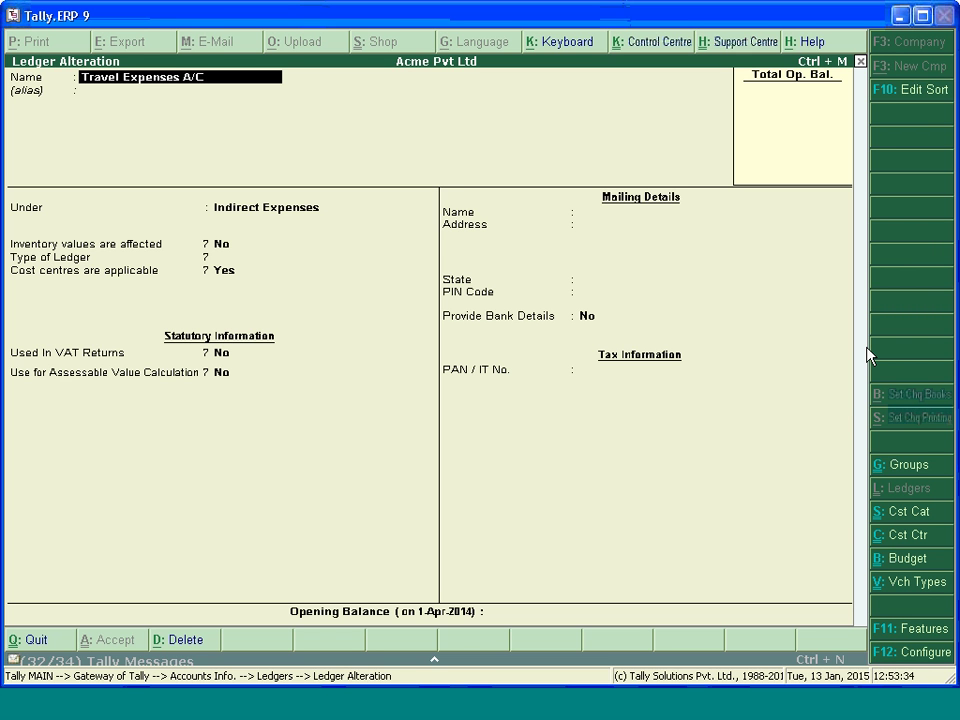
click(228, 274)
text(no)
key(Return)
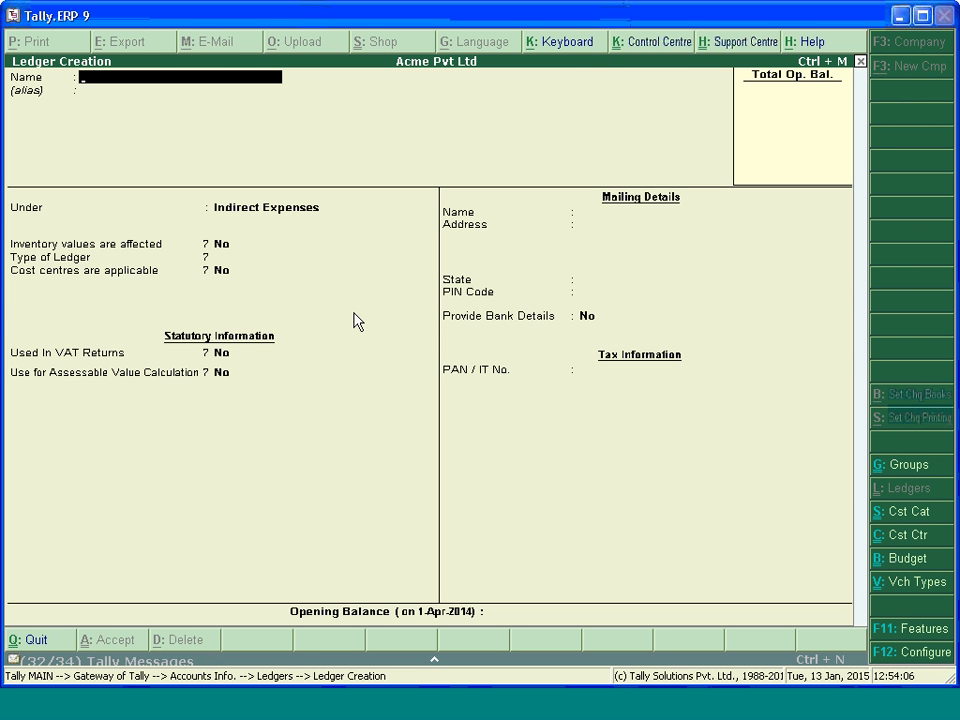
key(Escape)
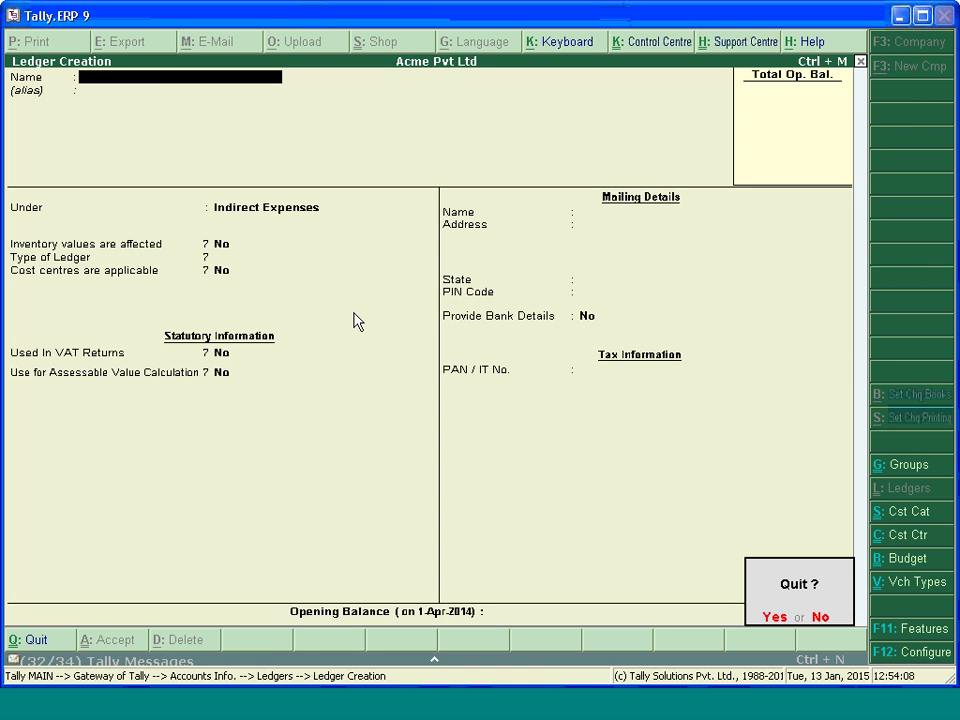
key(Return)
key(Escape)
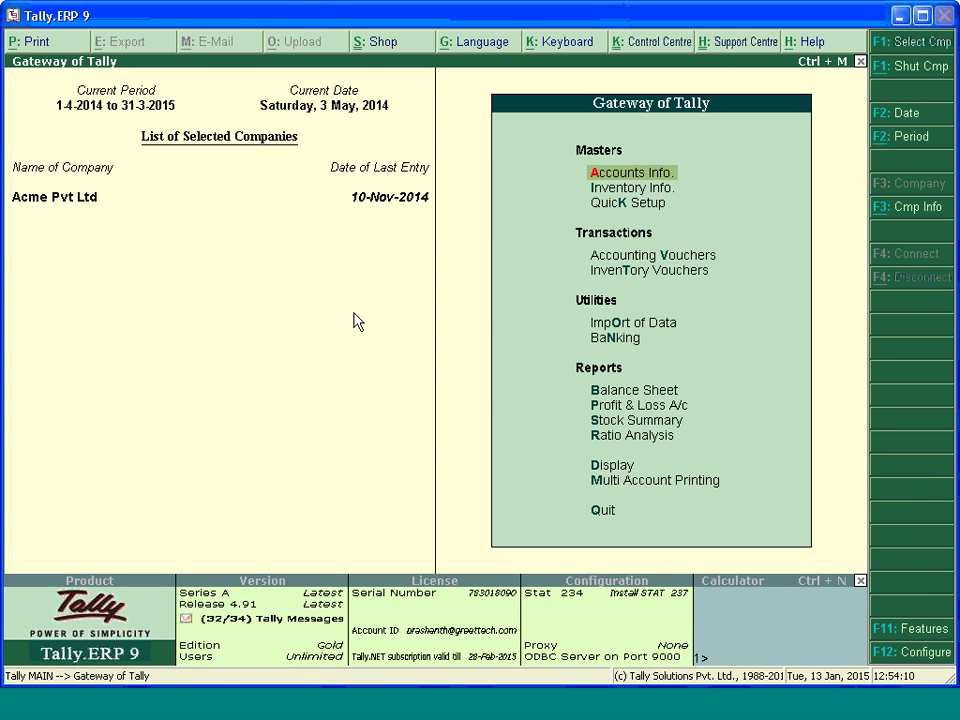
Start a new budget in the accounts masters, named Travel Expenses Budget, under Primary.
key(Return)
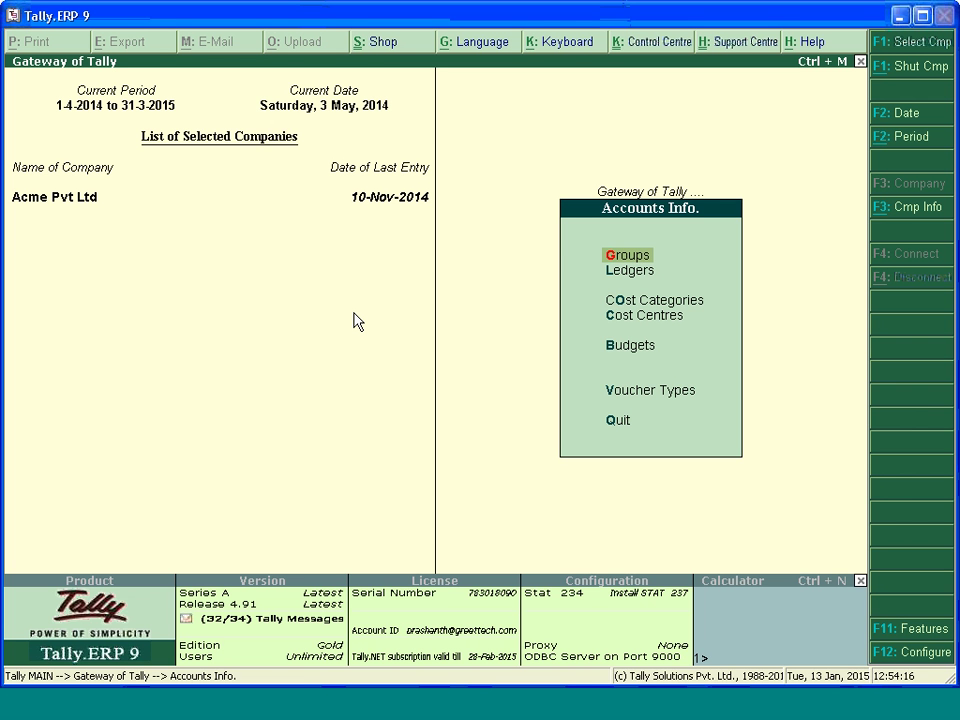
key(Down)
key(Down)
key(Down)
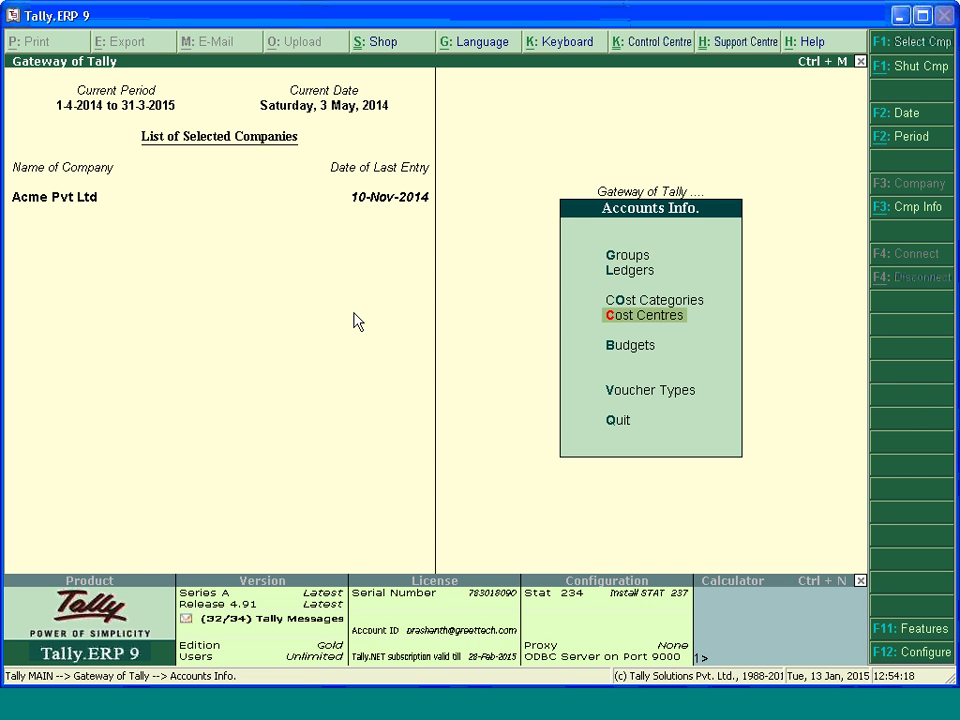
key(Down)
key(Return)
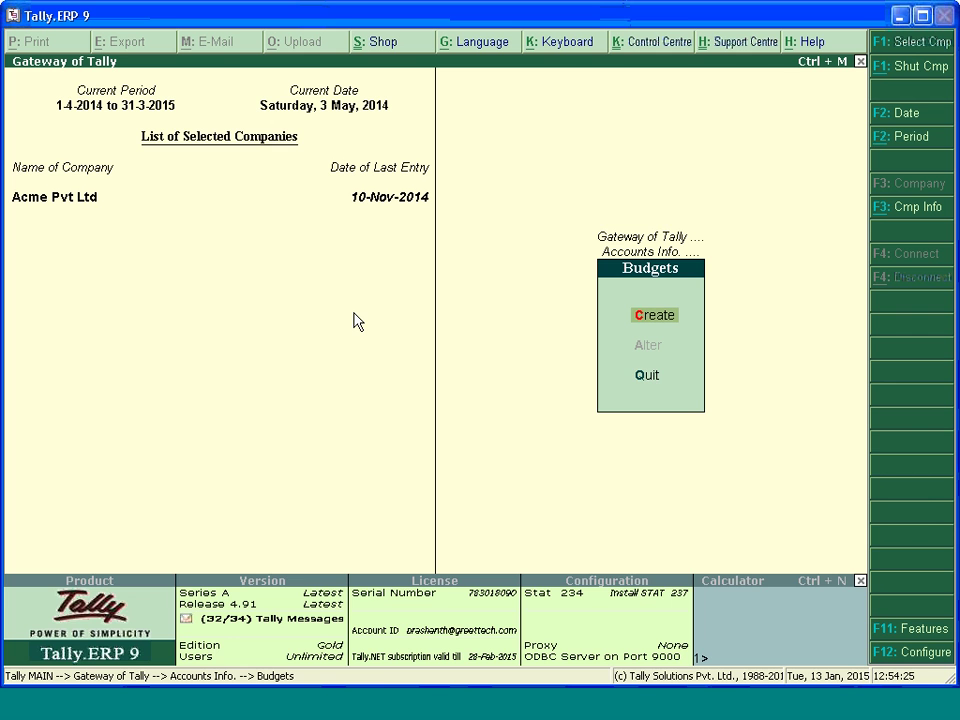
key(Return)
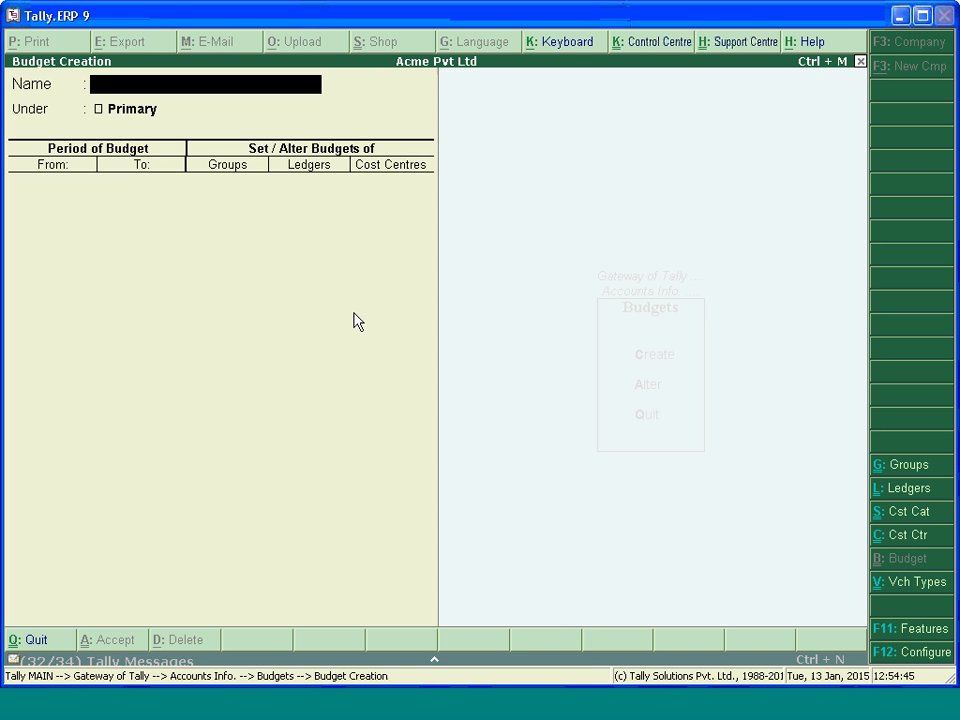
text(Travel Expenses Bu)
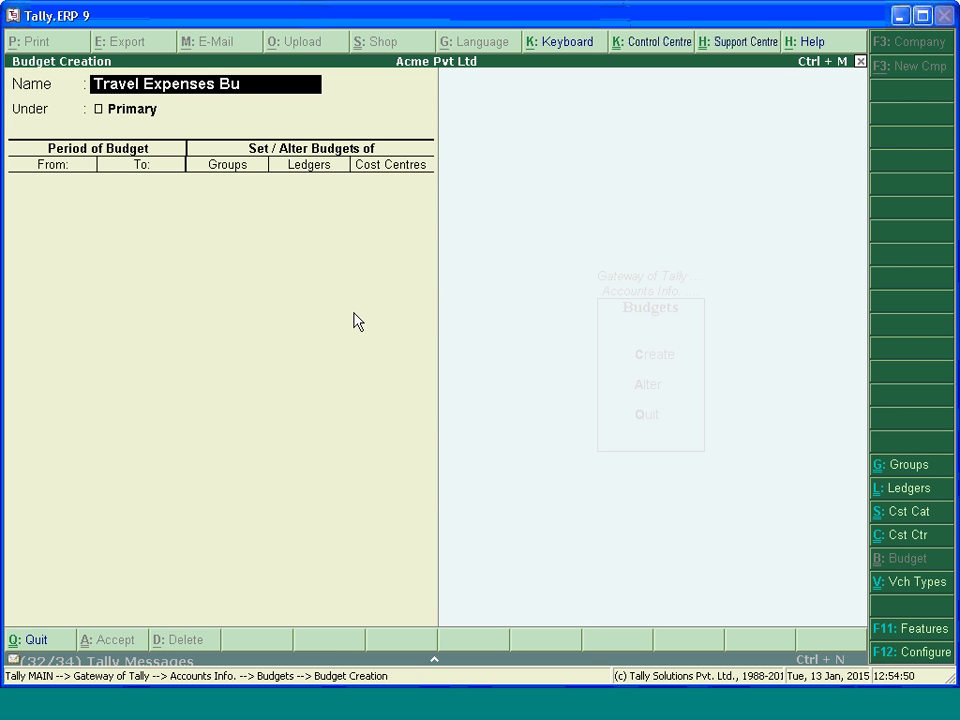
text(dget)
key(Return)
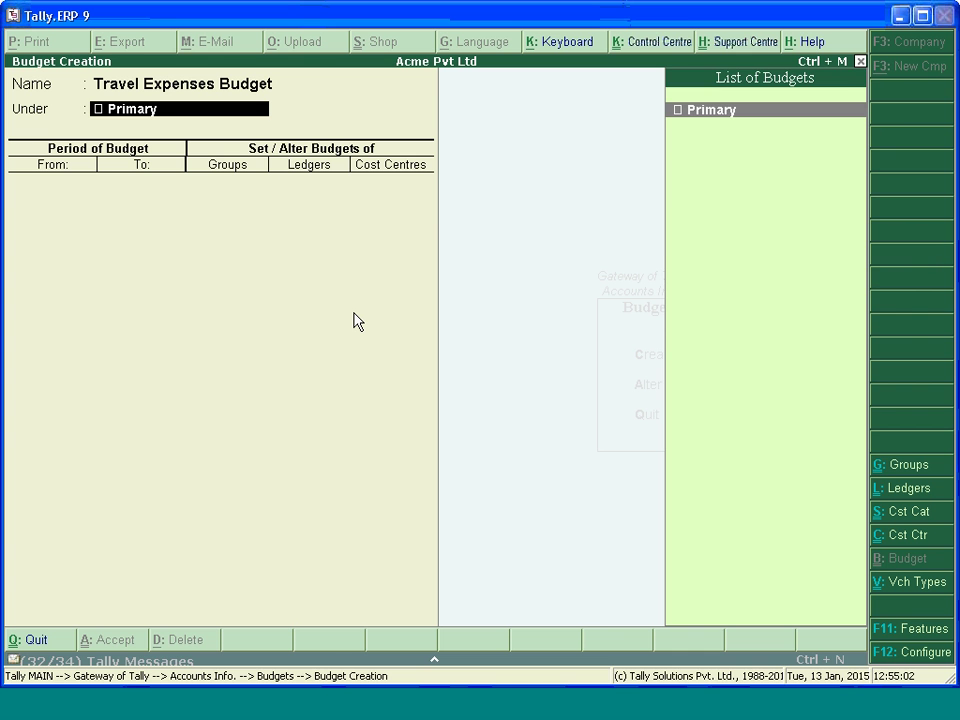
key(Return)
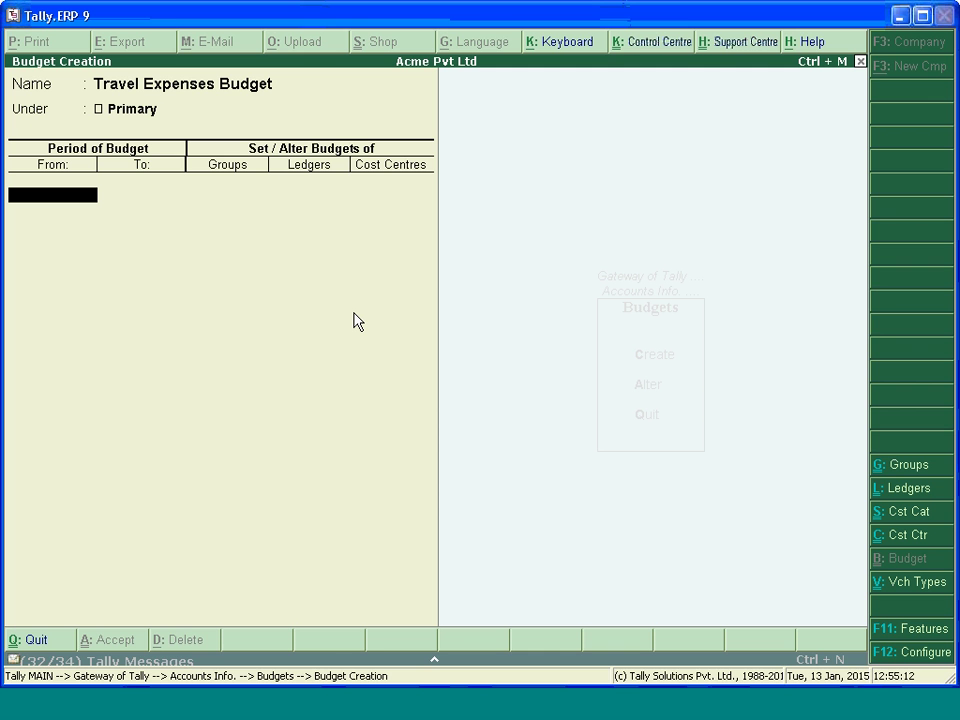
Set the budget period from 1-Apr-2014 to 31-Mar-2015.
text(1.4.20044)
key(BackSpace)
key(BackSpace)
key(BackSpace)
text(14)
key(Return)
text(31.)
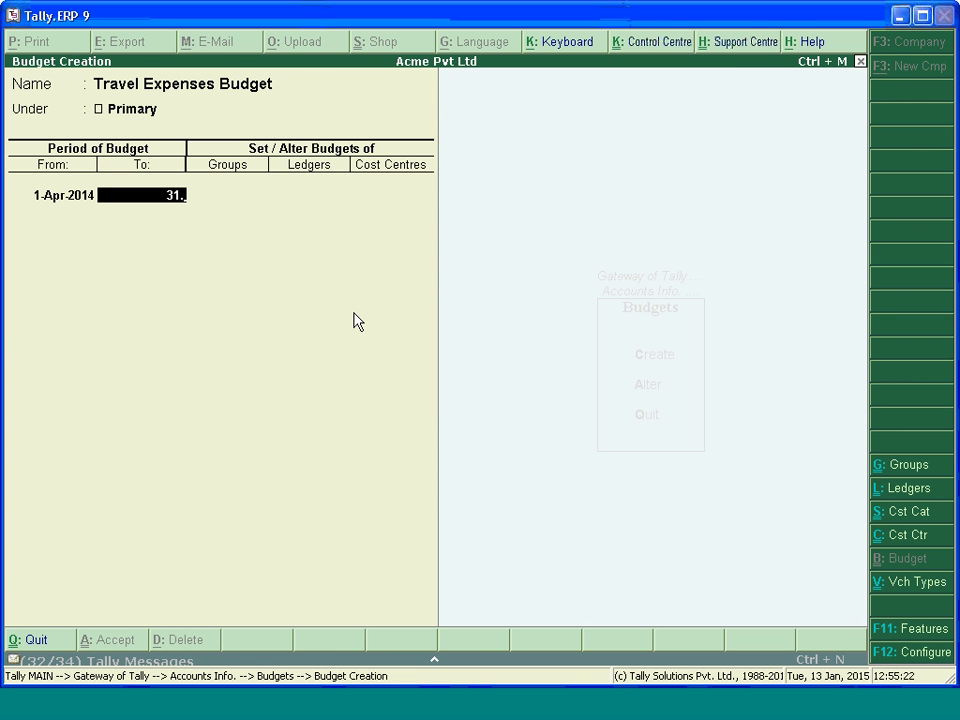
text(3.2015)
key(Return)
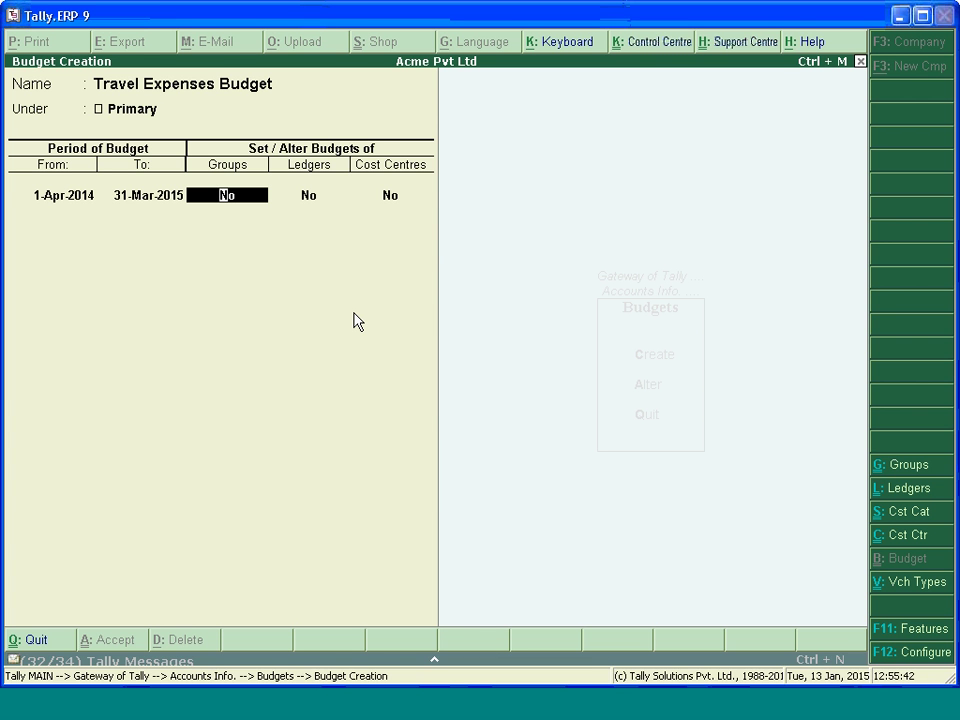
Leave group budgets at No, set ledger budgets to Yes, and choose Travel Expenses A/C as the budgeted account.
key(Return)
text(y)
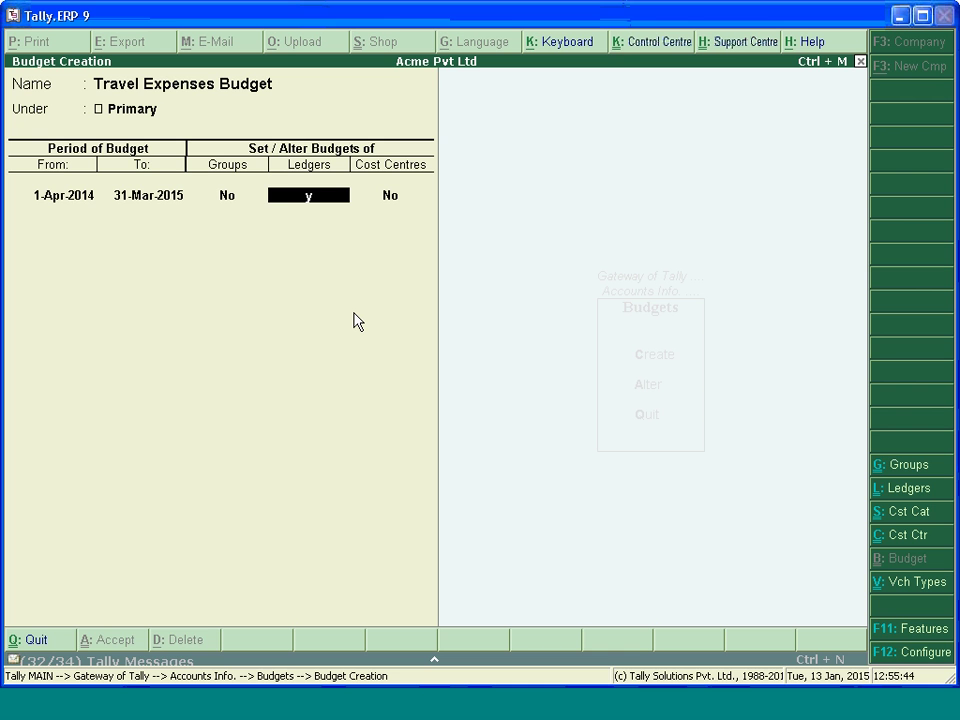
text(es)
key(Return)
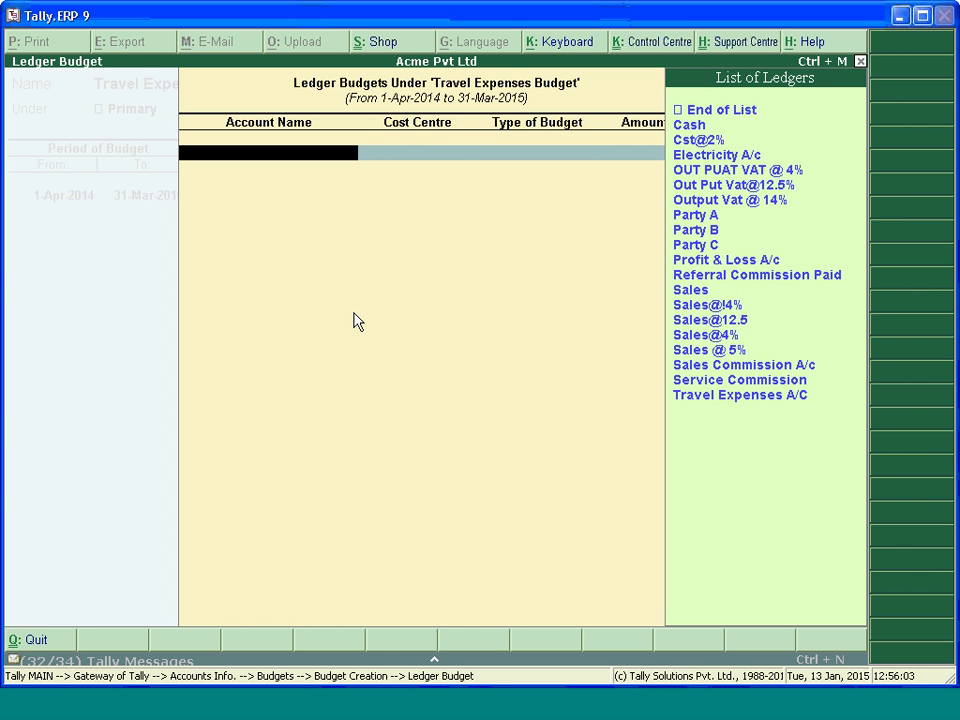
key(Down)
key(Down)
key(Down)
key(Down)
key(Down)
key(Down)
key(Down)
key(Down)
key(Down)
key(Down)
key(Down)
key(Down)
key(Down)
key(Down)
key(Down)
key(Down)
key(Down)
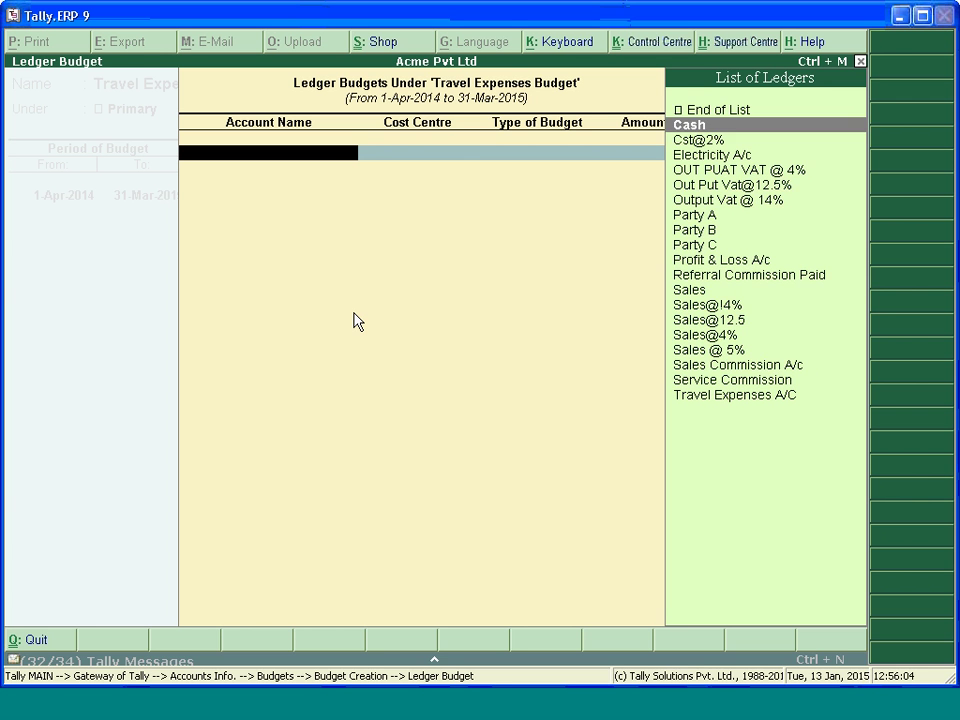
key(Down)
key(Down)
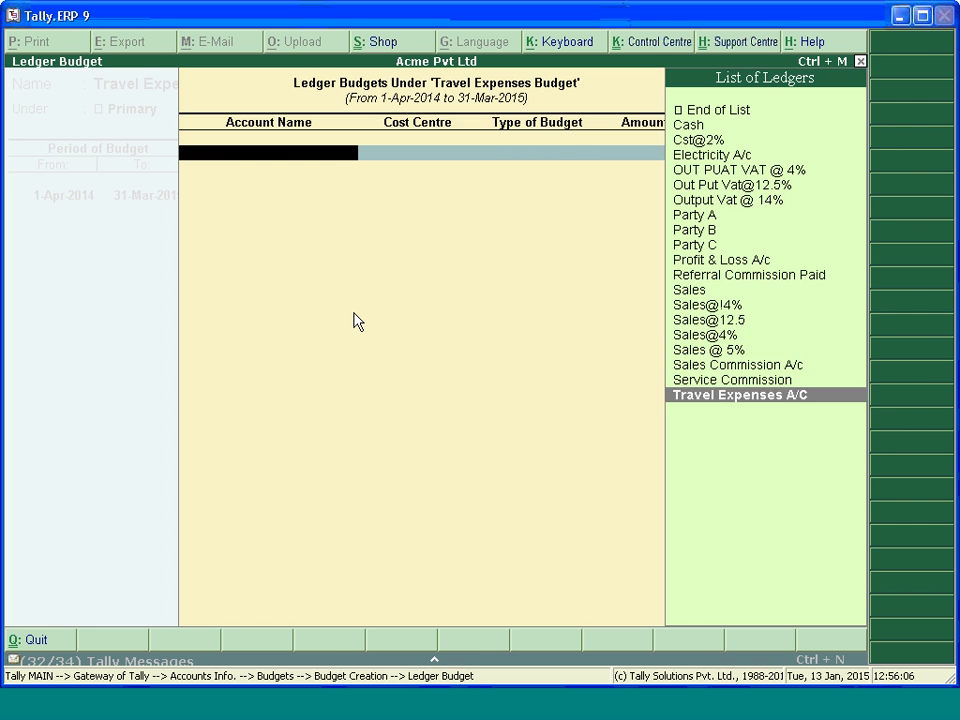
key(Return)
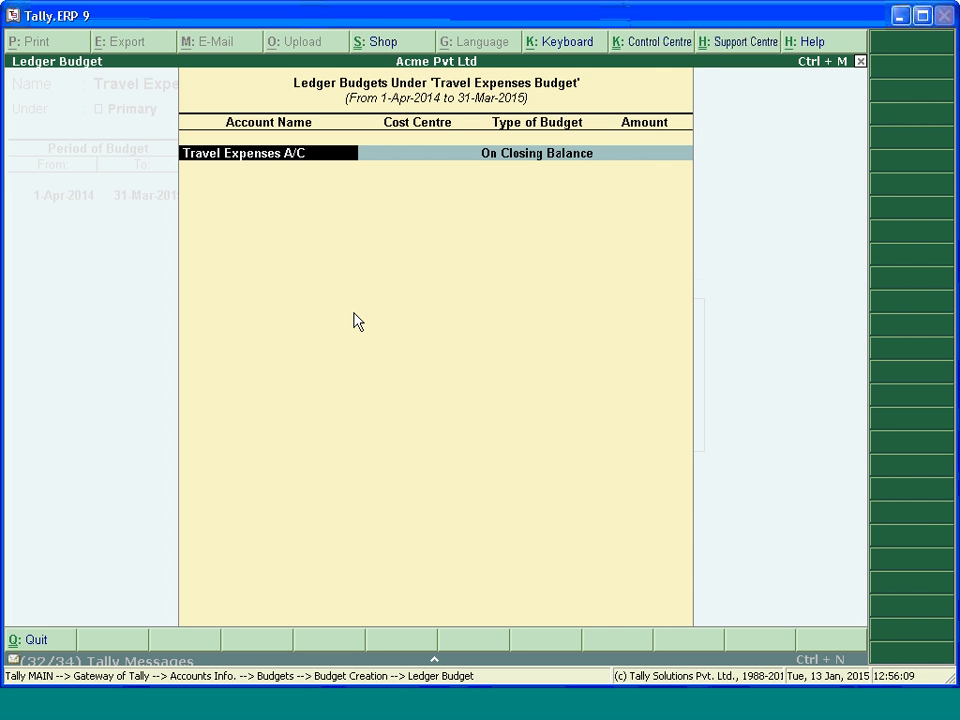
Budget Travel Expenses A/C at 1,00,000 On Nett Transactions with cost centre Not Applicable, and finish the ledger budget list.
key(Return)
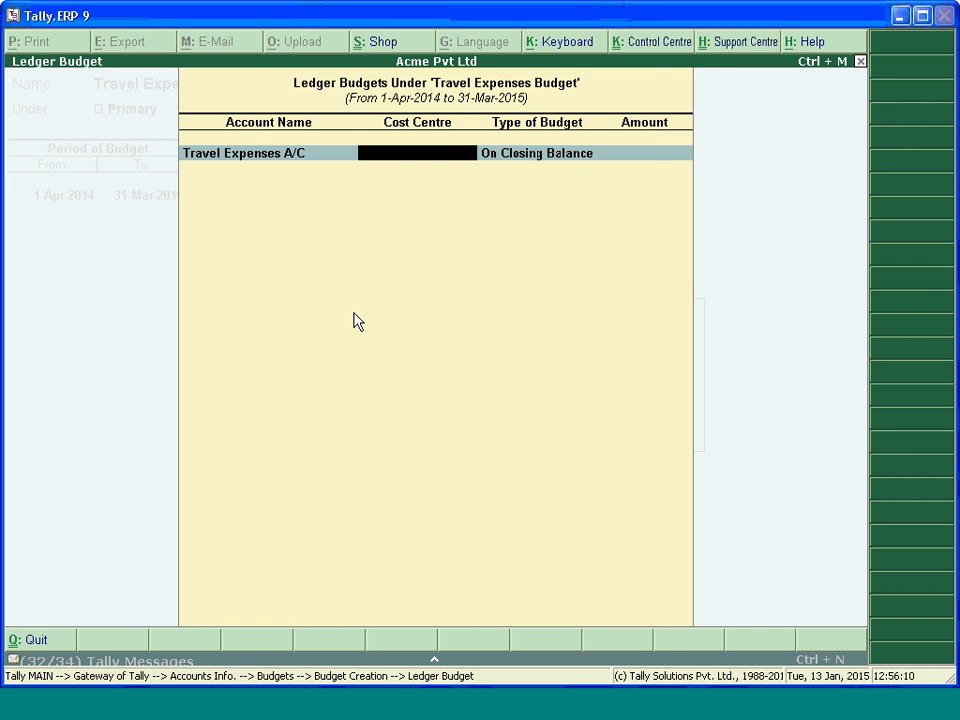
key(Return)
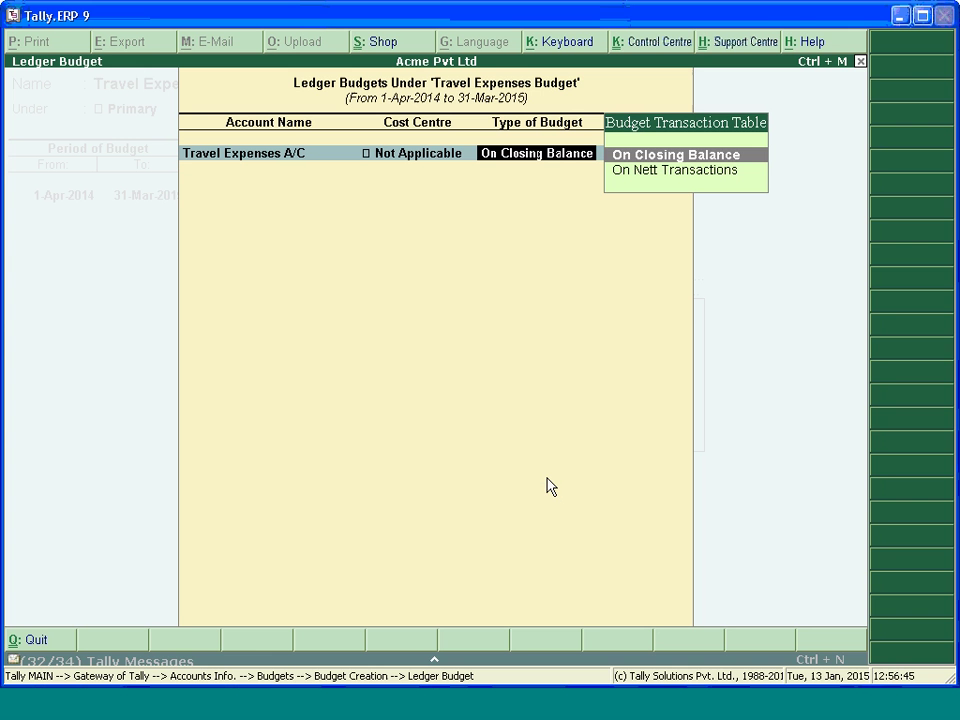
key(Down)
key(Return)
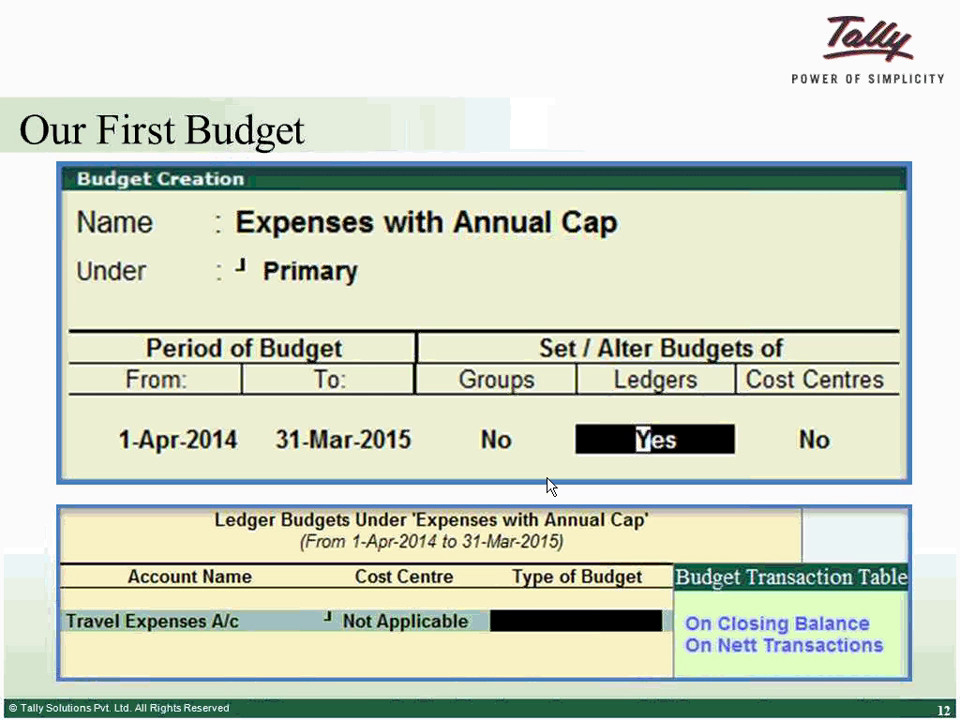
text(100000)
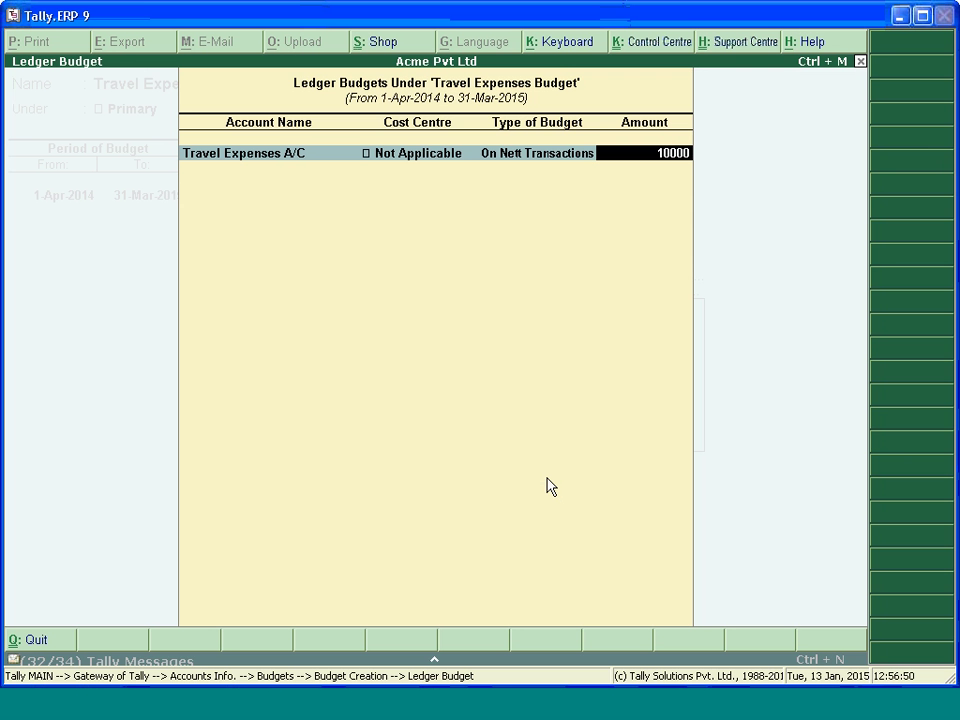
key(Return)
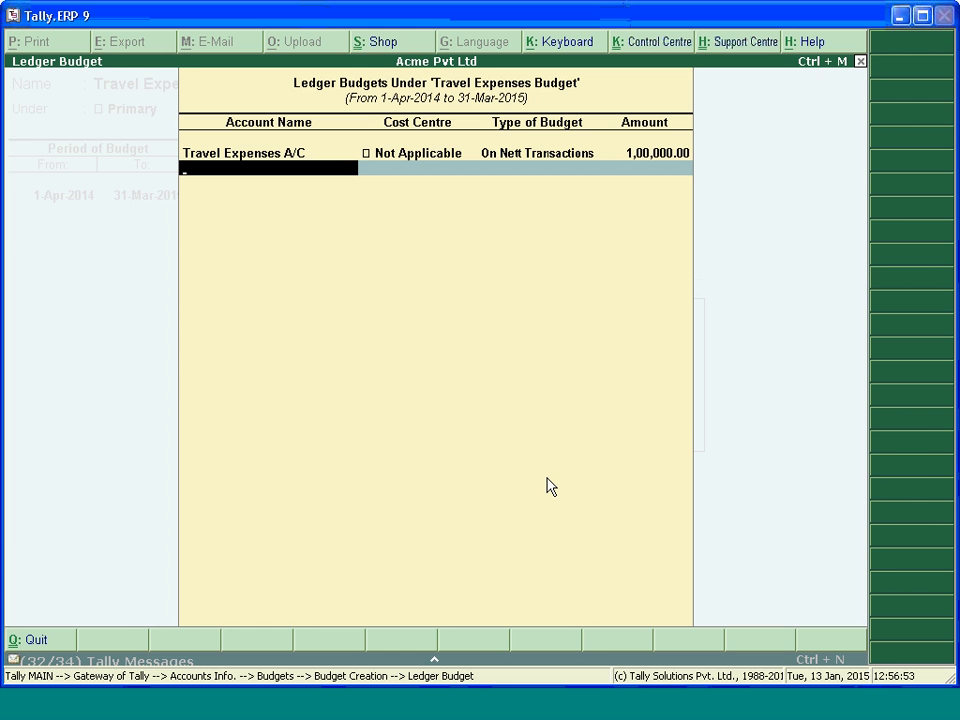
key(Return)
key(Return)
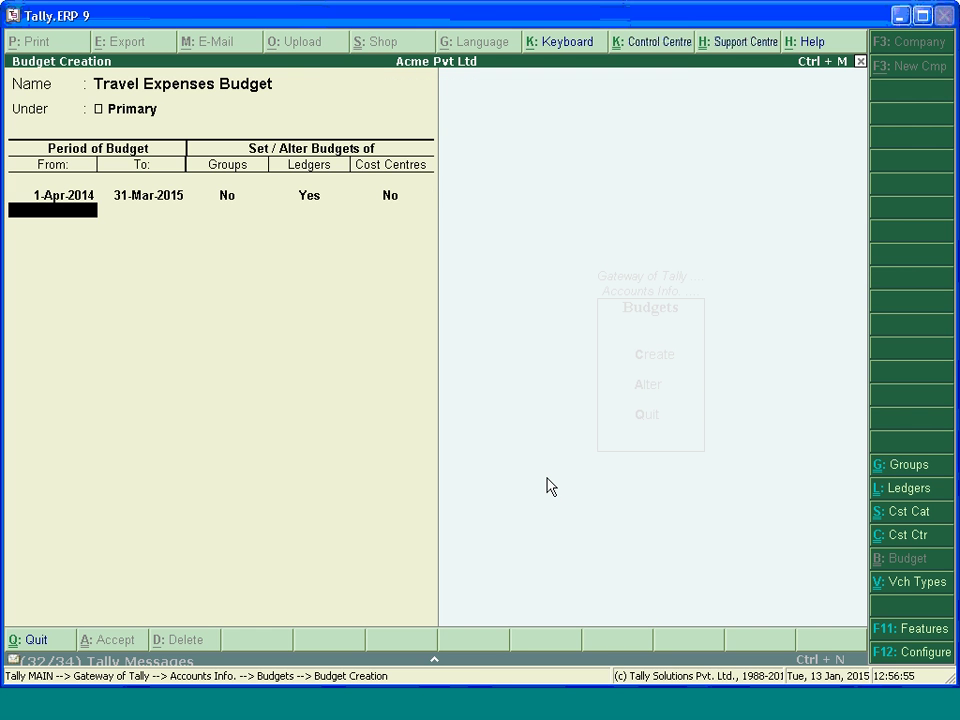
Save the Travel Expenses Budget, quit budget creation, and return to the Gateway of Tally.
key(ctrl+a)
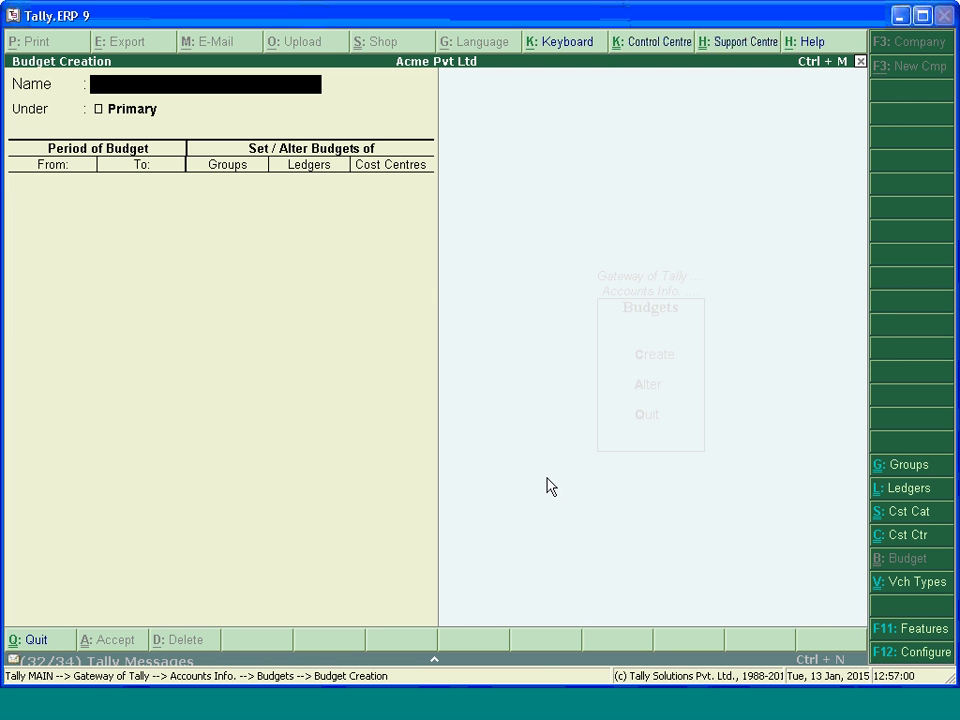
key(Escape)
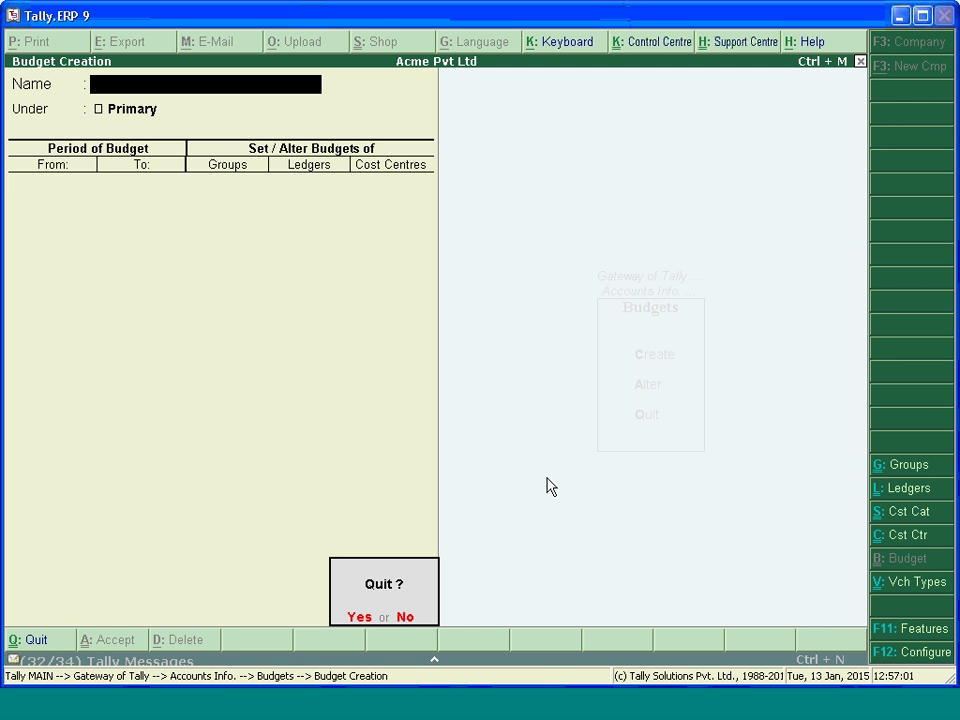
key(Return)
key(Escape)
key(Escape)
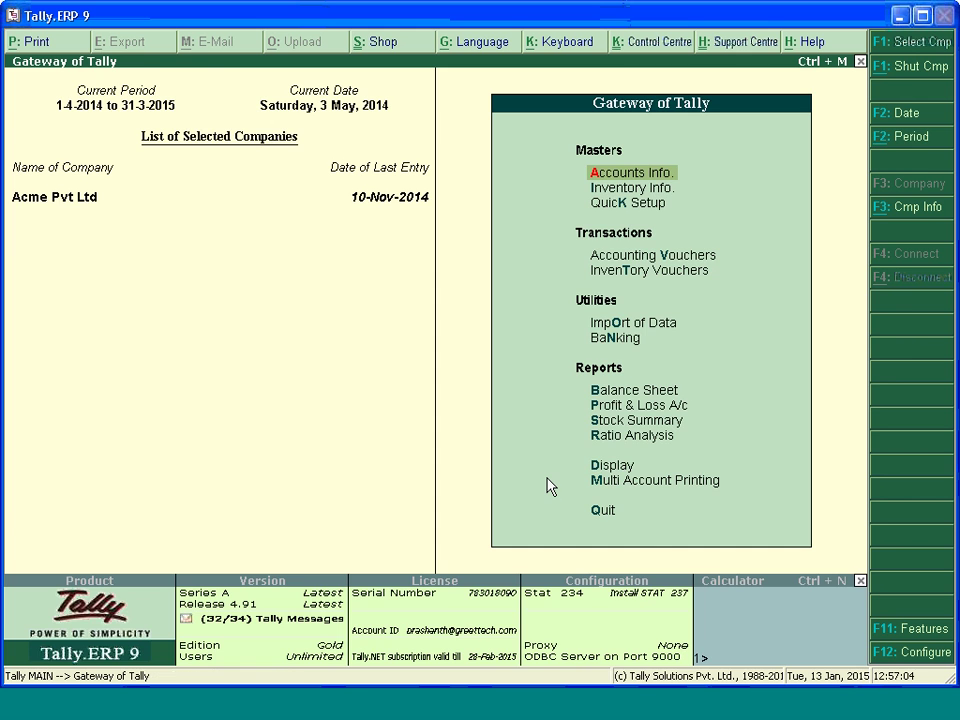
key(v)
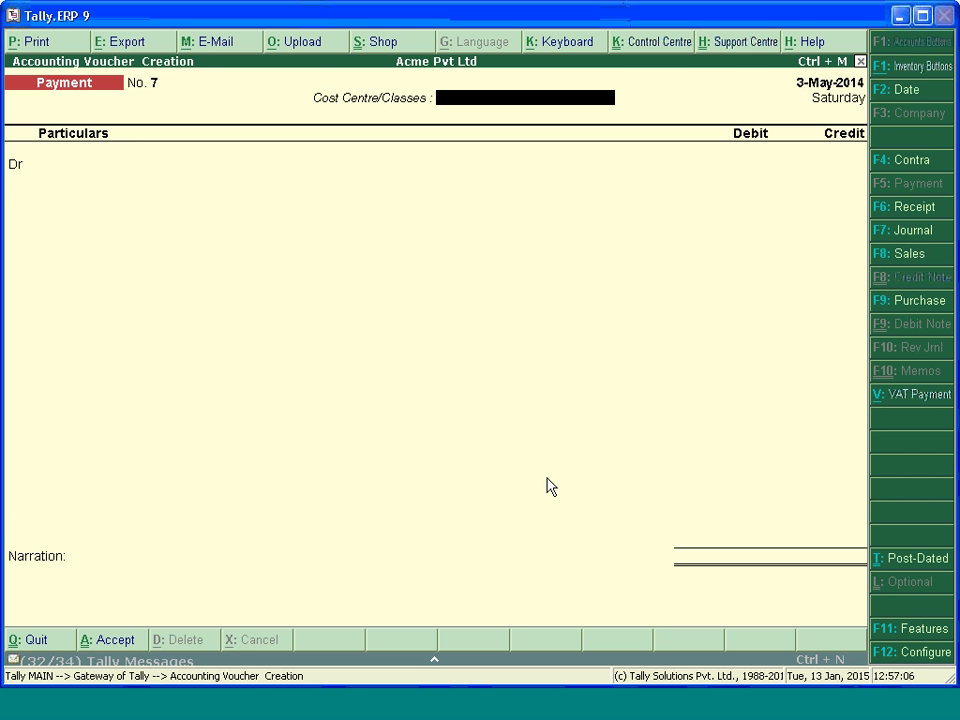
key(F2)
text(5.5)
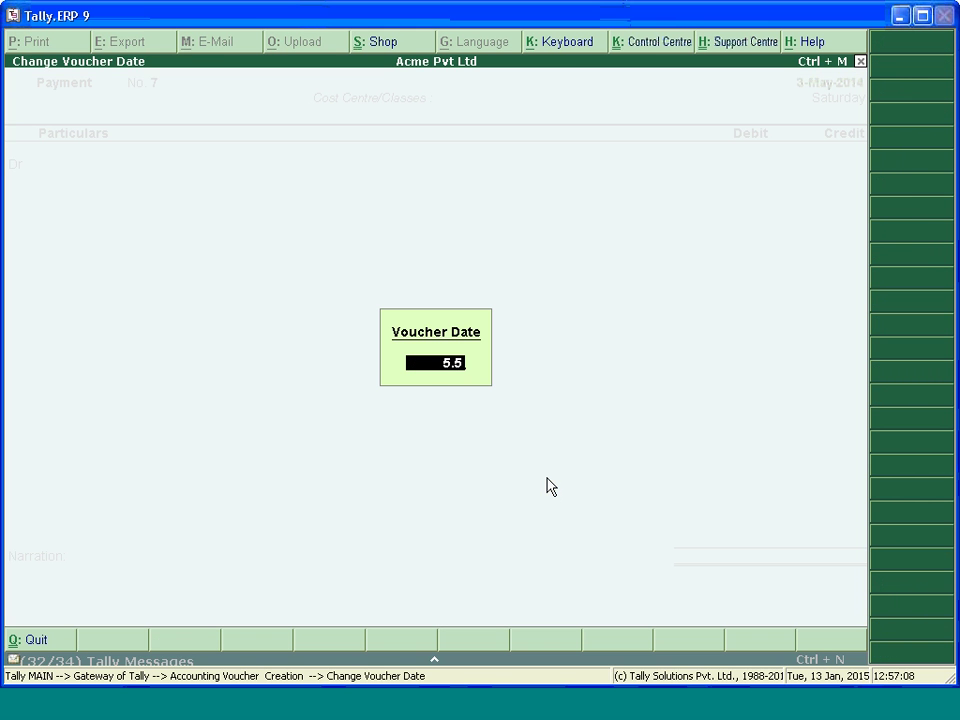
key(Return)
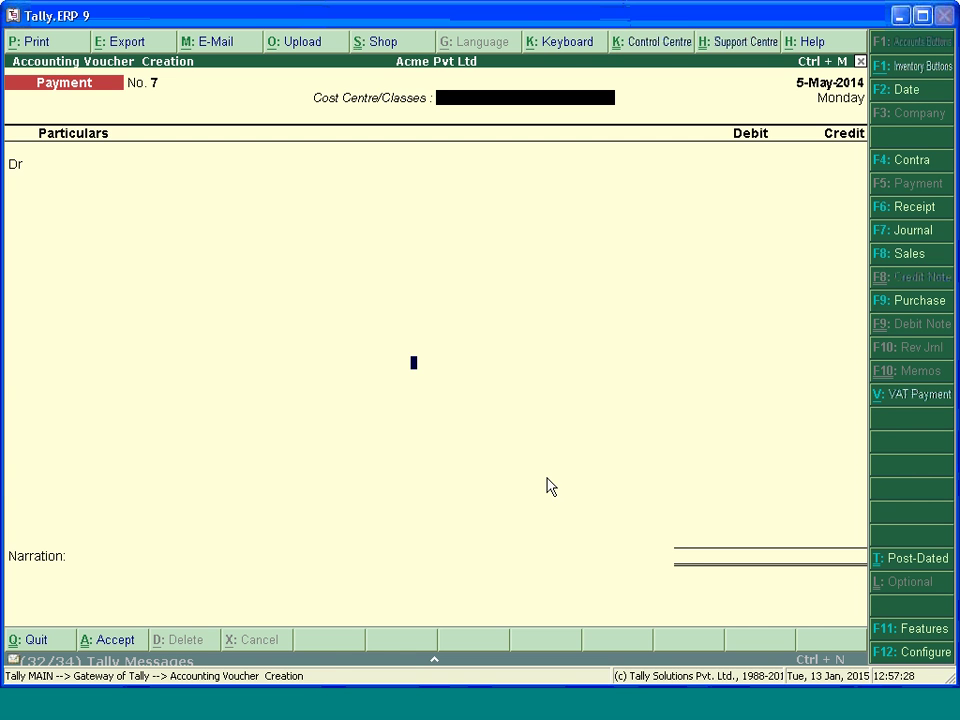
key(F2)
text(1)
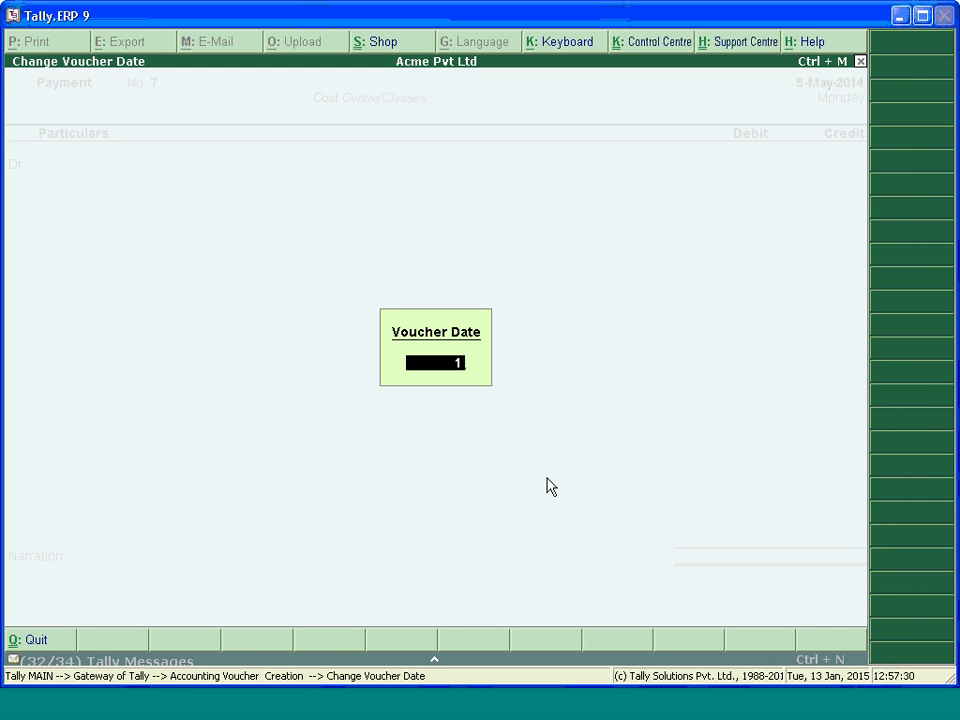
key(Return)
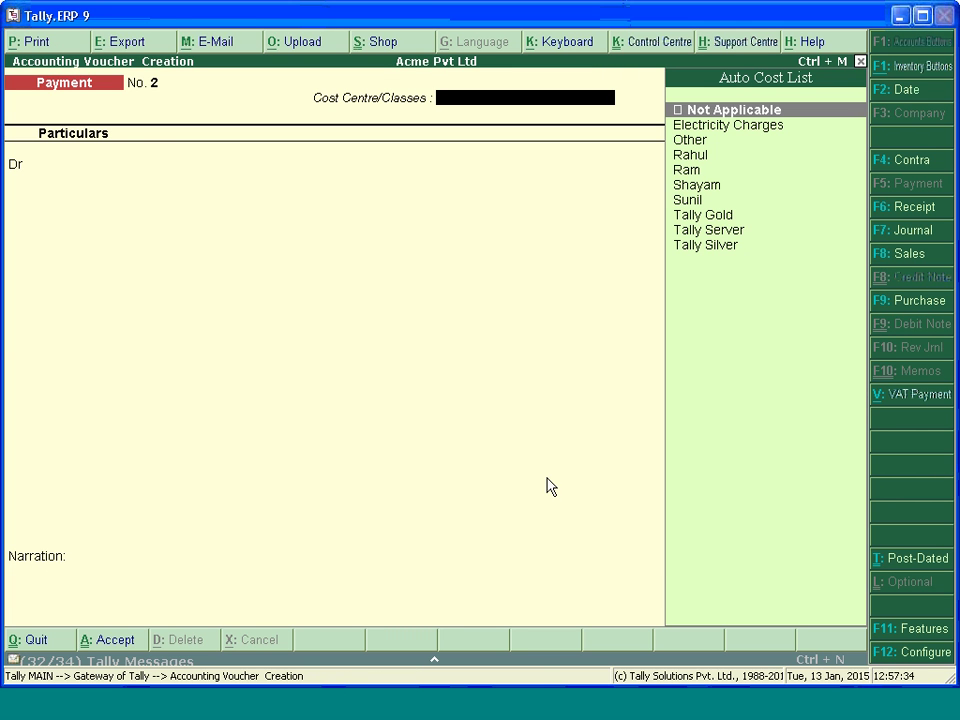
key(Escape)
key(y)
Open a new payment voucher and set its date to 1-Apr-2014.
key(v)
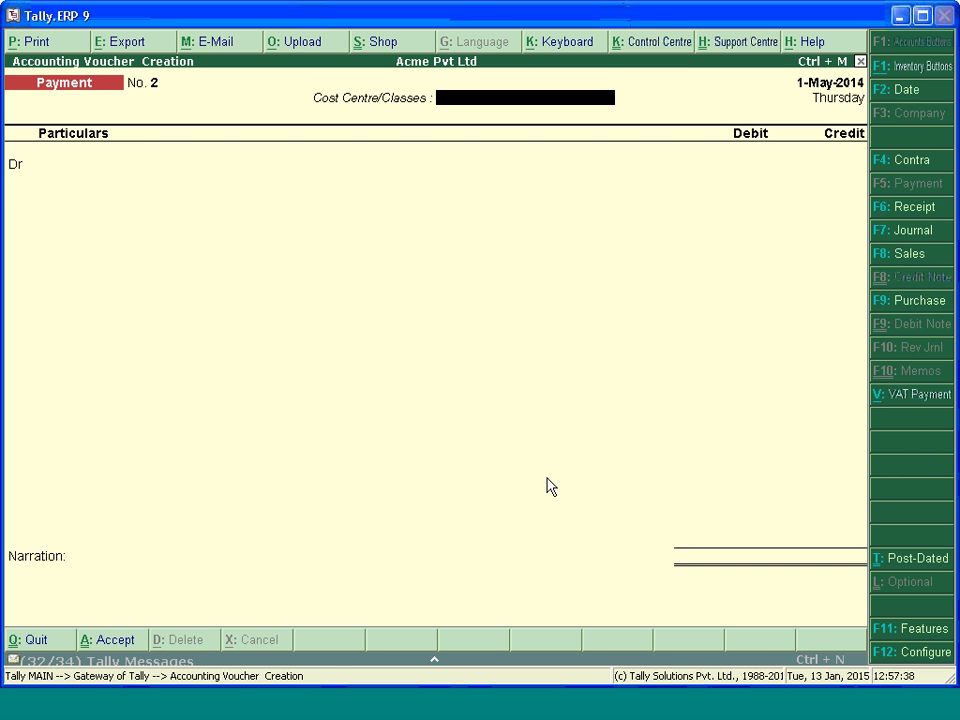
key(F2)
text(1.4.2014)
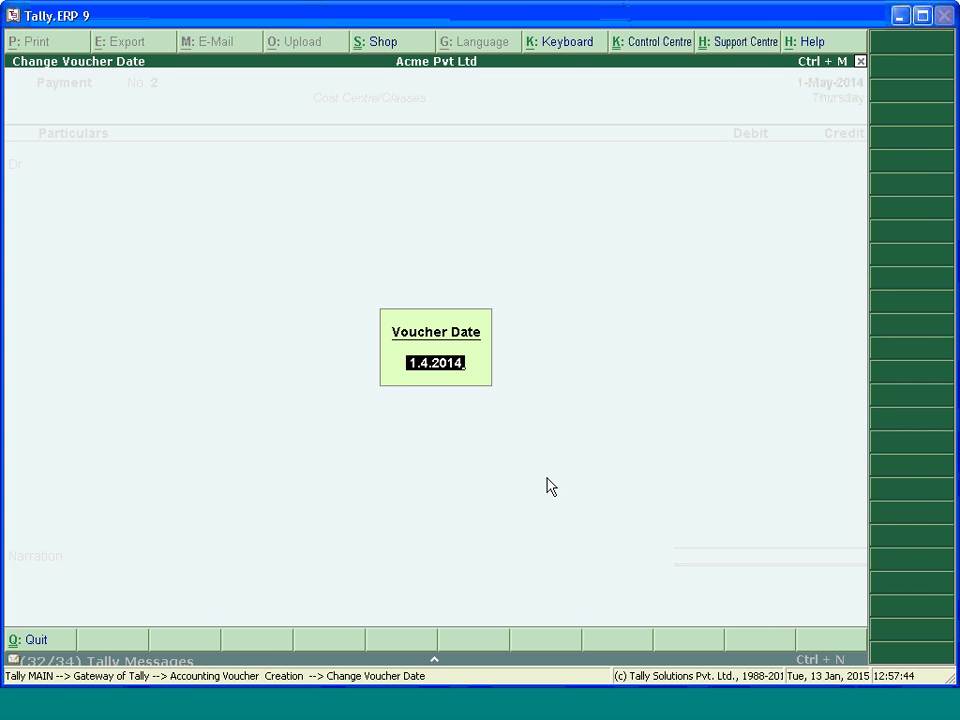
key(Return)
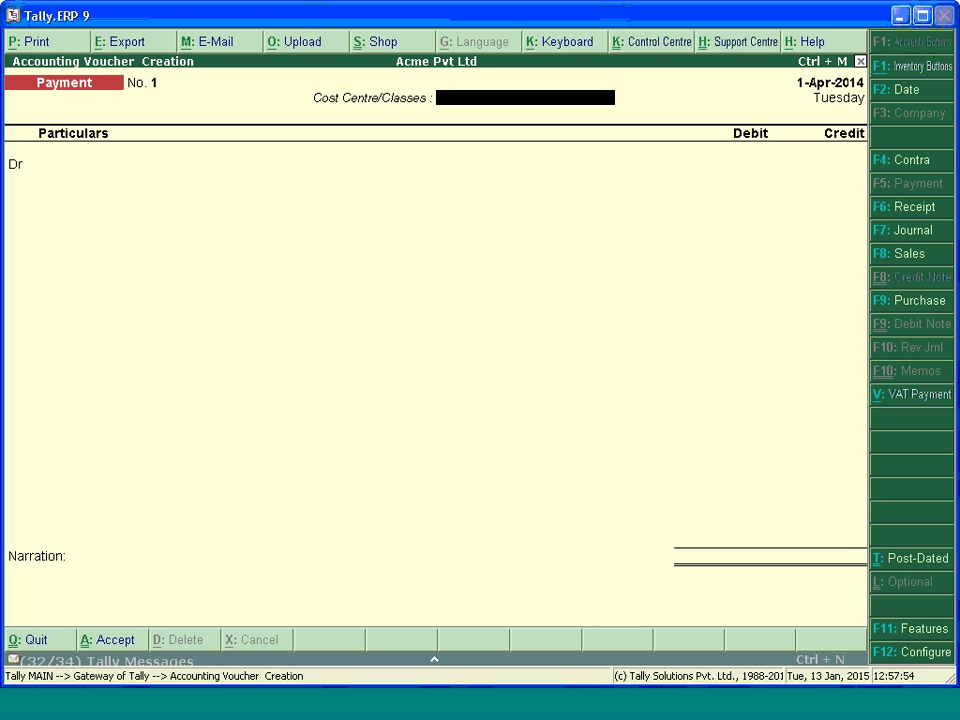
Debit Travel Expenses A/C with 4,000.00 in the payment voucher.
key(Return)
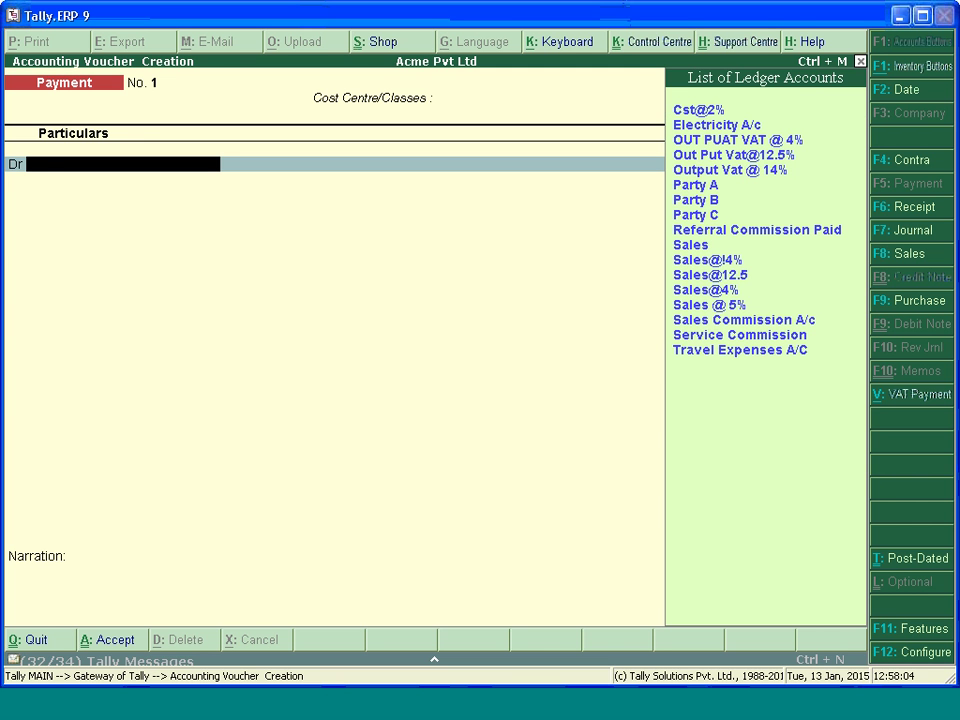
text(Tra)
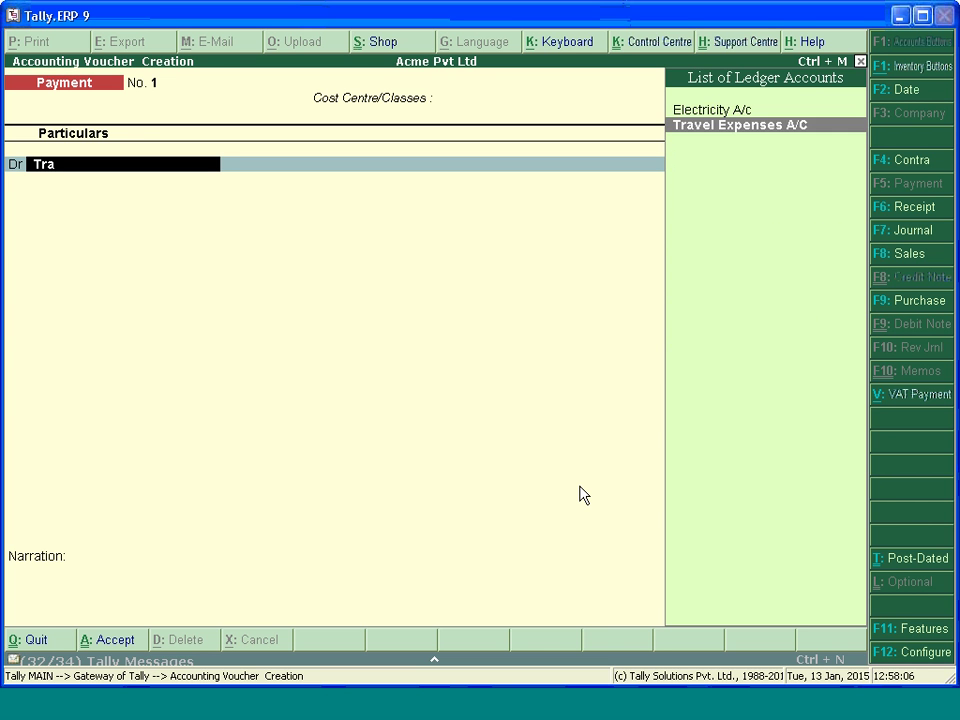
key(Return)
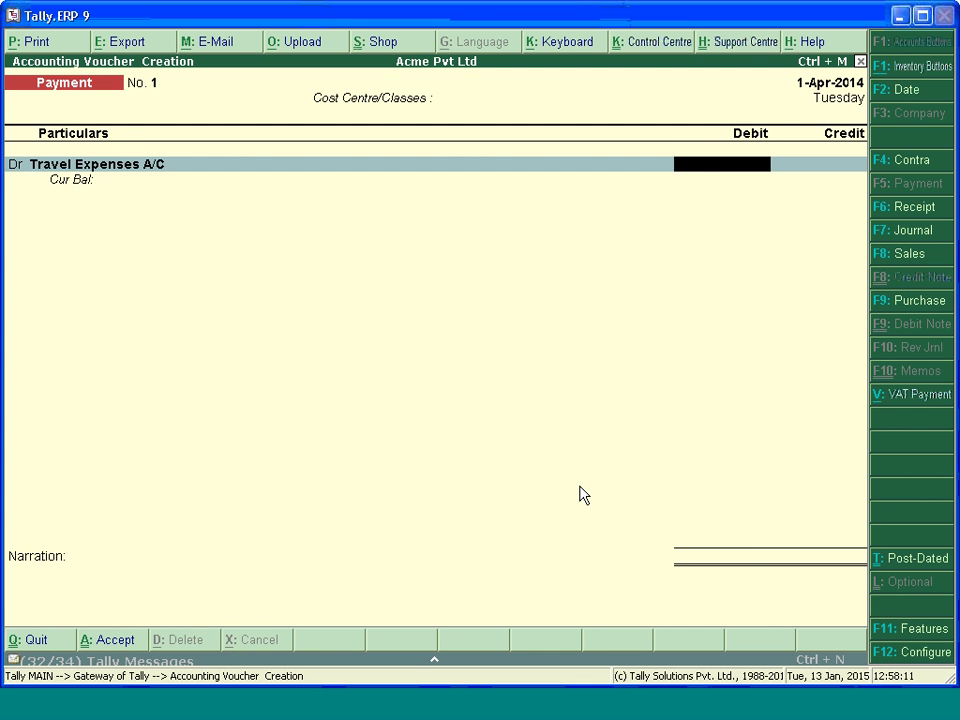
text(4000)
key(Return)
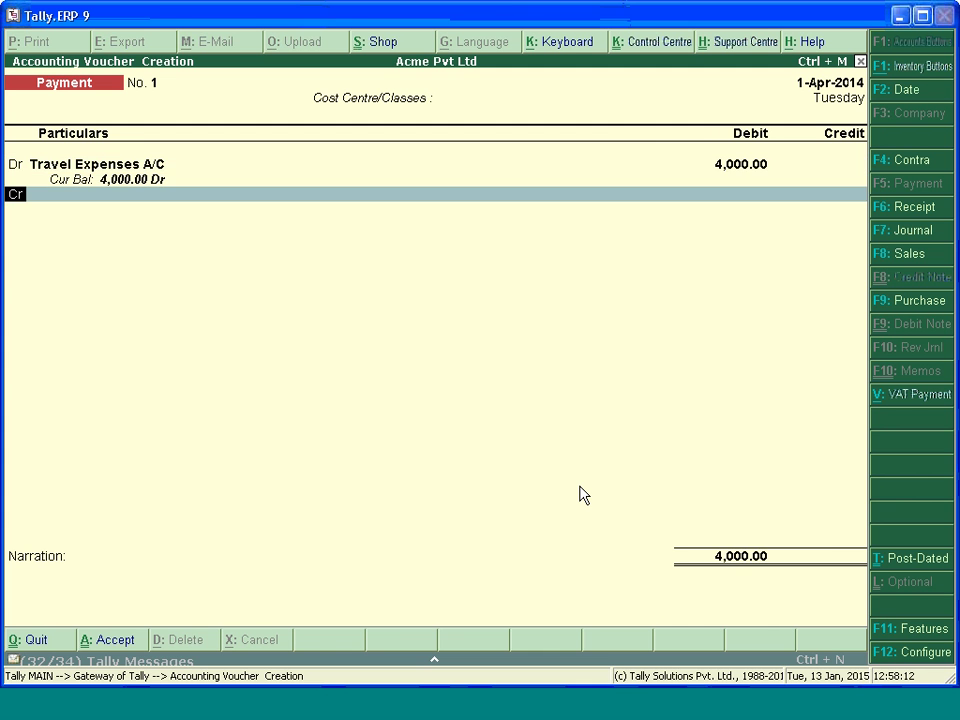
Credit Cash with 4,000.00, leave the narration empty, and save the payment voucher.
key(Return)
text(Cash)
key(Return)
key(Return)
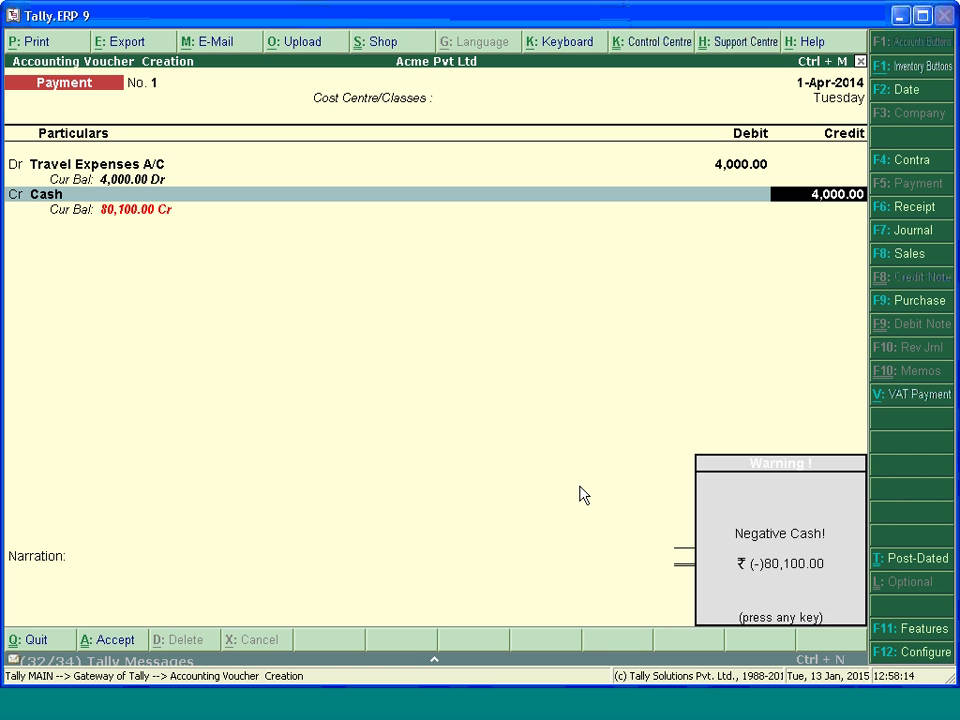
key(Return)
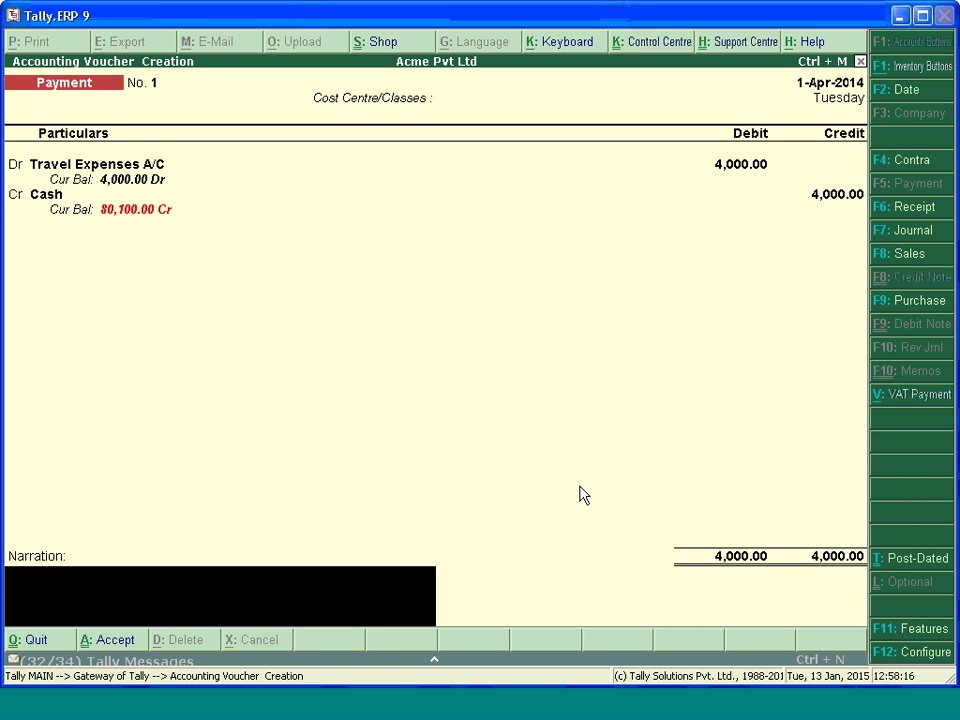
key(Return)
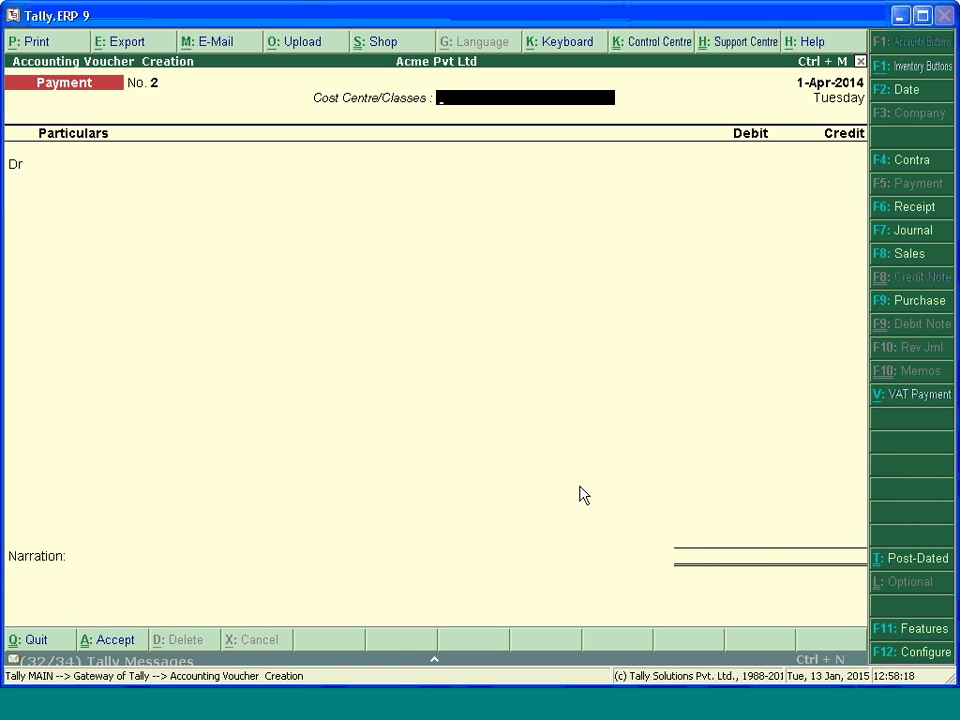
Date the new payment voucher 1-May-2014 and debit Travel Expenses A/C with 6,000.00.
key(F2)
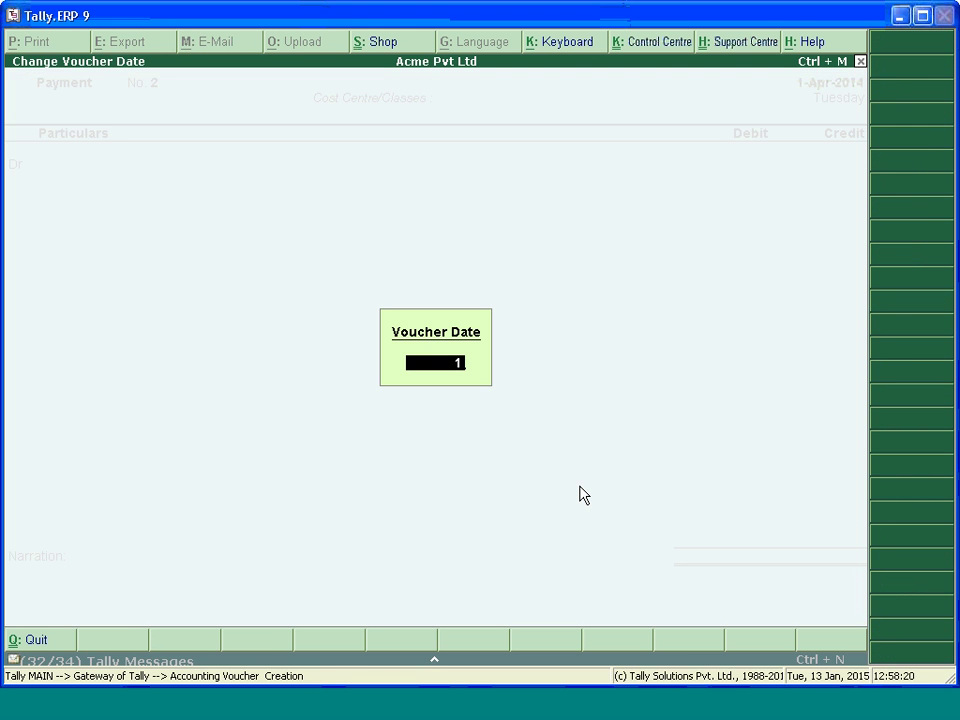
text(1-5)
key(Return)
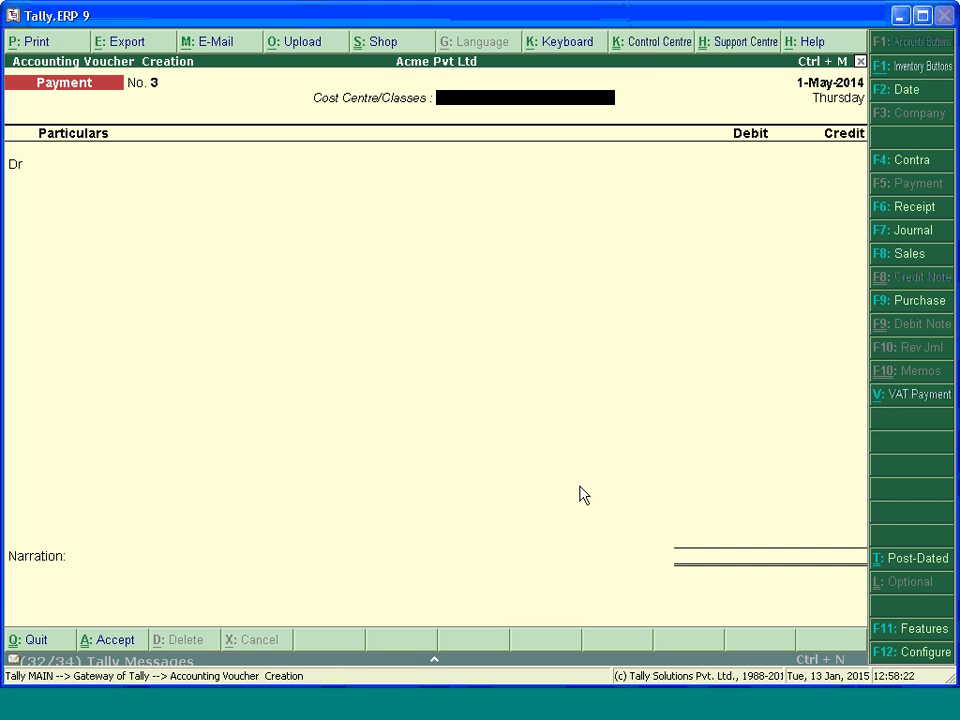
key(Return)
text(Tr)
key(Return)
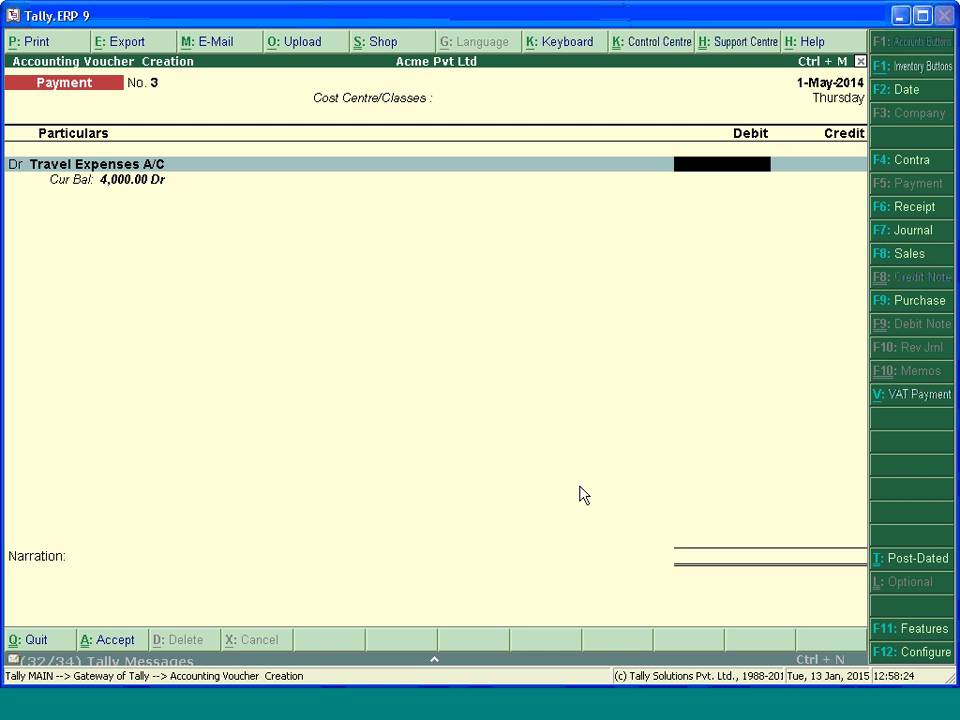
text(6000)
key(Return)
Credit Cash with 6,000.00, leave the narration empty, and accept the payment voucher.
key(Return)
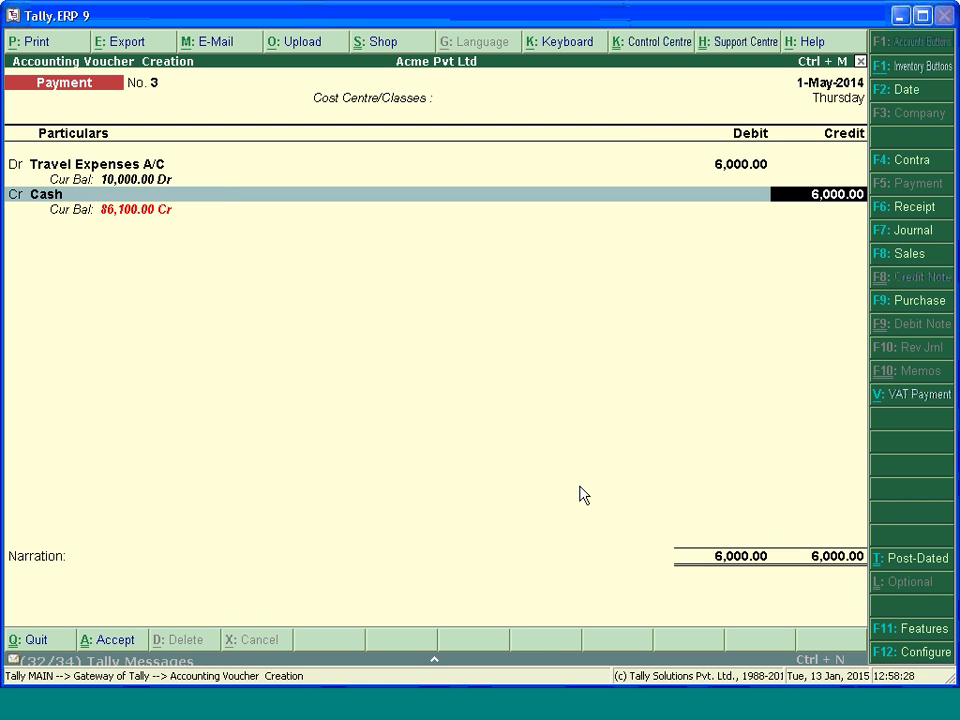
key(Return)
key(Return)
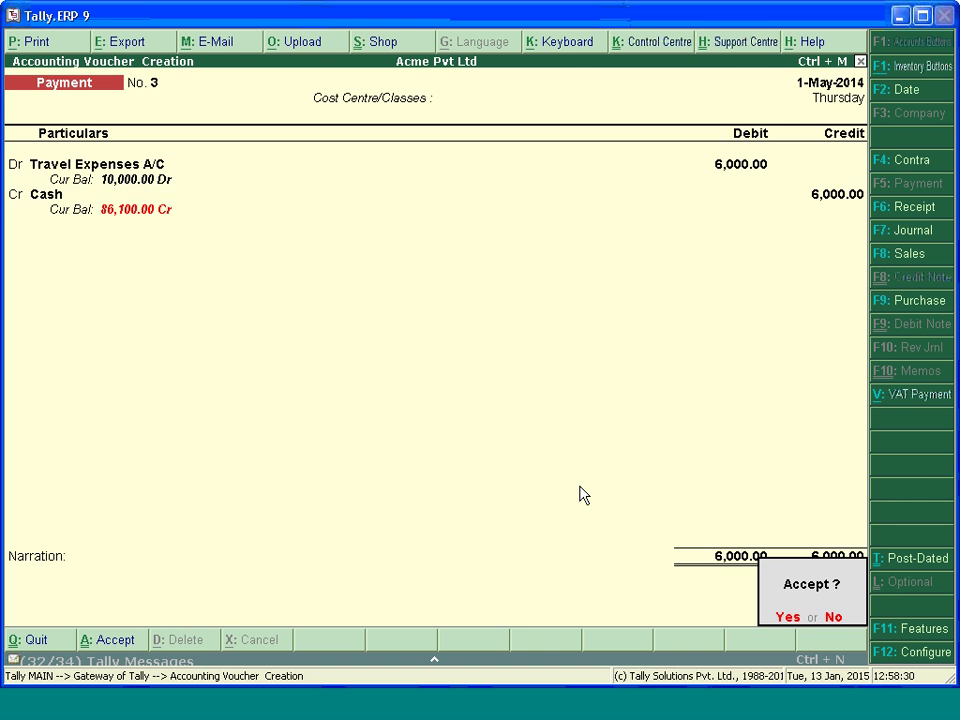
key(Return)
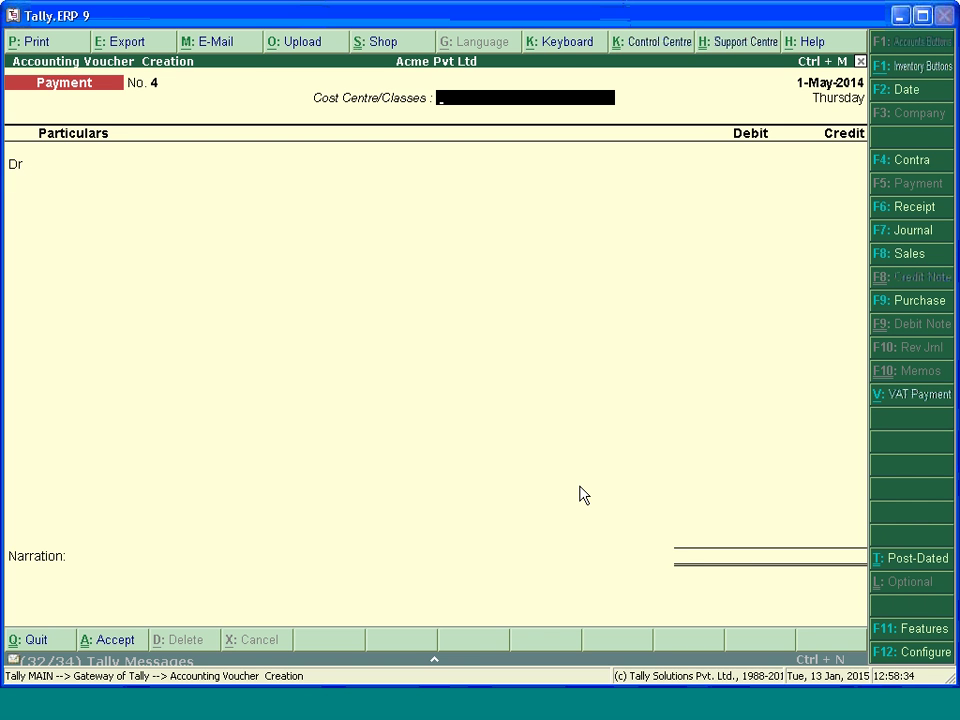
Date the new payment voucher 1-Jun-2014 and debit Travel Expenses A/C with 8,000.00.
key(F2)
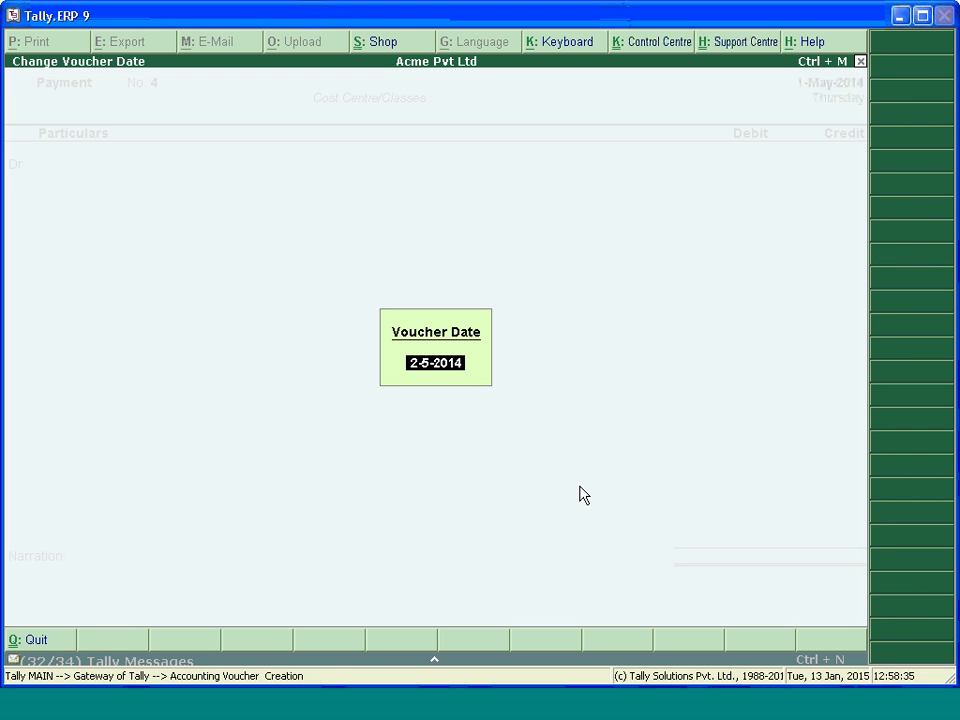
text(1.6)
key(Return)
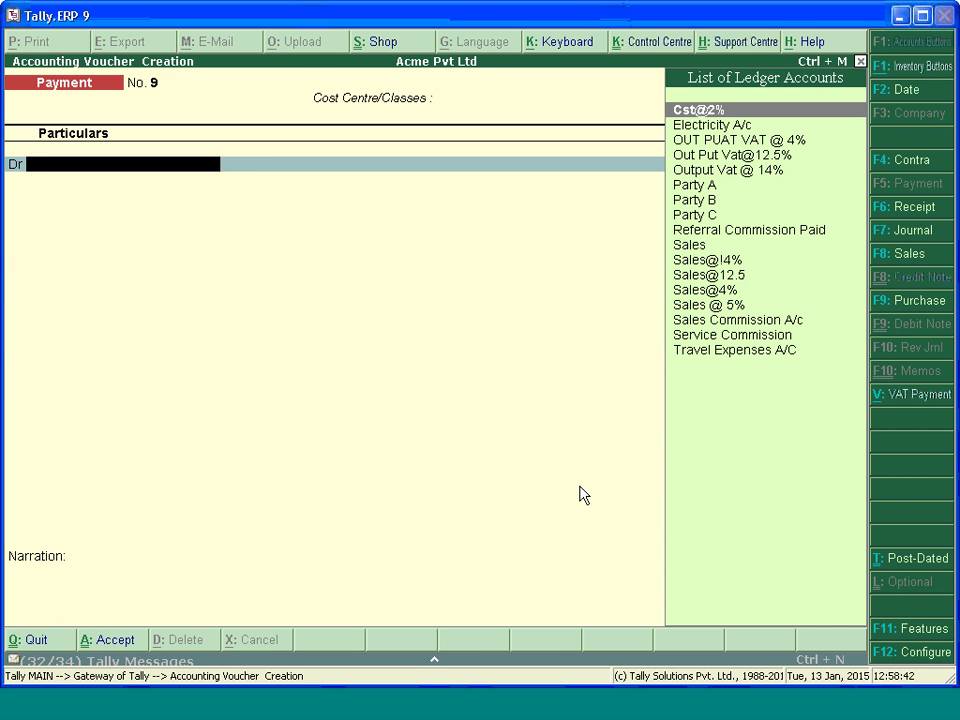
text(Tr)
key(Return)
text(8)
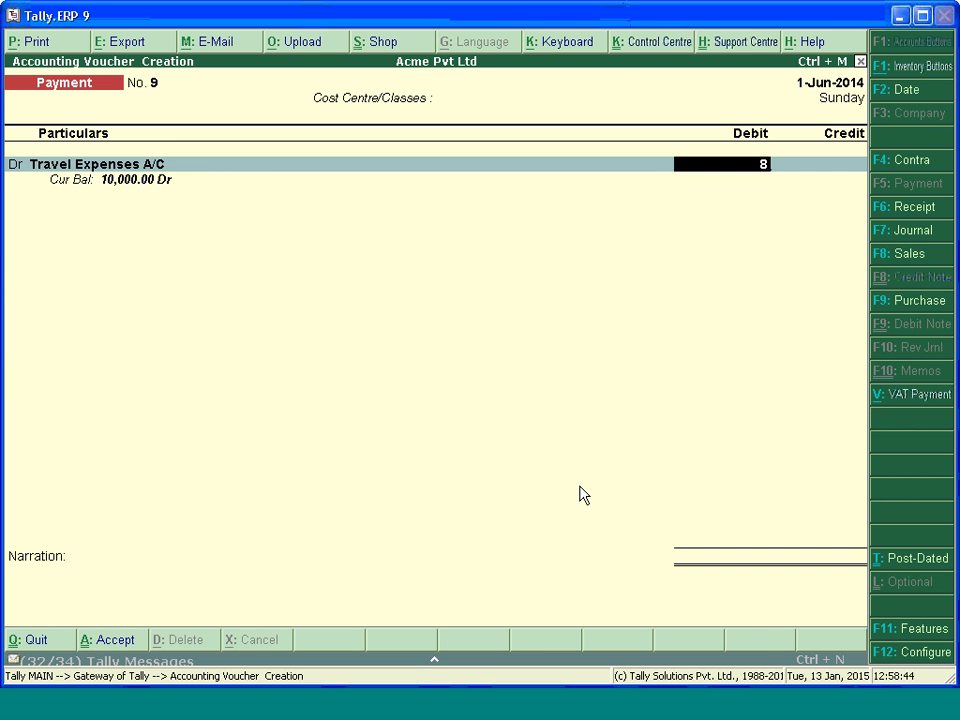
text(000)
key(Return)
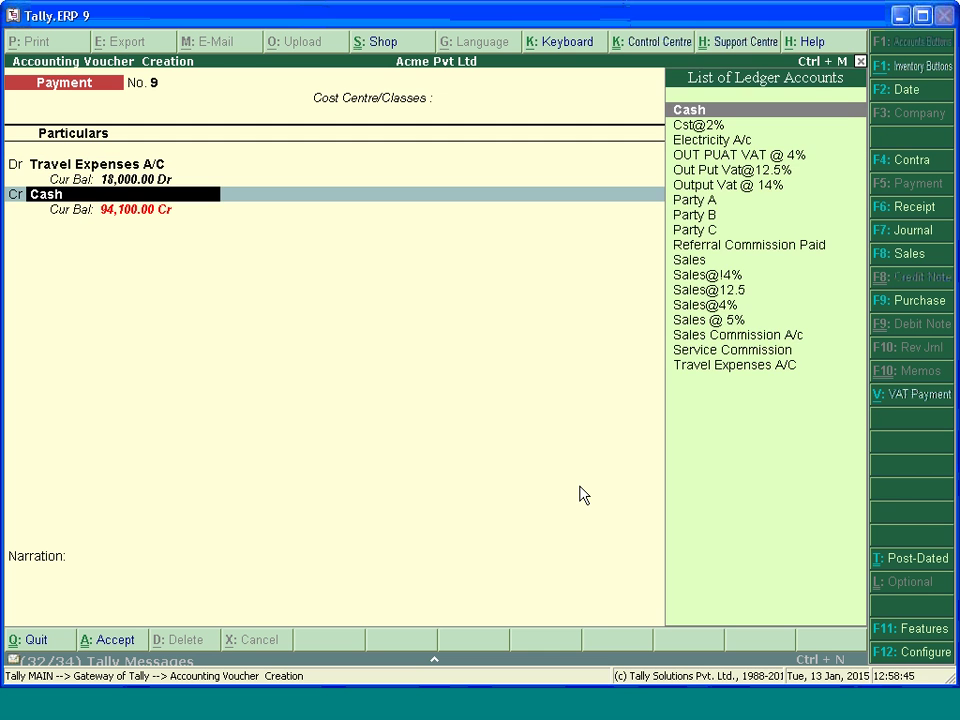
Credit Cash with 8,000.00, leave the narration empty, and accept the payment voucher.
key(Return)
key(Return)
key(Return)
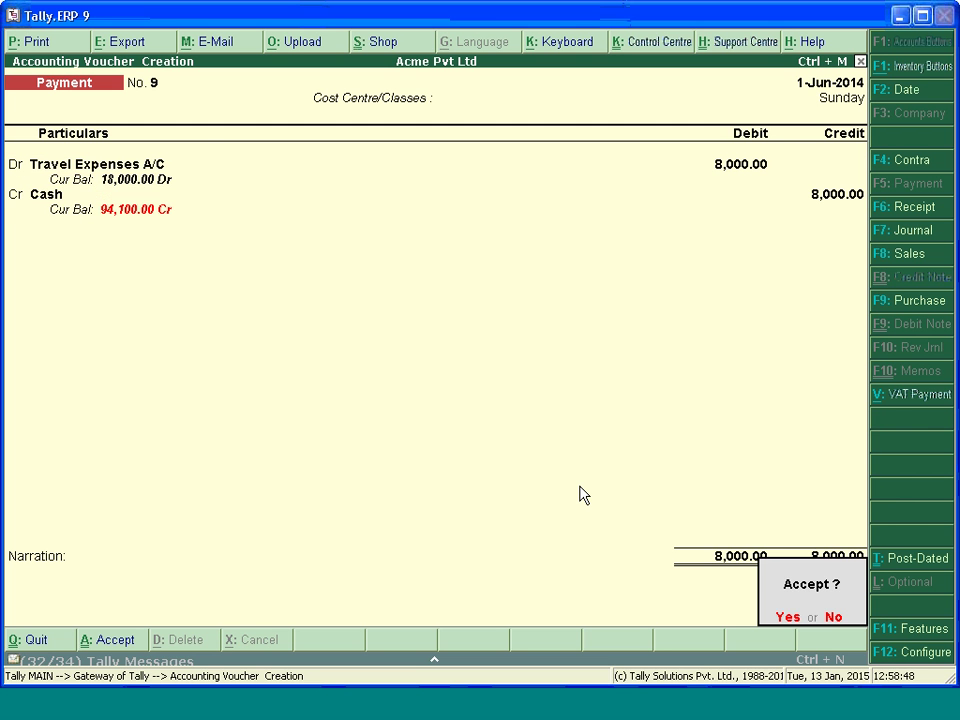
key(Return)
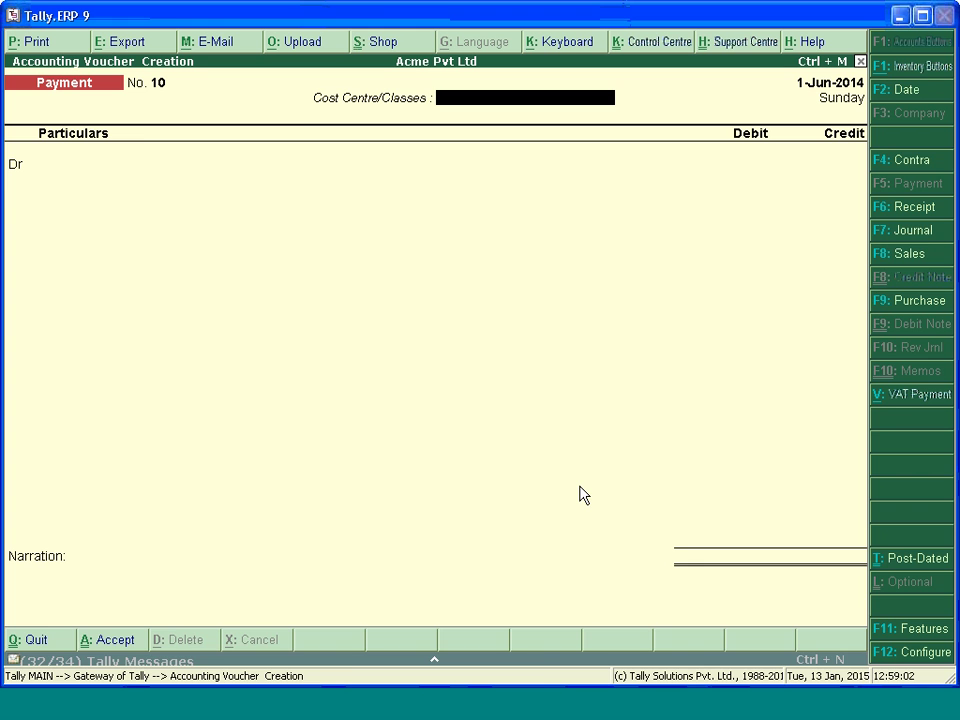
Leave the blank payment voucher and return to the Gateway of Tally.
key(Escape)
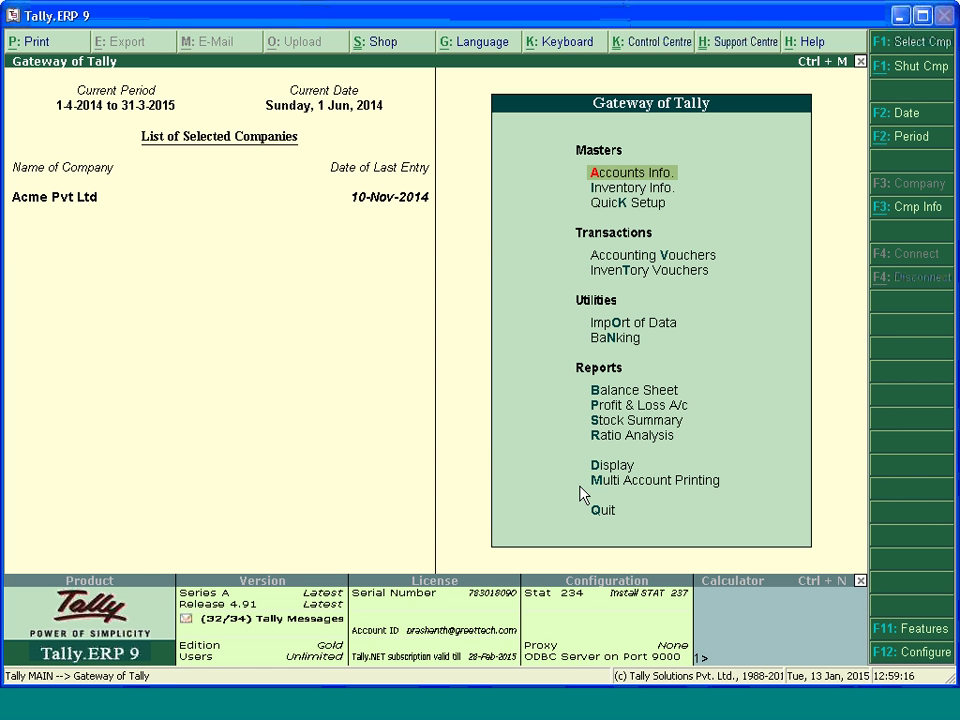
key(Return)
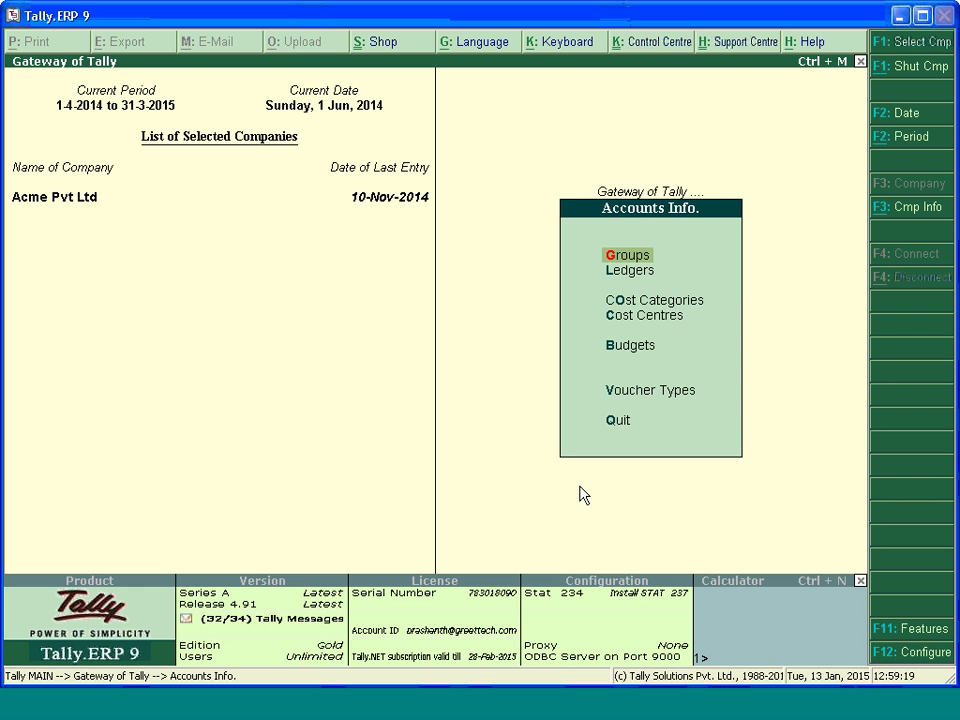
key(Escape)
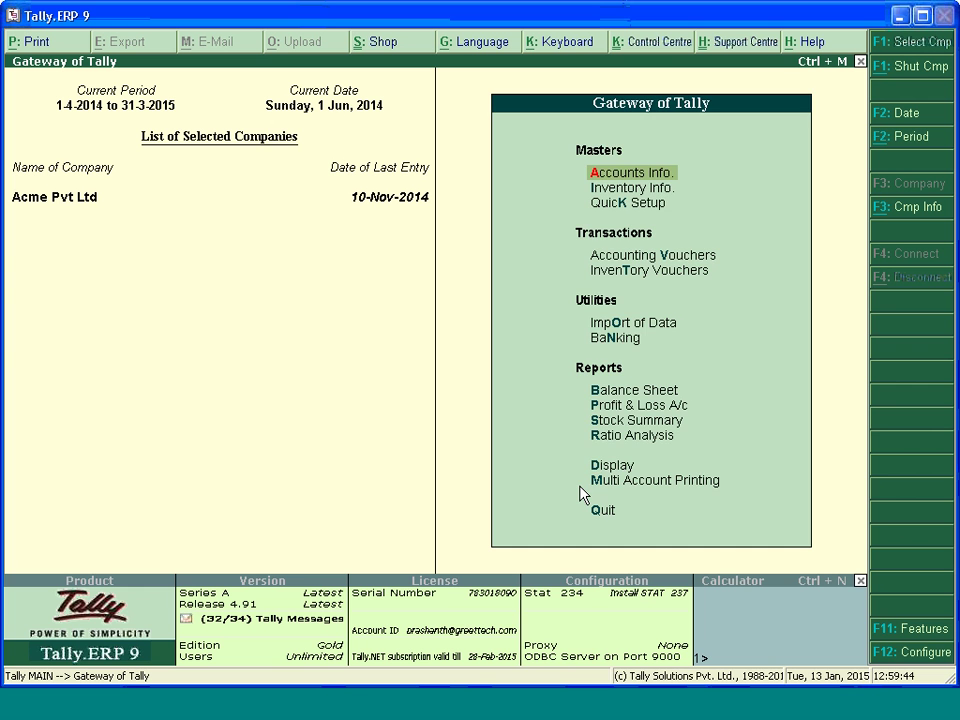
key(Return)
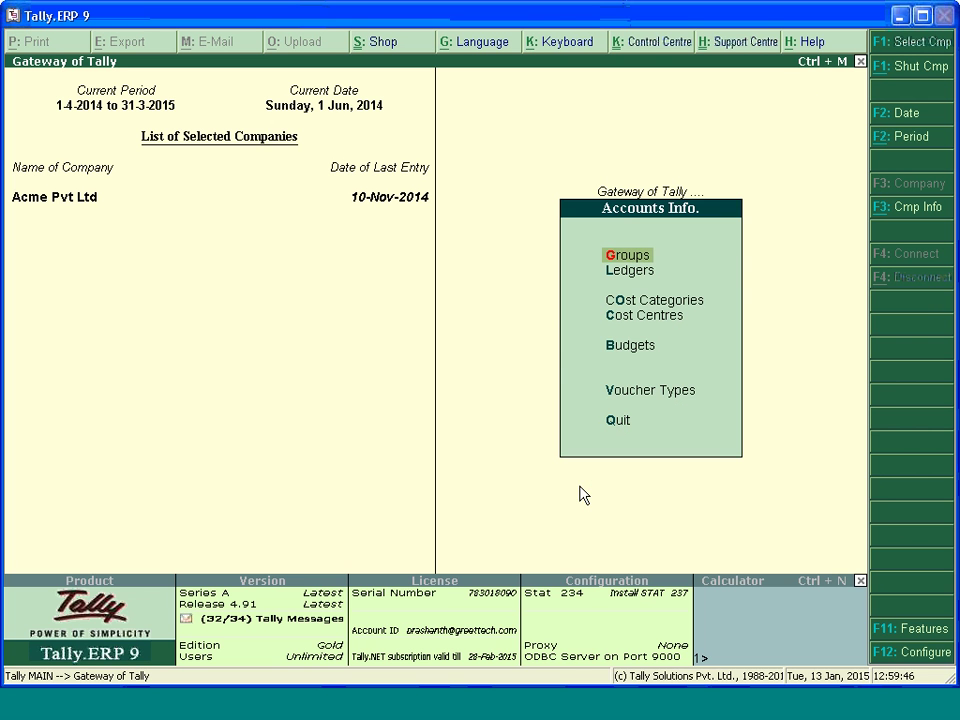
key(Escape)
Display the ledger vouchers of Travel Expenses A/C from the account books.
key(d)
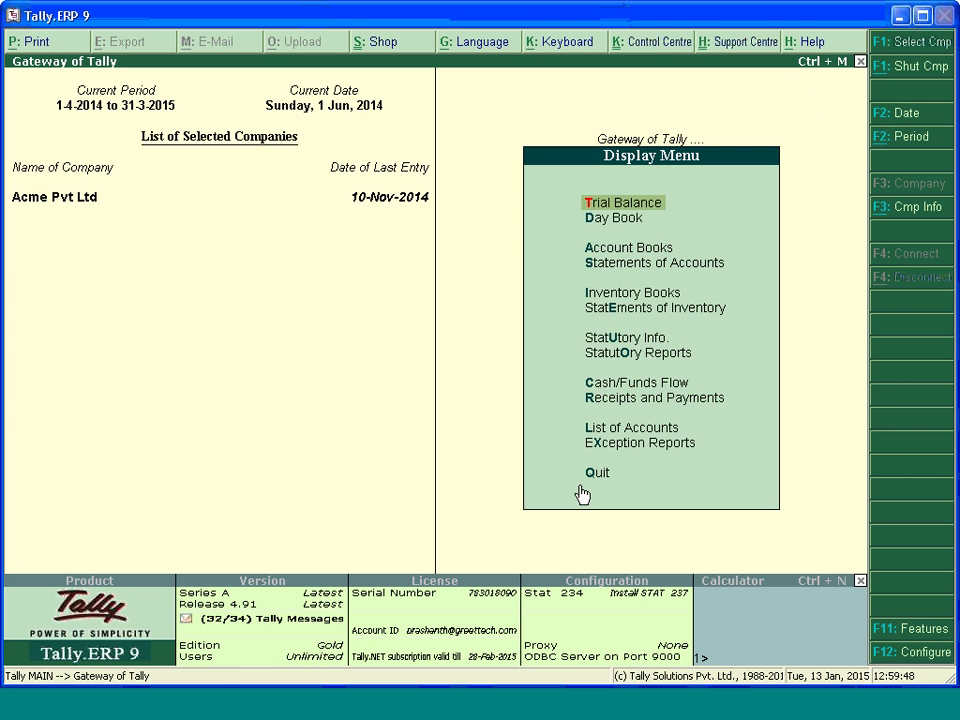
key(a)
key(Down)
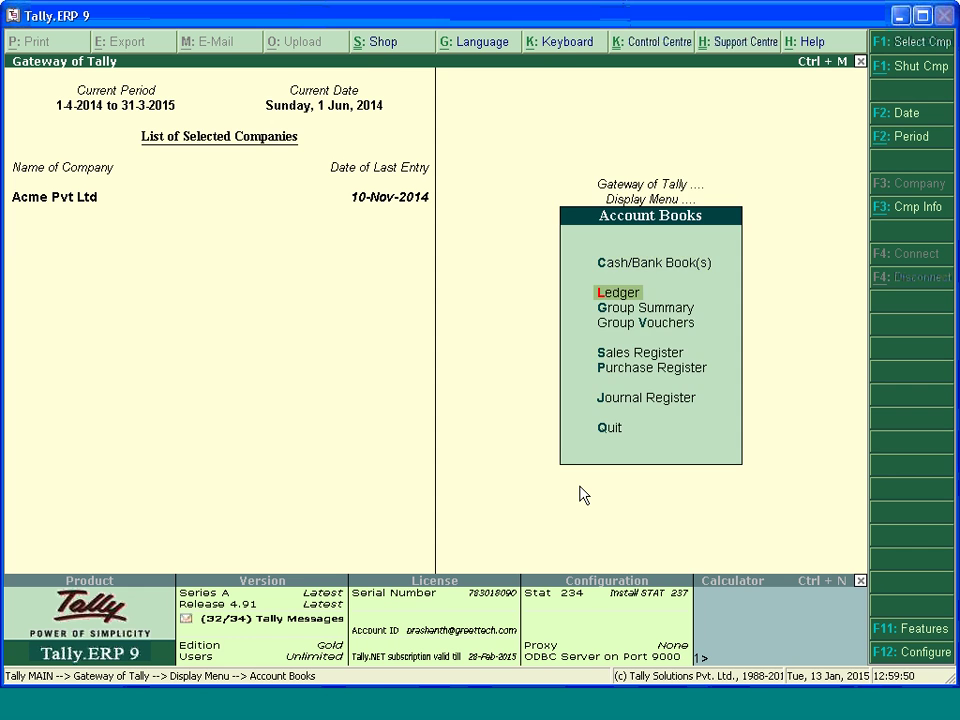
key(Return)
text(Tra)
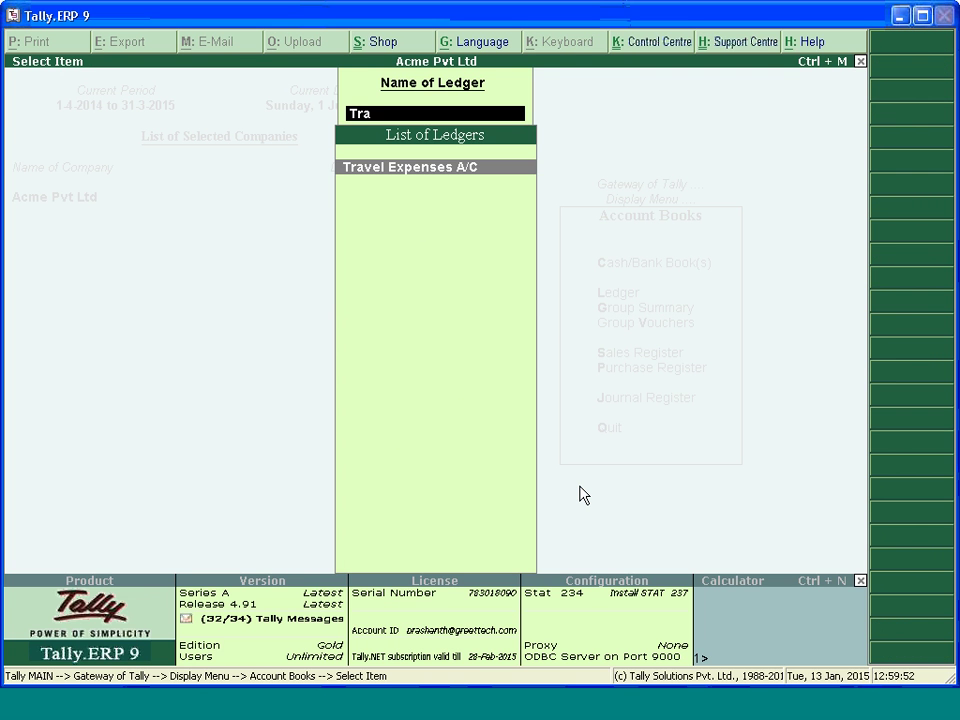
key(Return)
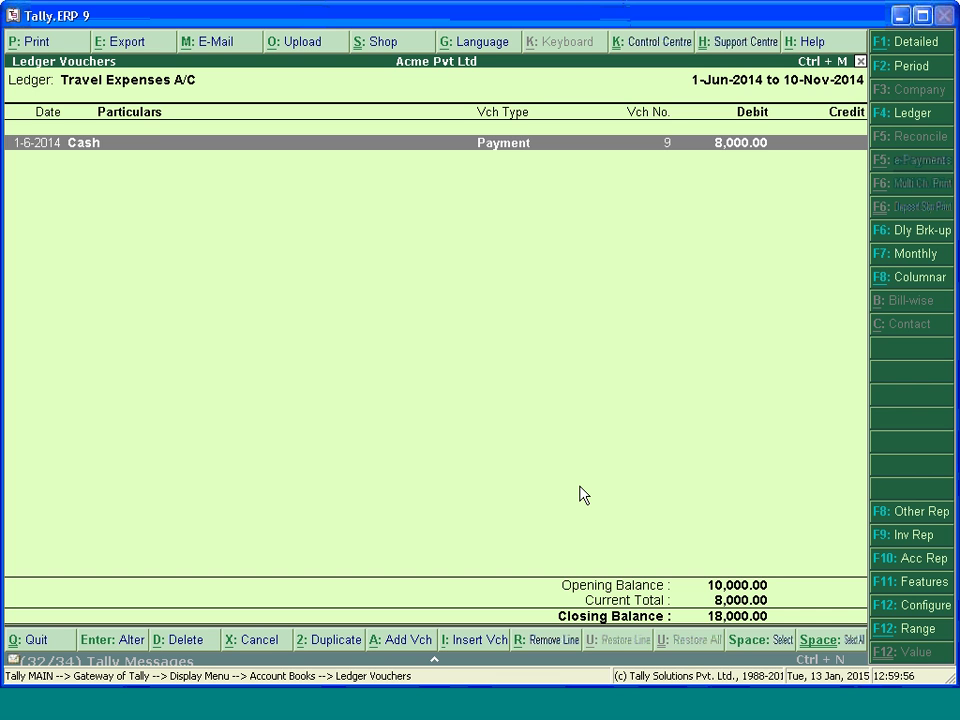
key(F2)
key(BackSpace)
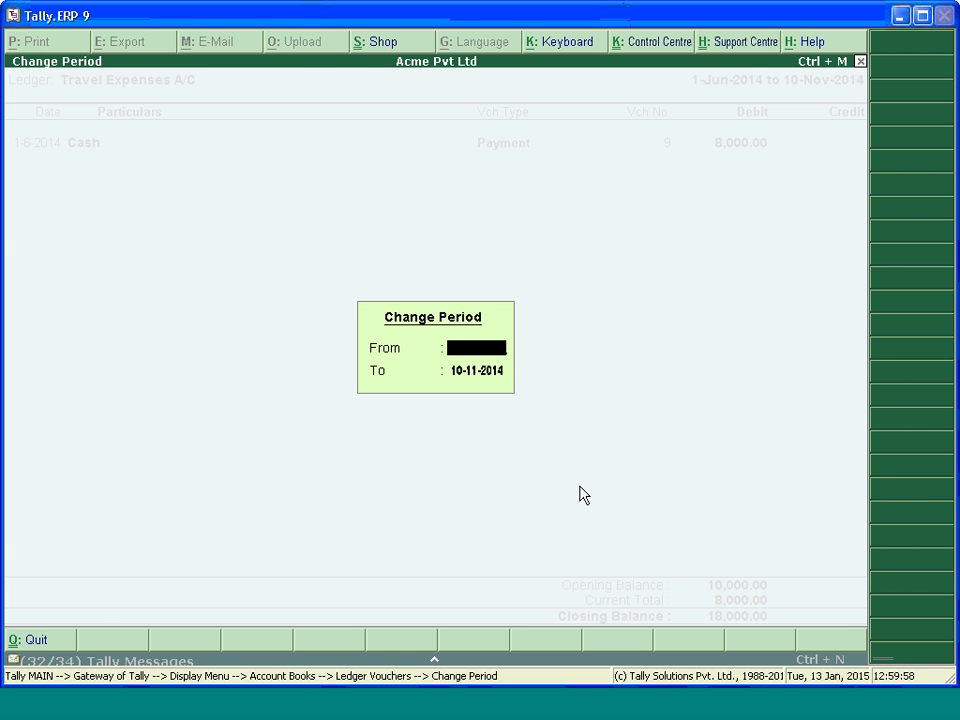
key(Return)
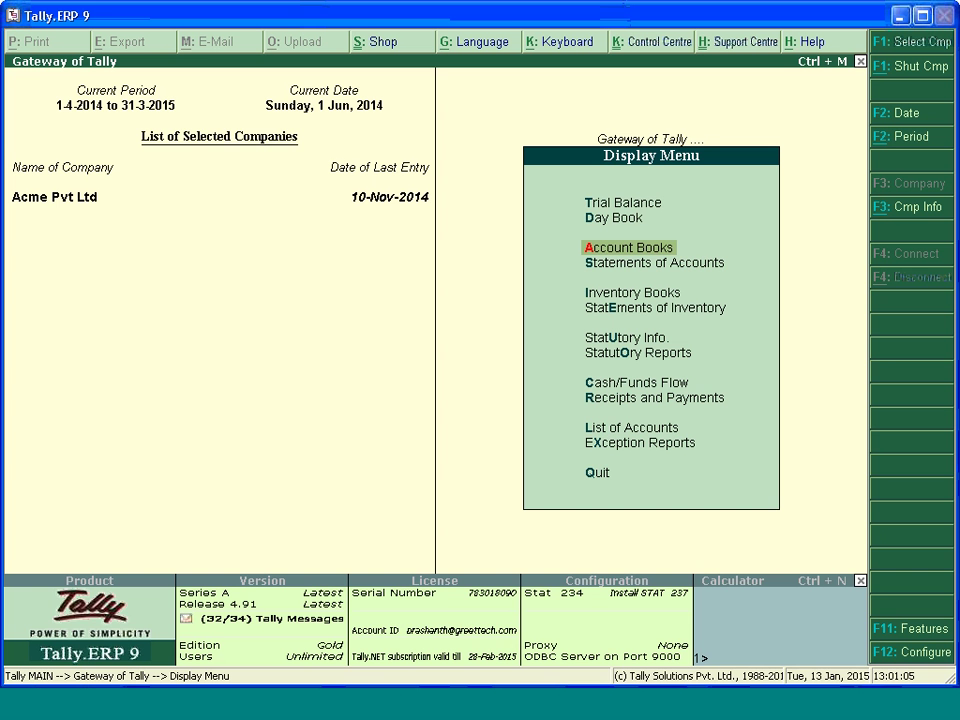
Reopen the Travel Expenses A/C ledger, view its 1-6-2014 cash payment voucher, and go back out of the report.
key(Return)
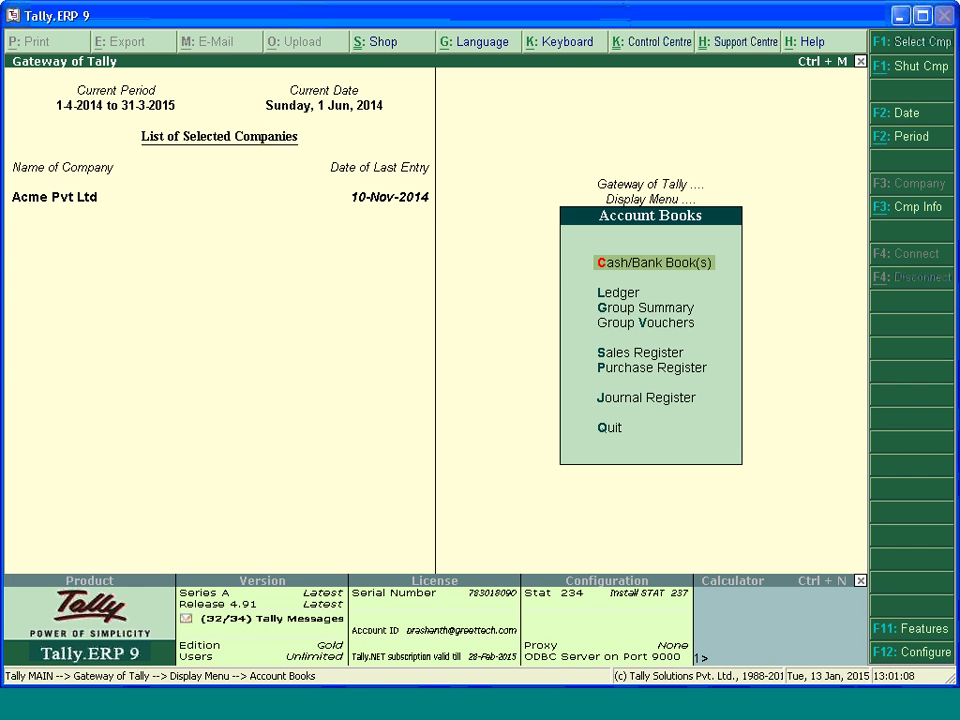
key(Down)
key(Down)
key(Up)
key(Return)
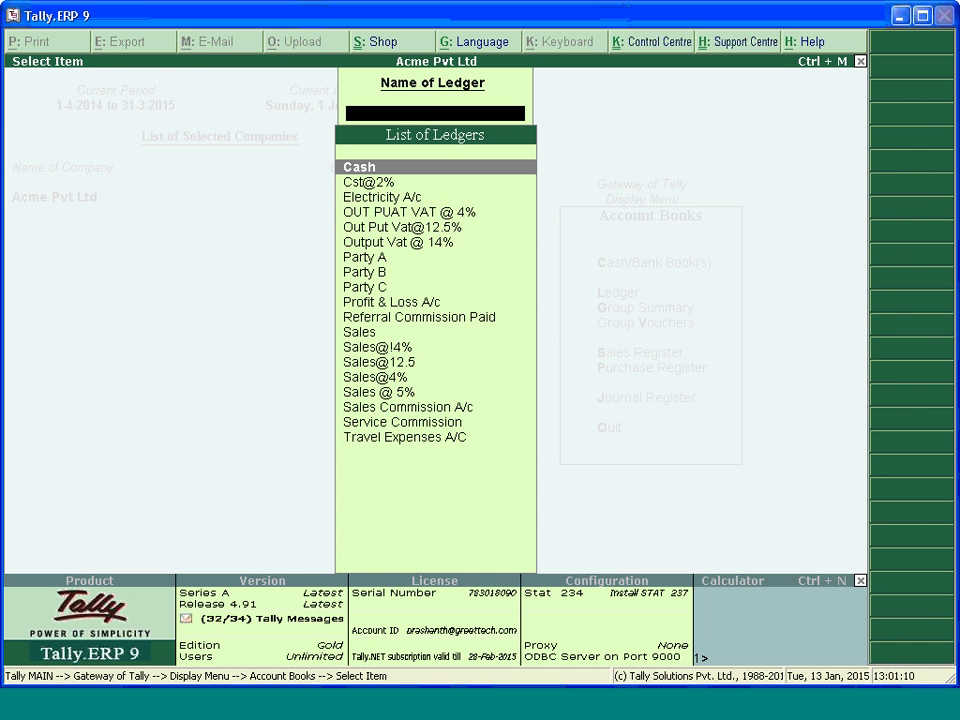
text(t)
key(Return)
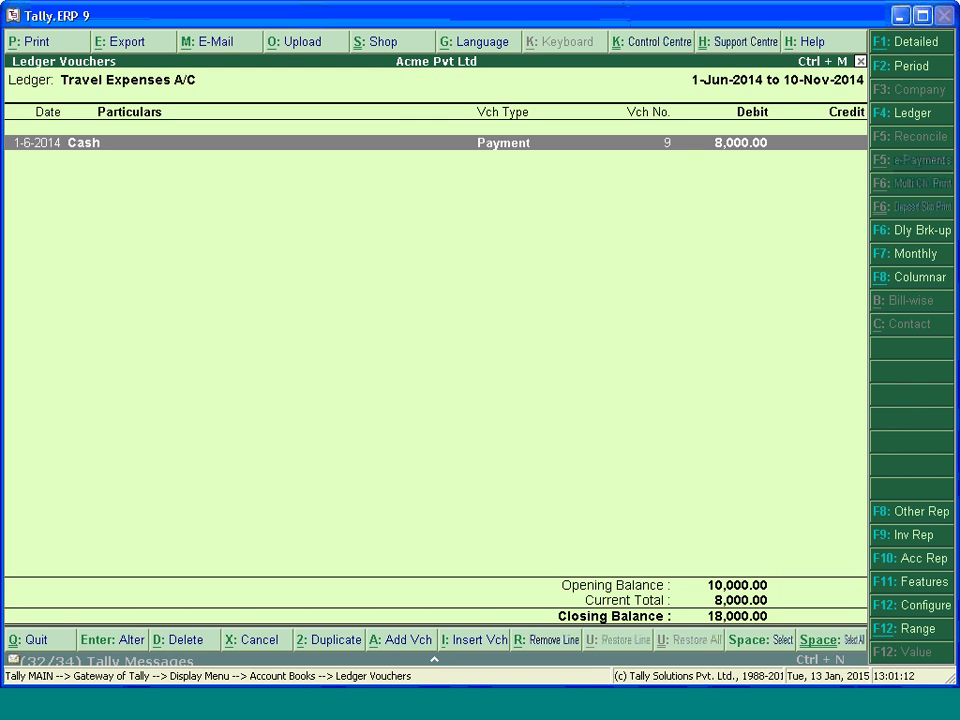
key(Return)
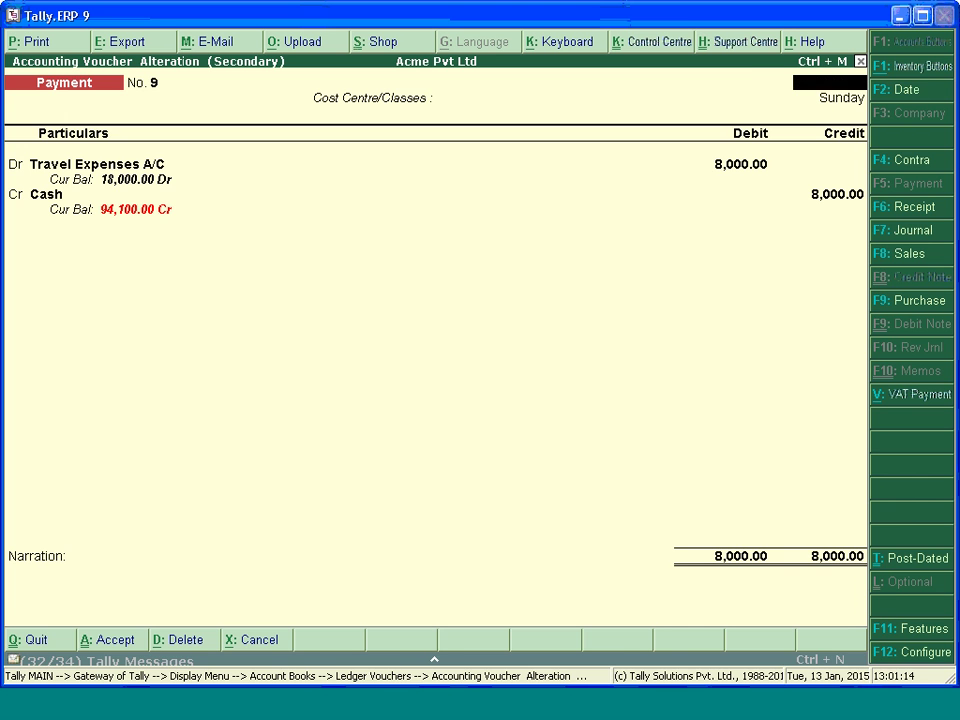
key(Escape)
key(Escape)
key(Escape)
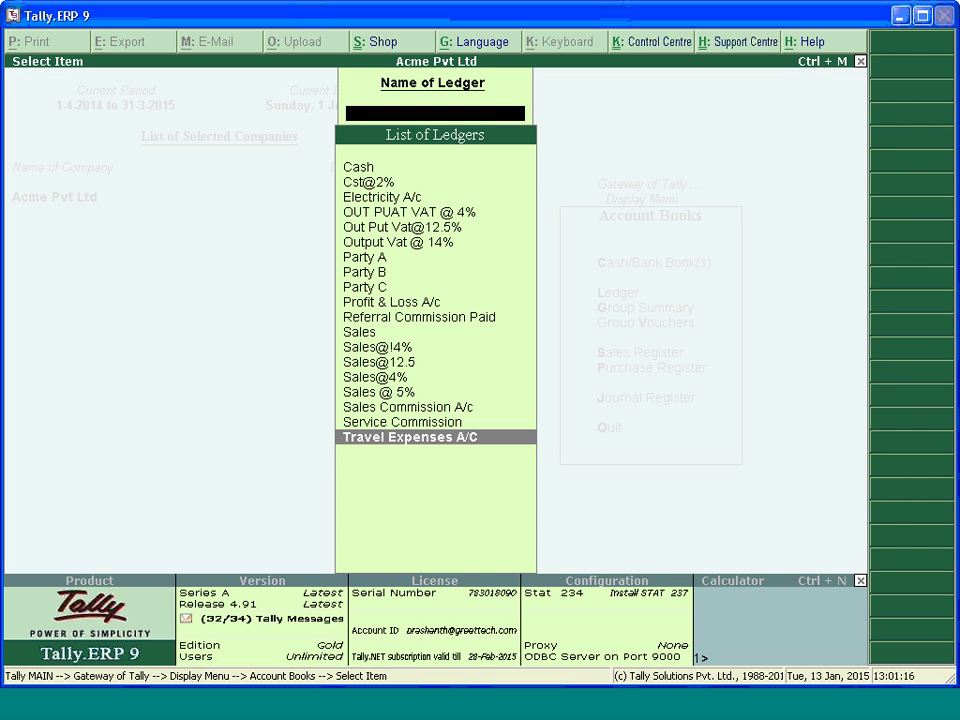
Display the group summary for Indirect Expenses.
key(Down)
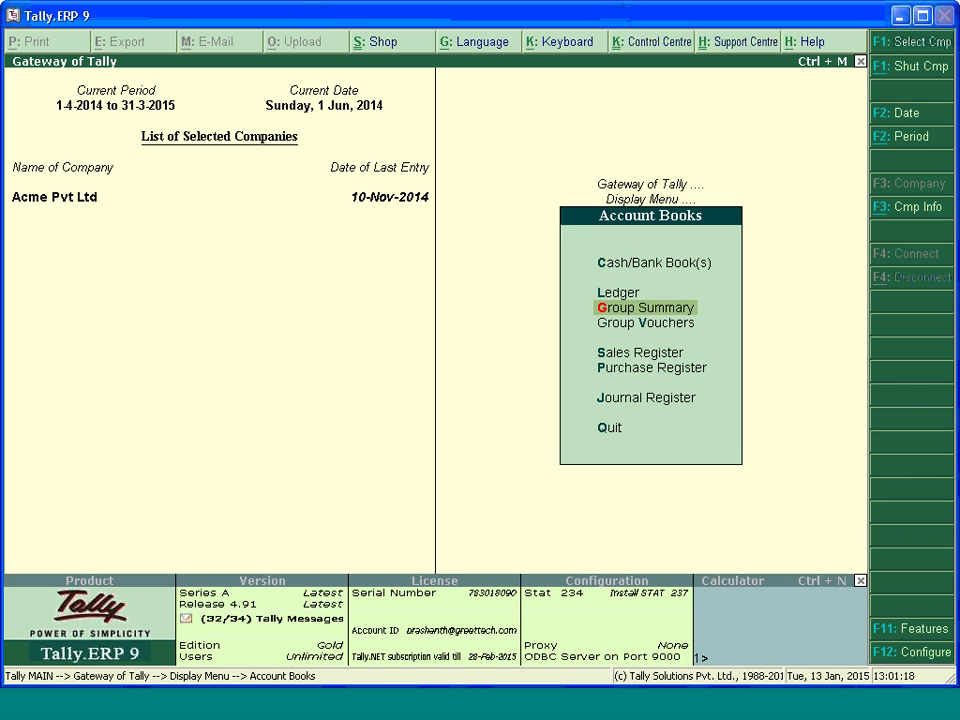
key(Return)
text(Ta)
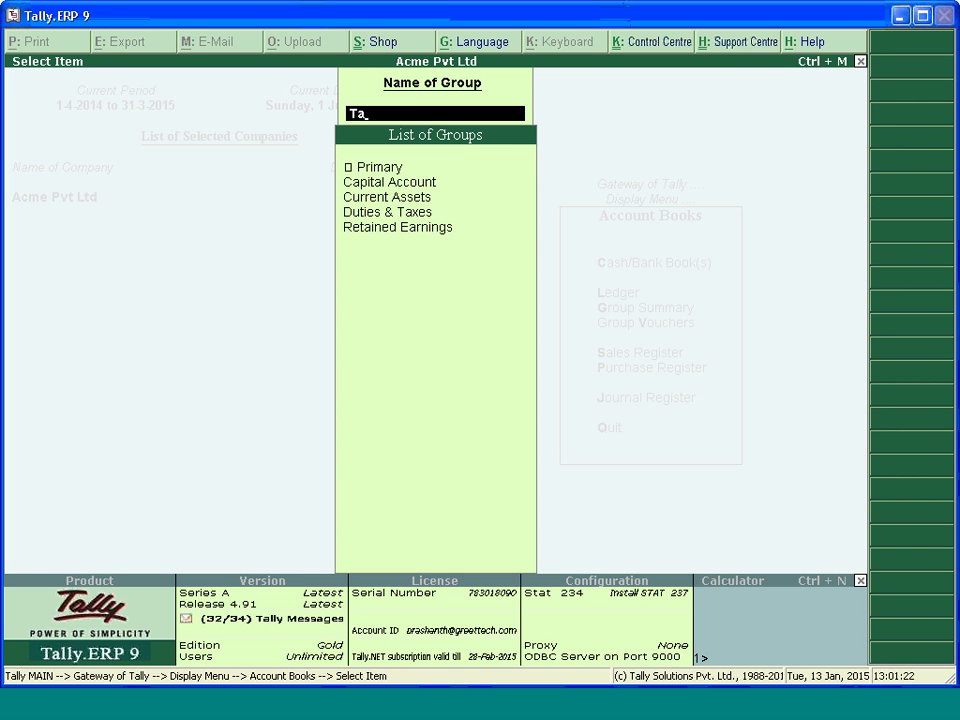
key(BackSpace)
key(BackSpace)
text(In)
click(402, 257)
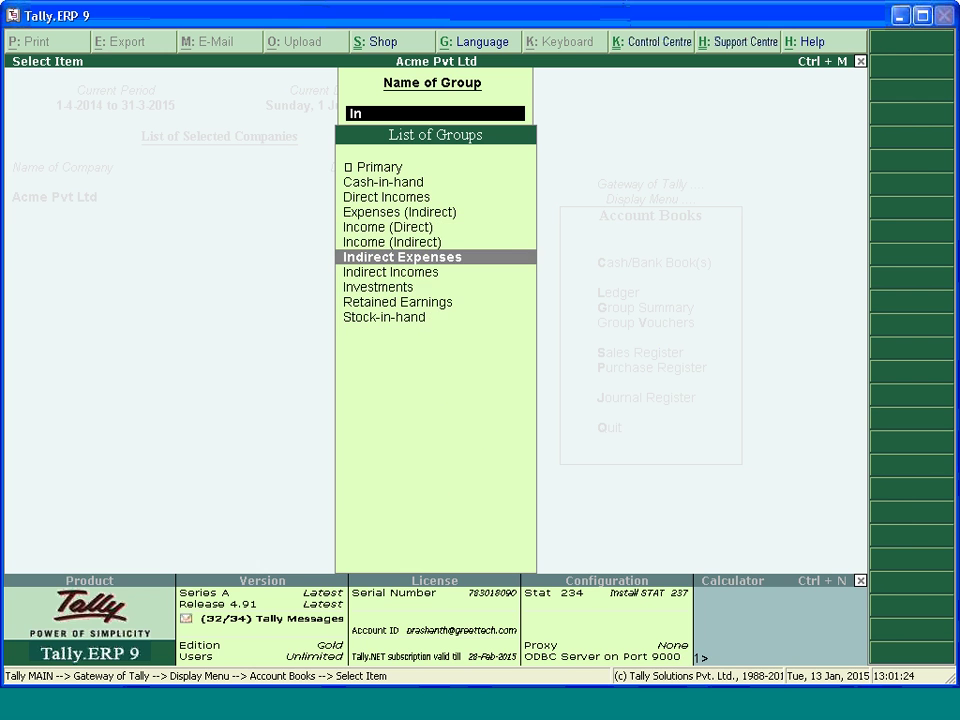
key(Return)
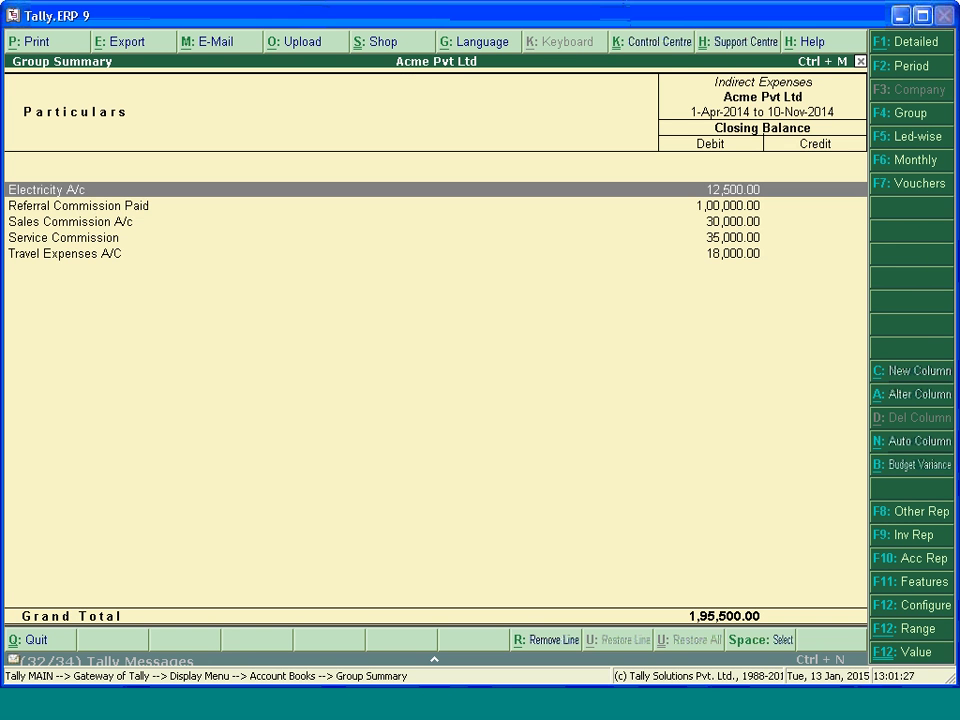
Drill down from the Indirect Expenses summary to the monthly summary of Travel Expenses A/C.
key(Down)
key(Down)
key(Down)
key(Down)
key(Return)
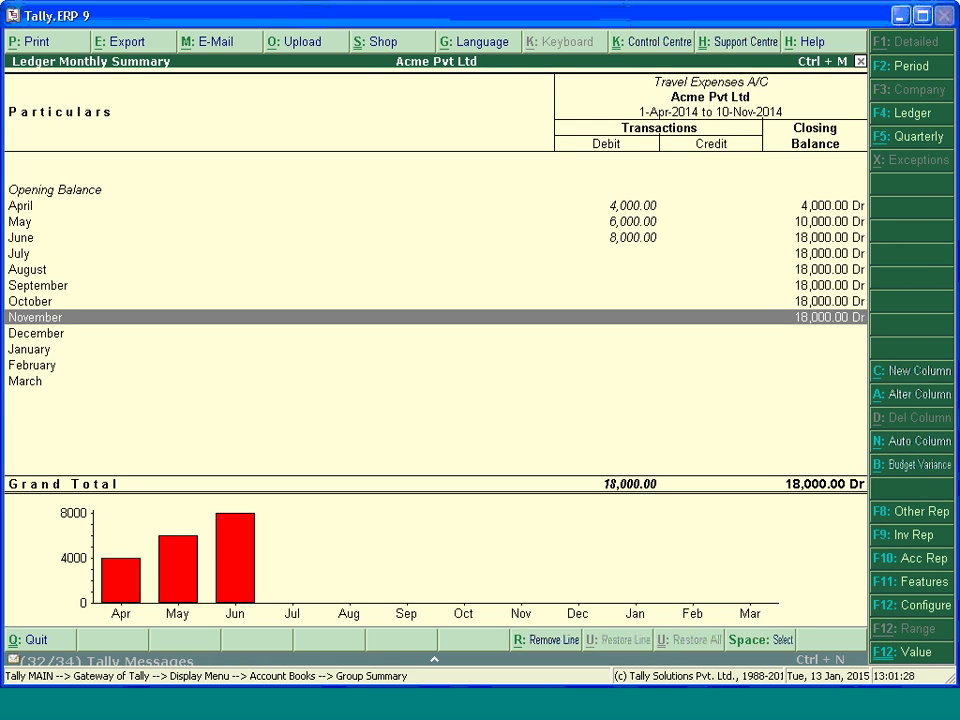
View the April vouchers of Travel Expenses A/C, and return to the account books list.
key(Up)
key(Up)
key(Up)
key(Up)
key(Up)
key(Up)
key(Up)
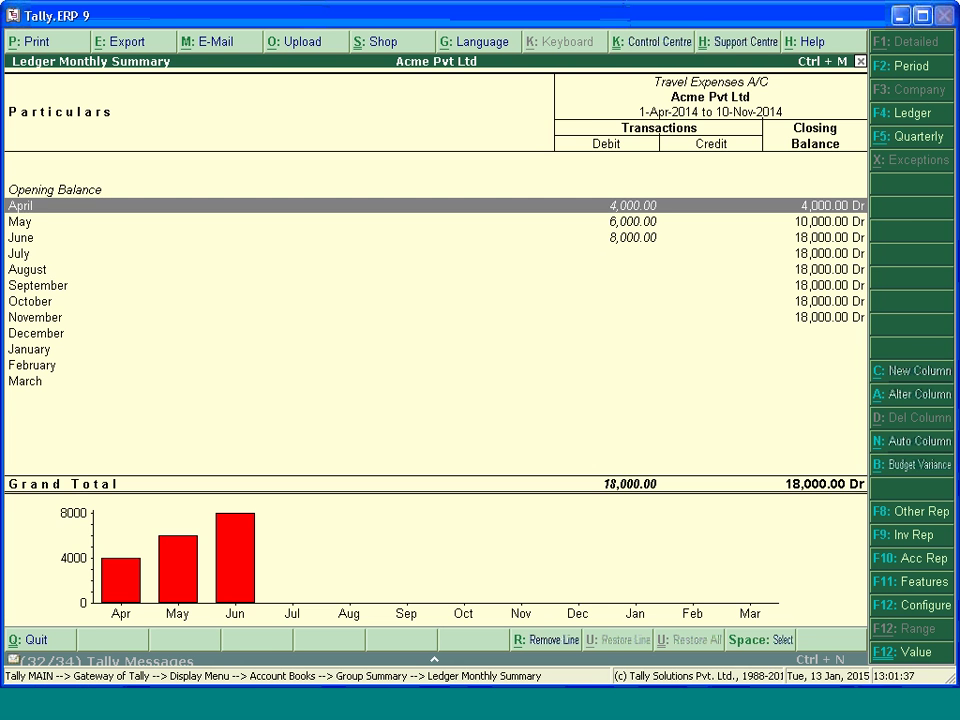
key(Return)
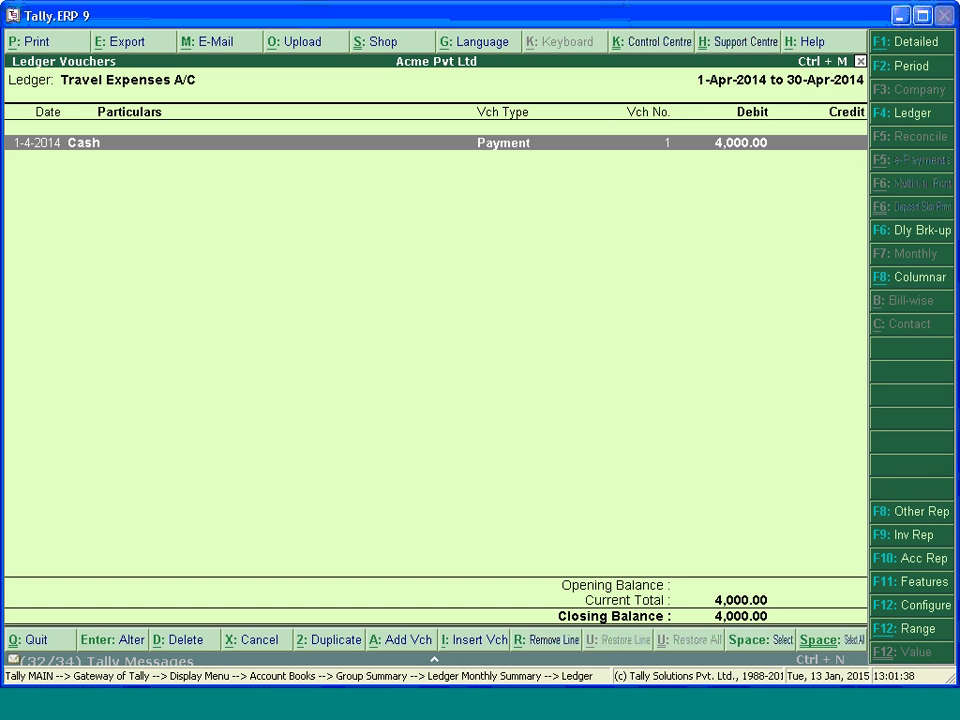
key(Escape)
key(Escape)
key(Escape)
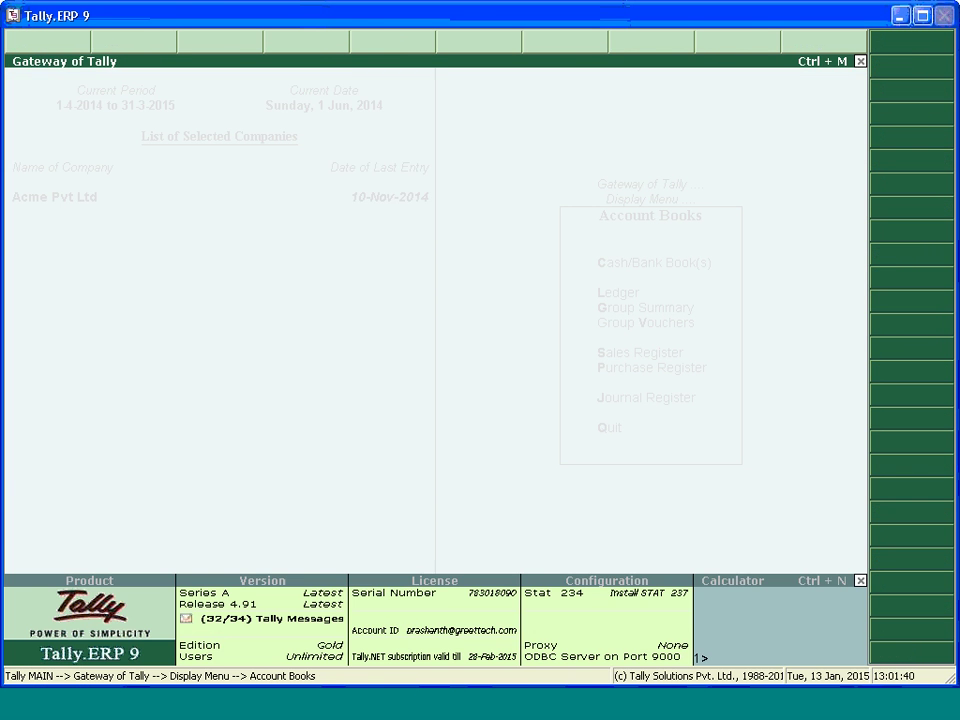
key(Return)
key(Escape)
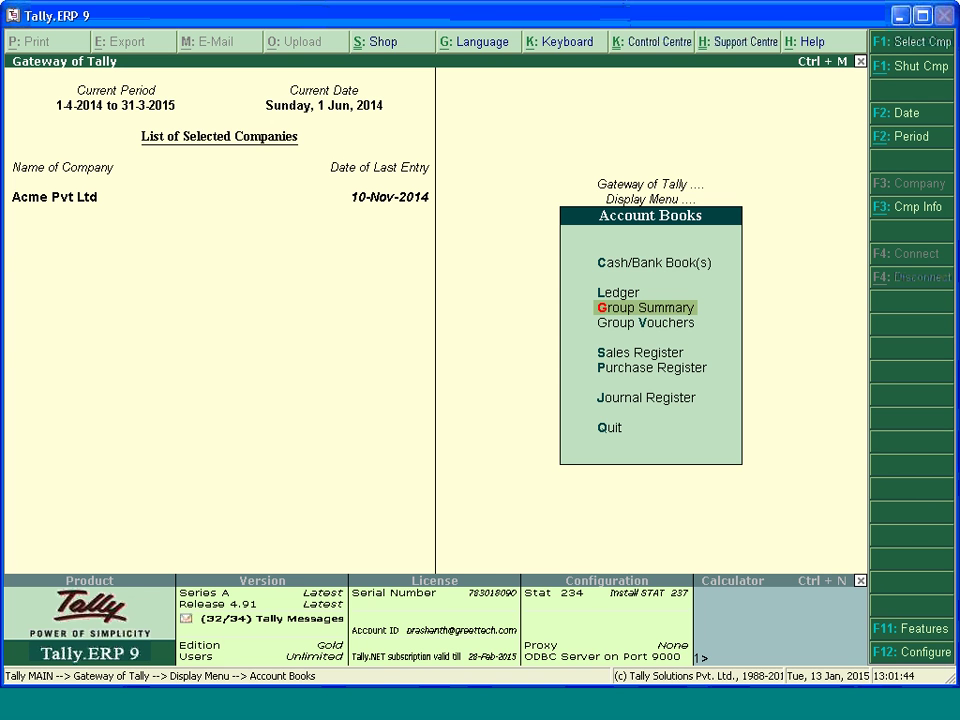
key(Return)
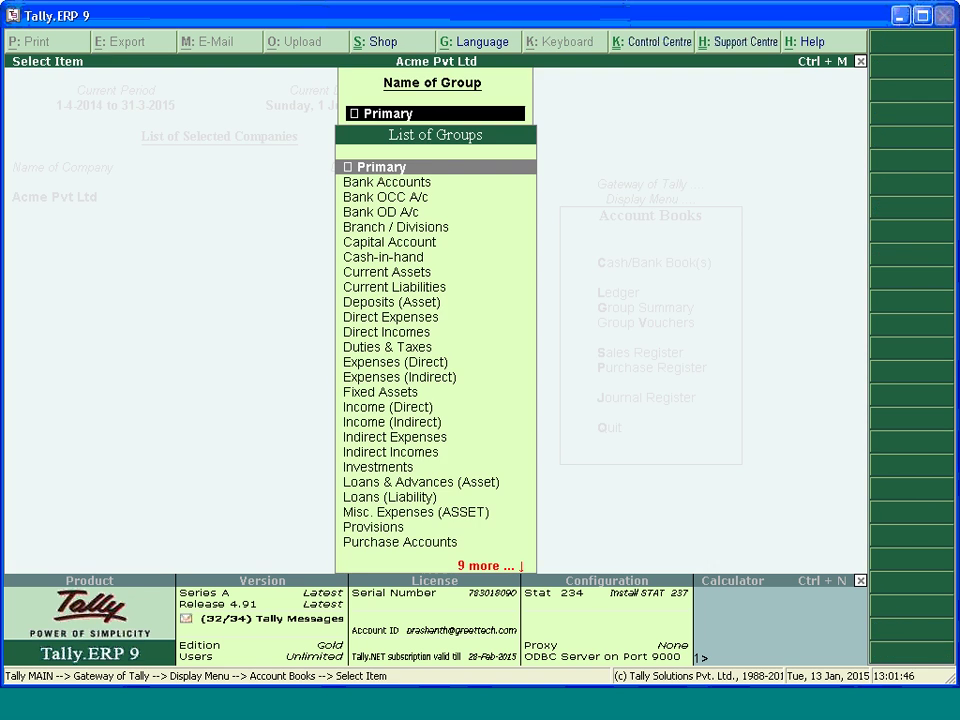
text(Ta)
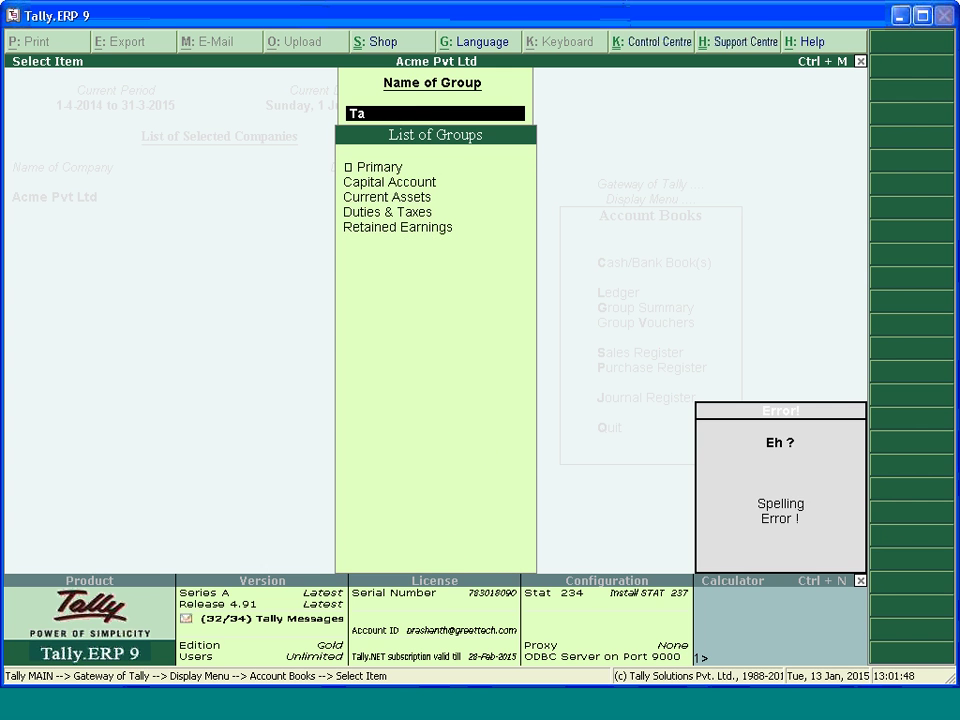
key(BackSpace)
key(BackSpace)
key(Escape)
Open the Travel Expenses A/C ledger and switch it to the monthly summary.
key(Return)
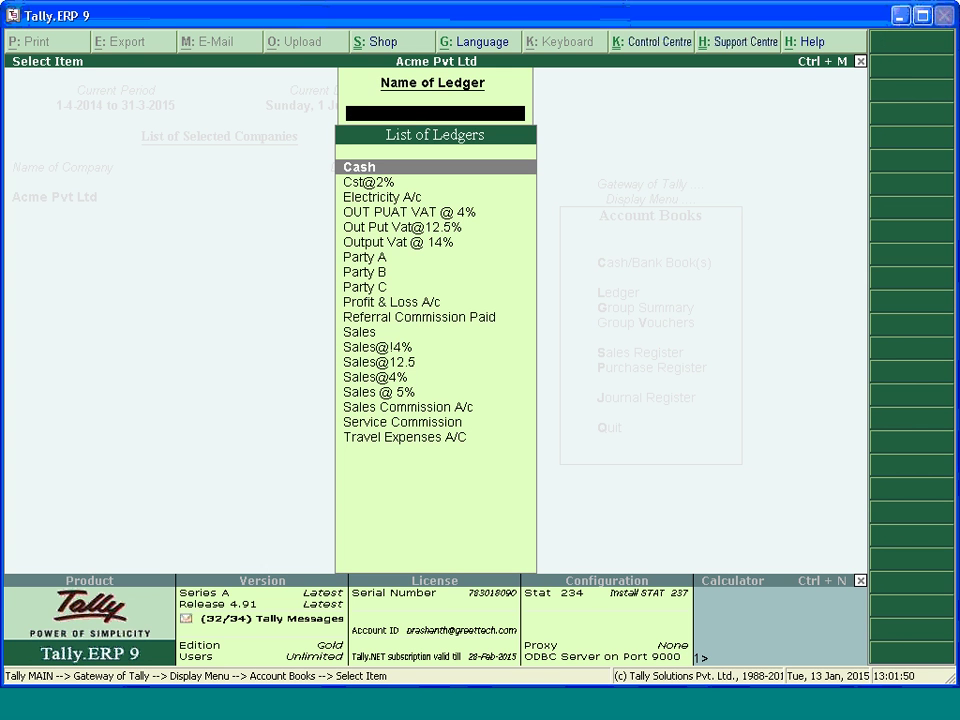
text(T)
key(Return)
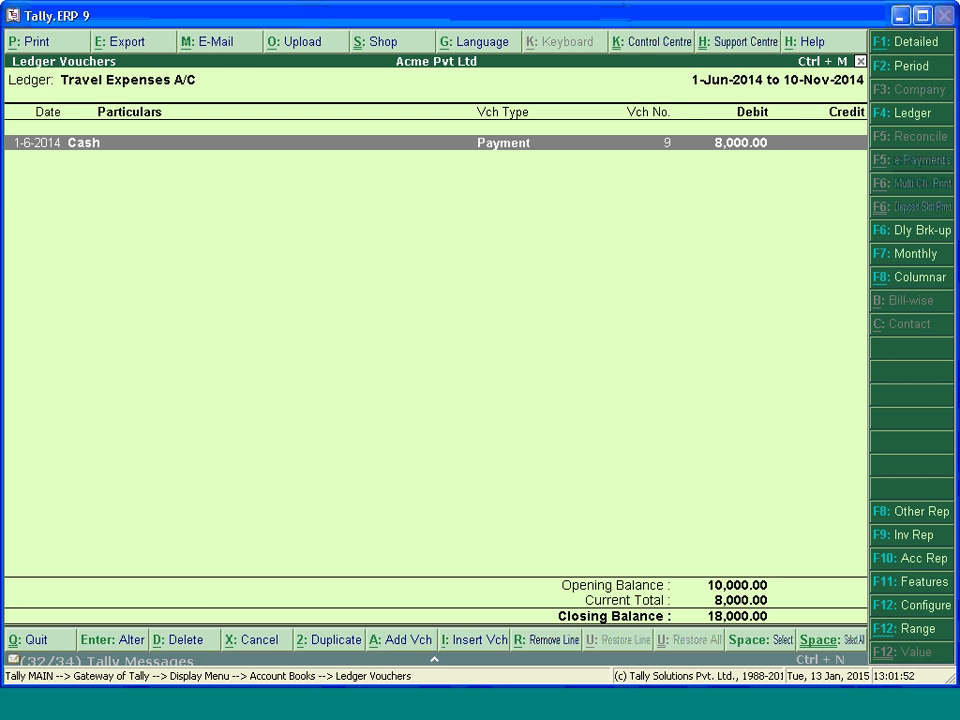
click(885, 256)
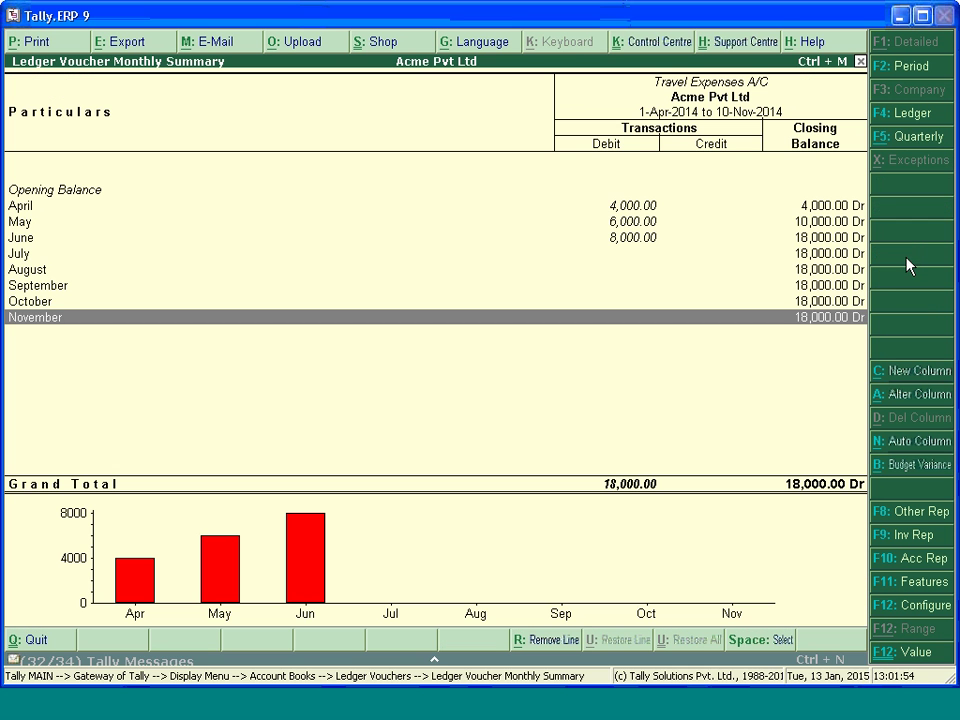
Run the variance analysis on the monthly summary against Travel Expenses Budget.
key(Up)
key(Up)
key(Up)
key(Up)
key(Up)
key(Up)
key(Up)
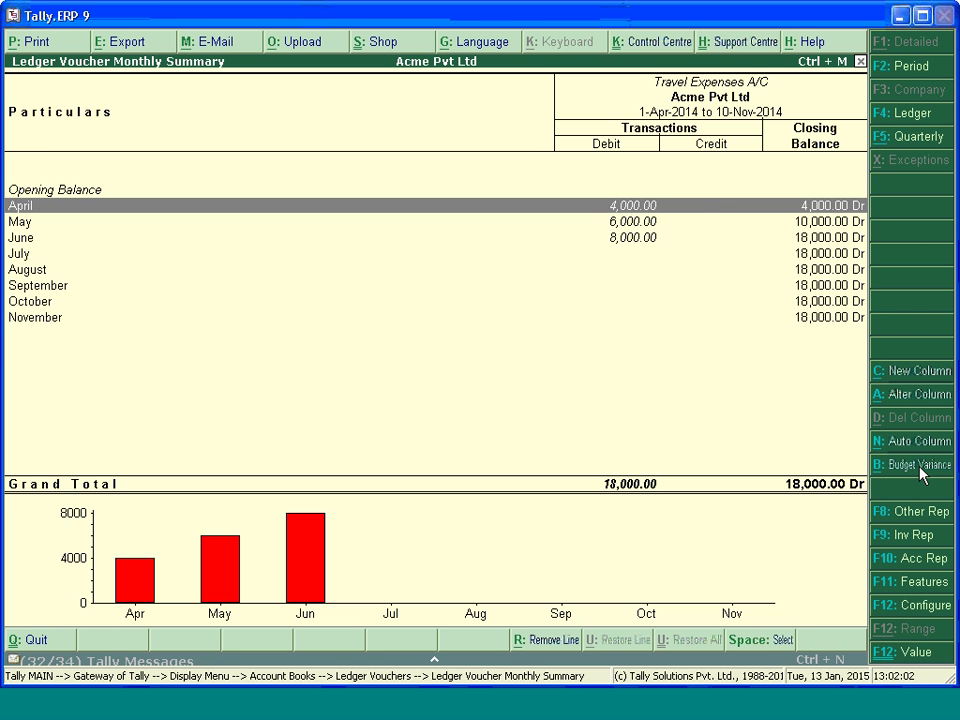
click(921, 466)
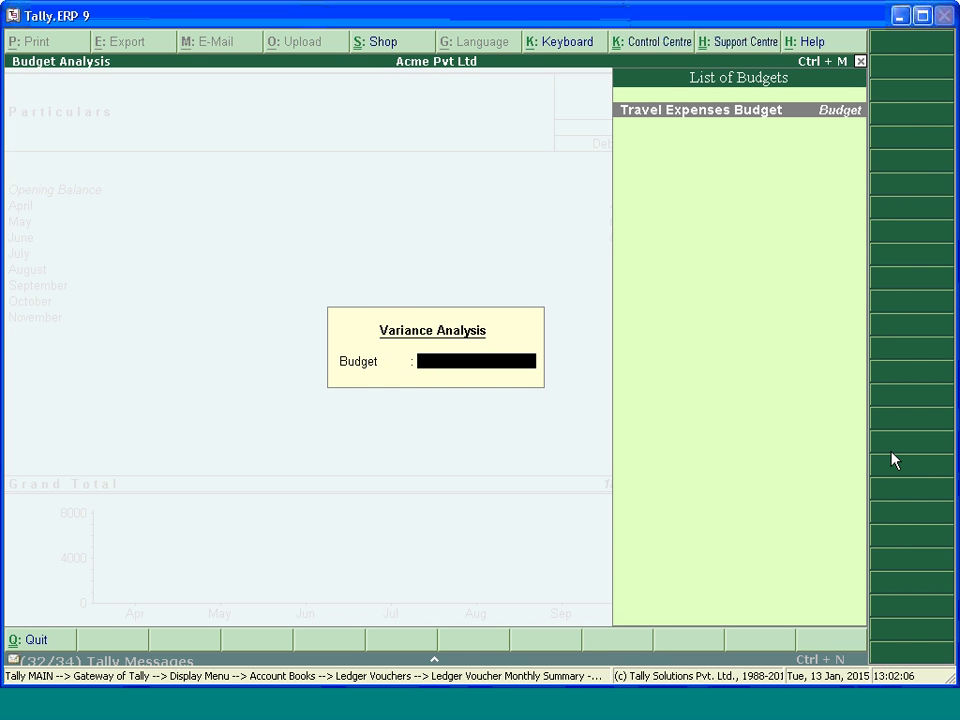
key(Return)
Examine the month-by-month Travel Expenses Budget figures and the comparison chart from April to November.
key(Up)
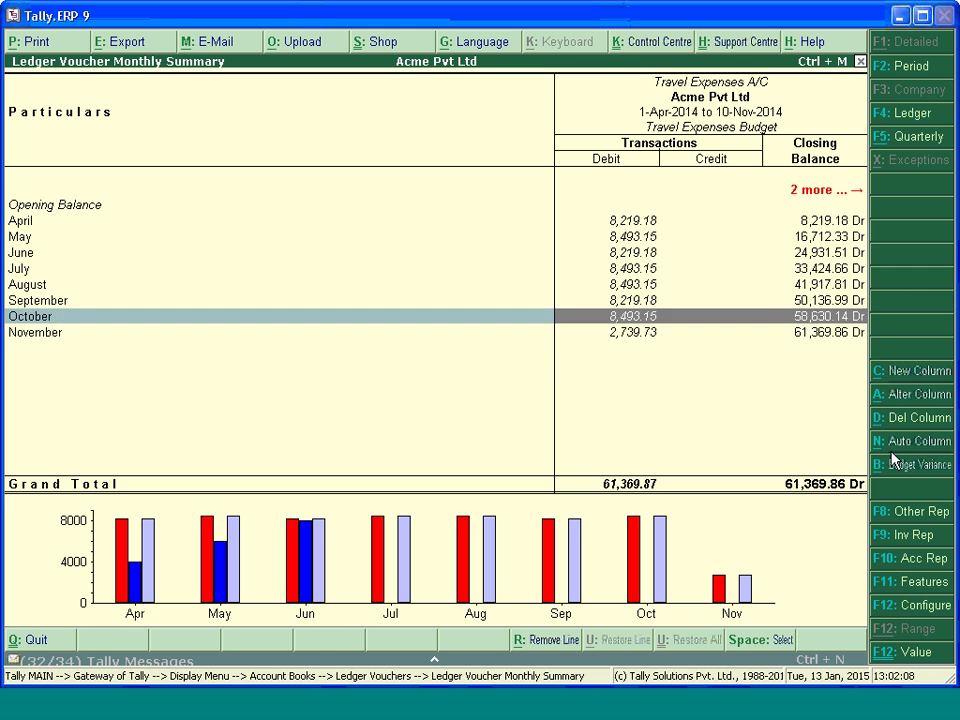
key(Up)
key(Up)
key(Up)
key(Up)
key(Up)
key(Up)
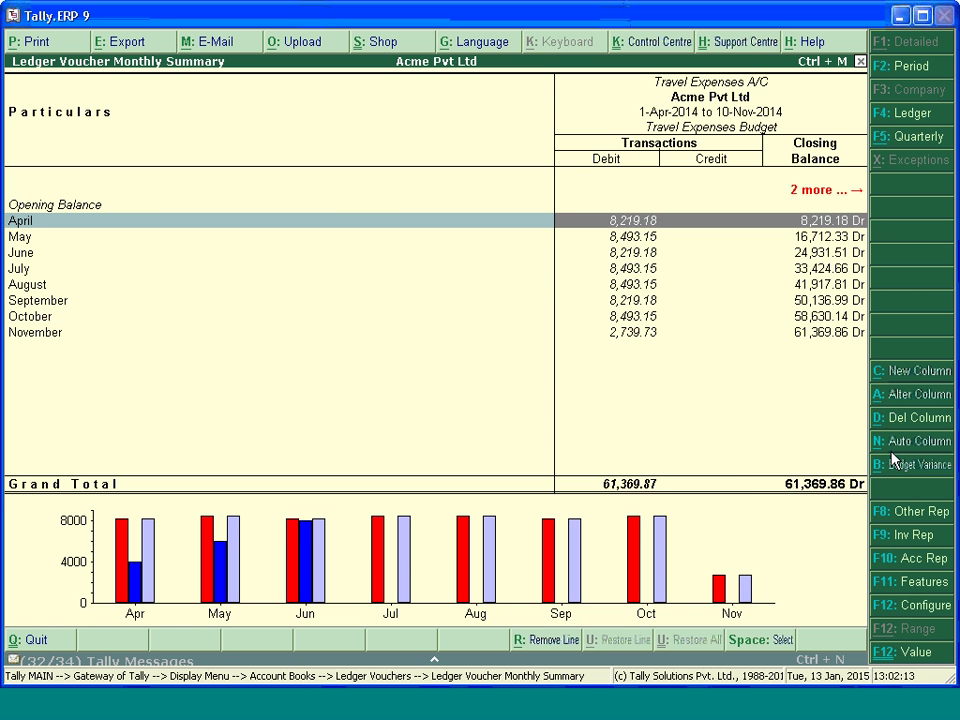
key(Down)
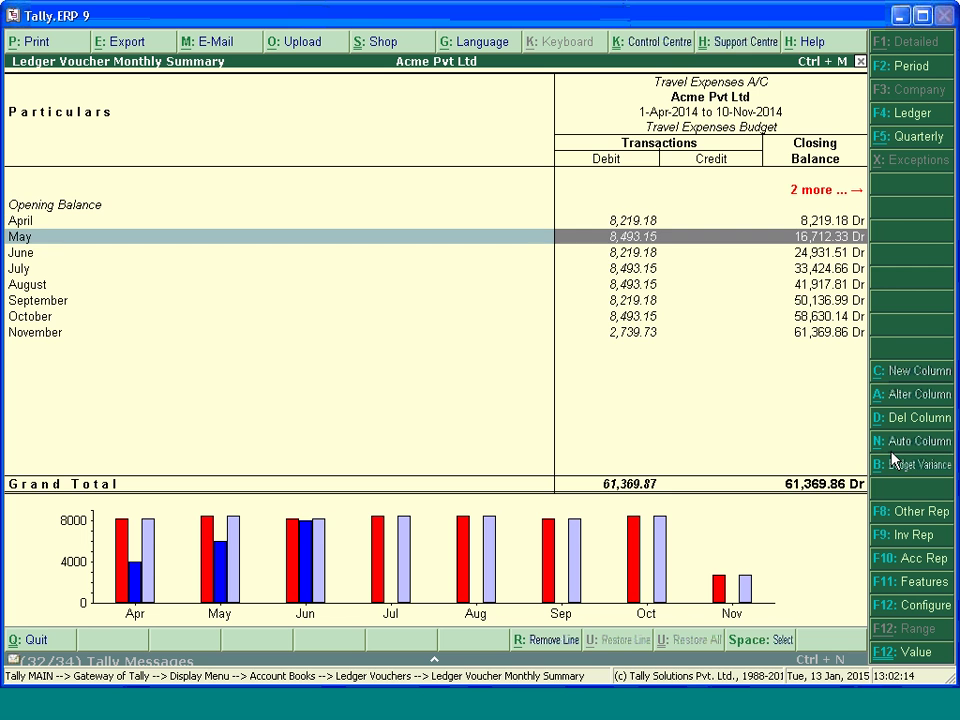
key(Down)
key(Down)
key(Down)
key(Down)
key(Down)
key(Up)
key(Up)
key(Up)
key(Up)
key(Up)
key(Up)
key(Up)
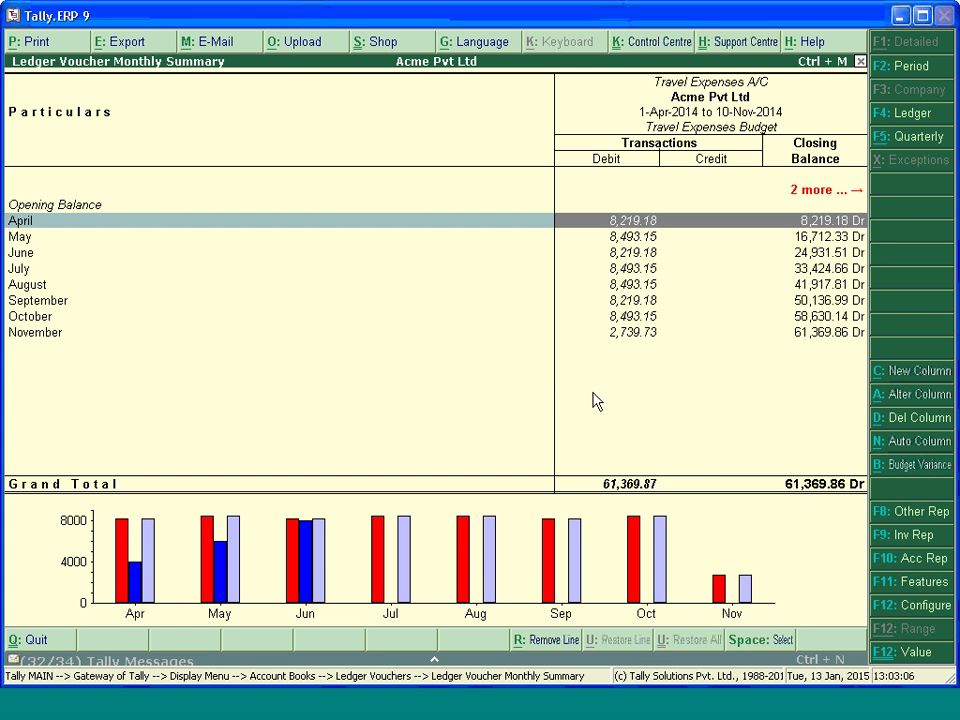
Rerun the variance analysis against Travel Expenses Budget and set the report period to end in June.
click(906, 466)
key(Return)
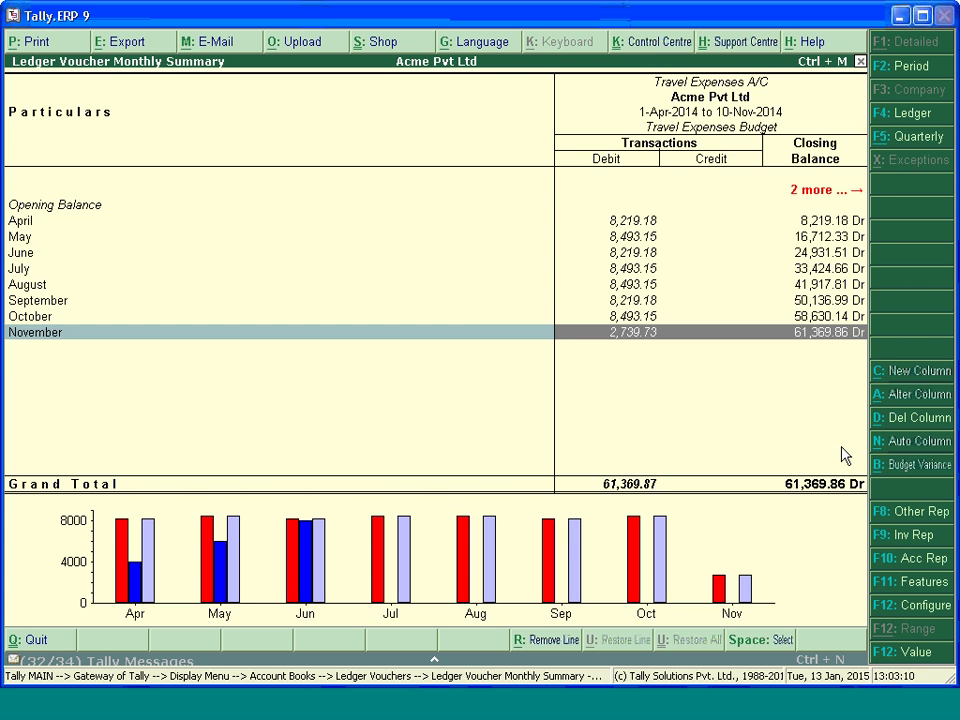
key(F2)
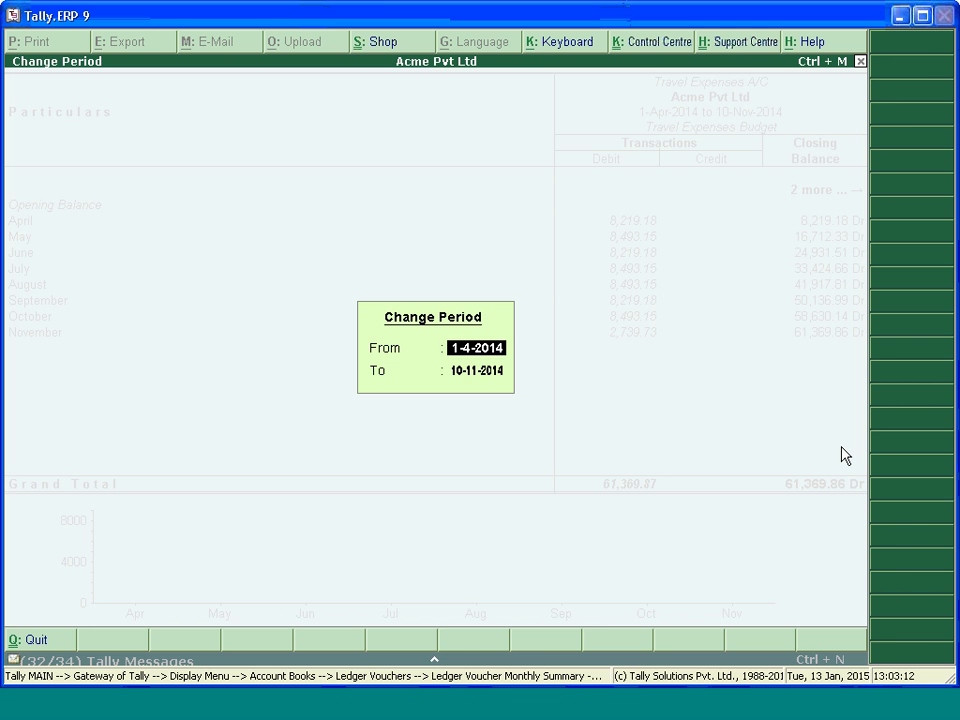
key(Return)
text(june)
key(Return)
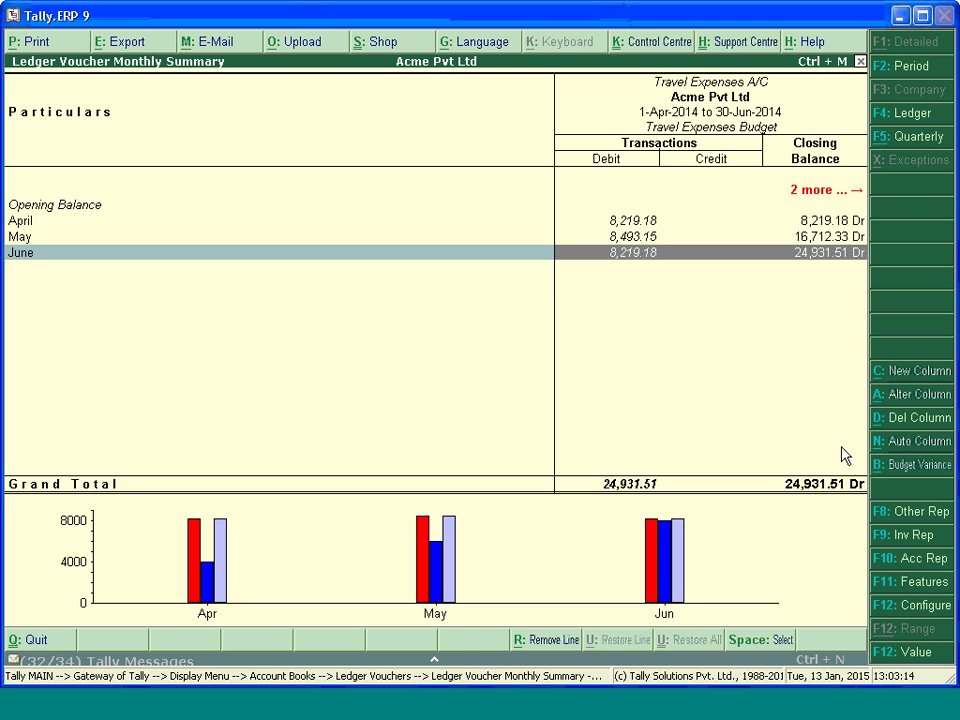
Bring up the Travel Expenses Budget Variance column for the April to June period with April selected.
key(Up)
key(Up)
key(Right)
key(Right)
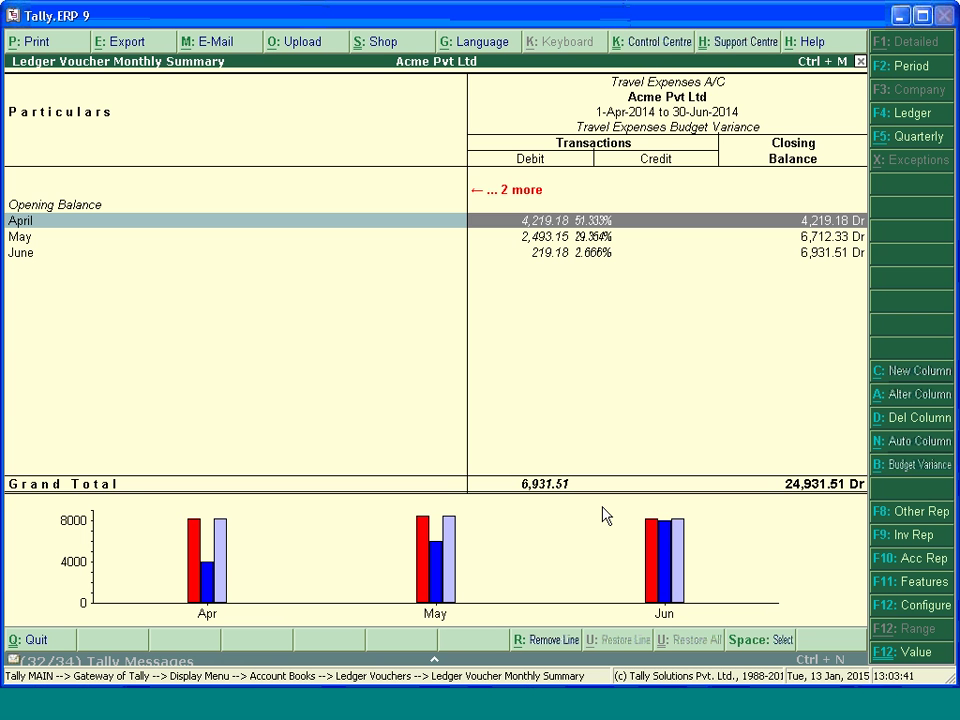
Auto-repeat the report columns using Yearly, leaving the total column option blank.
click(929, 441)
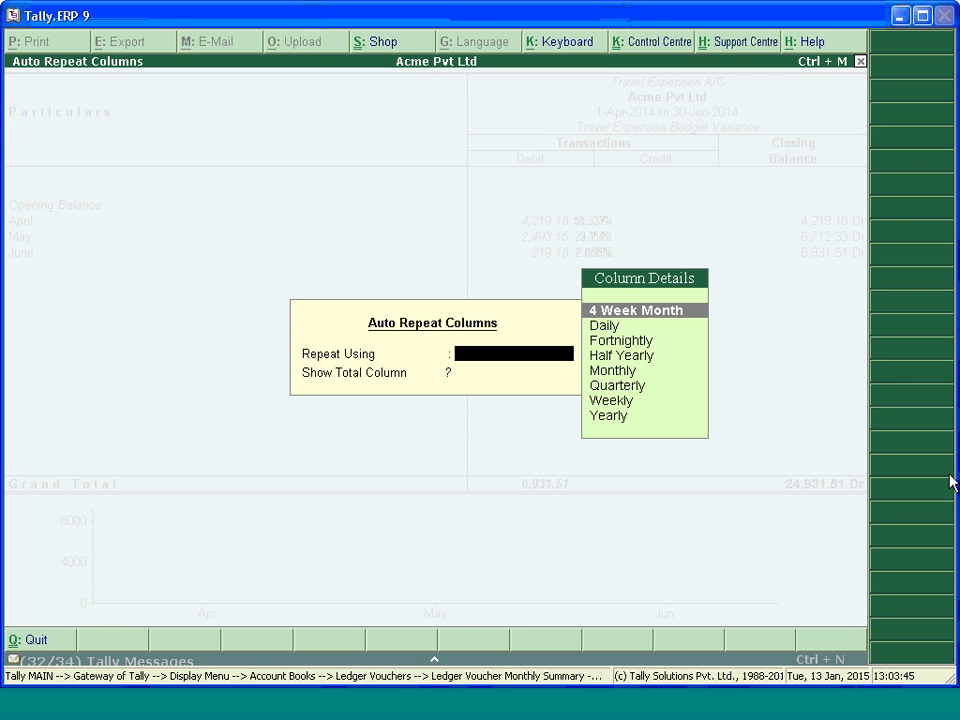
key(Down)
key(Down)
key(Down)
key(Down)
key(Down)
key(Down)
key(Down)
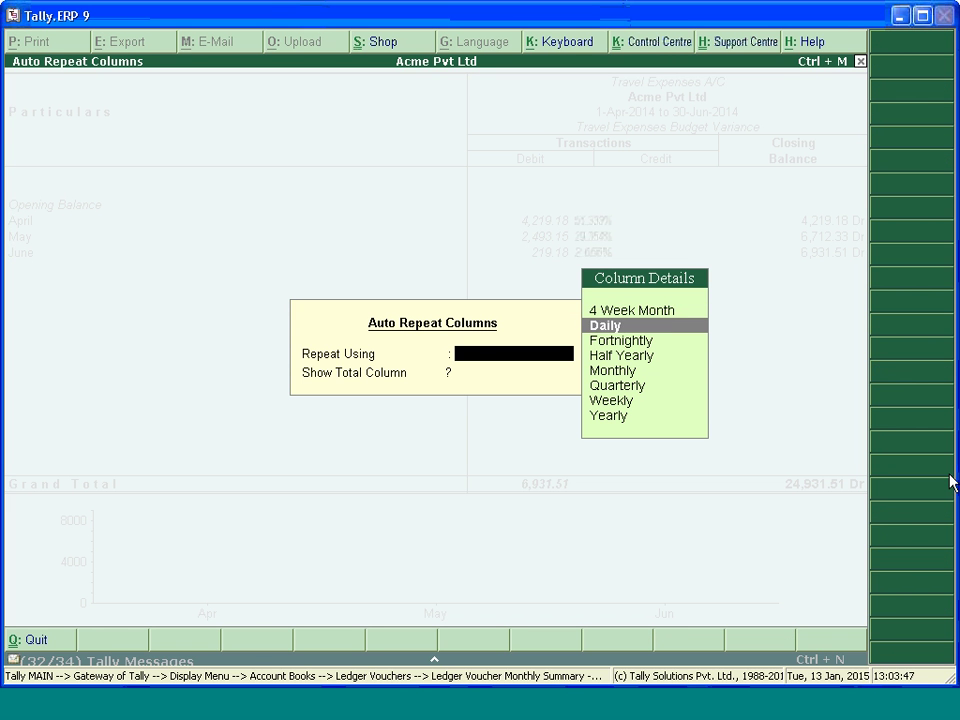
key(Return)
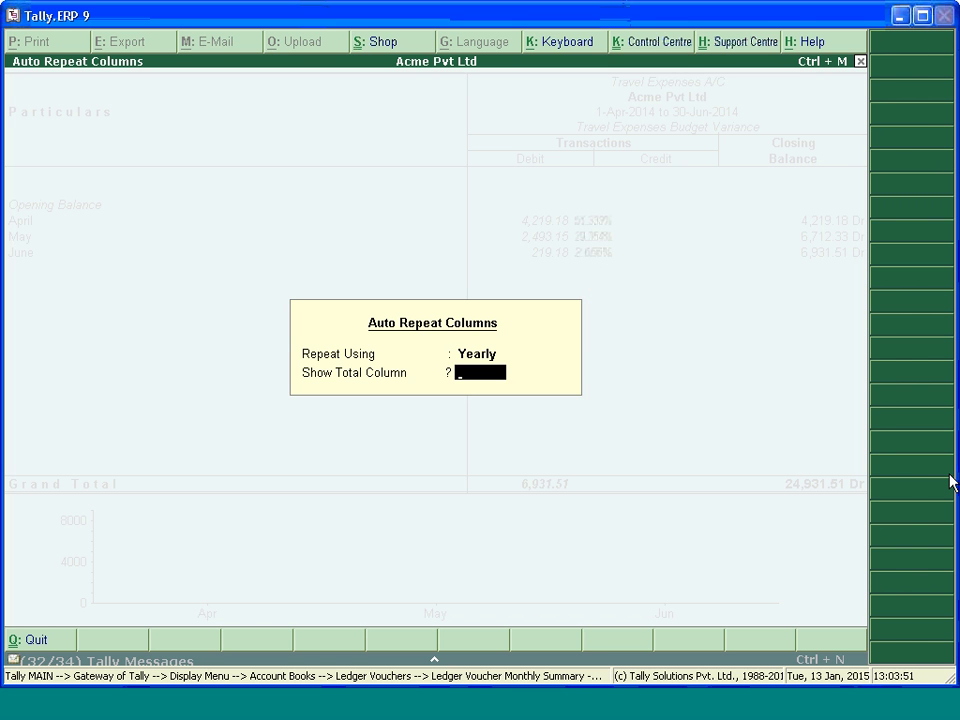
key(Return)
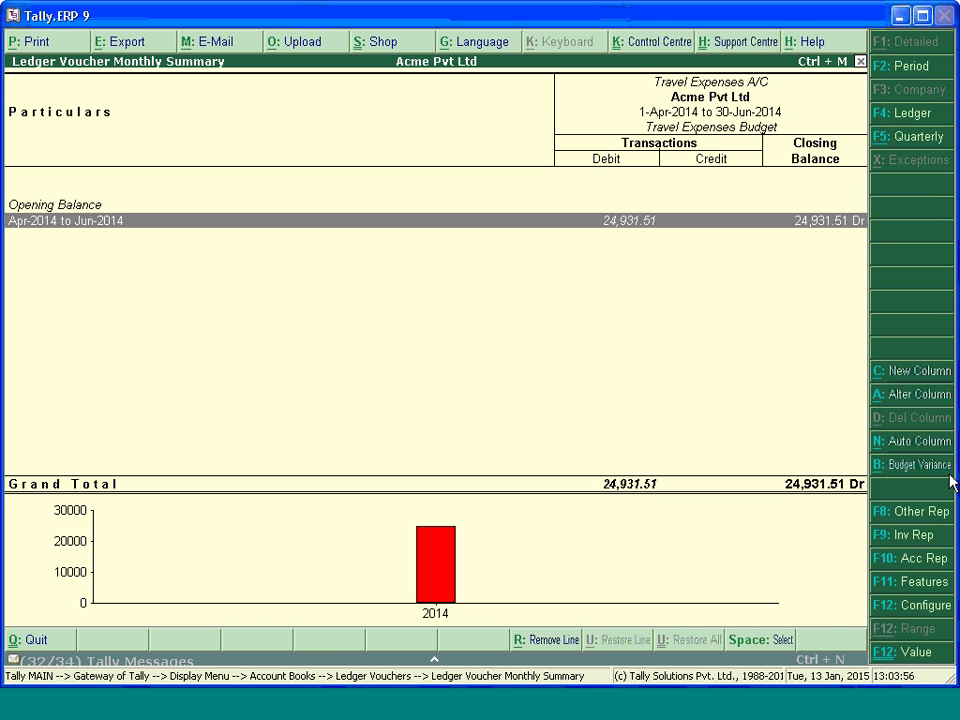
Set the percentage type to Of Totals in the report configuration.
key(F12)
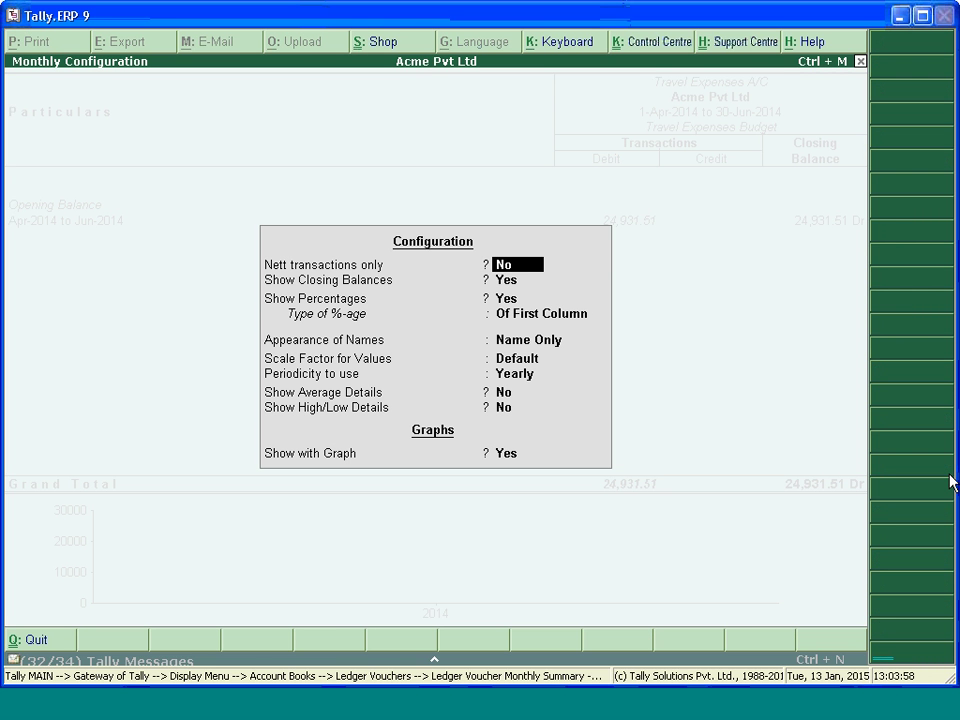
key(Return)
key(Return)
key(Return)
key(Down)
key(Return)
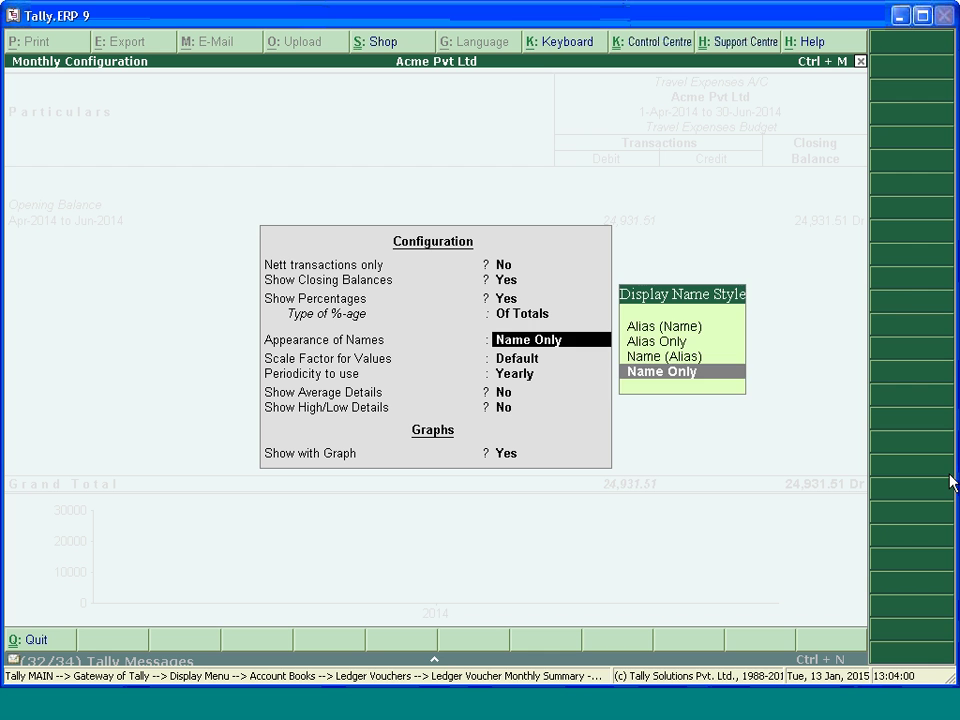
key(Return)
key(Return)
key(Return)
key(Return)
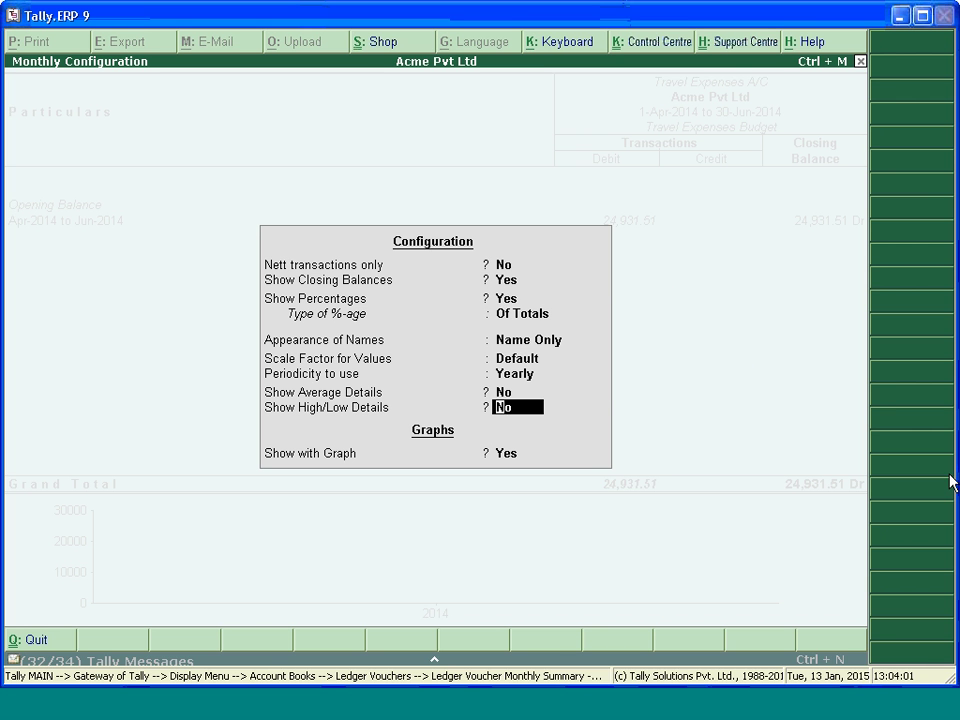
Set Nett transactions only to Yes in the report configuration and accept the remaining options.
key(Up)
key(Up)
key(Up)
key(Up)
key(Up)
key(Up)
key(Up)
key(Up)
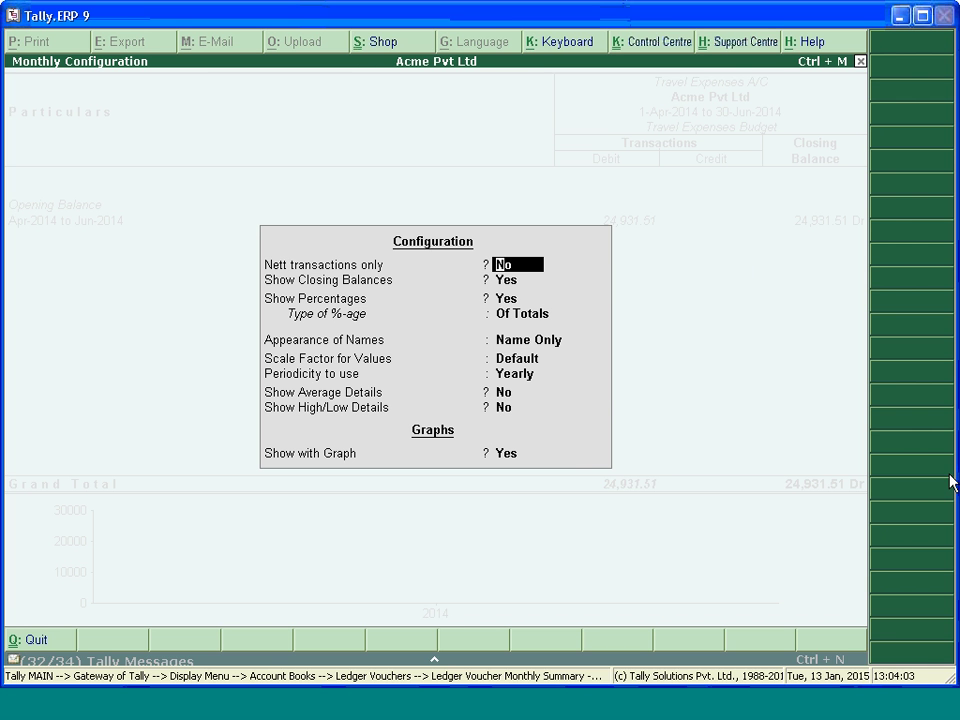
key(y)
key(Return)
key(Return)
key(Return)
key(Return)
key(Return)
key(Return)
key(Return)
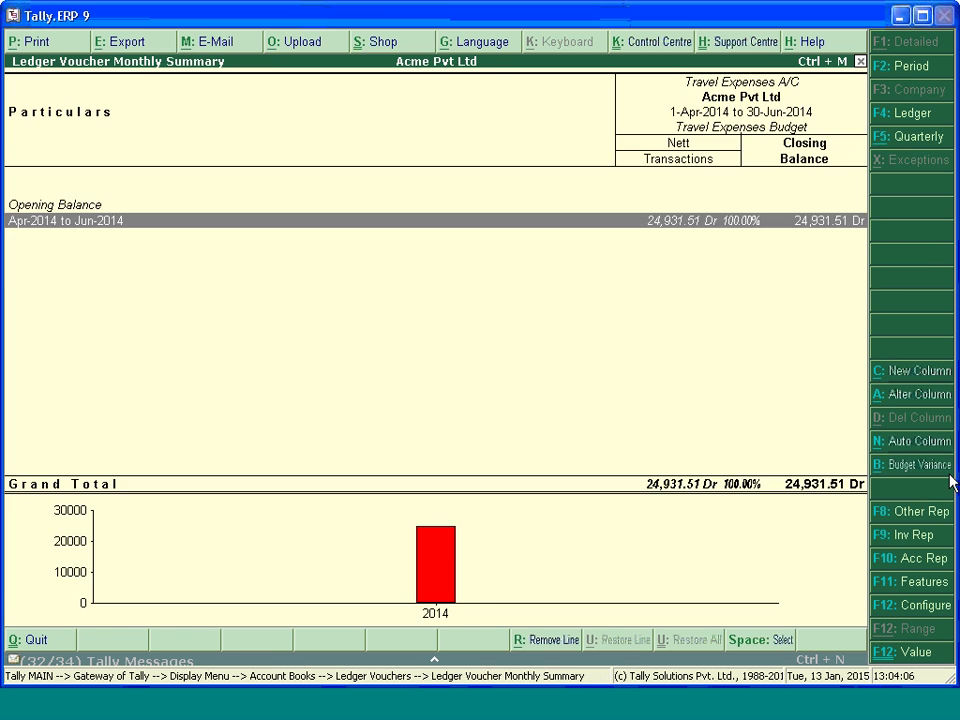
Leave the yearly summary, reopen the Travel Expenses A/C ledger and switch it to the monthly summary.
key(Return)
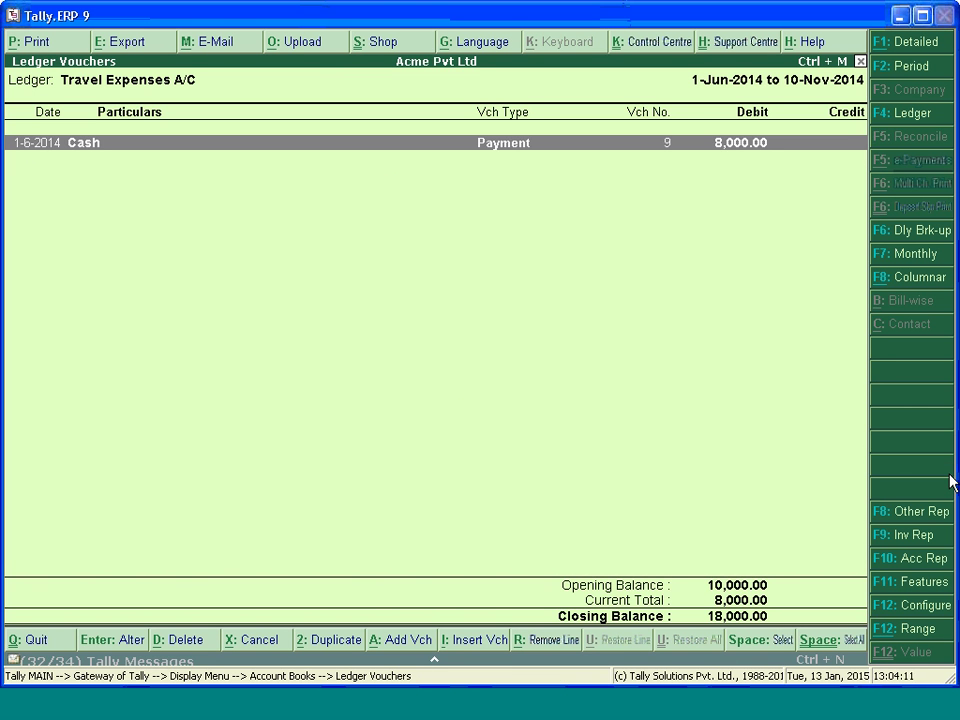
key(Escape)
key(Escape)
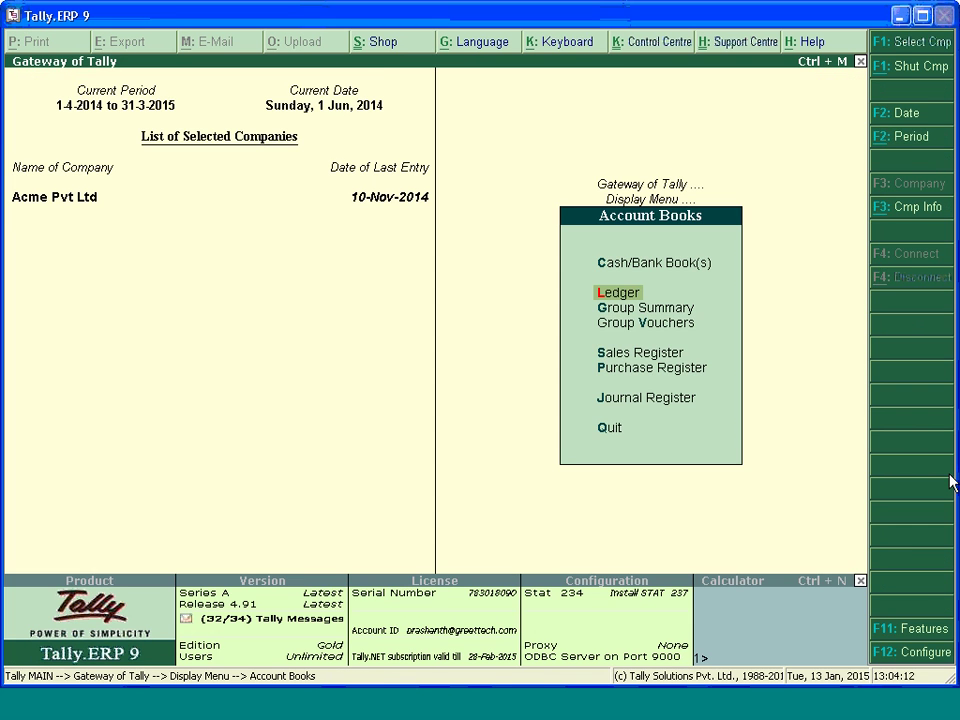
key(Return)
key(Escape)
key(Return)
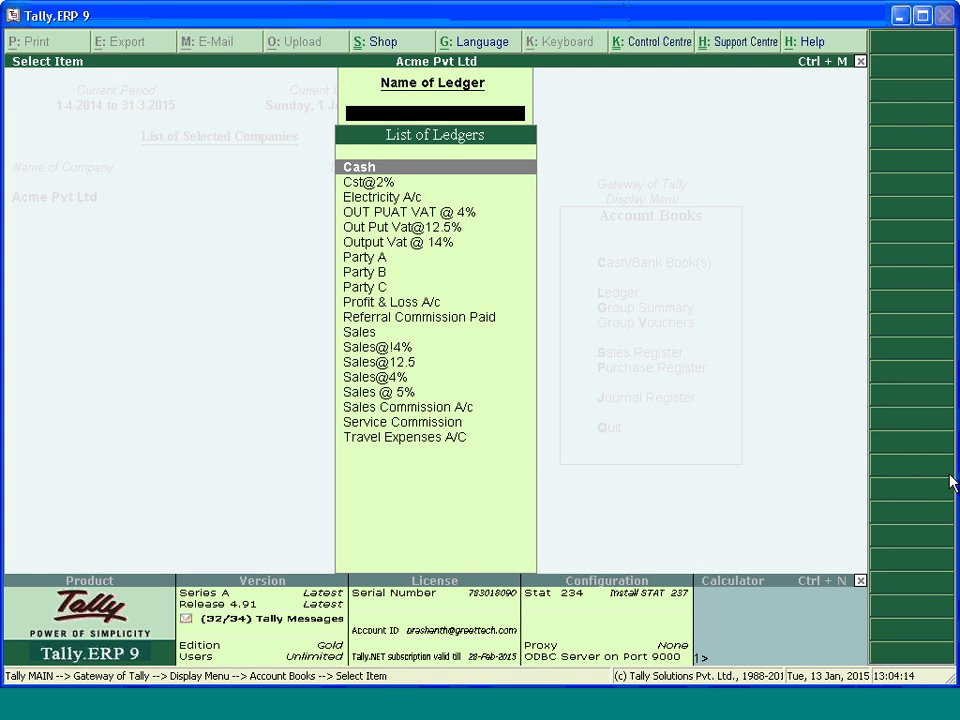
text(Tra)
key(Return)
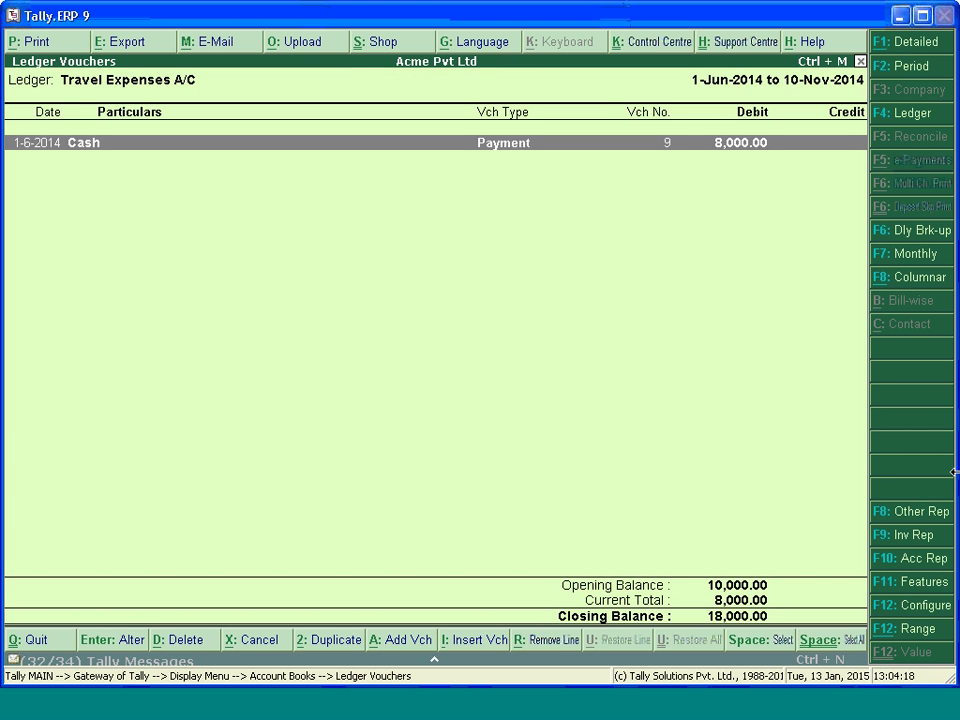
key(Return)
key(Escape)
click(934, 253)
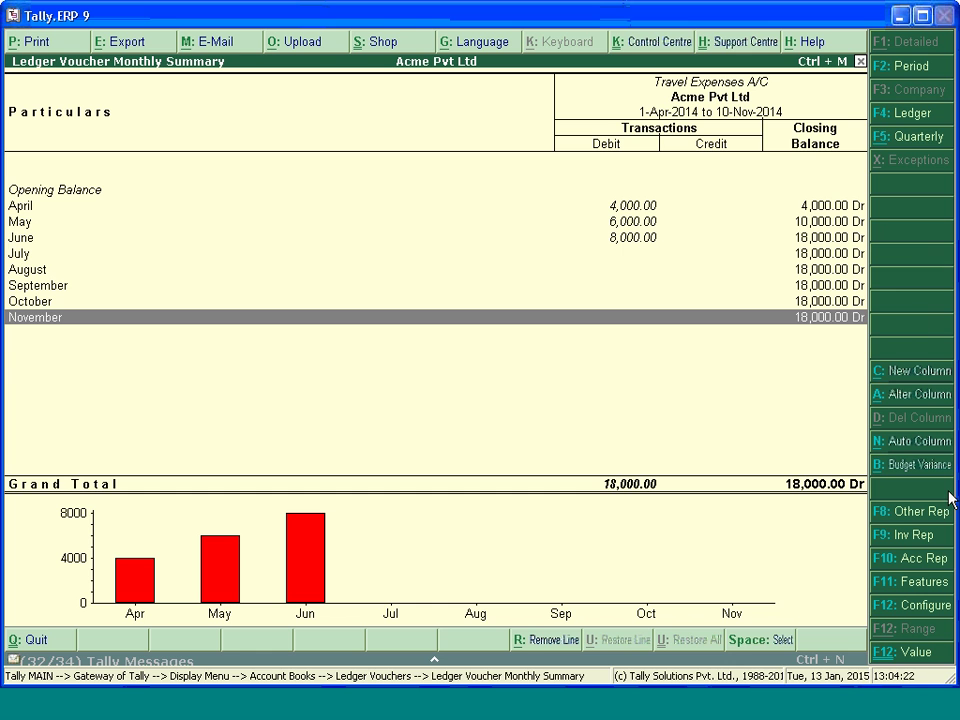
Run the variance analysis against Travel Expenses Budget and bring up the Travel Expenses Budget Variance column.
click(905, 464)
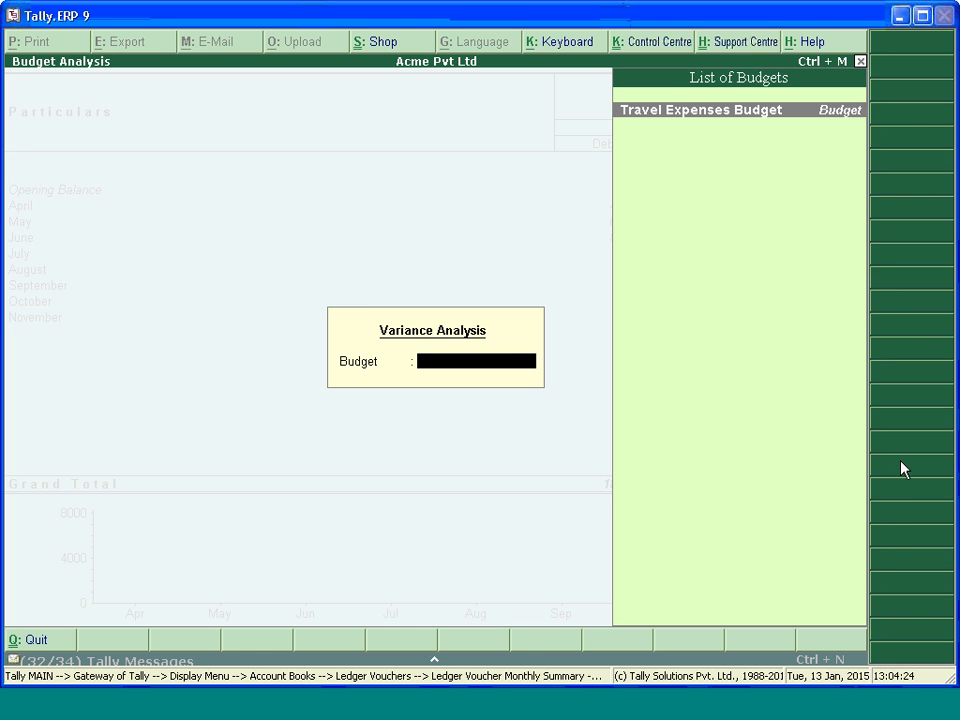
key(Return)
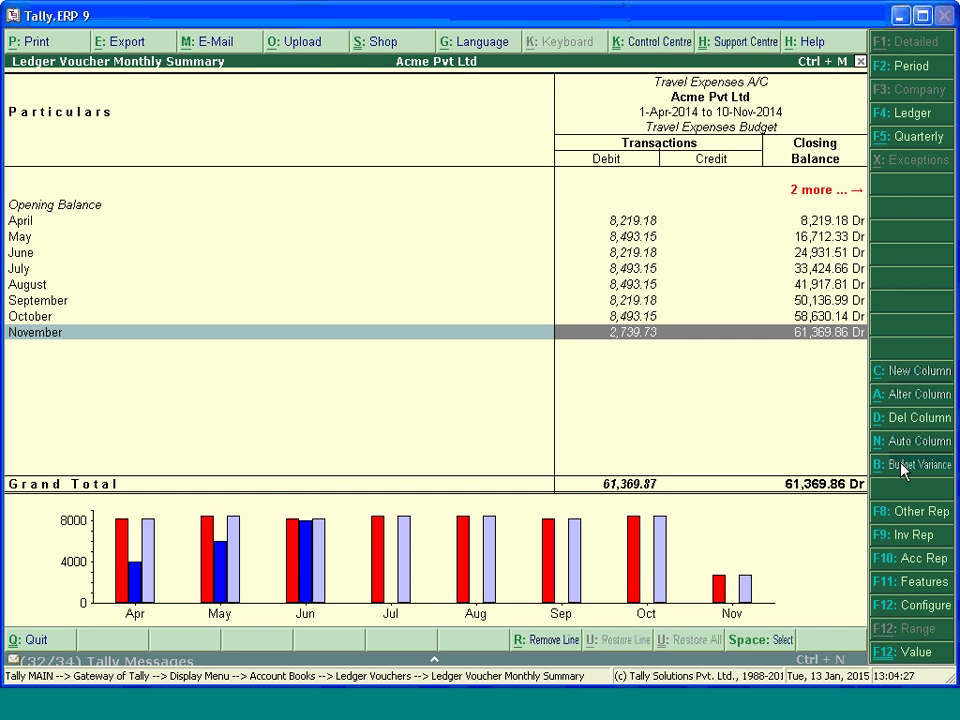
key(Right)
key(Right)
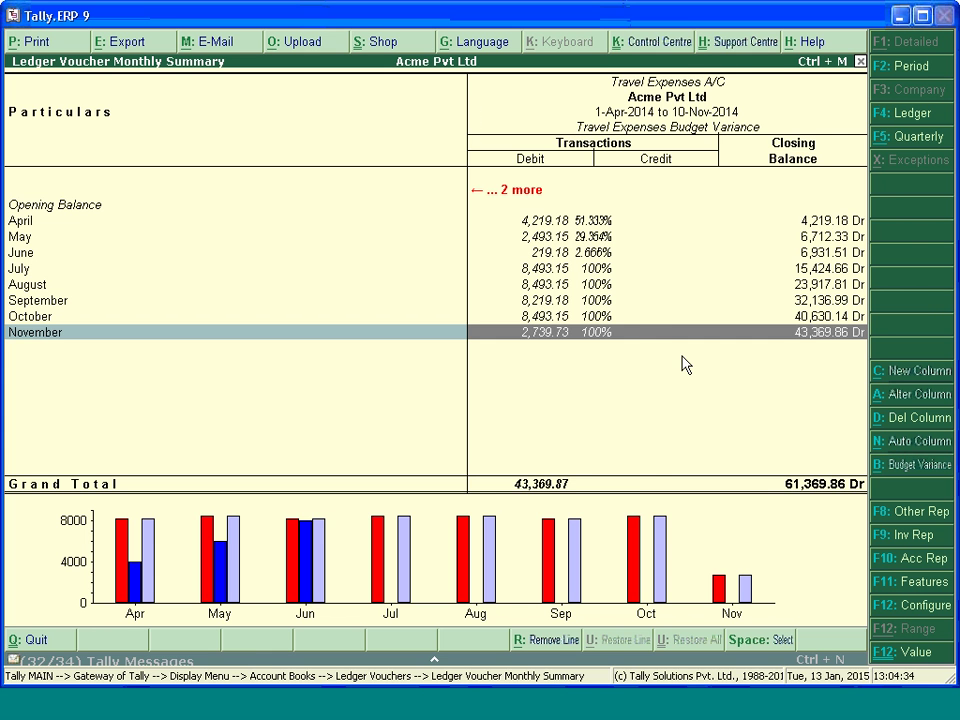
Compare the monthly budget, actuals and variance columns, ending on the April variance.
key(Left)
key(Left)
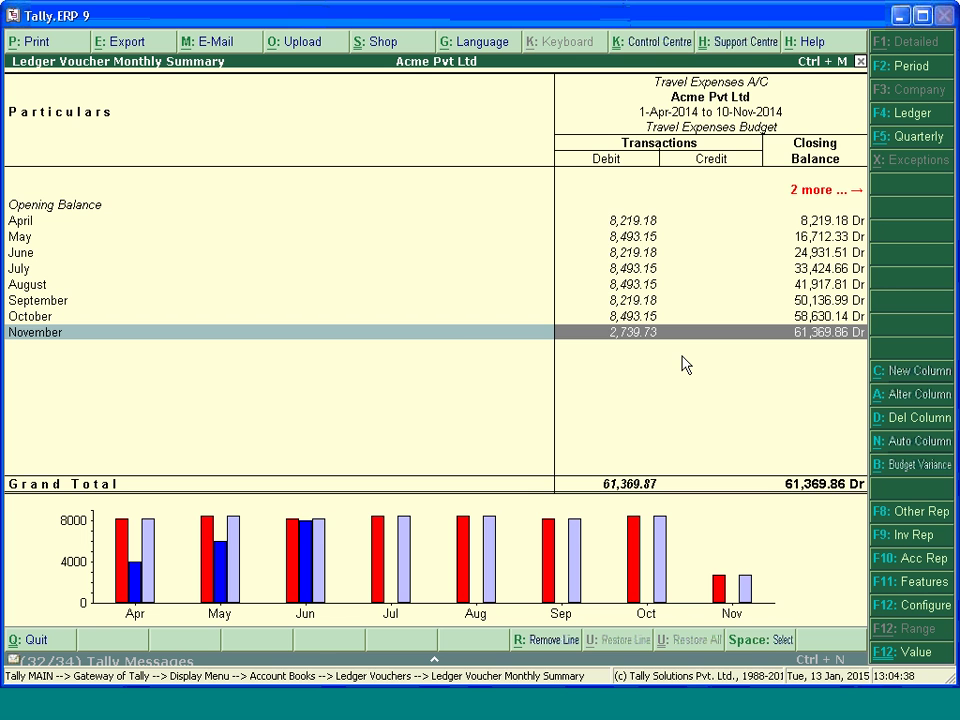
key(Right)
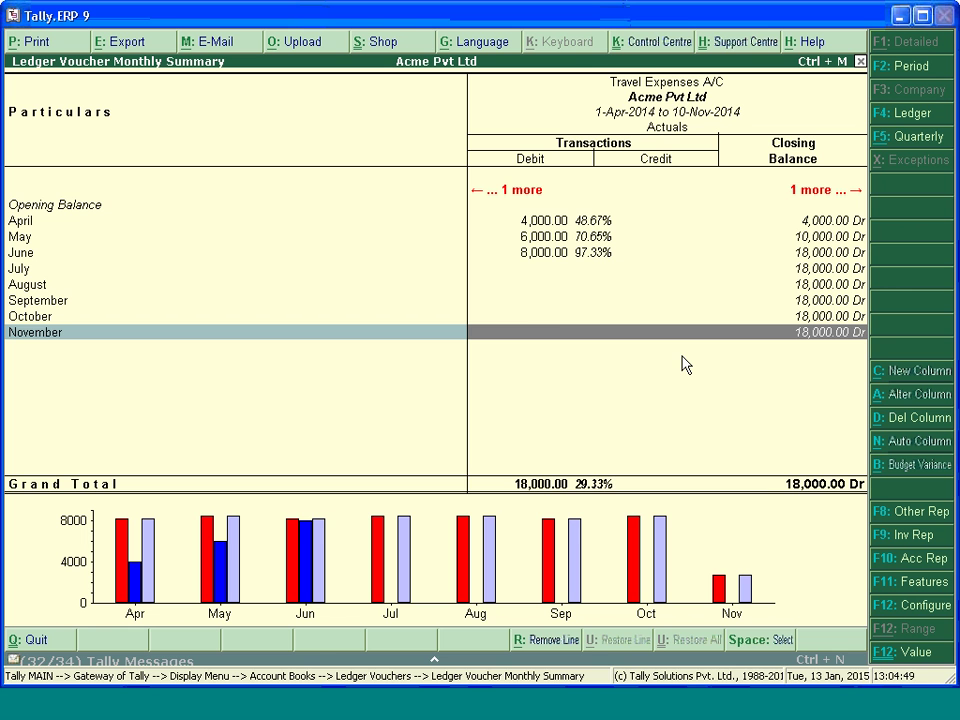
key(alt+b)
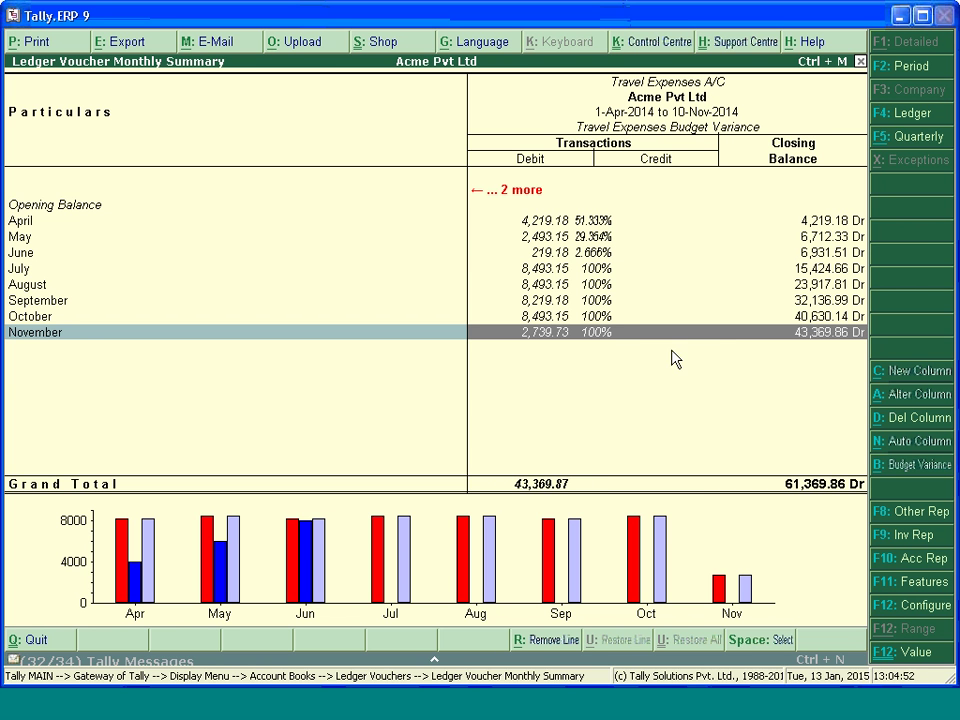
click(596, 220)
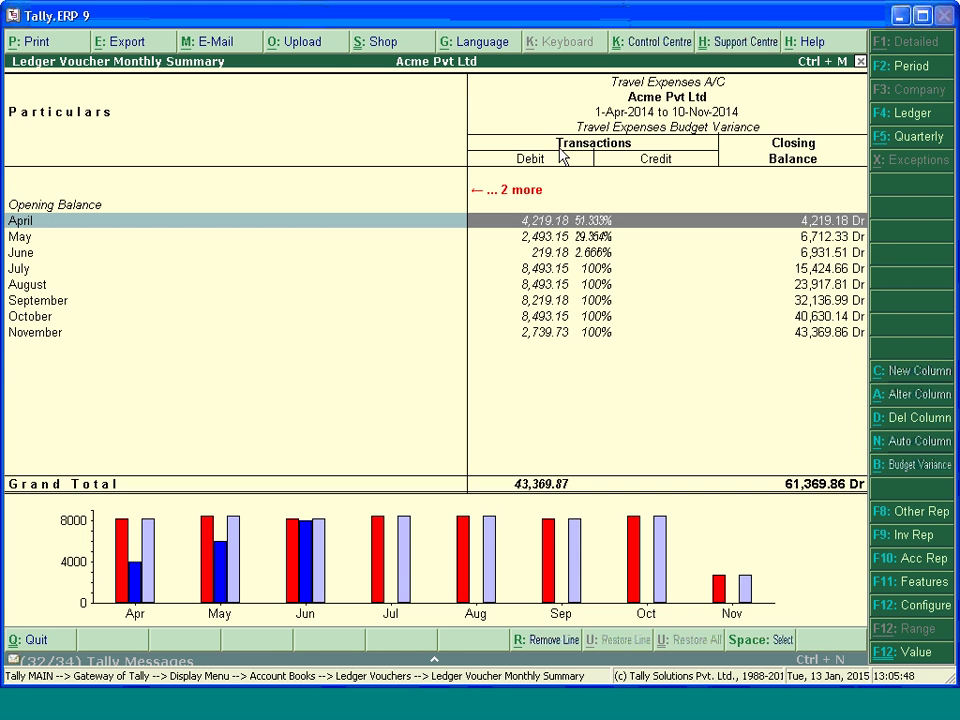
Leave the ledger report and open the Budgets section of Accounts Info.
key(Escape)
key(Escape)
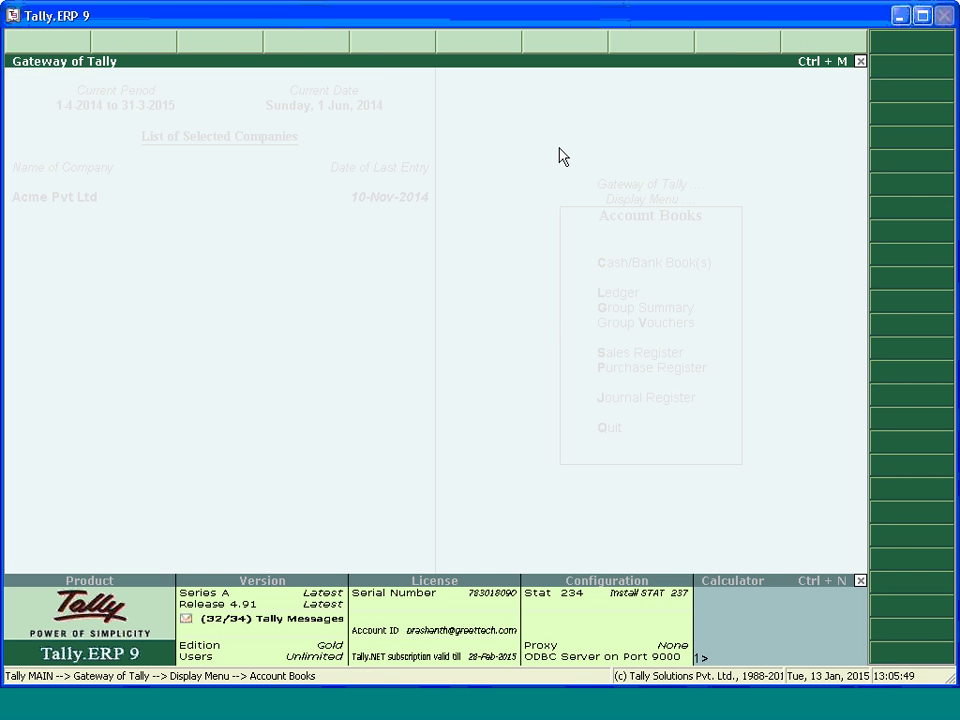
key(Escape)
key(Escape)
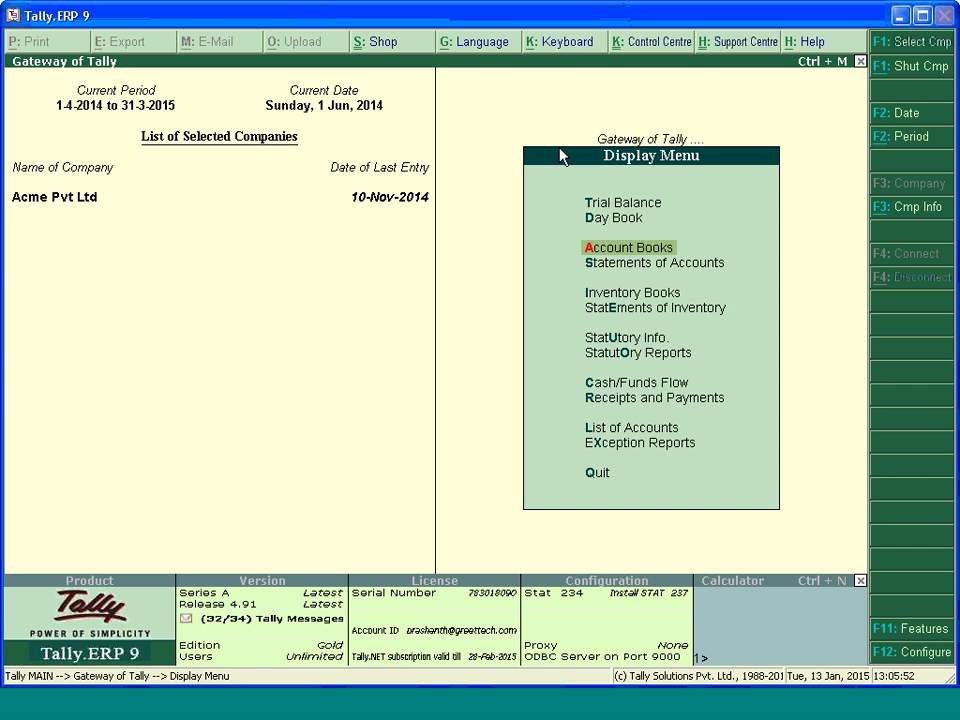
key(Escape)
key(a)
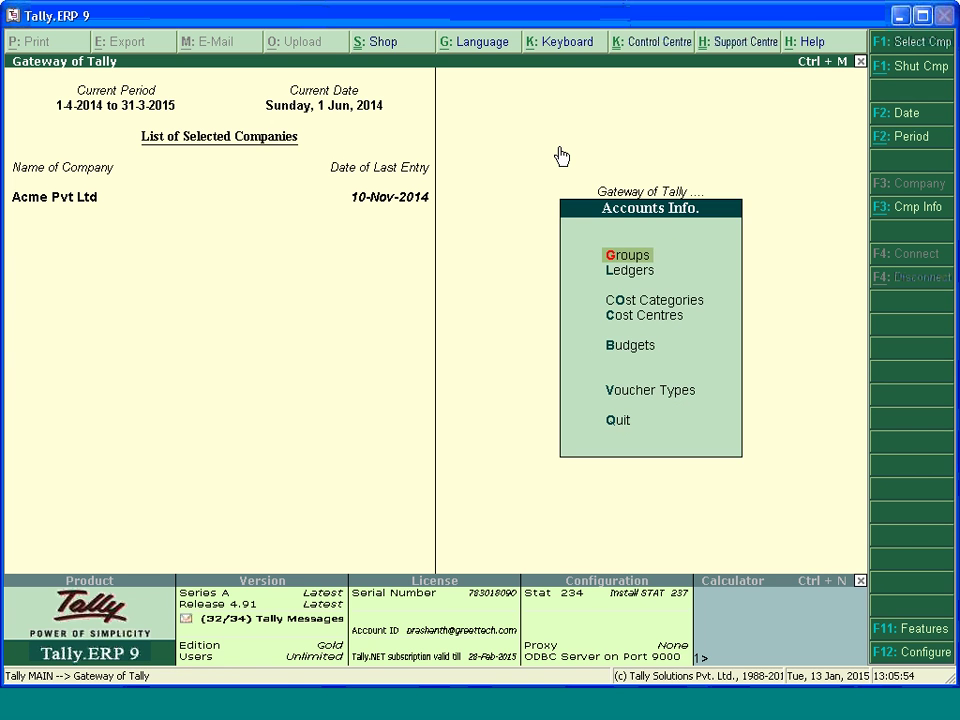
key(Down)
key(Down)
key(b)
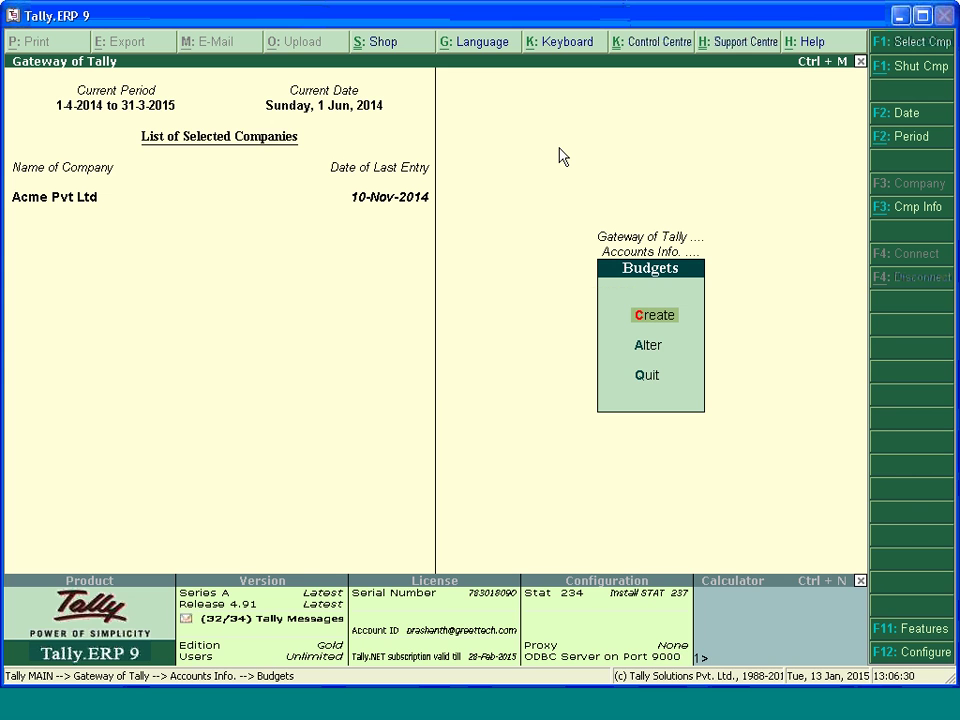
Start creating a new budget named Indirect Expenses, placed under Primary.
key(Return)
key(Return)
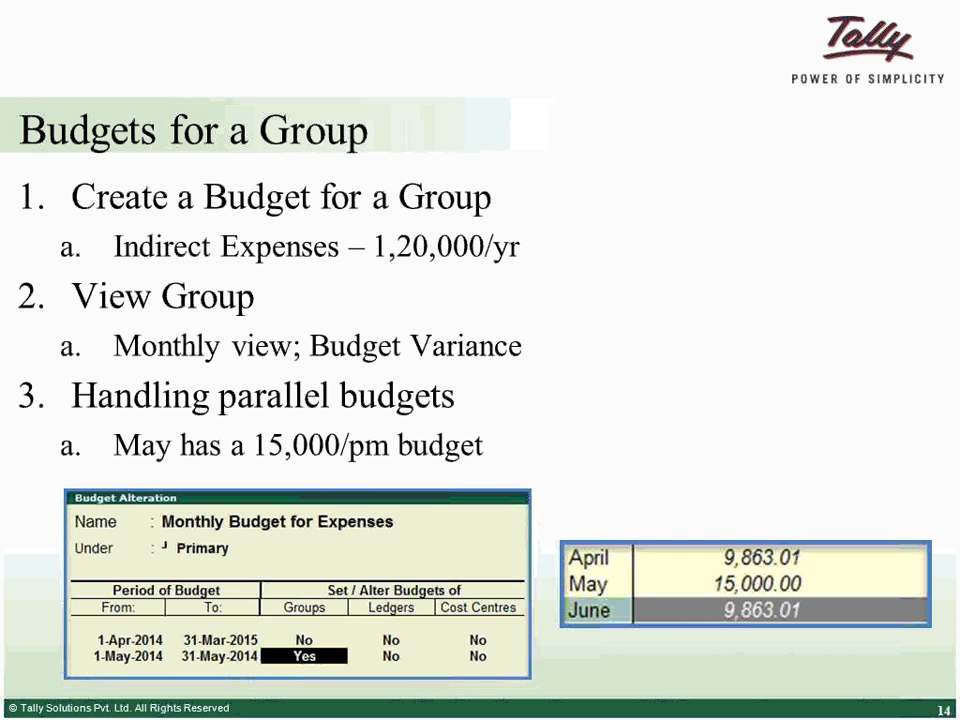
text(I)
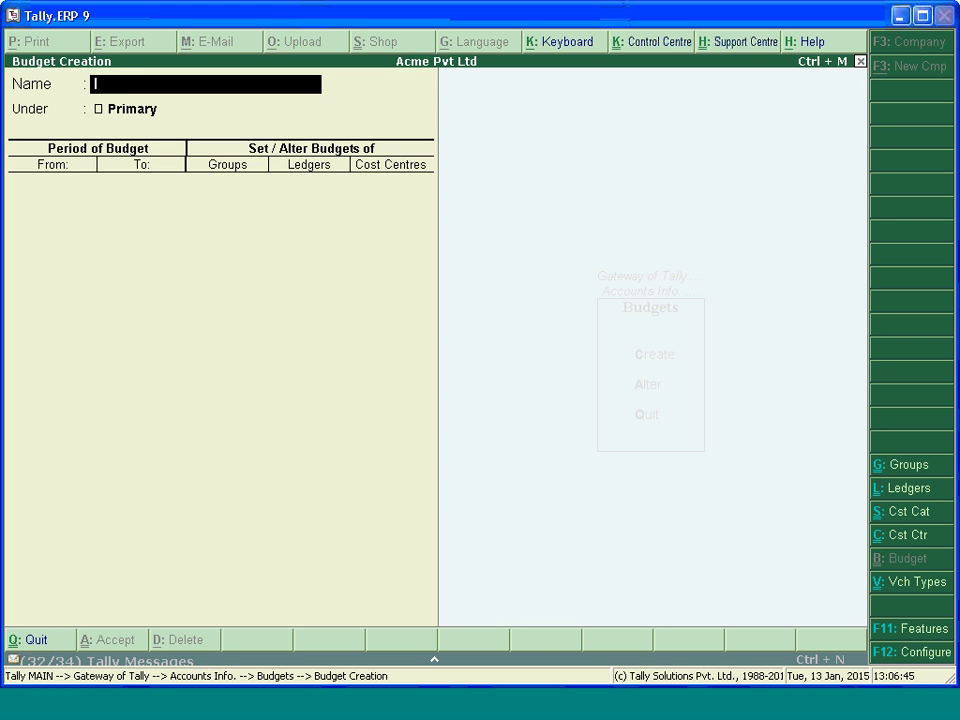
text(ndirect Expenses)
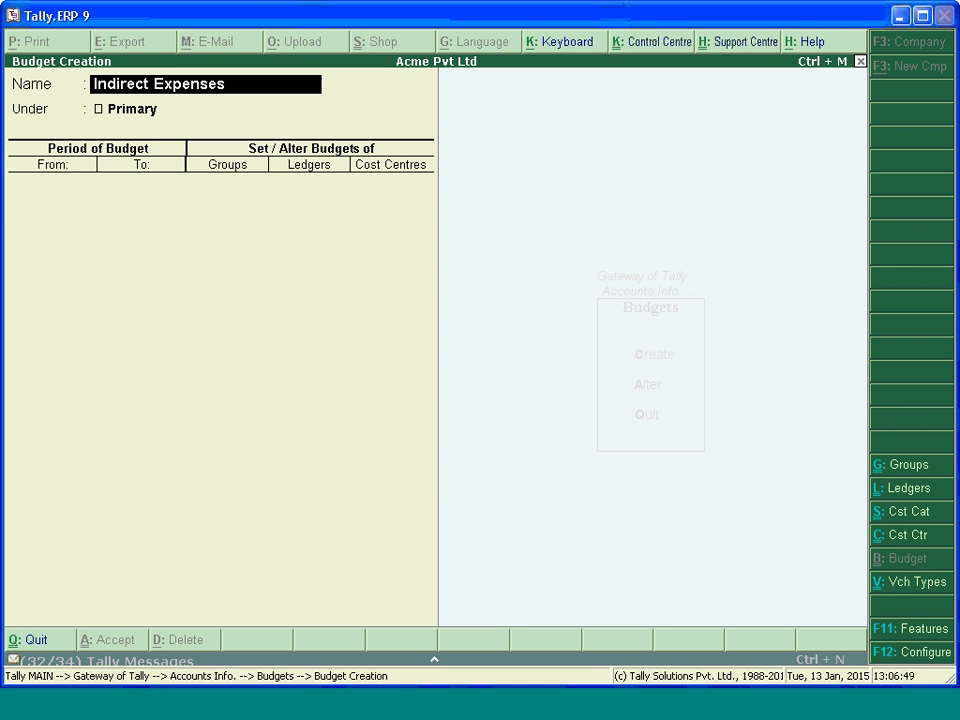
key(Return)
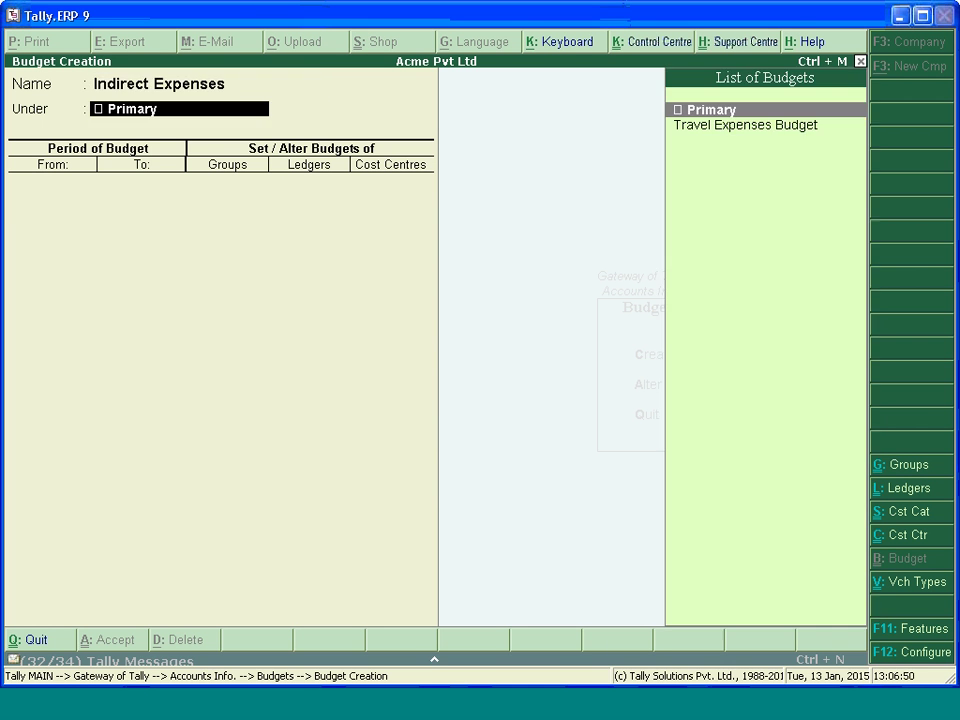
key(Return)
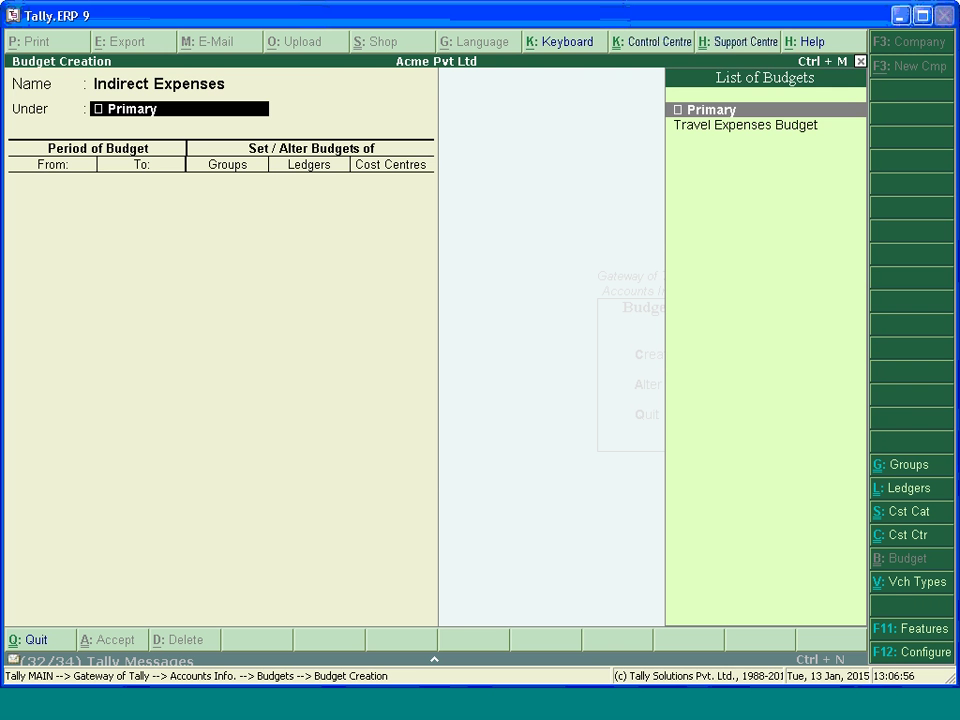
Rename the new budget as Monthly Budget for Expenses and keep it under Primary.
key(BackSpace)
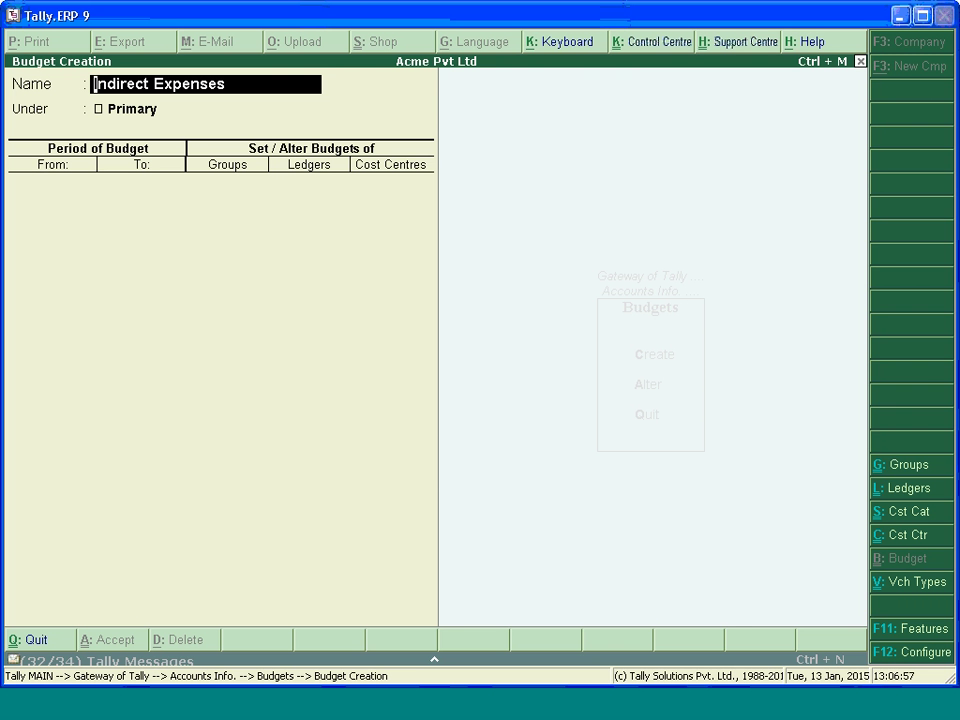
text(Monthly)
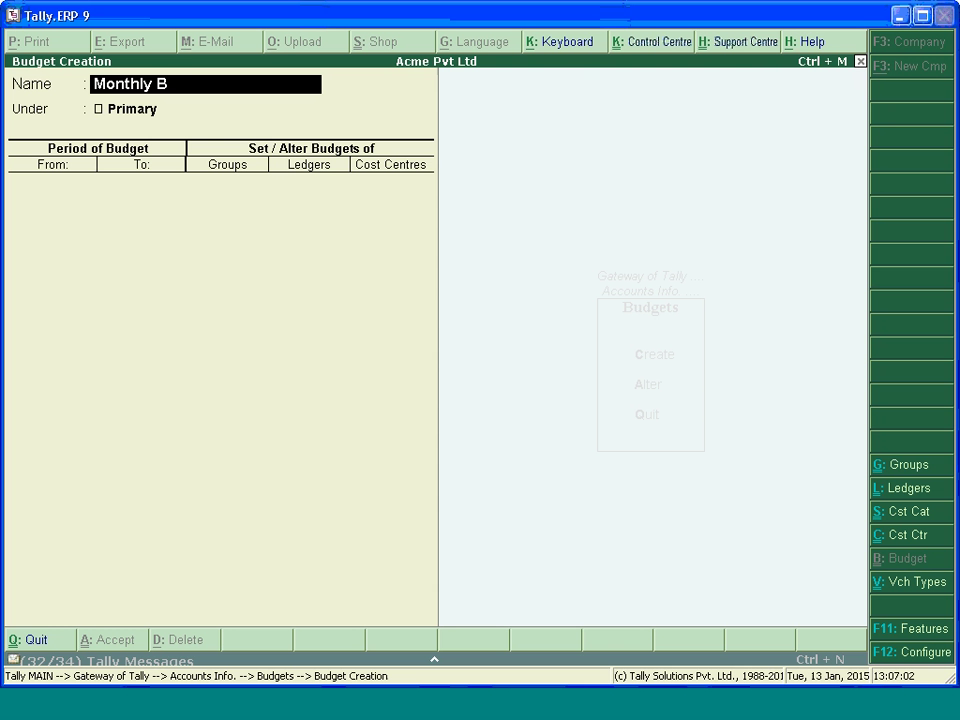
text(ug)
key(BackSpace)
text(dget for E)
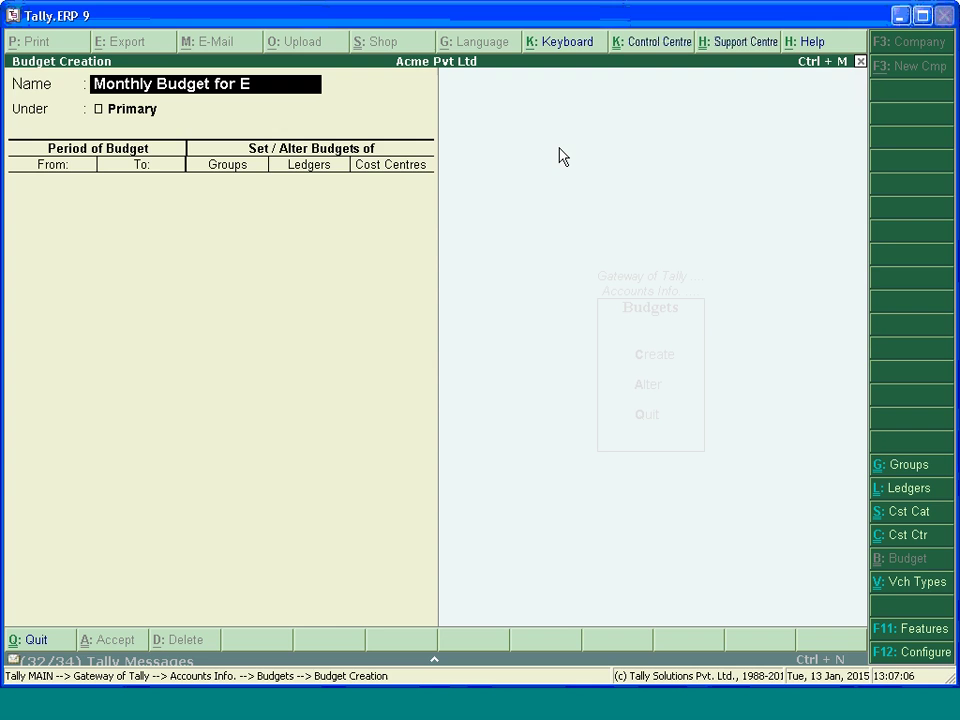
text(xpenses)
key(Return)
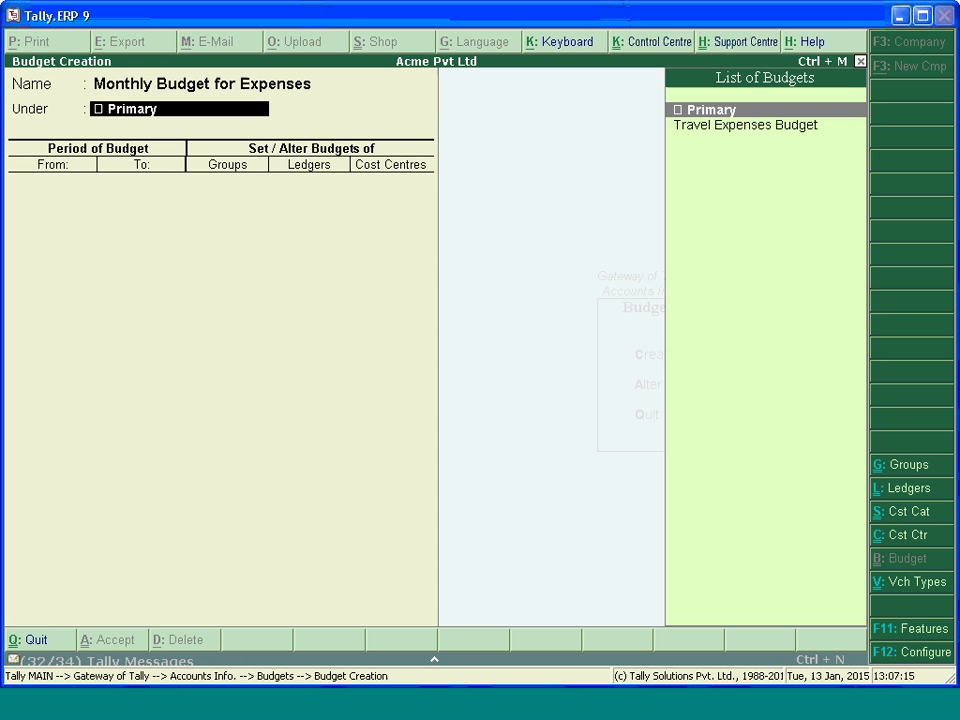
key(Return)
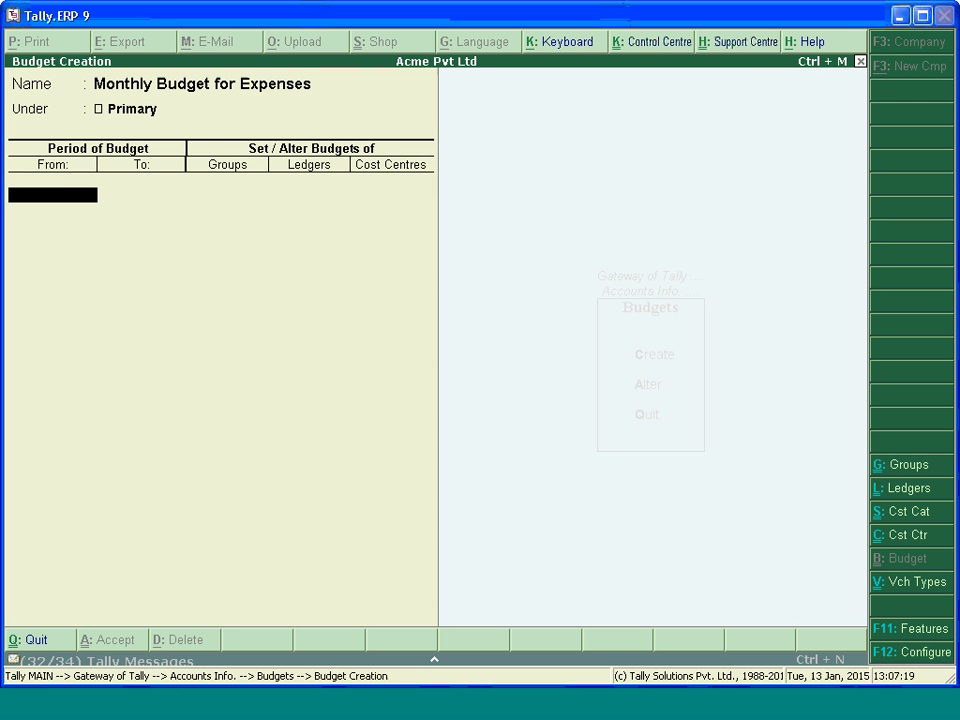
Set the budget's first period to run from 1-Apr-2014 to 31-Mar-2015.
text(31.3)
key(BackSpace)
key(BackSpace)
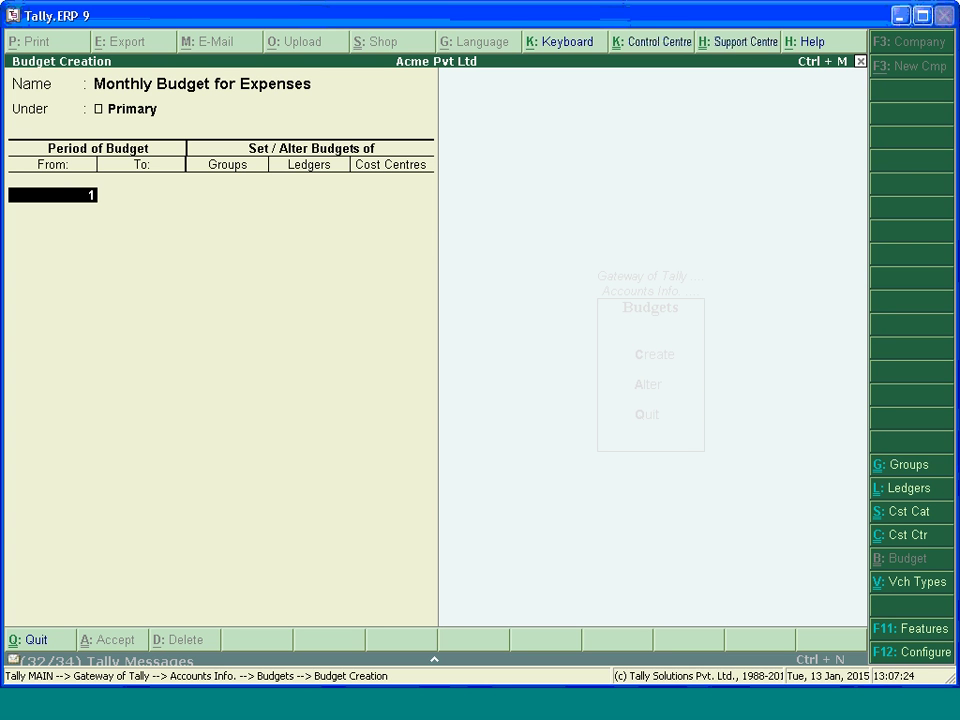
key(BackSpace)
text(1.4.)
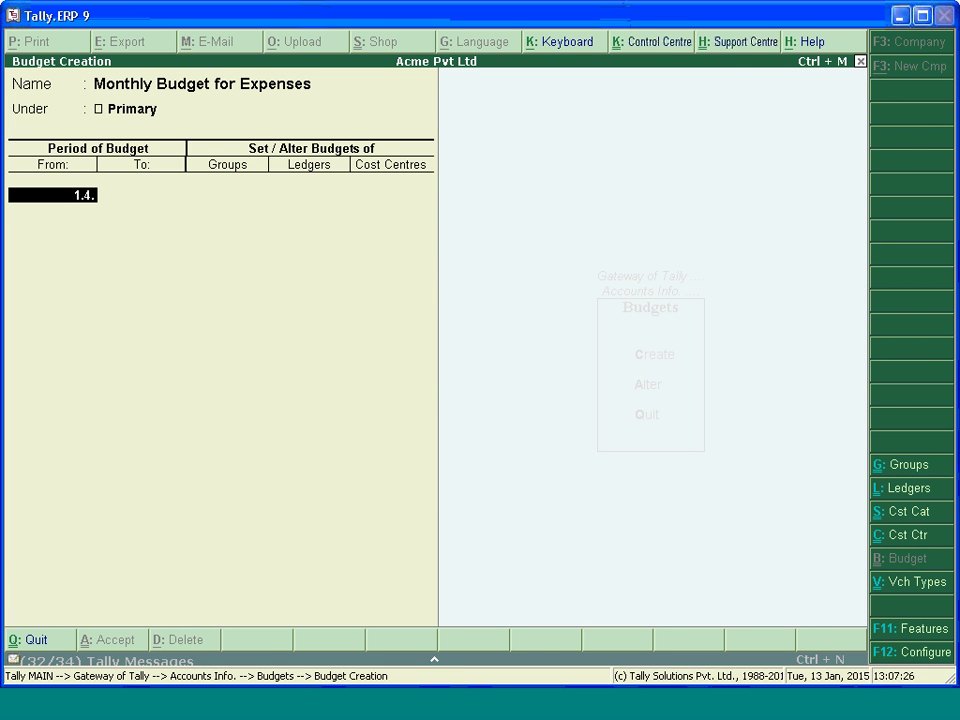
text(2014)
key(Return)
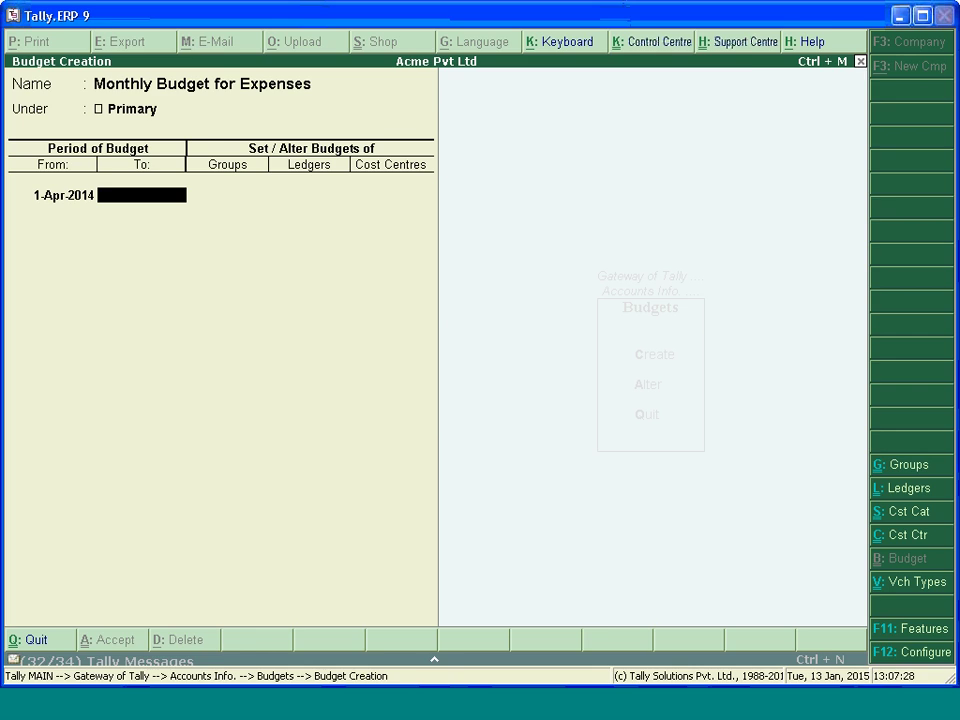
text(3)
text(1.3.2015)
key(Return)
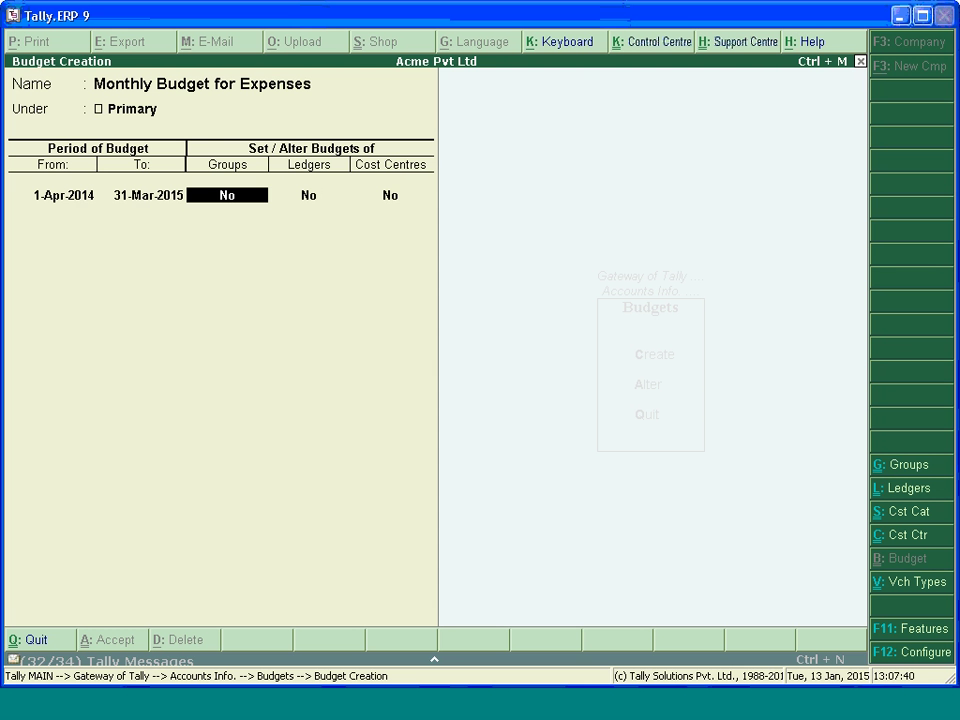
Leave groups, ledgers and cost centres at No for the yearly period and add a second period starting 1-May-2014.
key(Return)
key(Return)
key(Return)
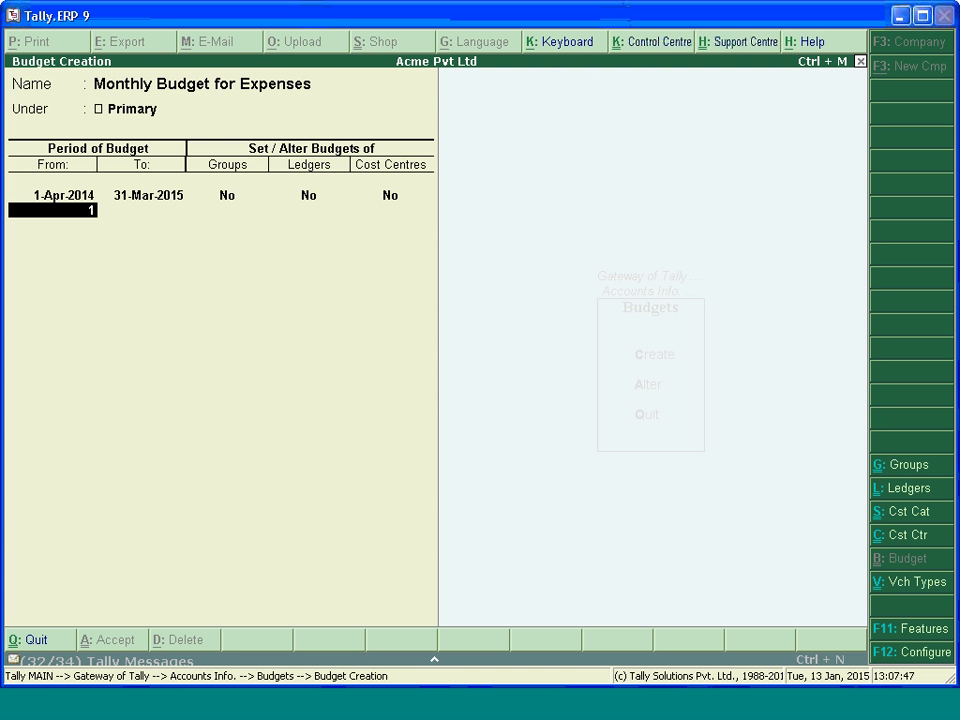
text(.)
text(5.)
text(2014)
key(BackSpace)
key(BackSpace)
key(Return)
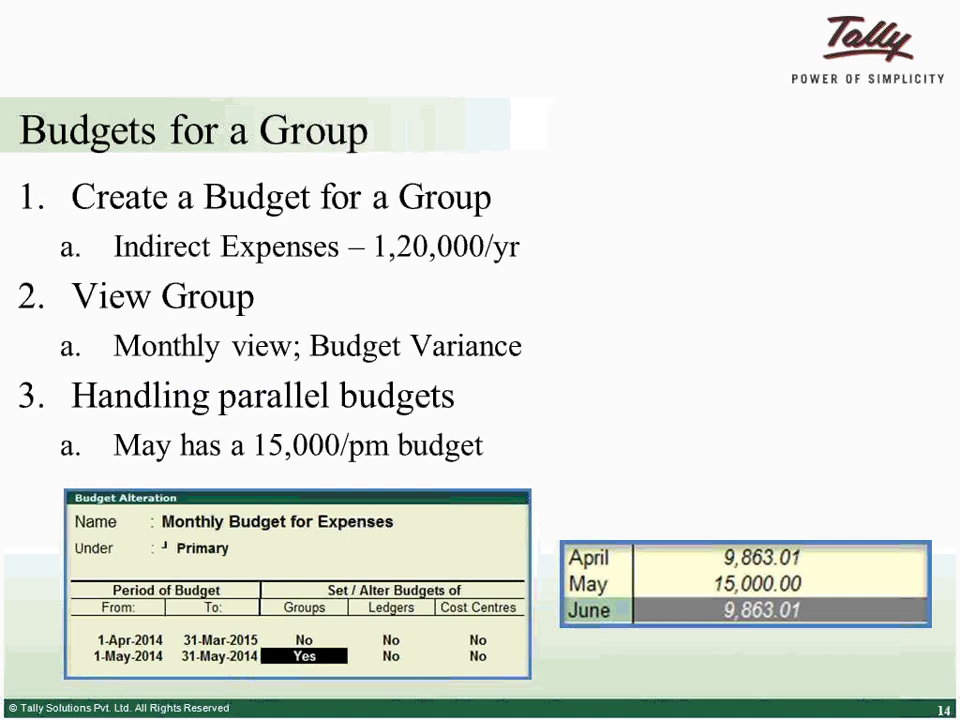
Set the end date of the second budget period to 31-May-2014.
text(31.3.)
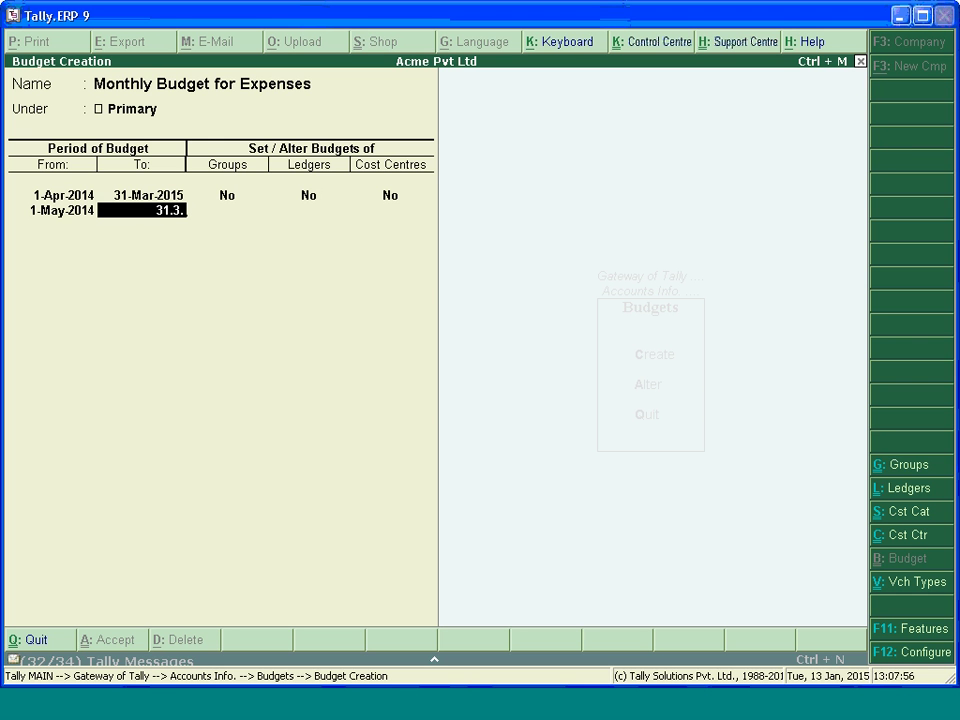
text(2014)
key(Return)
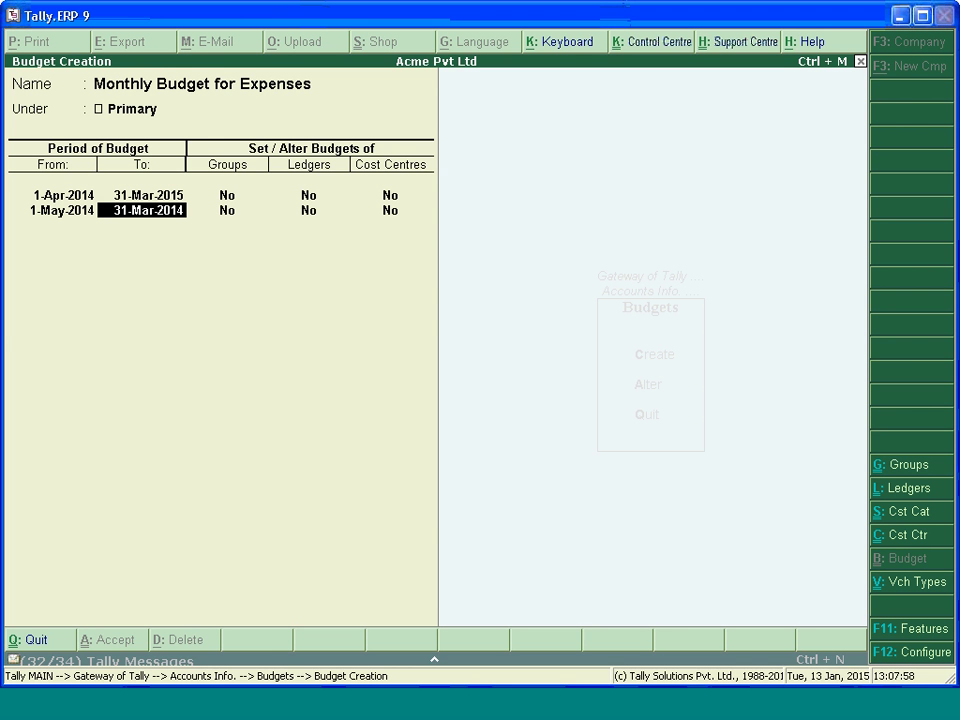
text(31.5.2014)
key(Return)
Enable group budgets for the May 2014 period and open its group budget entry form.
key(Return)
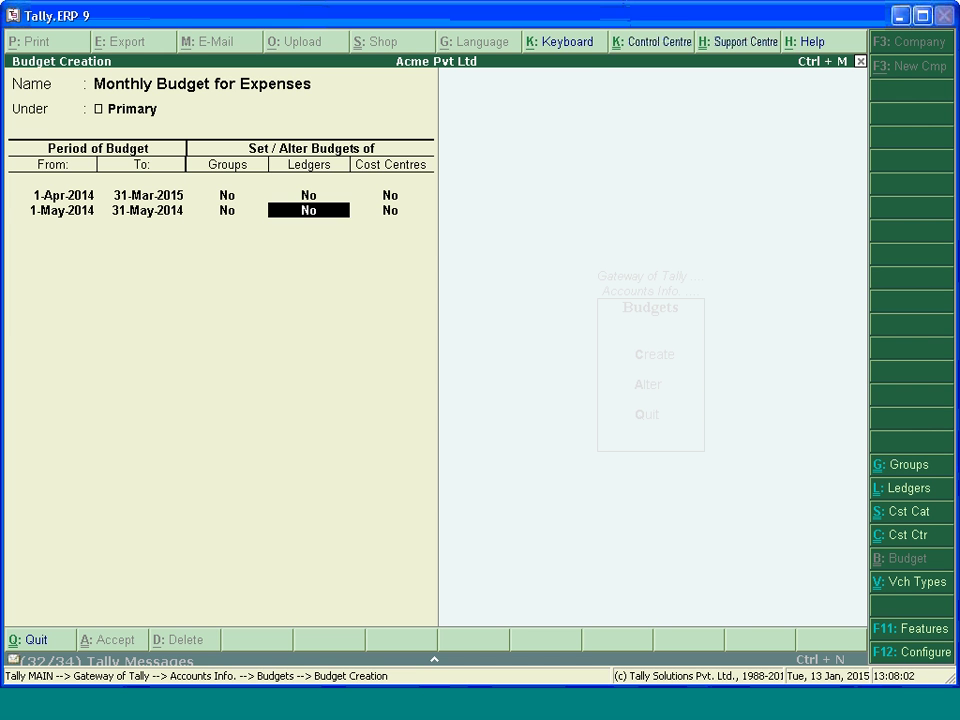
key(BackSpace)
text(yes)
key(Return)
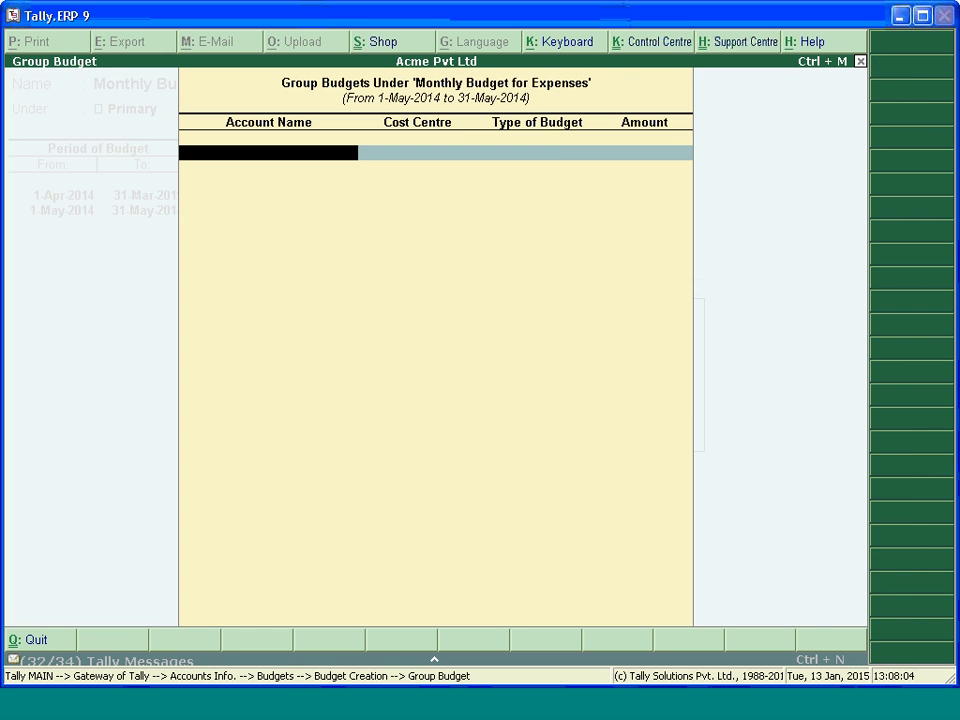
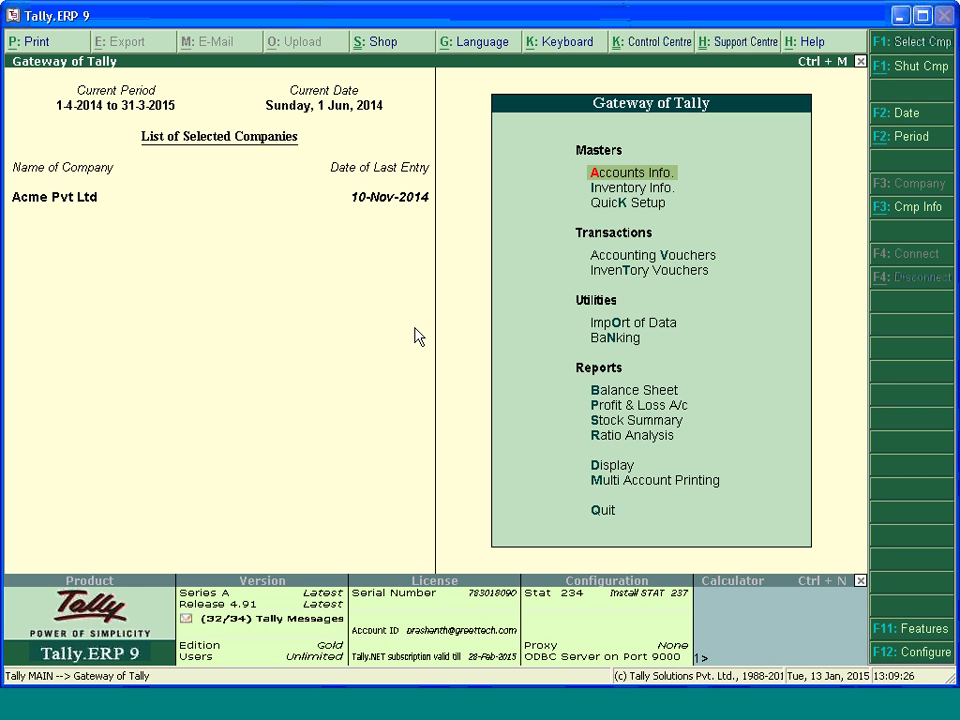
Open the Group Summary report from the account books display, ready for choosing a group.
key(d)
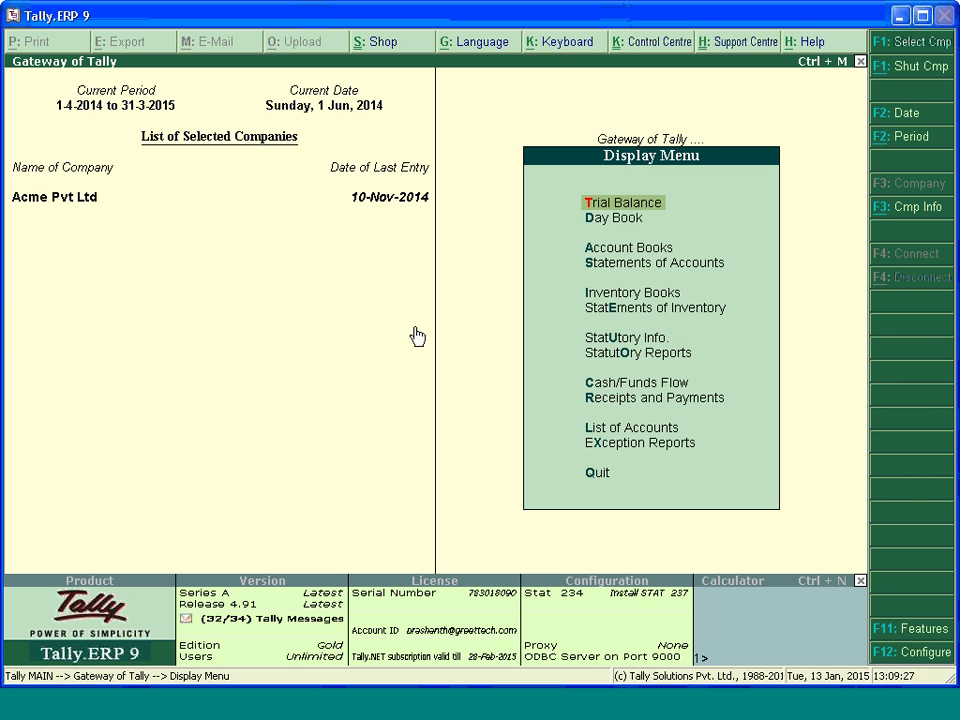
key(a)
key(Down)
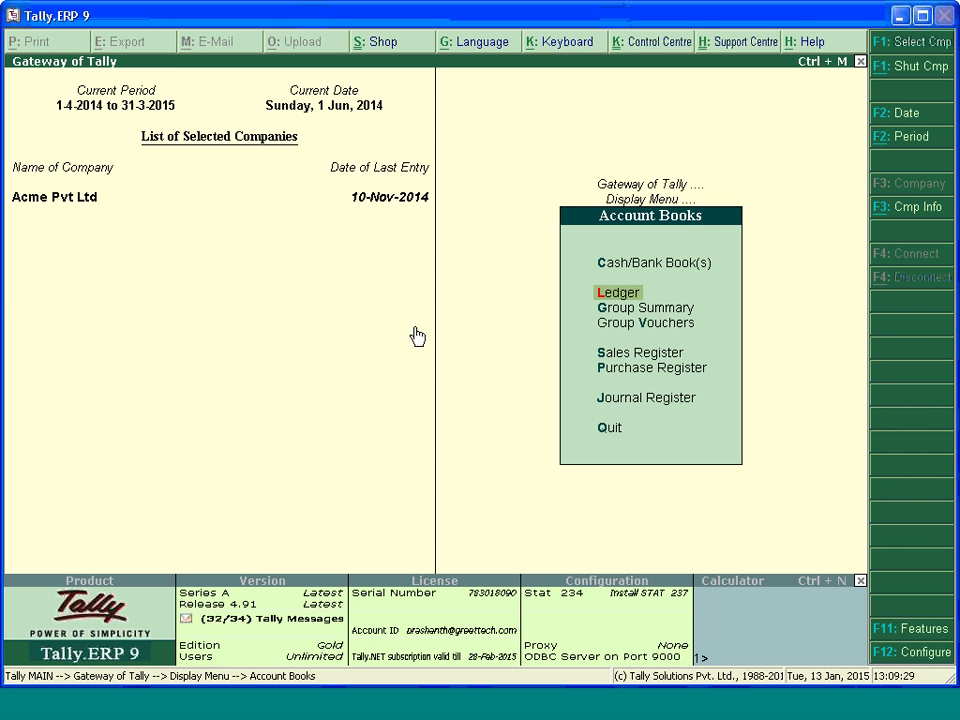
key(Down)
key(Down)
key(Up)
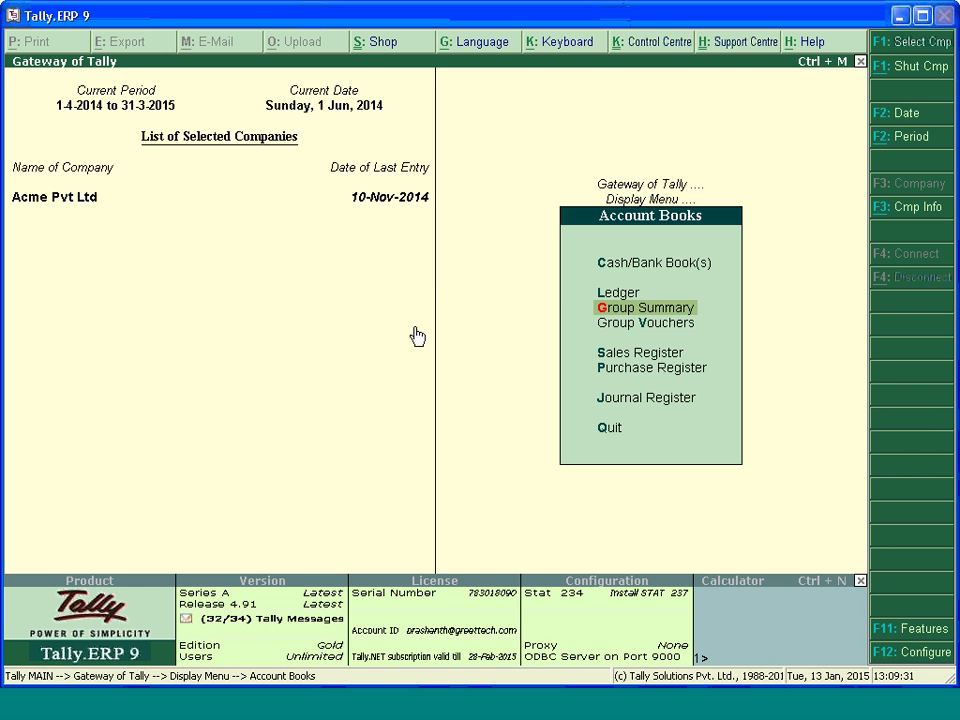
key(Return)
Choose Indirect Expenses as the group to show in the Group Summary.
text(In)
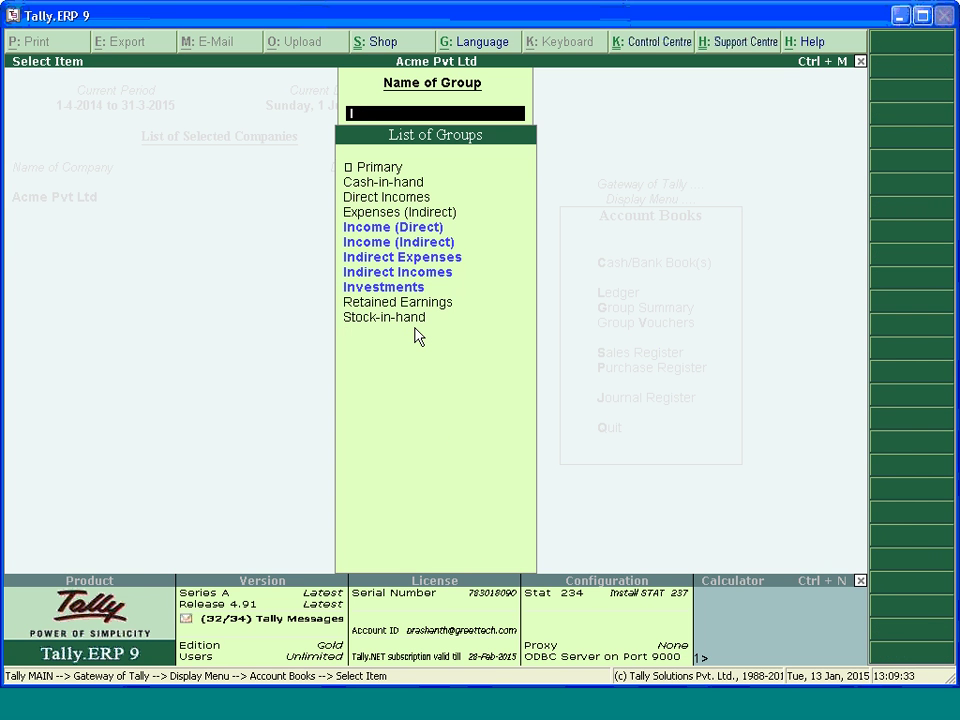
key(Down)
key(Down)
key(Down)
key(Down)
key(Down)
key(Down)
key(Return)
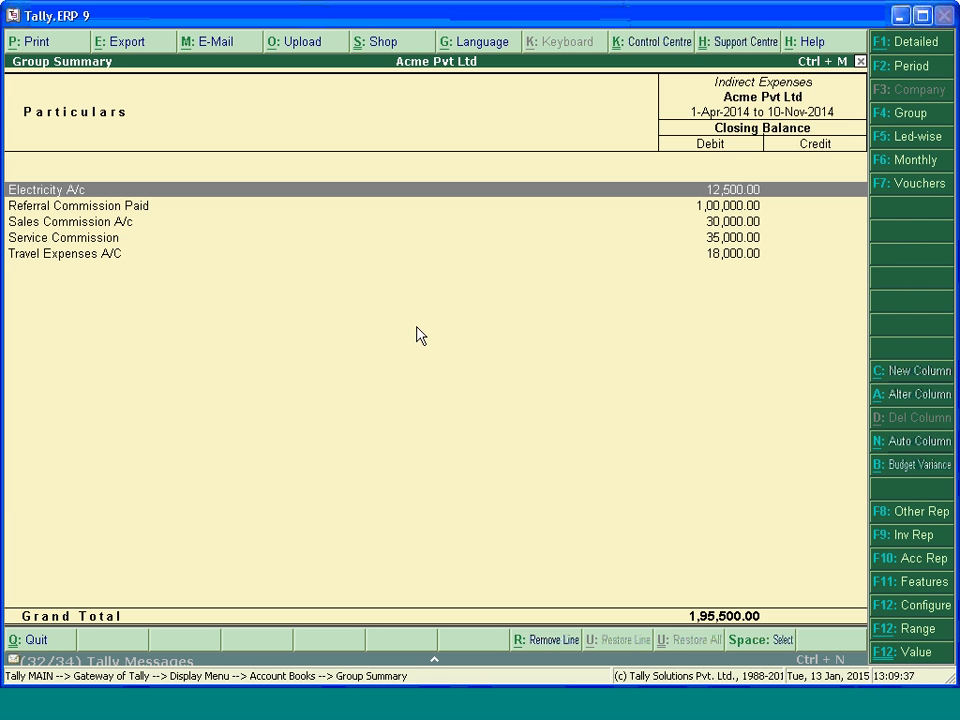
Run the budget variance analysis on the Indirect Expenses summary using Monthly Budget for Expenses.
click(910, 474)
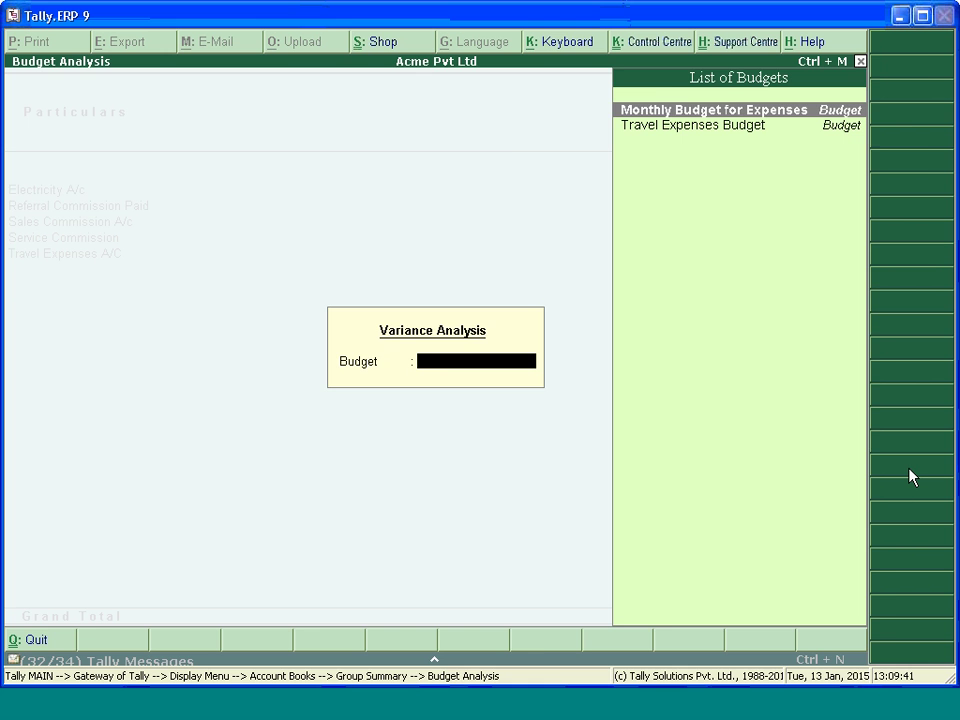
key(Return)
key(Down)
key(Down)
key(Down)
key(Down)
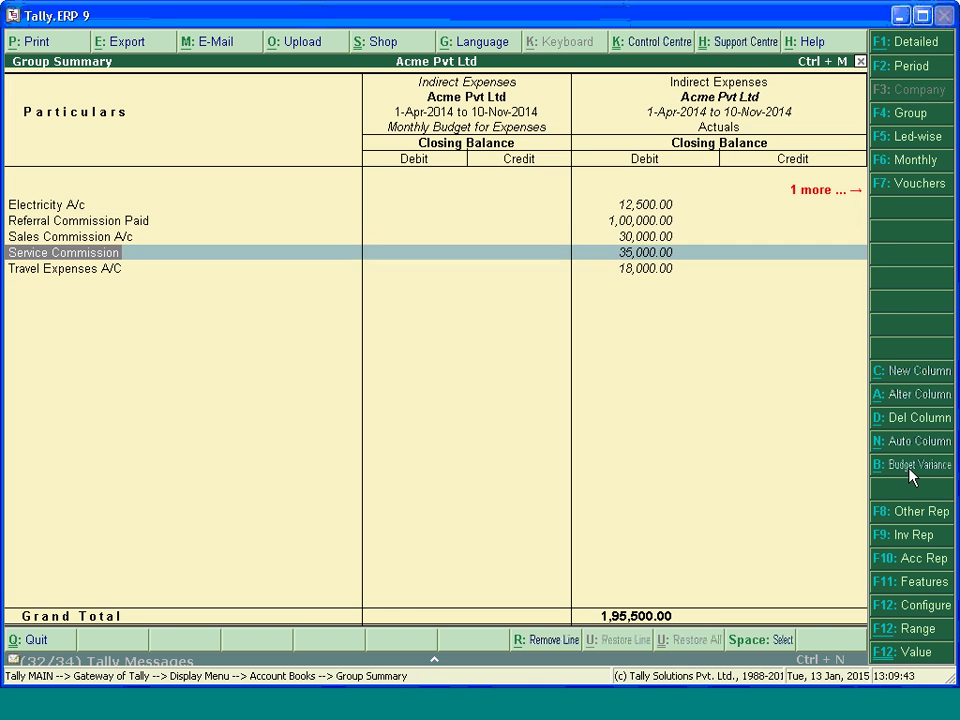
Compare the budget and actuals columns for each indirect expense ledger, from Electricity A/c to Travel Expenses A/C.
key(Up)
key(Up)
key(Up)
key(Up)
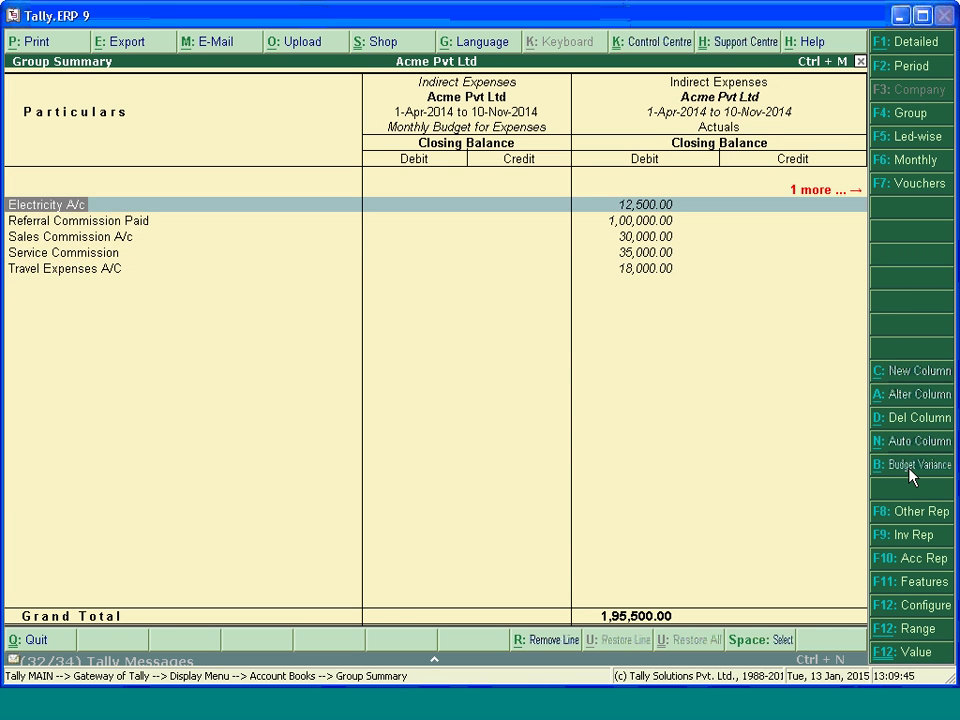
key(Down)
key(Down)
key(Down)
key(Down)
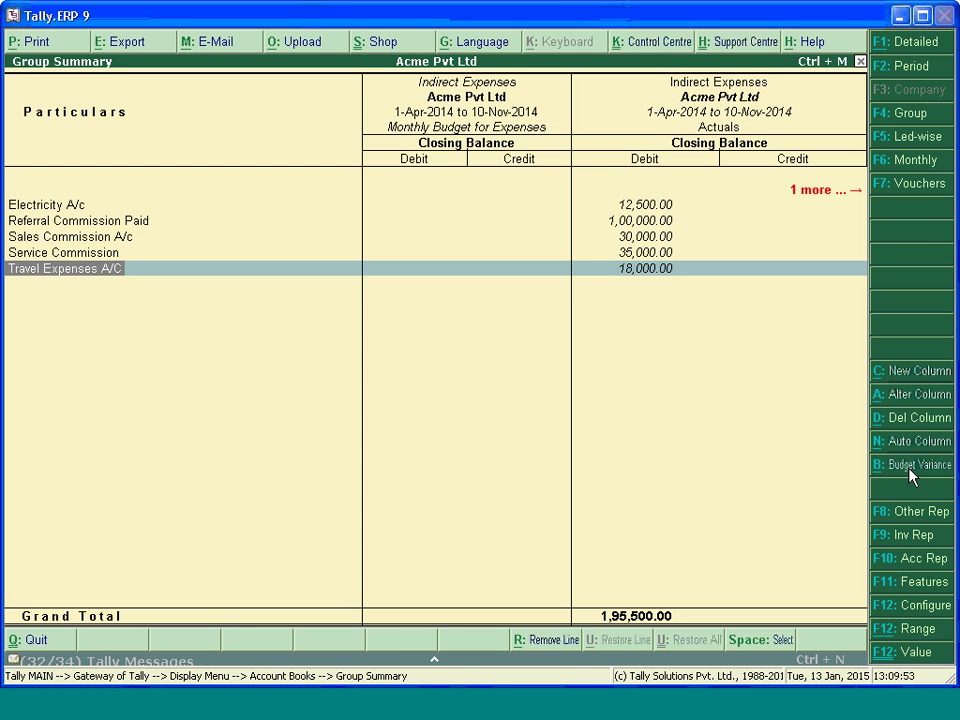
key(Up)
key(Up)
key(Up)
key(Up)
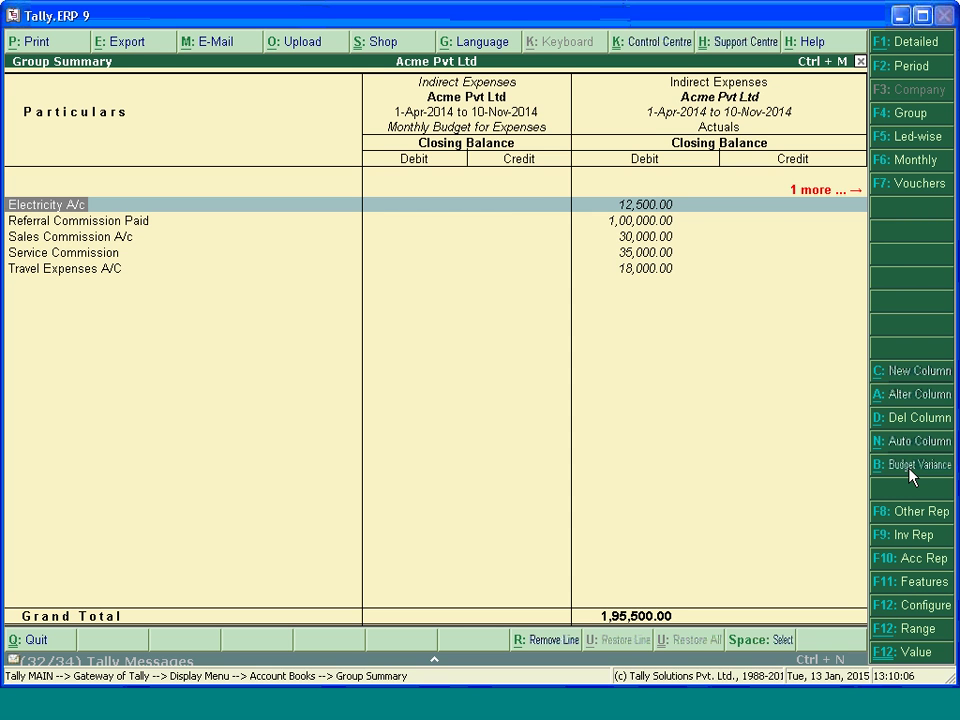
key(Down)
key(Down)
key(Down)
key(Down)
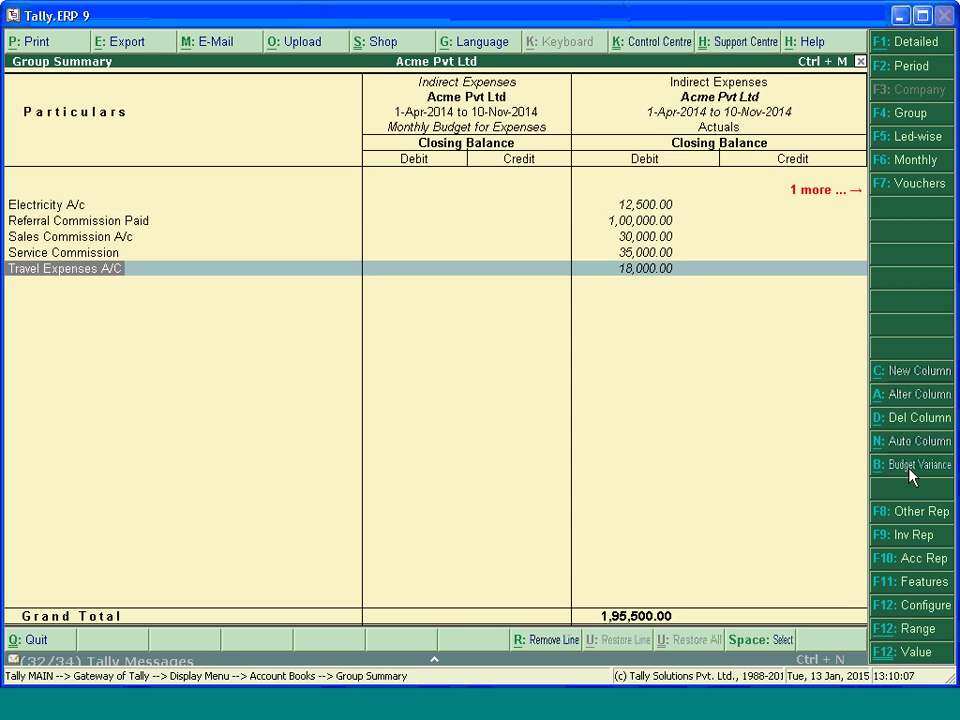
key(Up)
key(Up)
key(Up)
key(Up)
key(Down)
key(Down)
key(Down)
Bring up the Monthly Budget for Expenses Variance column and check it for the individual expense ledgers.
key(Right)
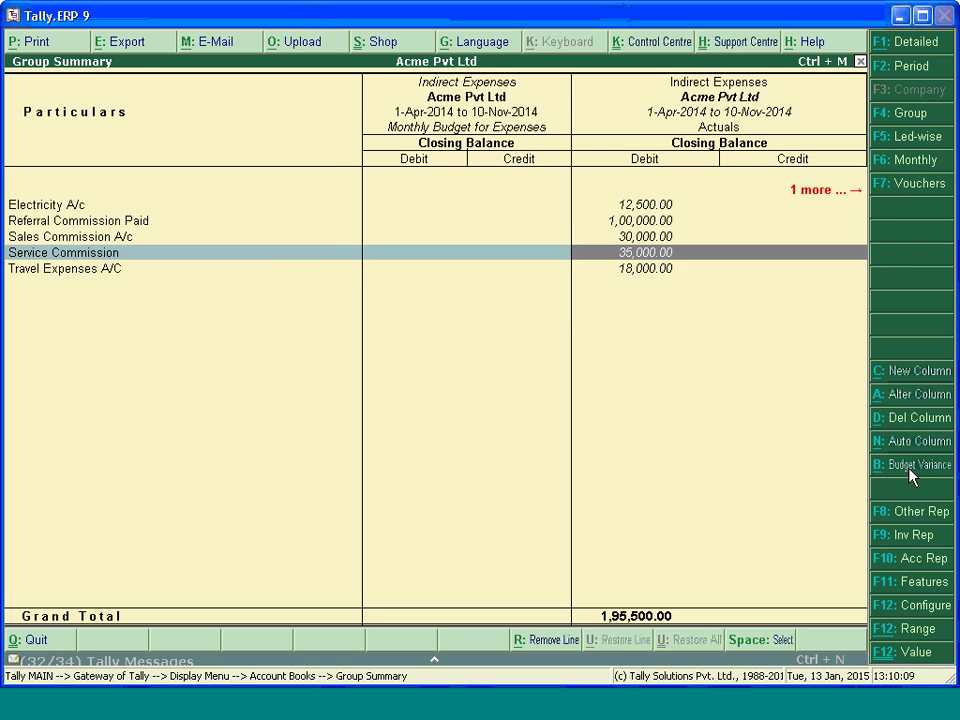
click(909, 469)
key(Up)
key(Up)
key(Up)
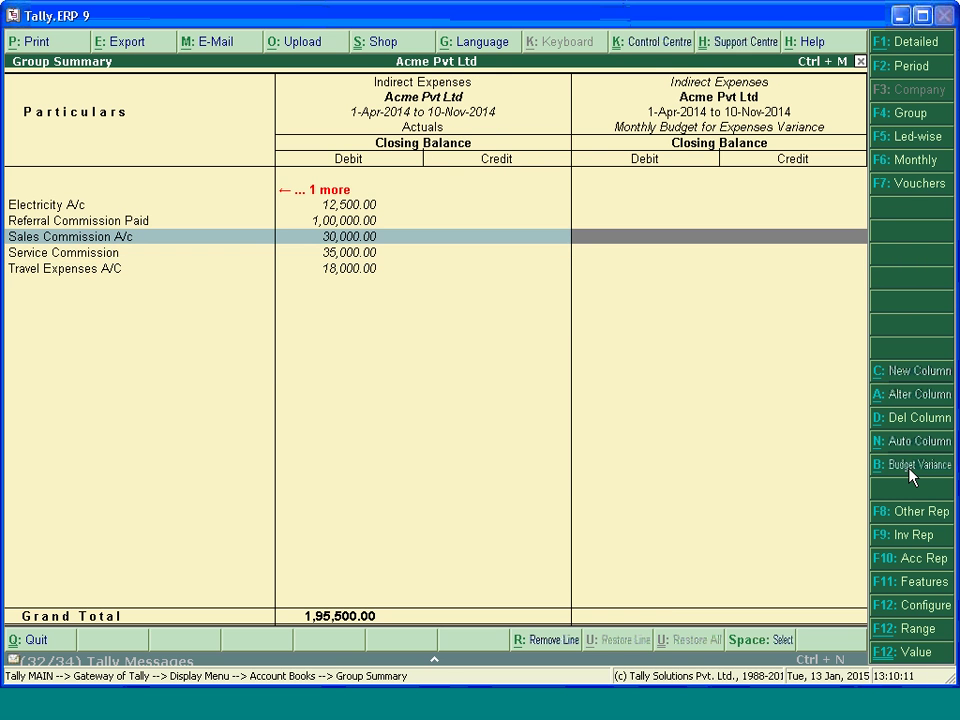
key(Down)
key(Down)
key(Down)
key(Down)
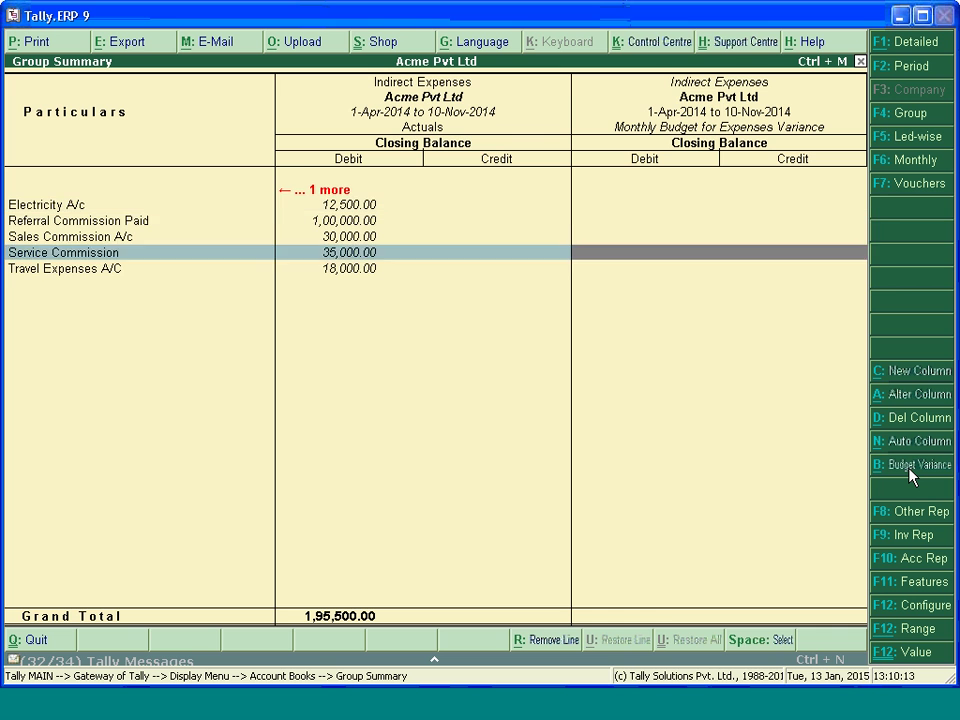
Compare the budget, actuals and variance columns for Electricity A/c, and close the Indirect Expenses summary back to the Gateway of Tally.
key(Up)
key(Up)
key(Up)
key(Up)
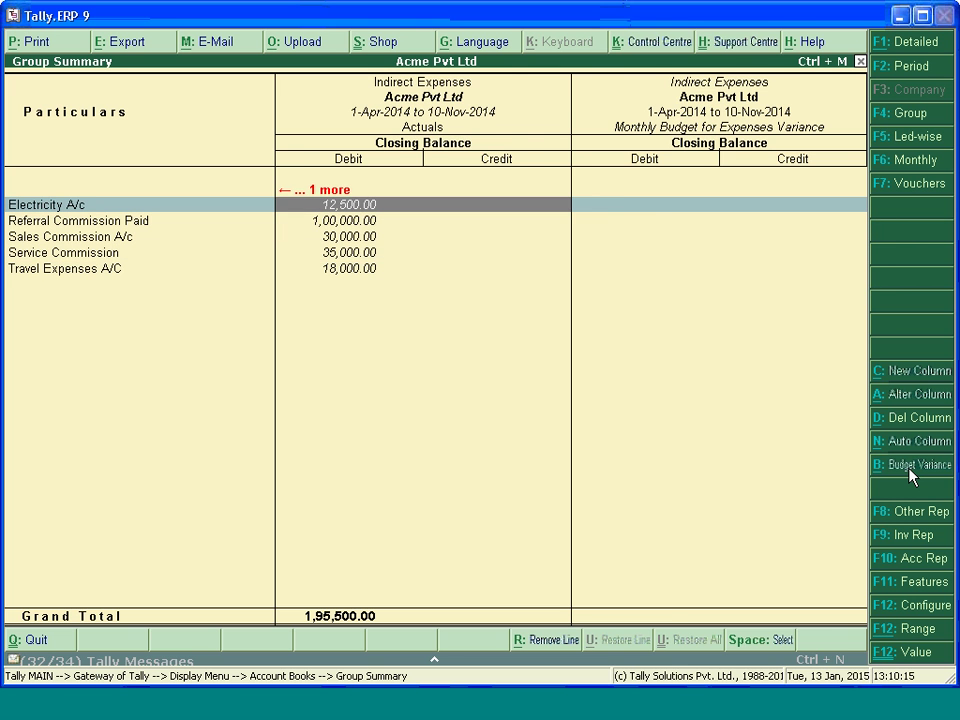
key(Left)
key(Left)
key(Right)
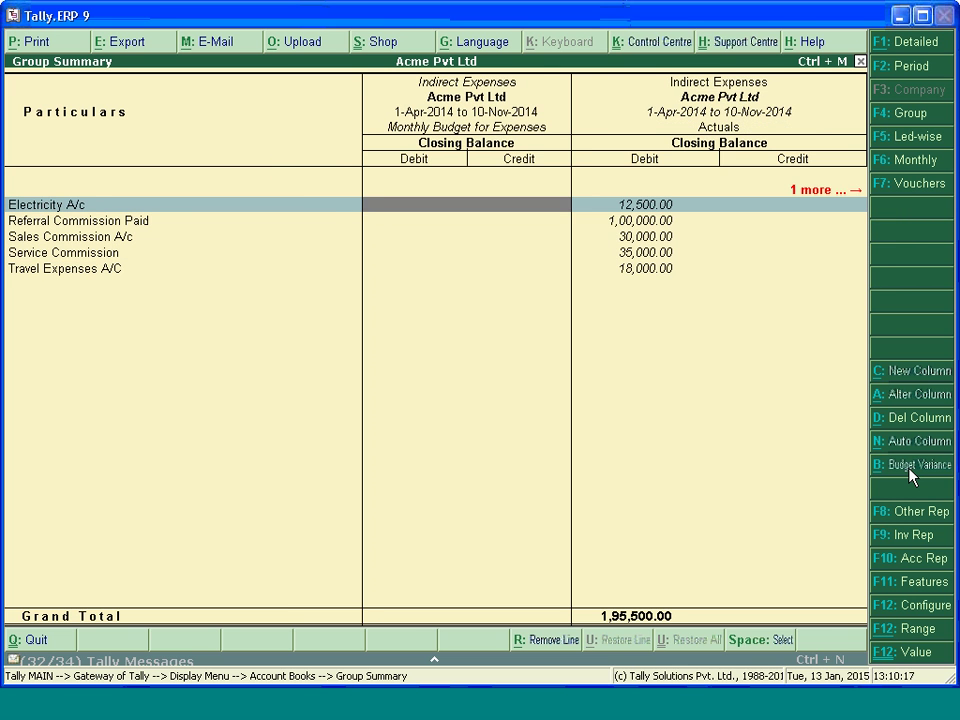
key(Right)
key(Right)
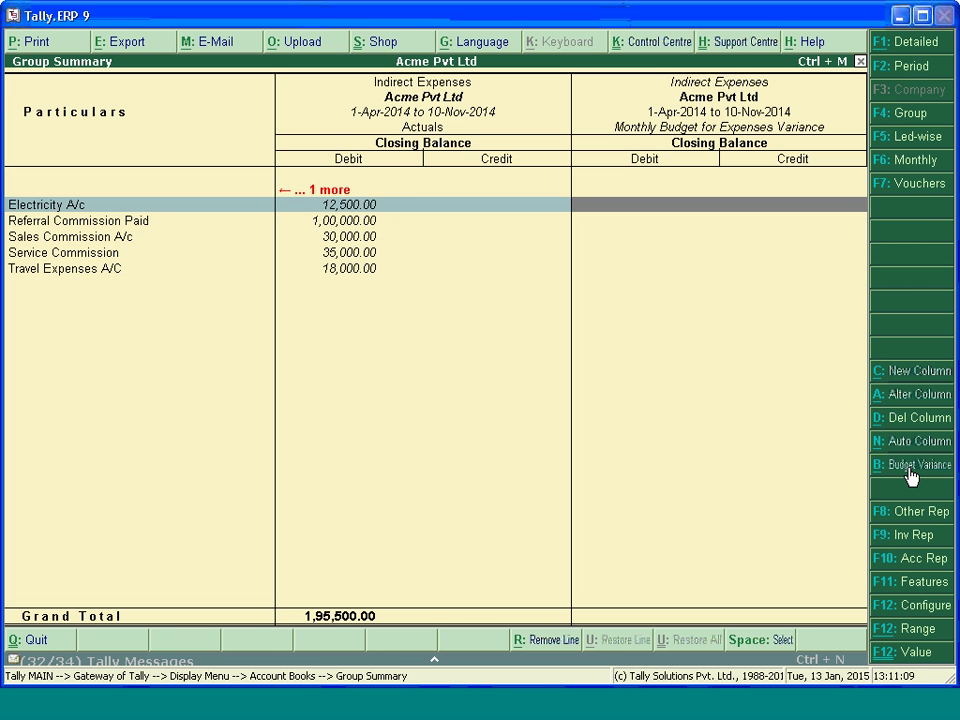
key(Escape)
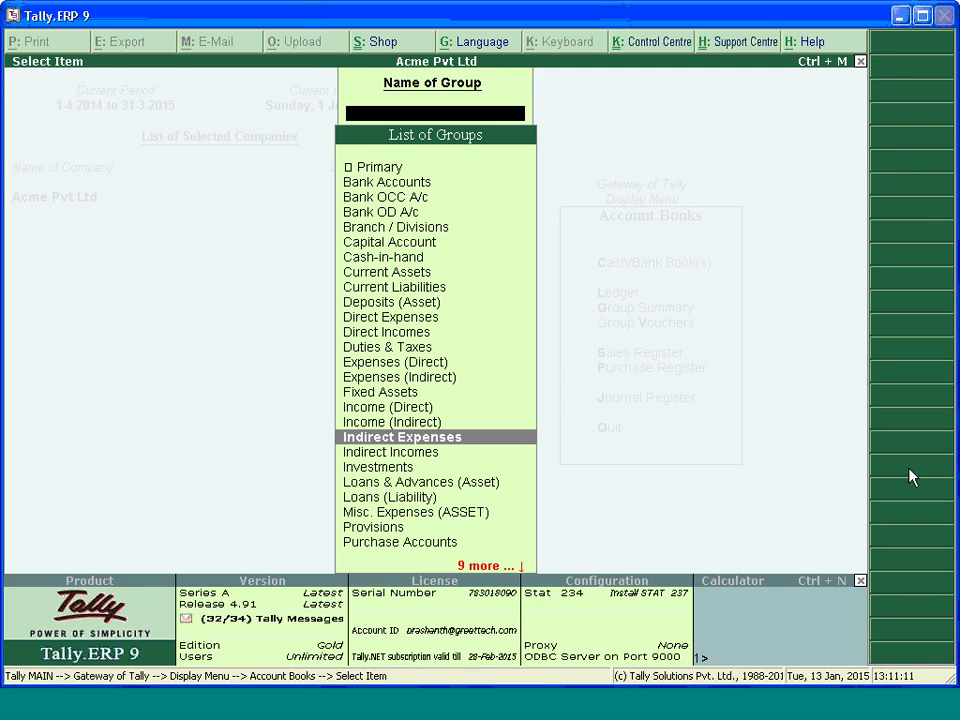
key(Escape)
key(Escape)
key(Escape)
Open Monthly Budget for Expenses for alteration from the company's budget masters.
key(a)
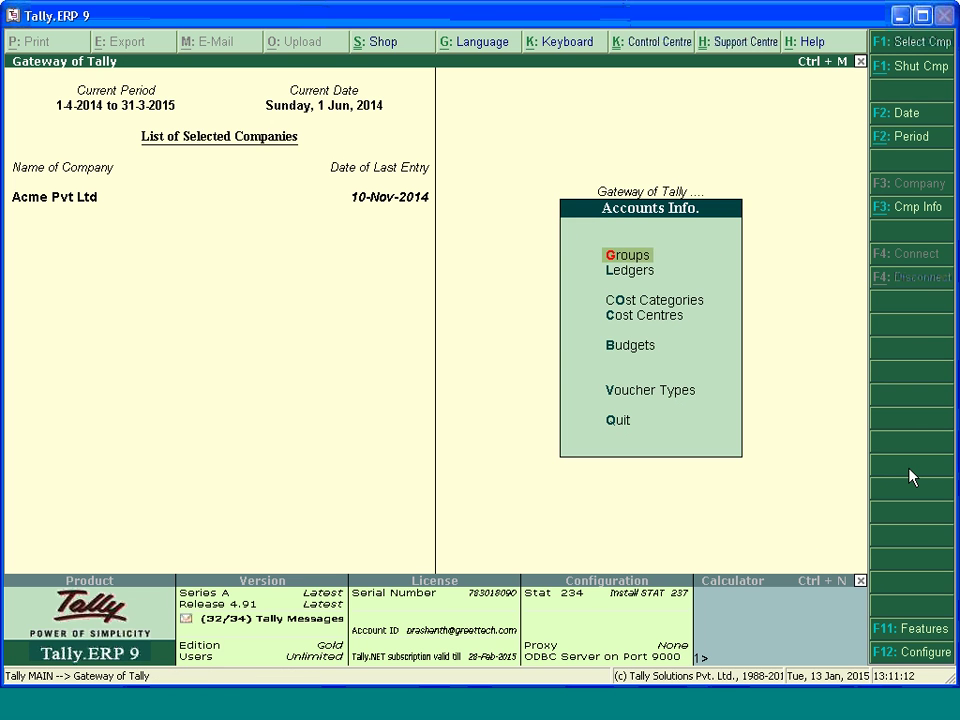
key(Down)
key(Down)
key(Down)
key(Down)
key(Return)
key(Down)
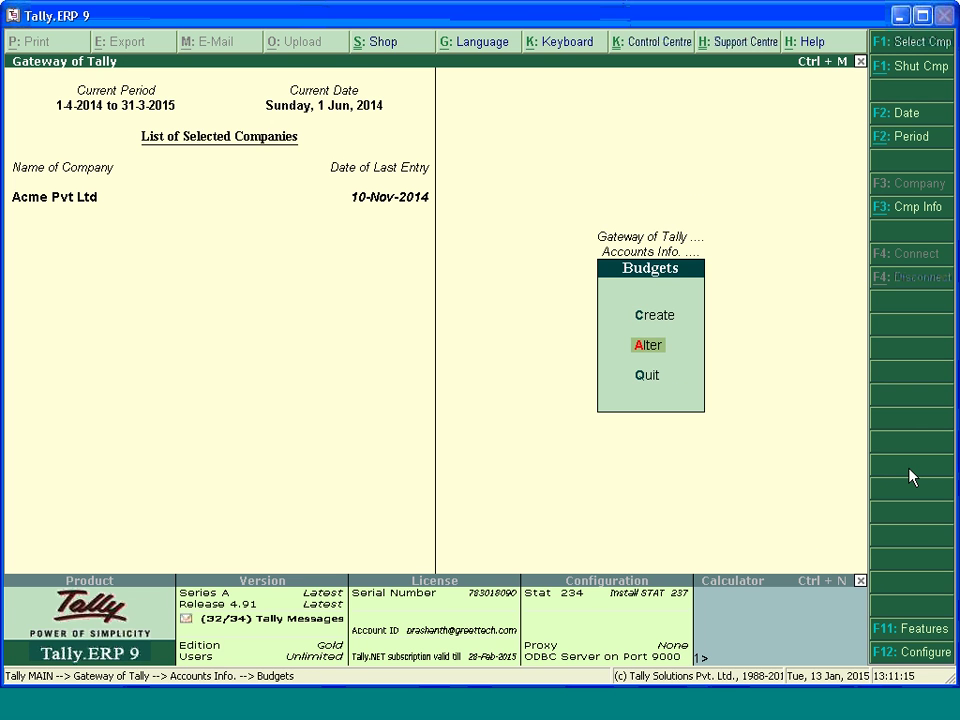
key(Return)
key(Return)
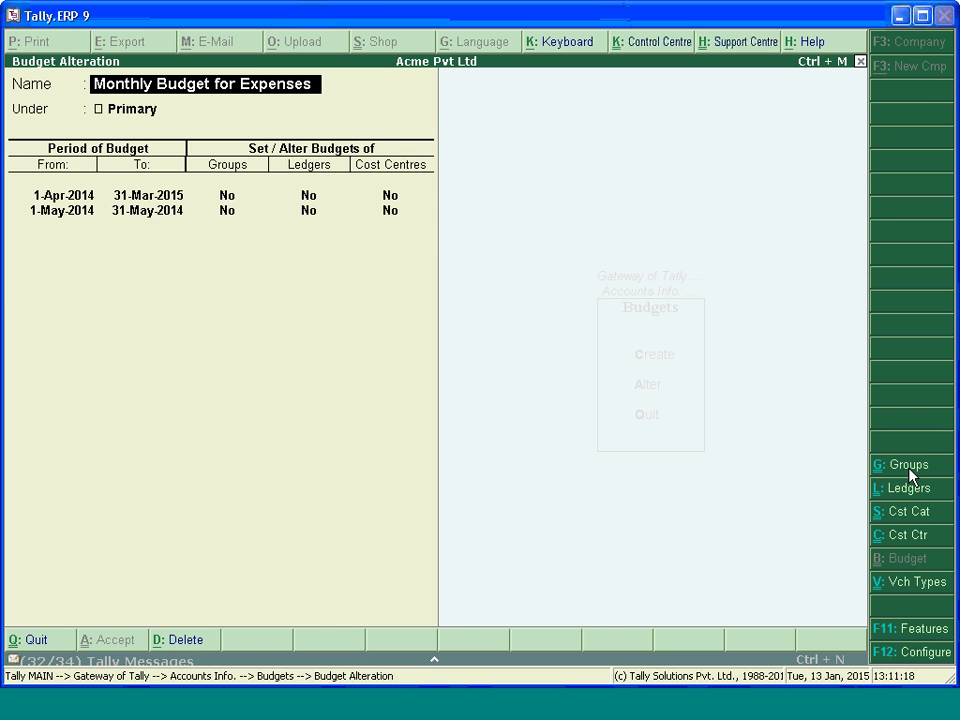
Review the period and group, ledger and cost centre settings of Monthly Budget for Expenses, and accept the budget as it stands.
click(158, 196)
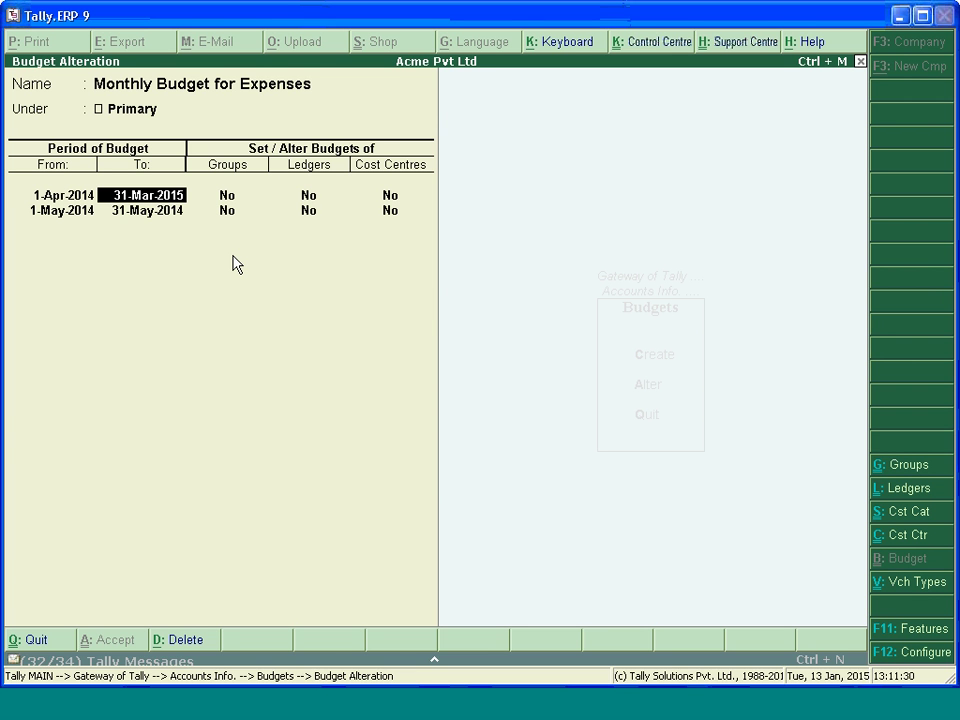
key(Return)
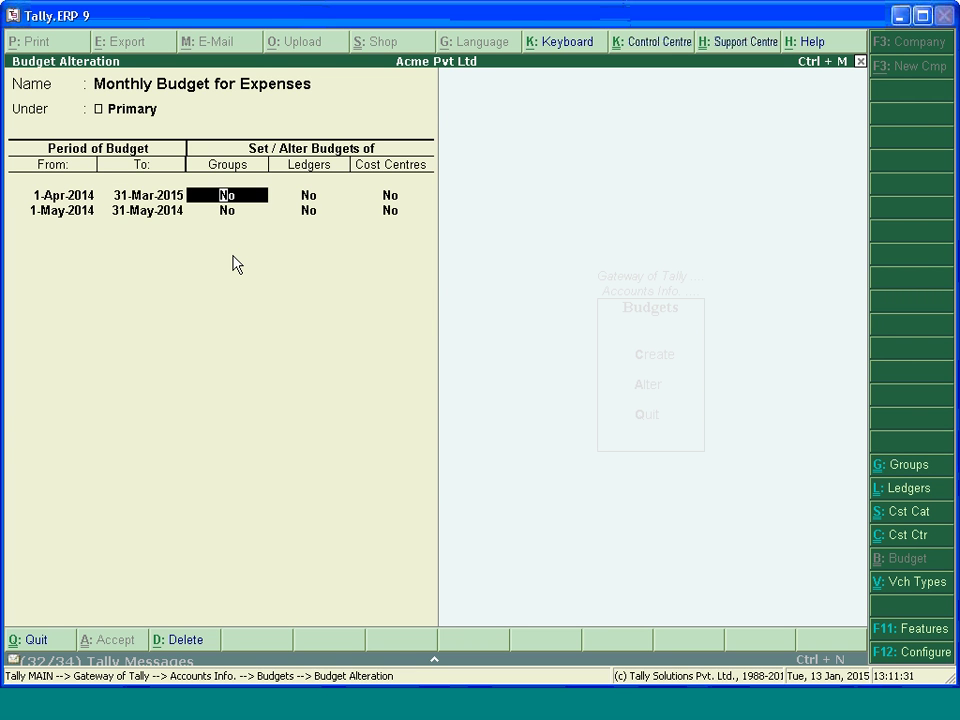
key(Return)
key(BackSpace)
key(Return)
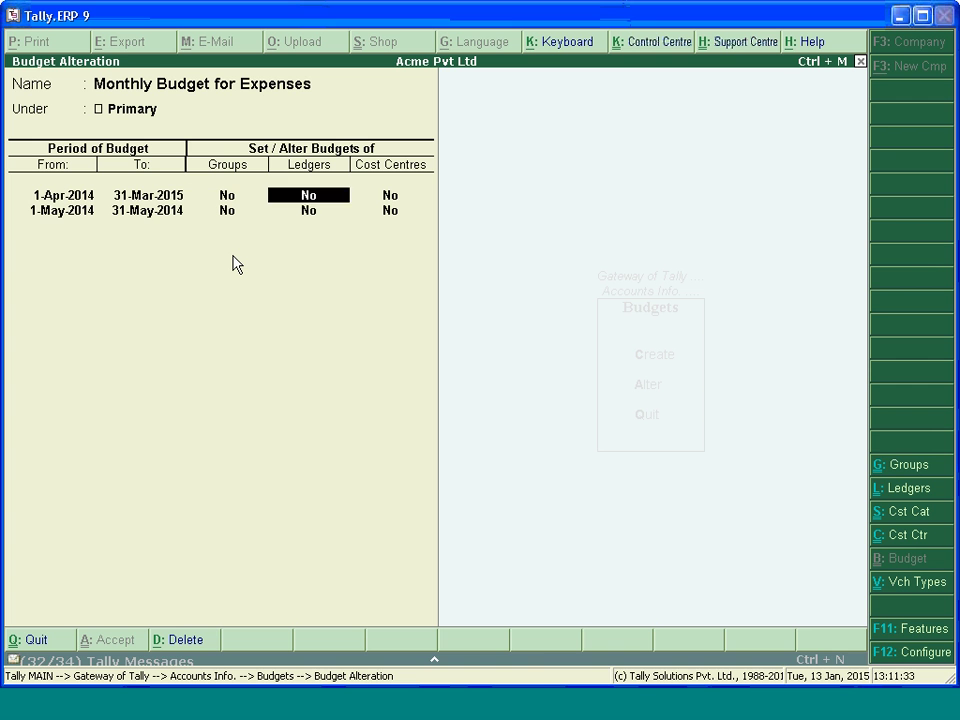
key(Return)
key(Return)
key(Return)
key(Return)
key(Return)
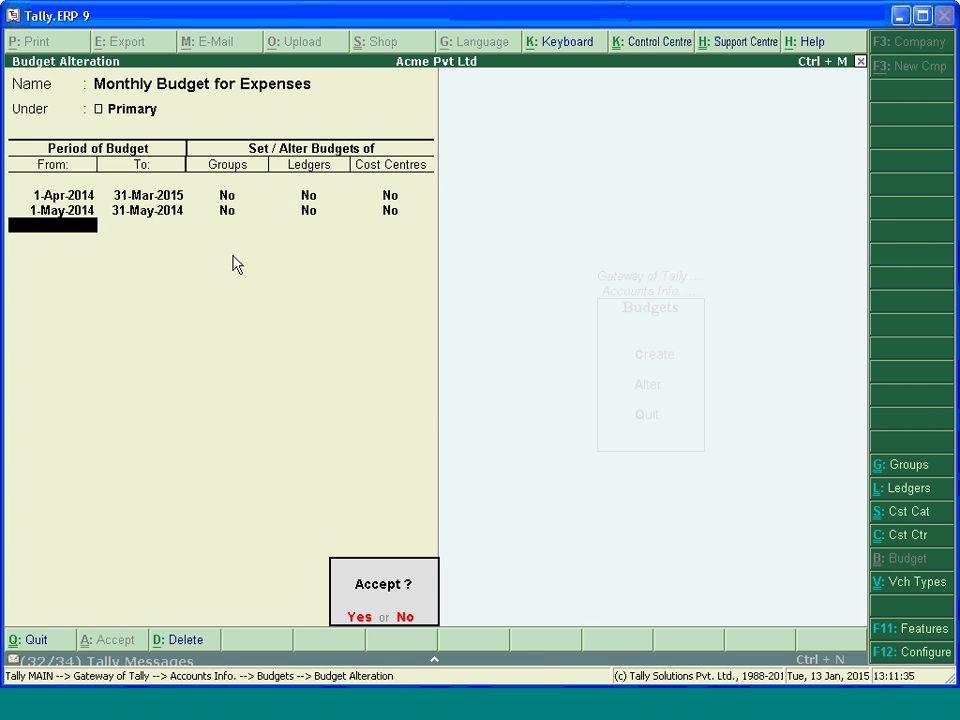
key(Return)
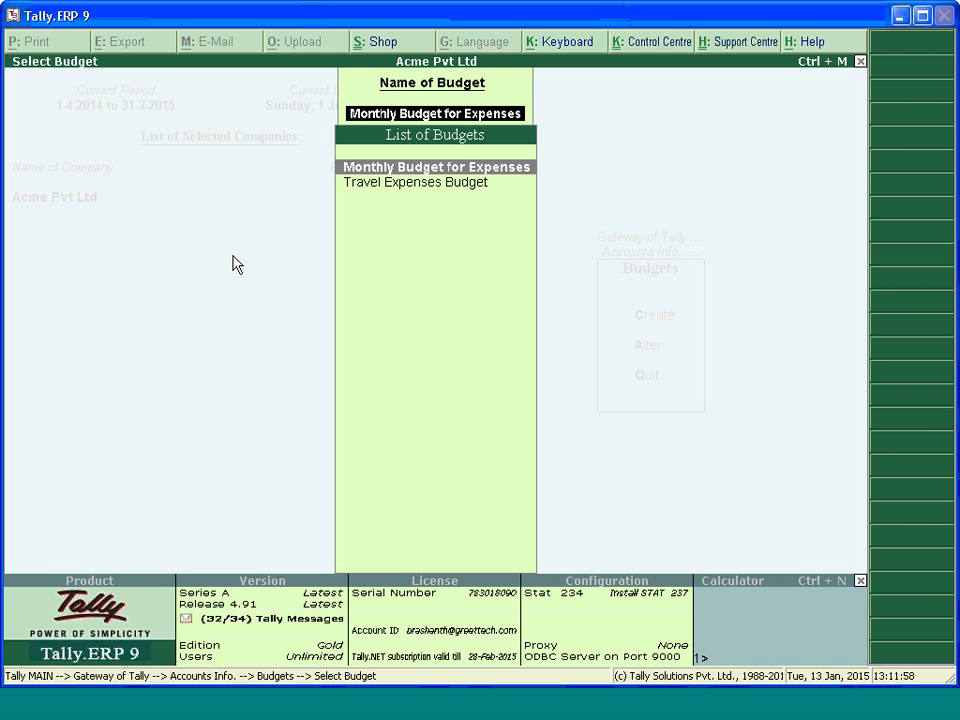
key(Escape)
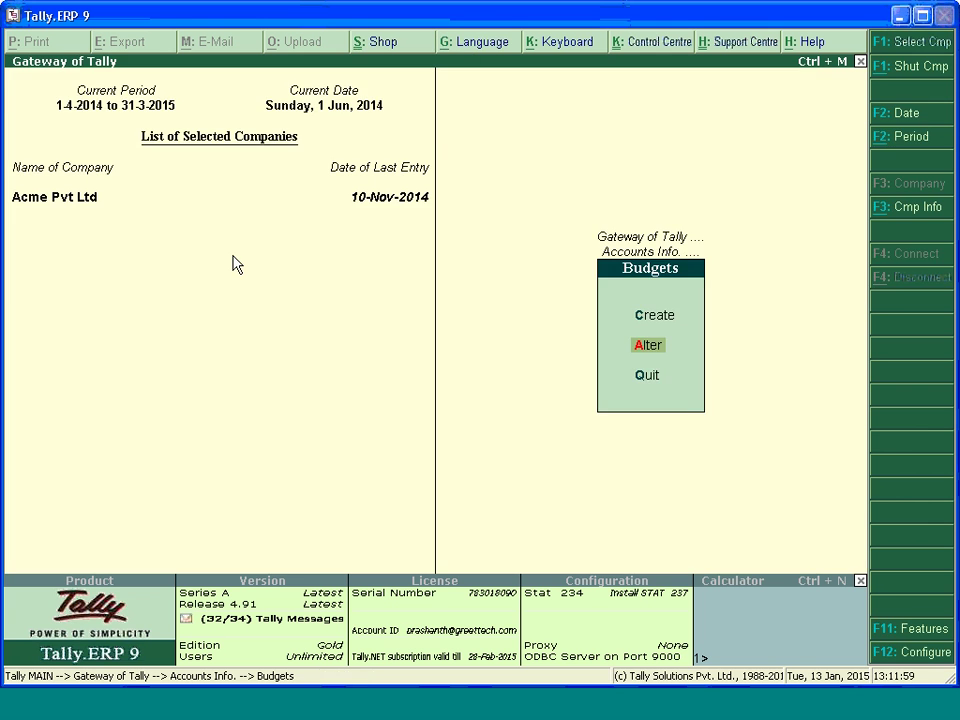
key(Escape)
key(Return)
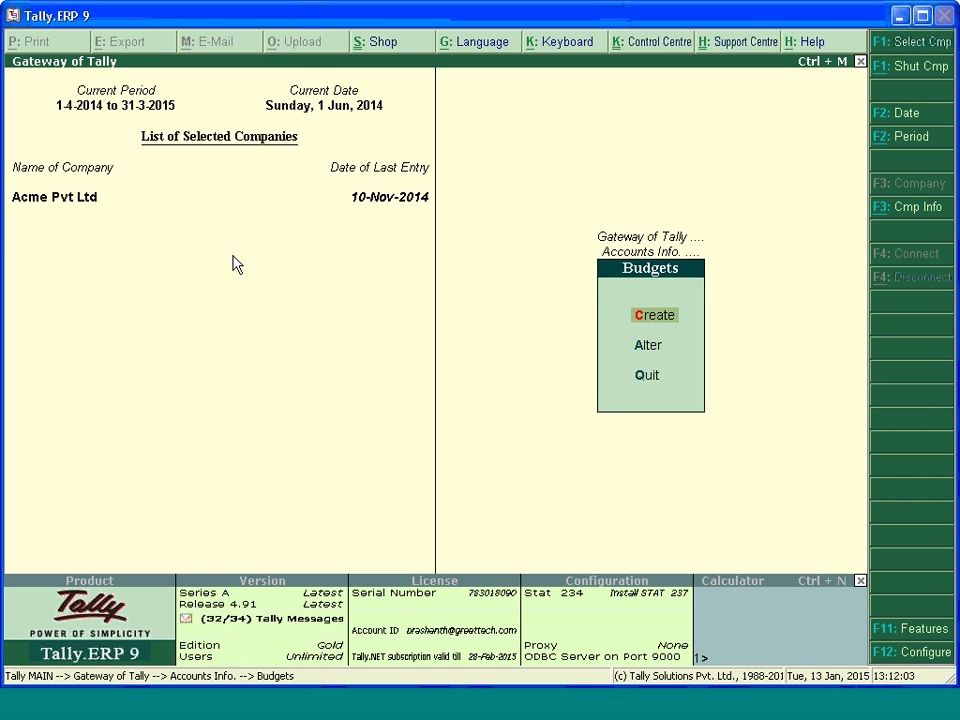
key(Down)
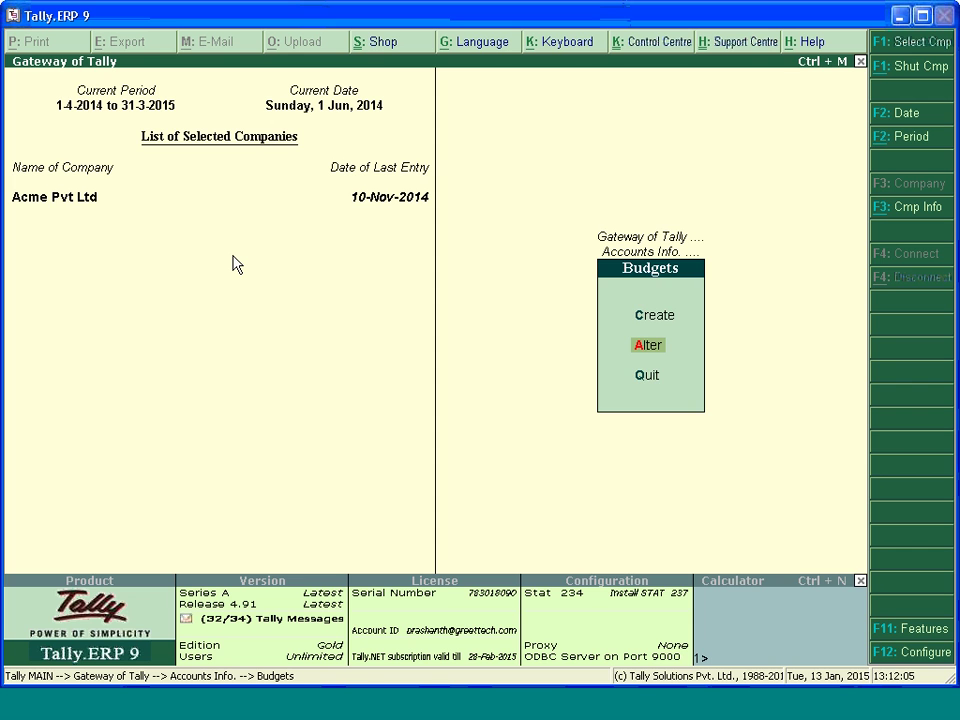
key(Return)
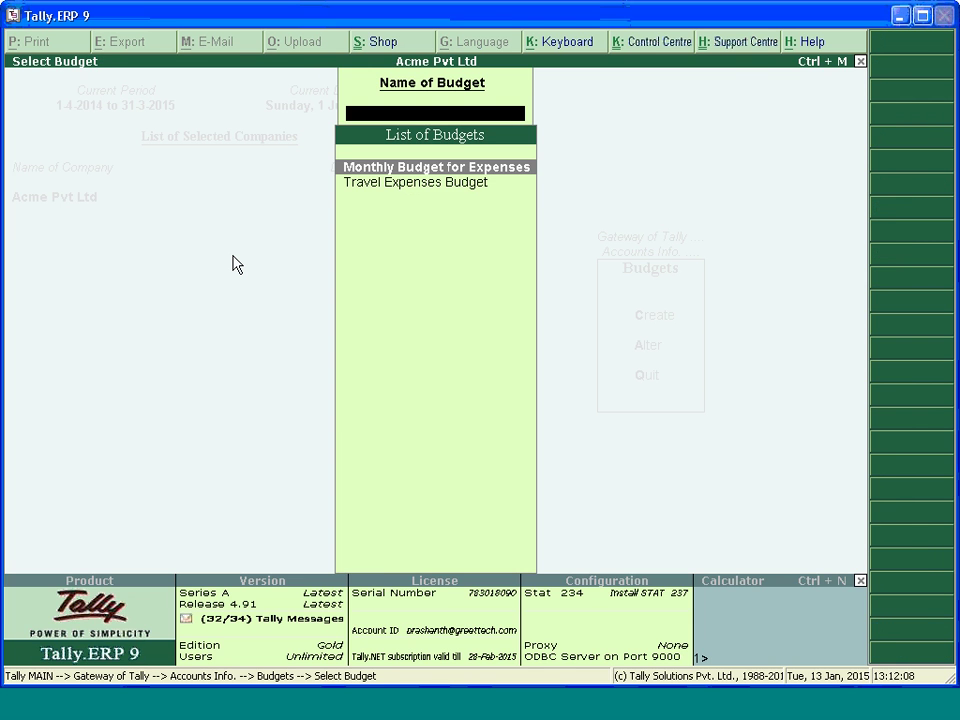
key(Return)
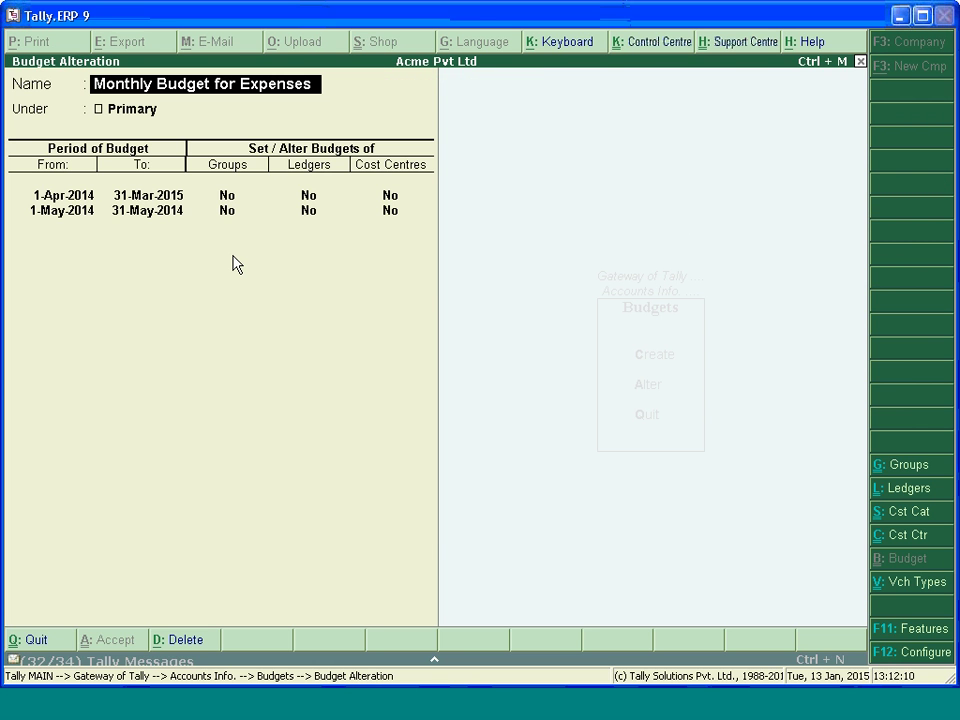
key(BackSpace)
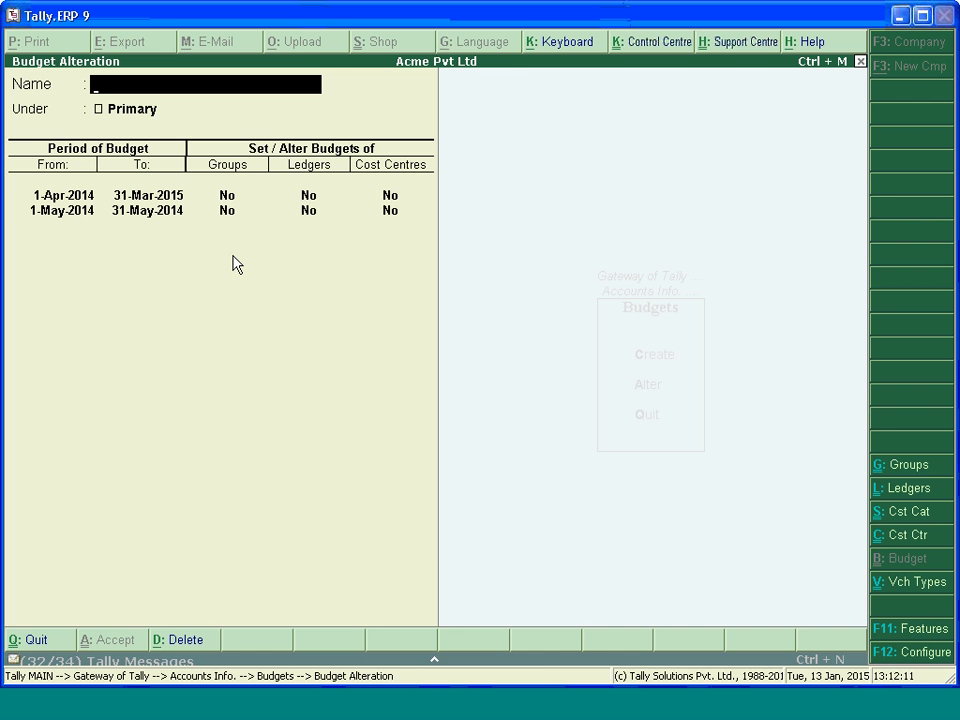
key(Escape)
key(Escape)
key(Up)
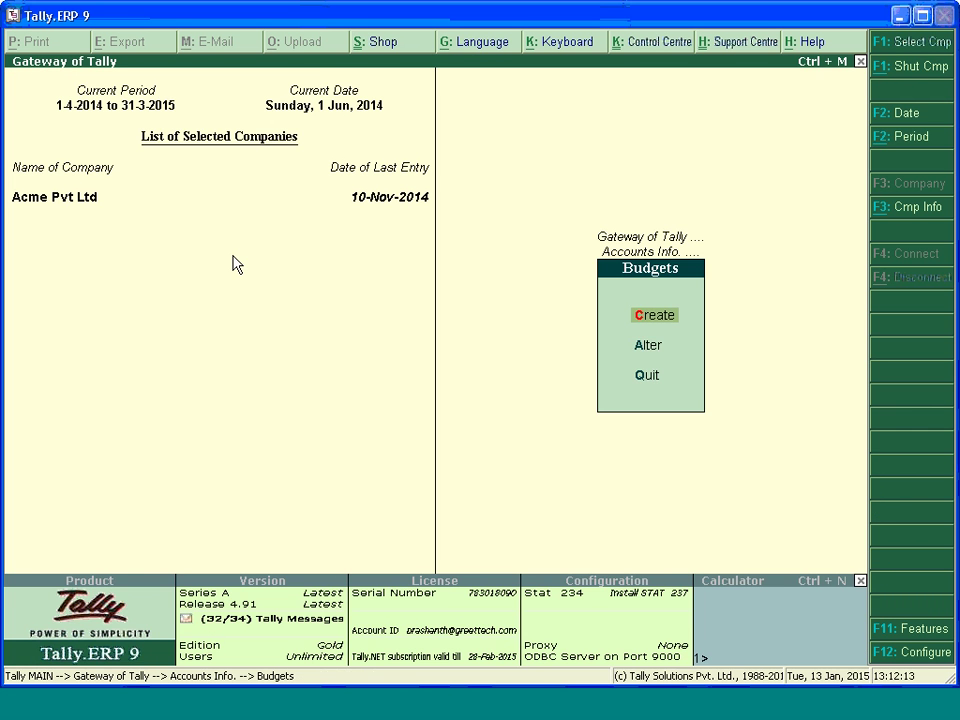
key(Return)
key(Escape)
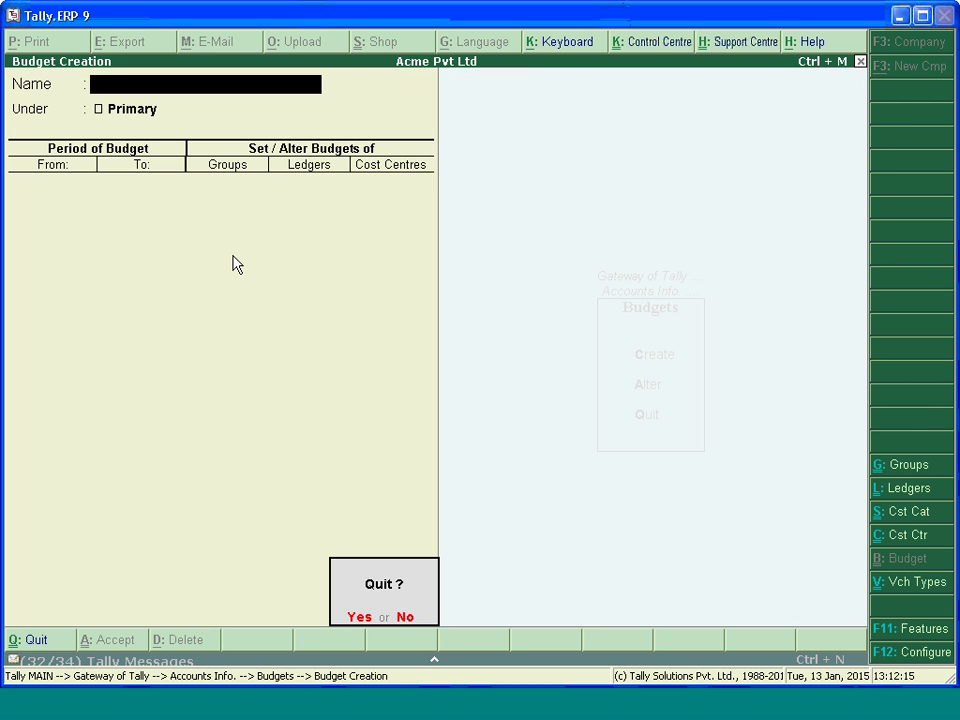
key(Return)
key(Escape)
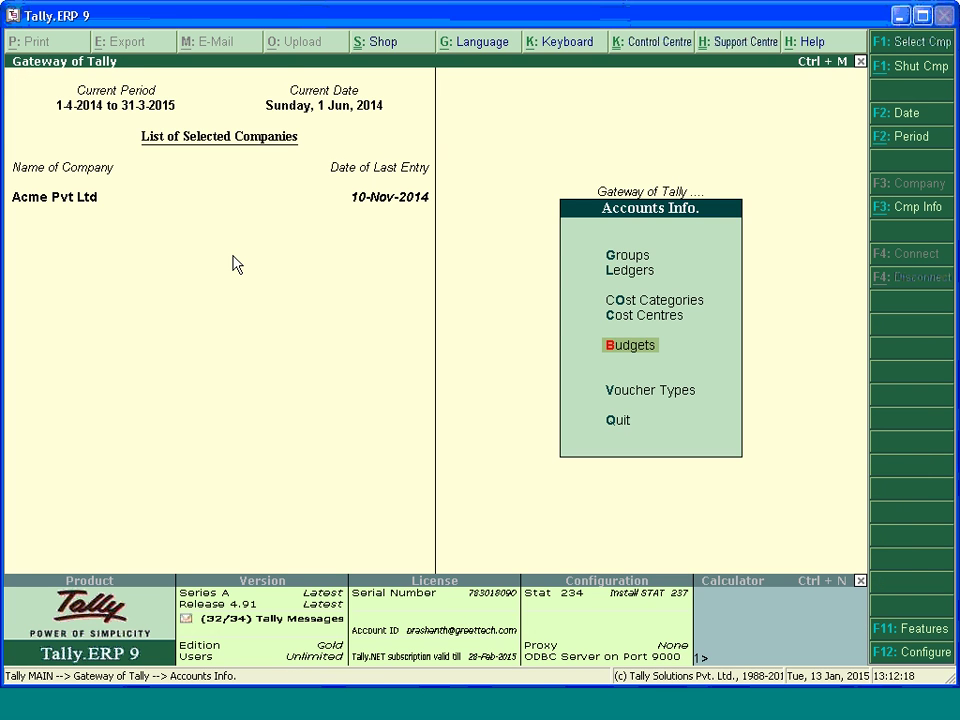
key(Escape)
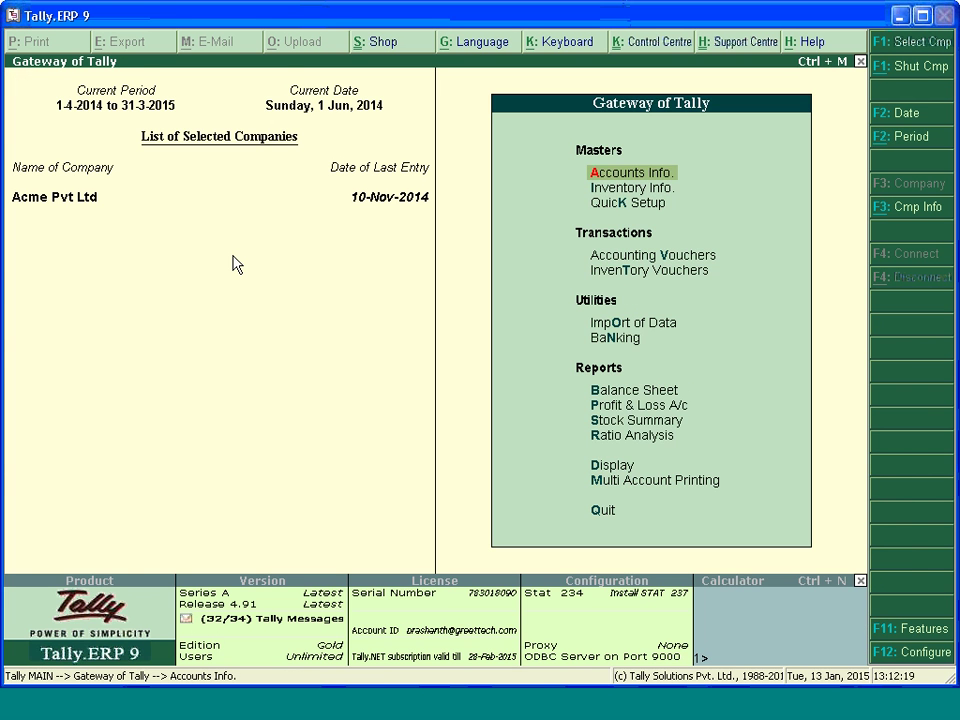
Display the Group Summary from the account books for the Indirect Expenses group.
key(d)
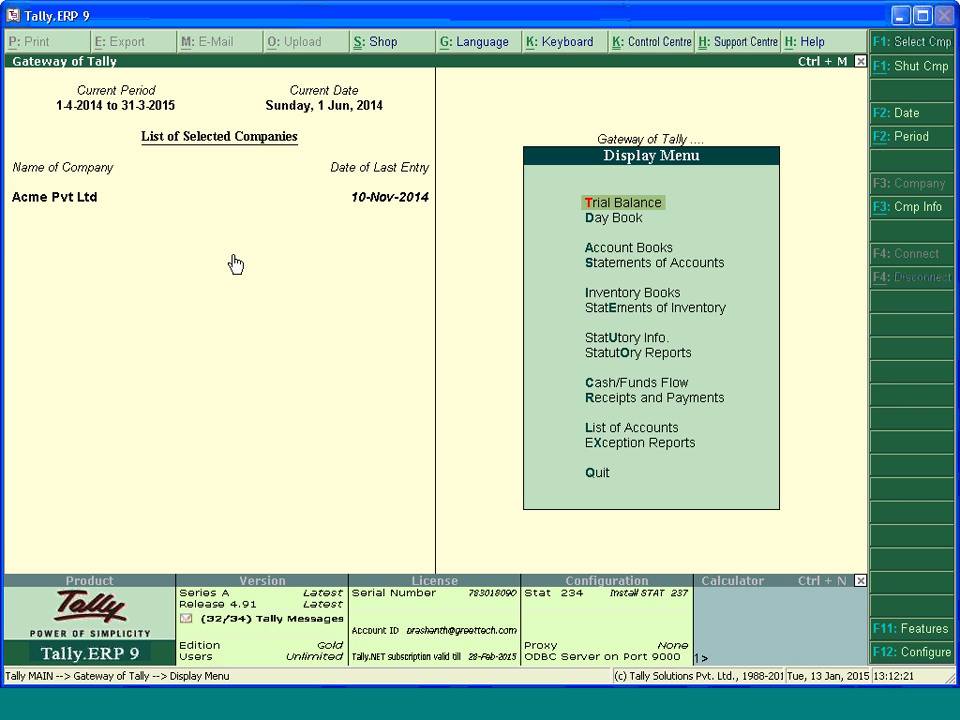
key(a)
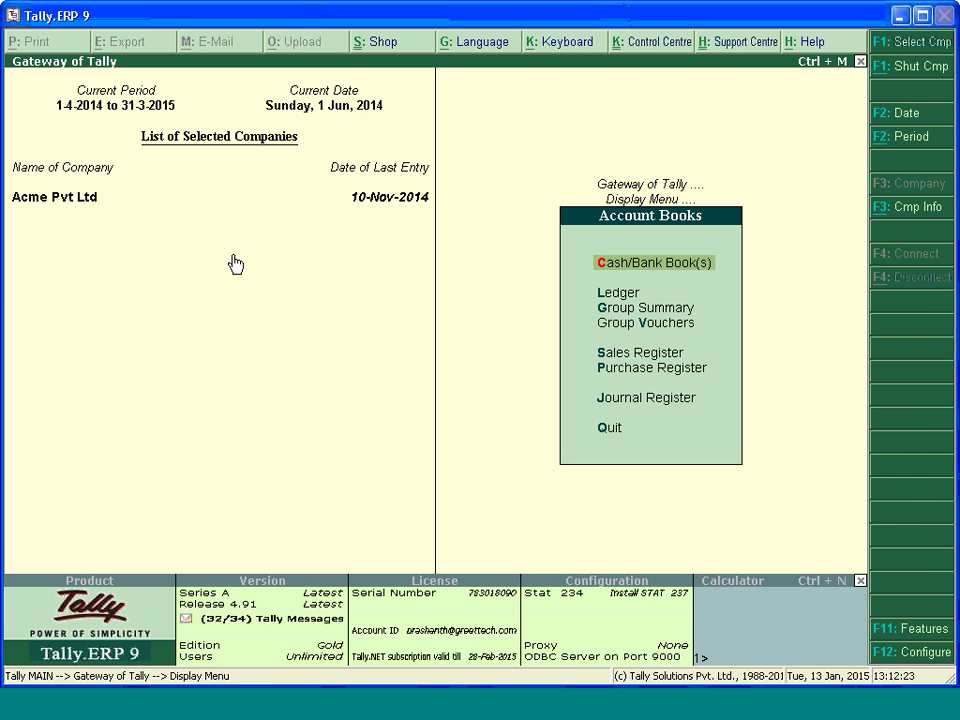
key(Down)
key(Down)
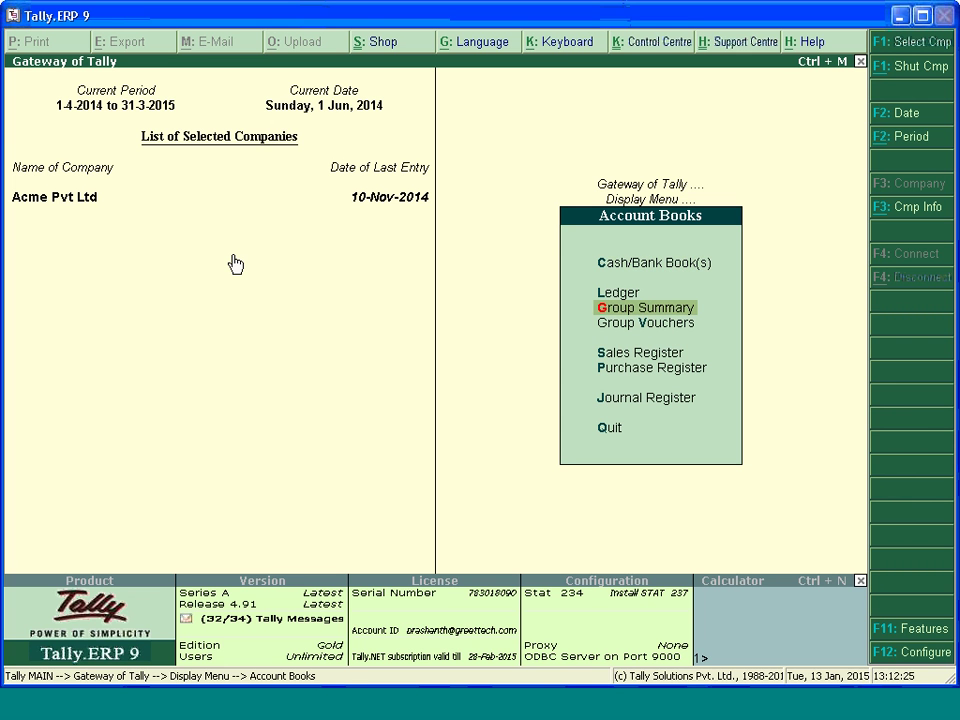
key(Up)
key(Down)
key(Return)
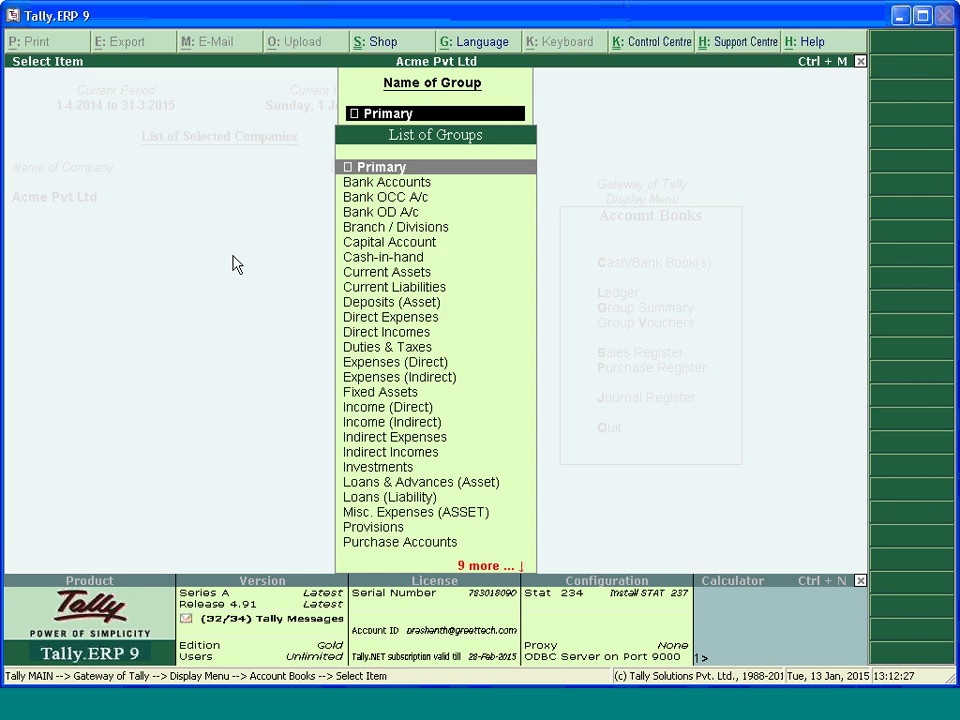
text(Ind)
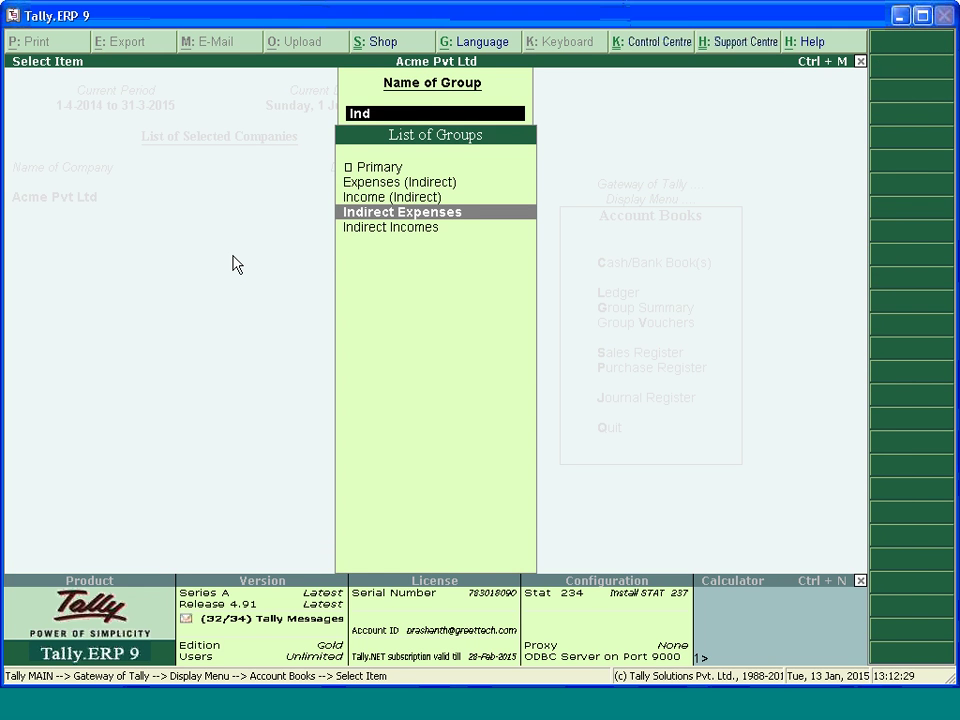
key(Return)
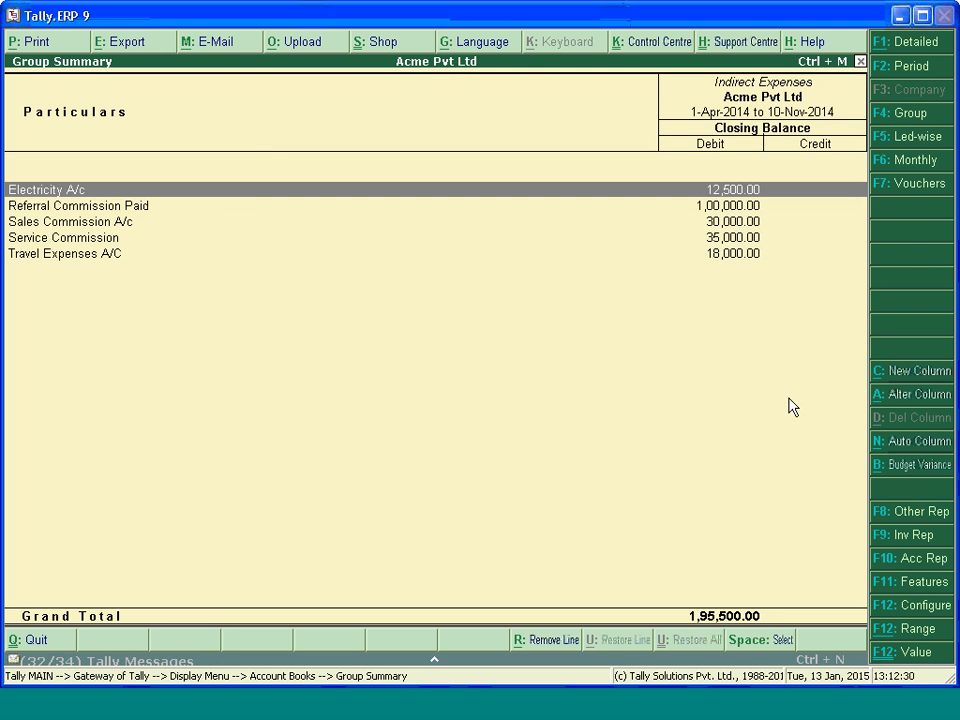
Run the budget variance analysis with Monthly Budget for Expenses and bring up its variance column.
click(939, 467)
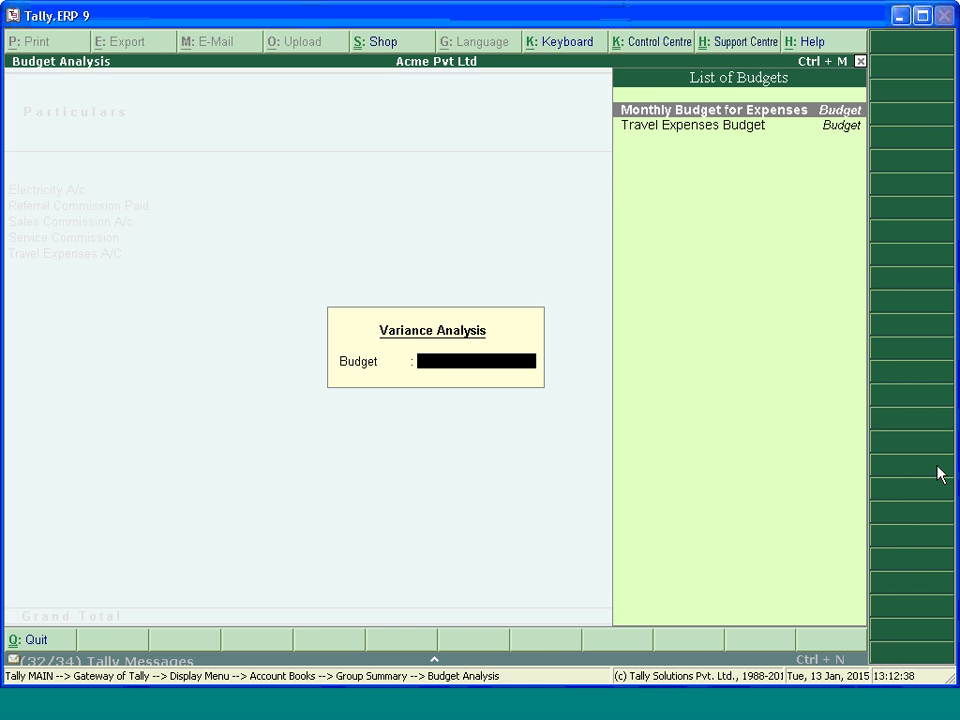
key(Return)
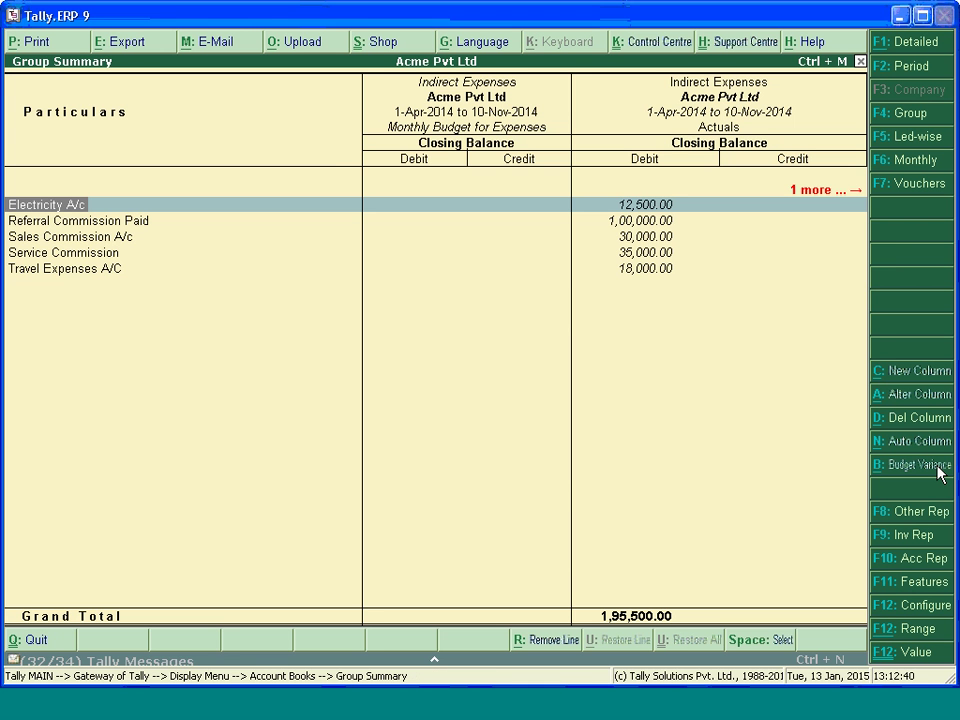
click(918, 465)
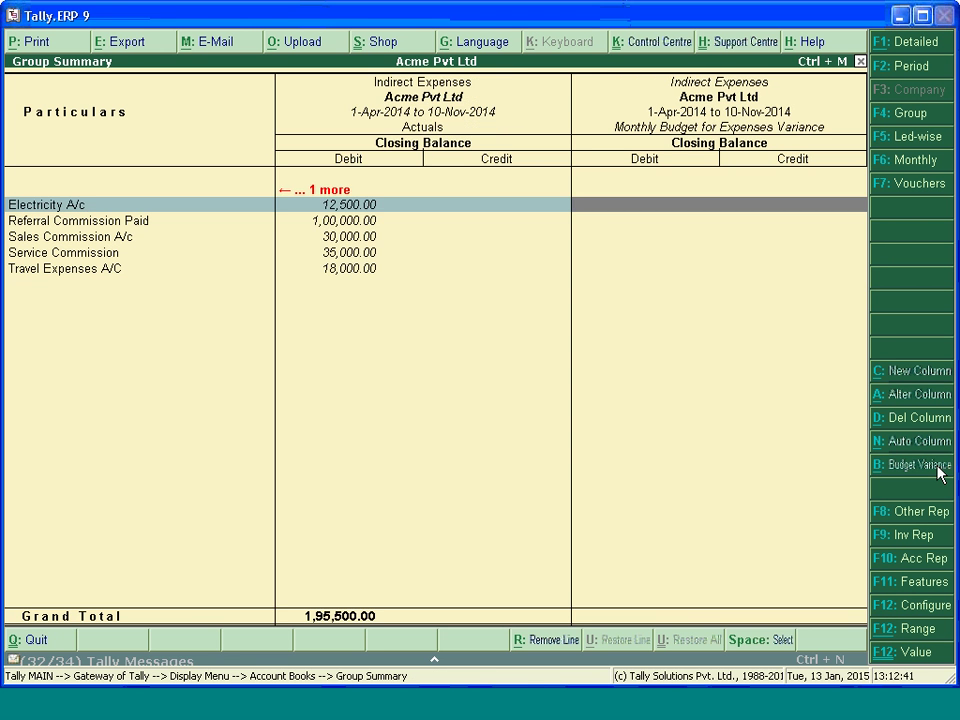
Check the variance, actuals and budget columns for the expense ledgers, and return to the Gateway of Tally.
key(Down)
key(Down)
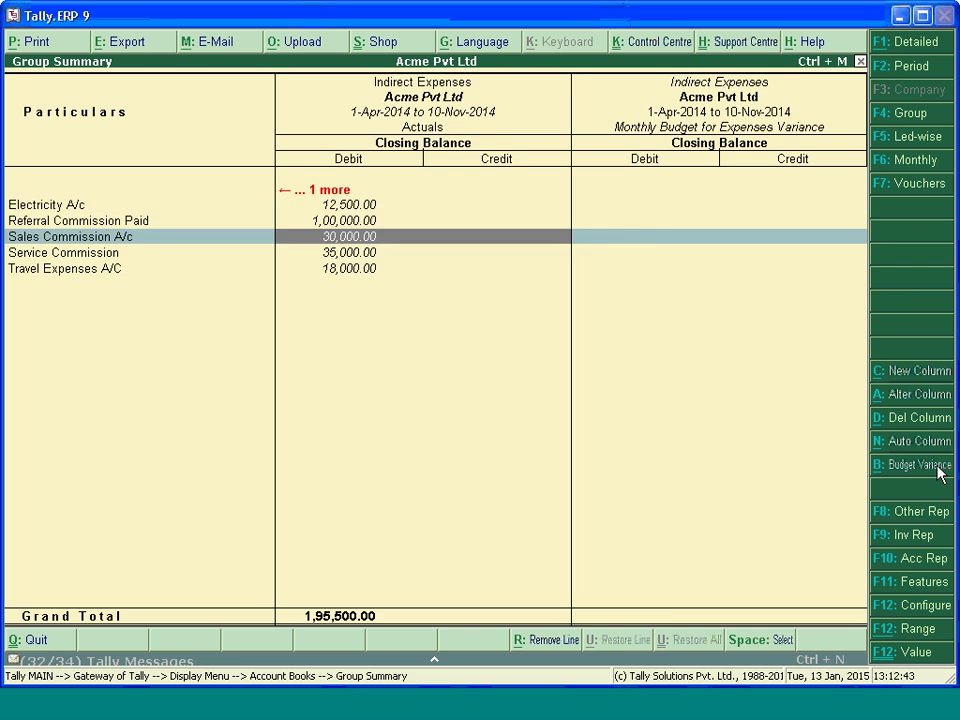
key(Left)
key(Up)
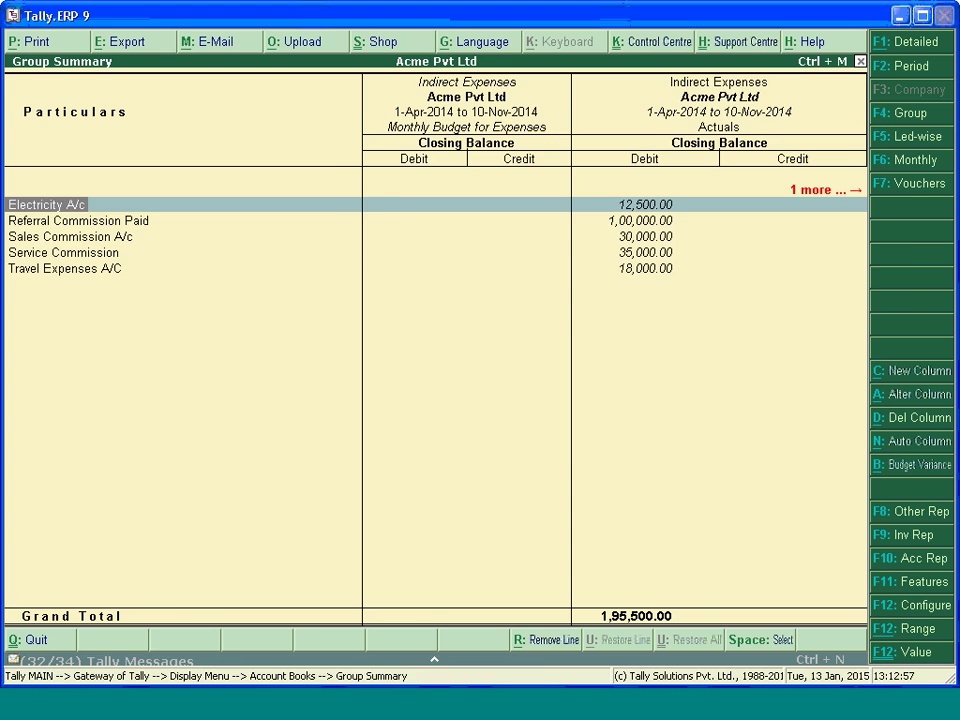
key(Escape)
key(Escape)
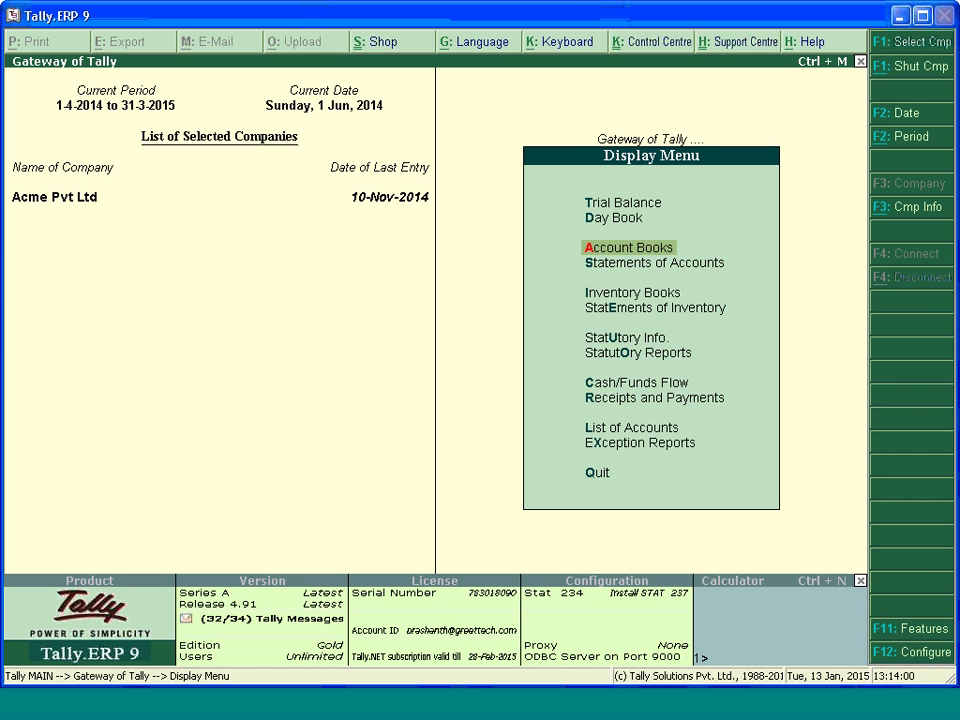
key(Escape)
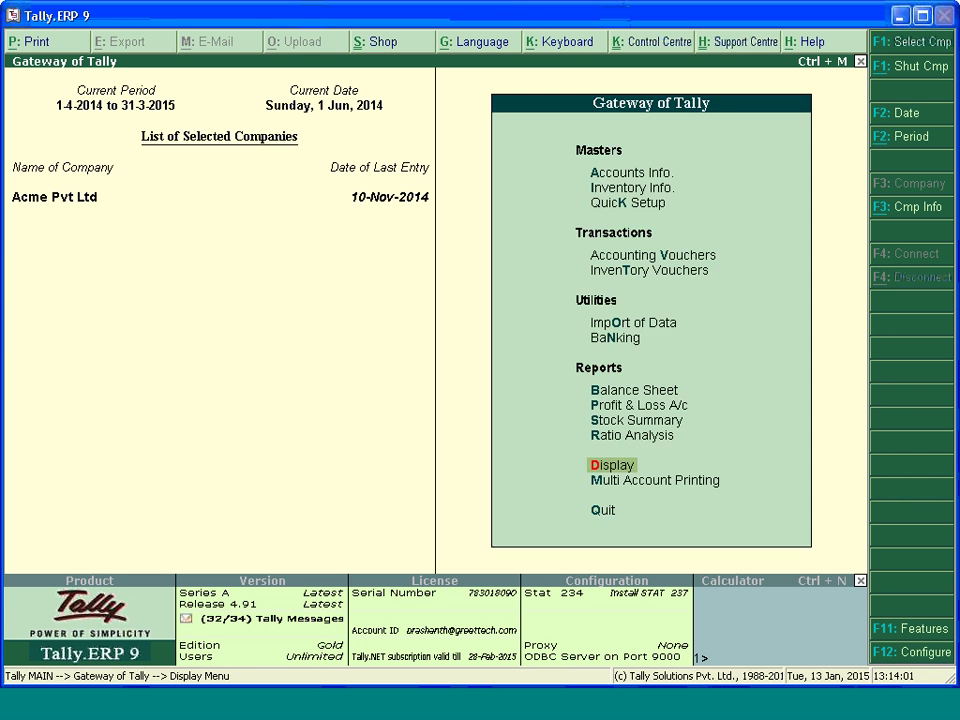
Start a new budget from the accounts masters, name it Budget Forproductline and keep it under Primary.
key(a)
key(Down)
key(Down)
key(b)
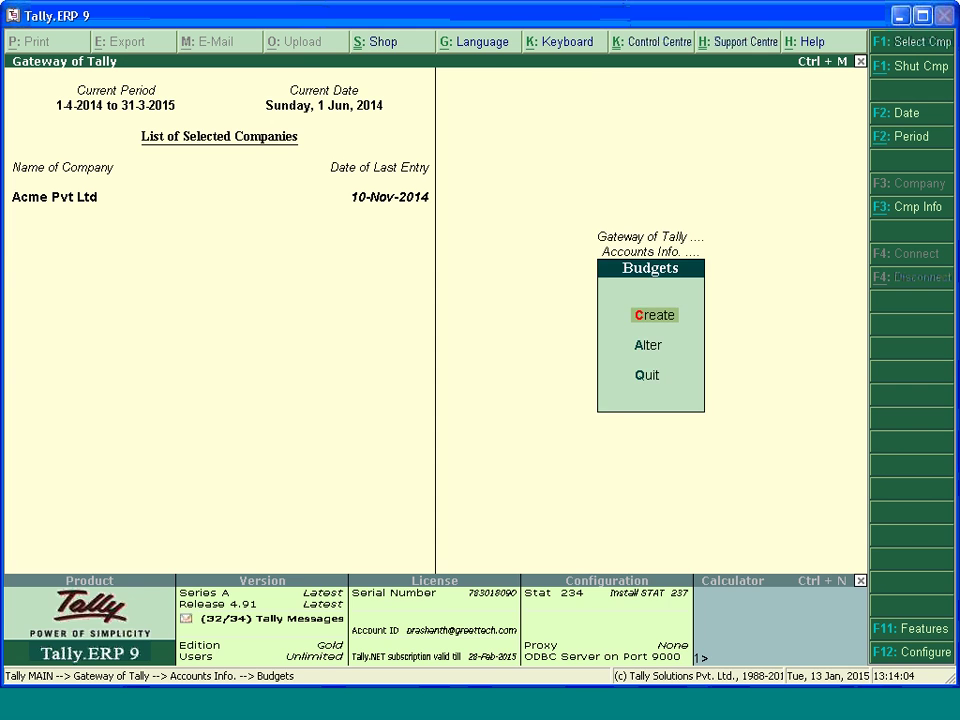
key(Return)
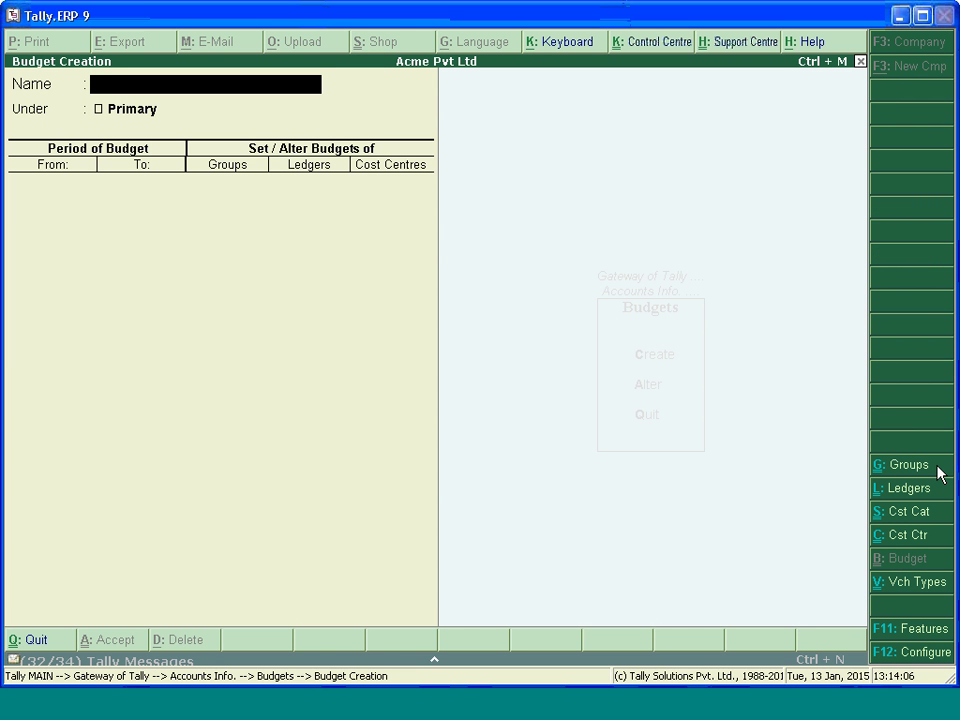
text(Budget forp)
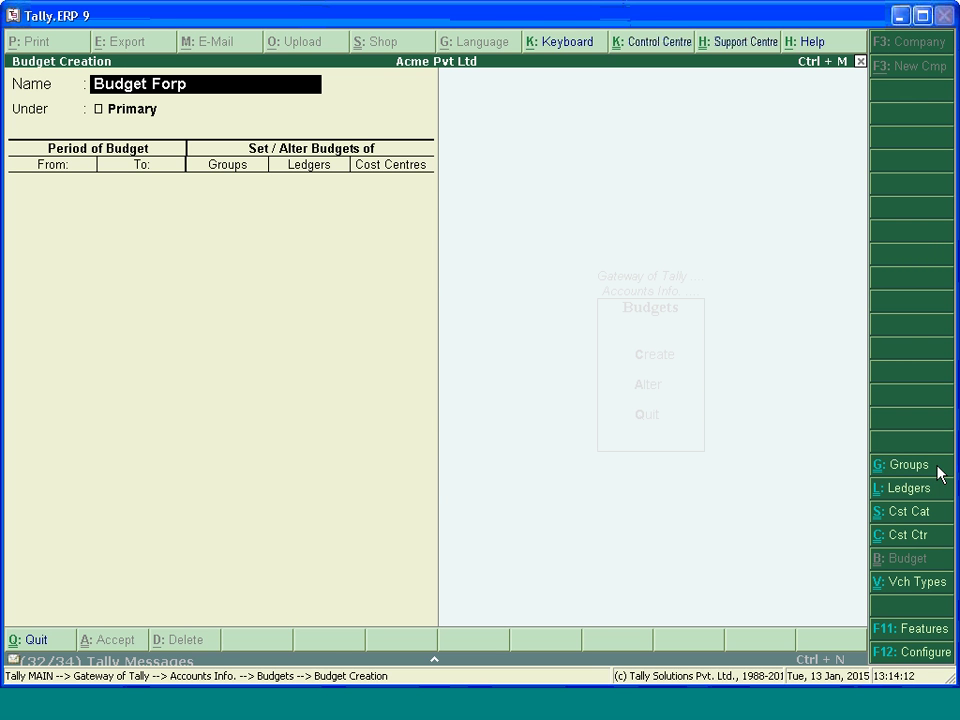
key(BackSpace)
text(produ)
key(BackSpace)
key(BackSpace)
key(BackSpace)
key(BackSpace)
key(BackSpace)
text(productline)
key(Return)
key(Return)
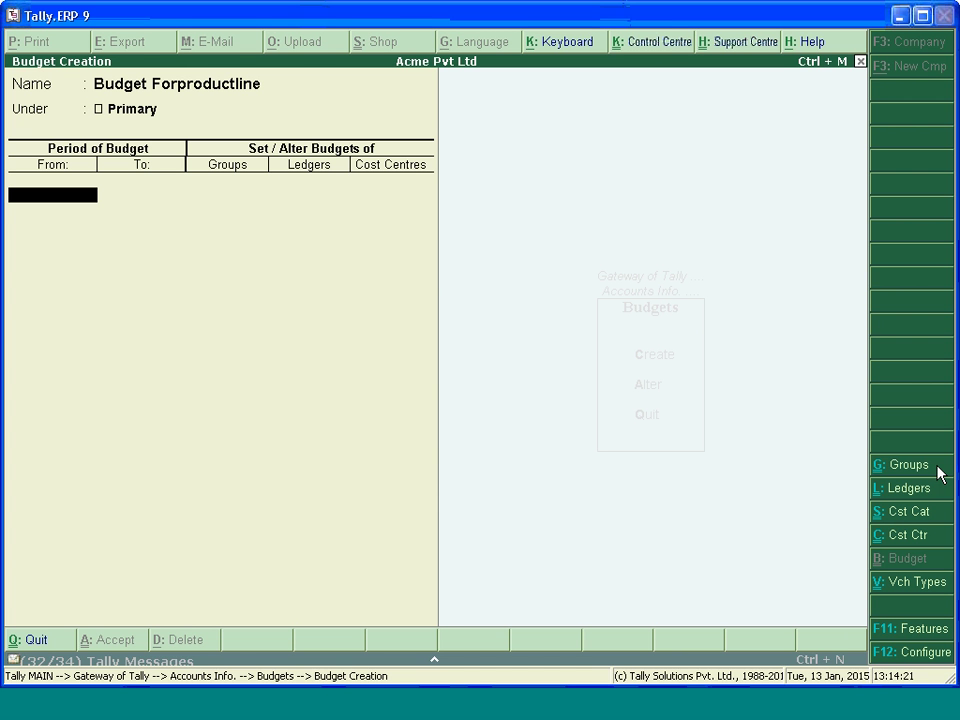
Set the budget period from 1-Apr-2014 to 31-May-2015 and enable budgets for cost centres only.
text(1.4.2014)
key(Return)
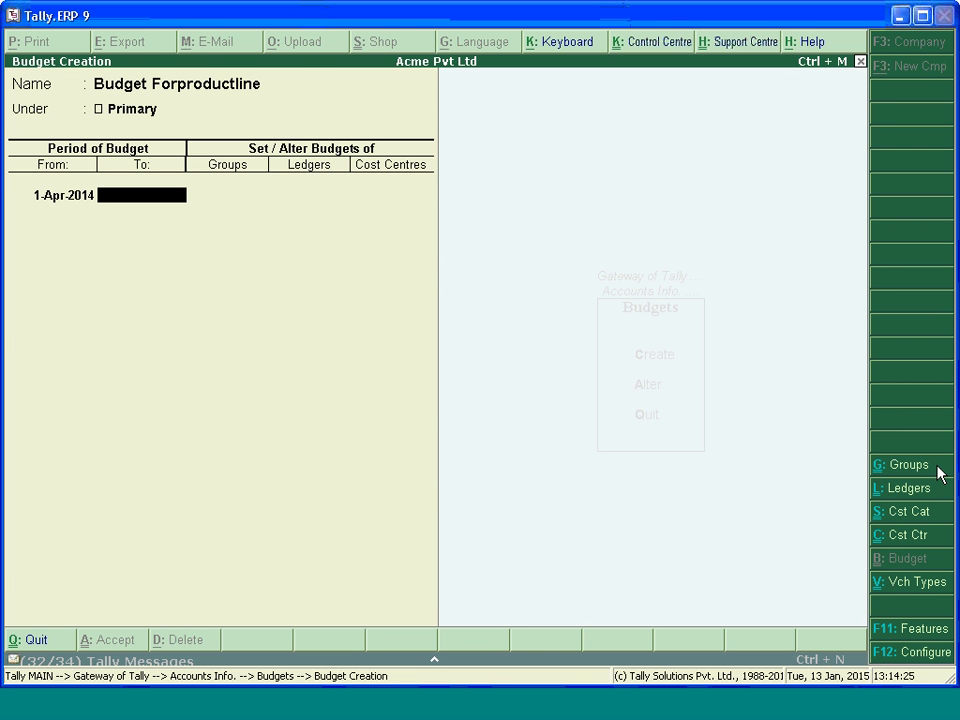
text(31.5.2015)
key(Return)
key(Return)
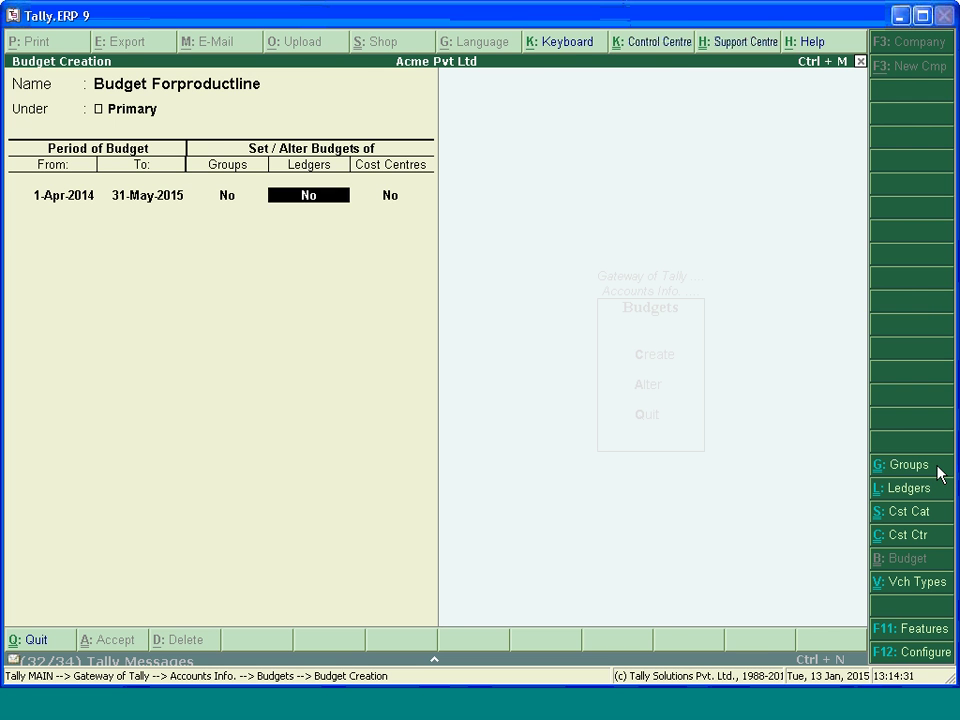
key(Return)
text(yes)
key(Return)
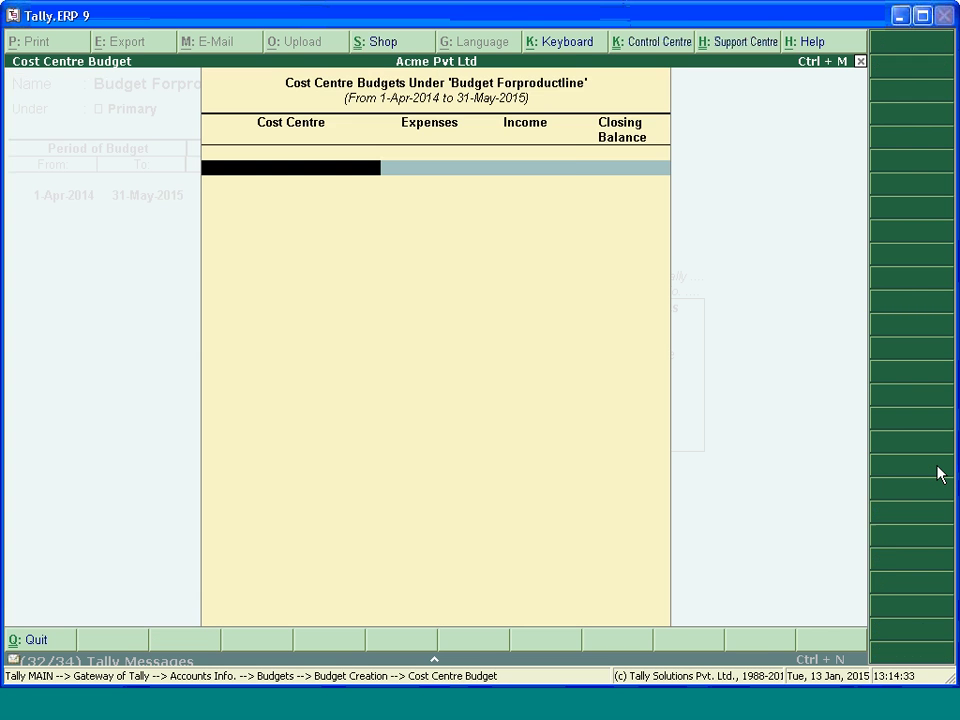
Budget the Tally Gold cost centre with expenses of 10,000 and income of 50,000, leaving the closing balance blank.
text(t)
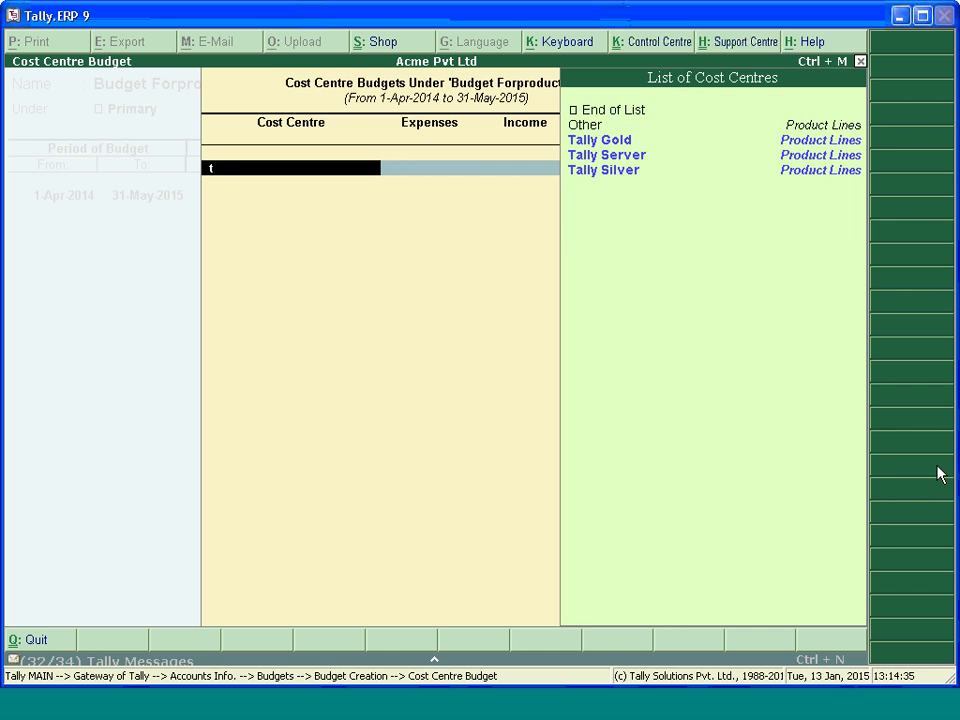
text(a)
key(Return)
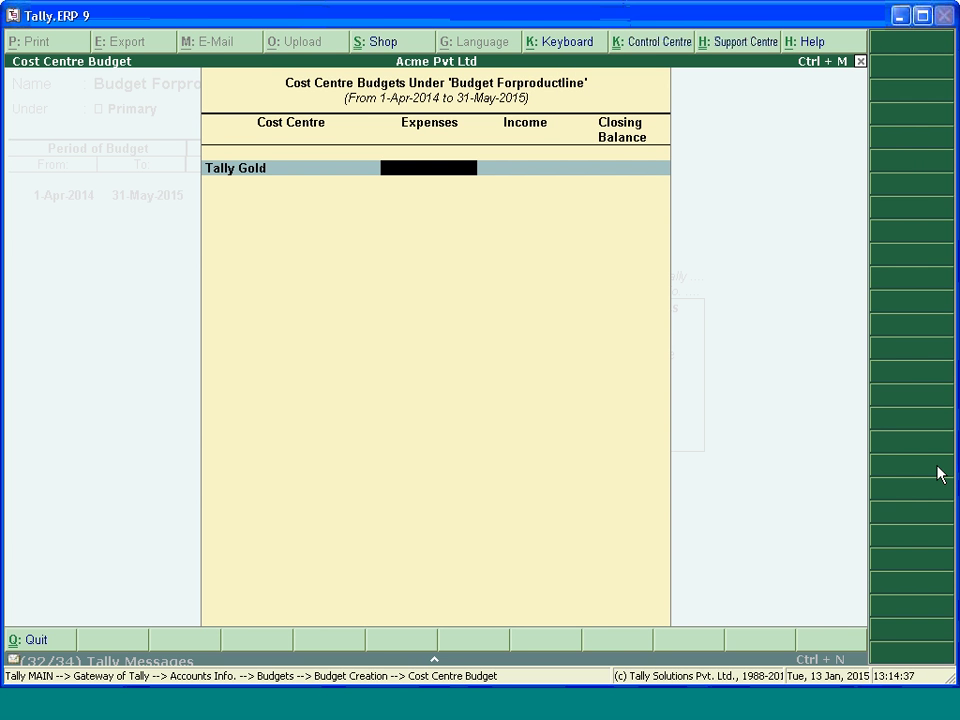
text(Ex)
key(BackSpace)
key(BackSpace)
text(Ind)
key(BackSpace)
key(BackSpace)
key(BackSpace)
key(Return)
key(BackSpace)
text(10000)
key(Return)
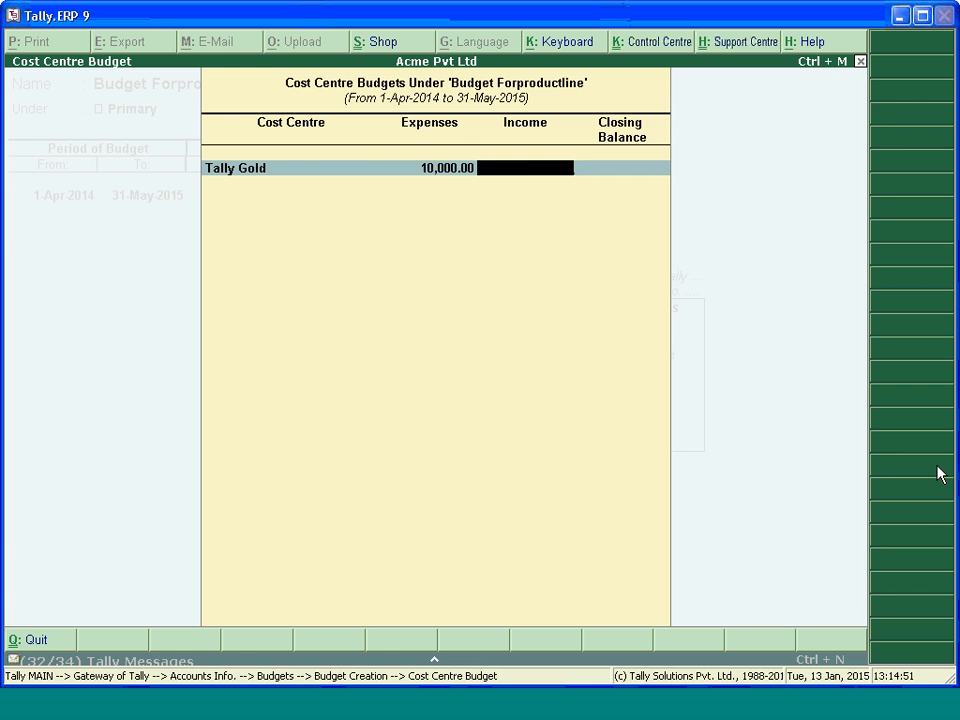
text(50000)
key(Return)
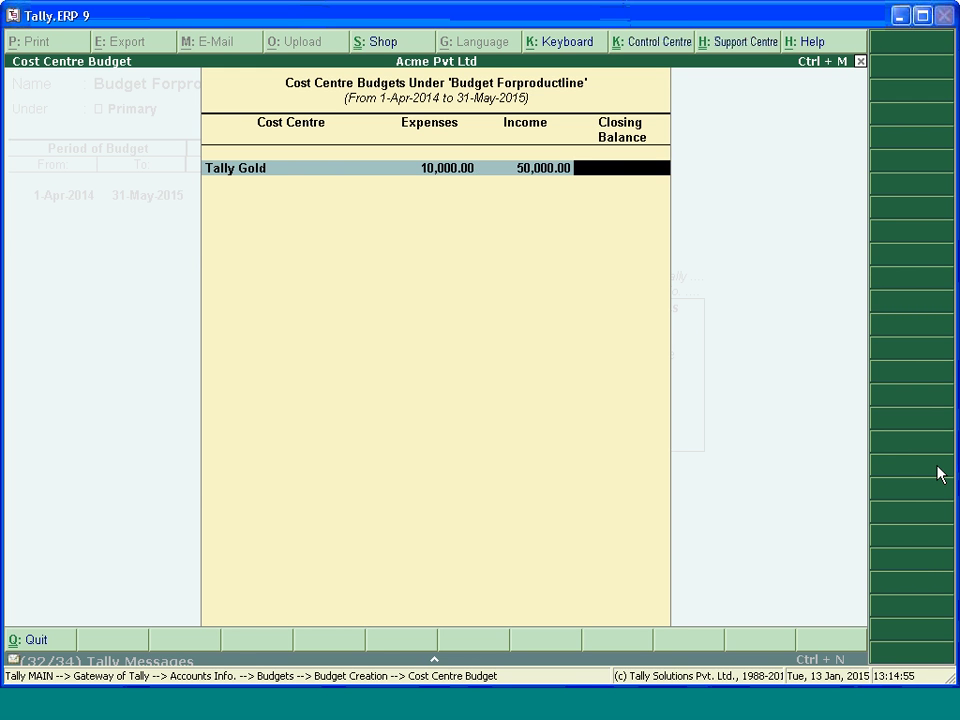
key(Return)
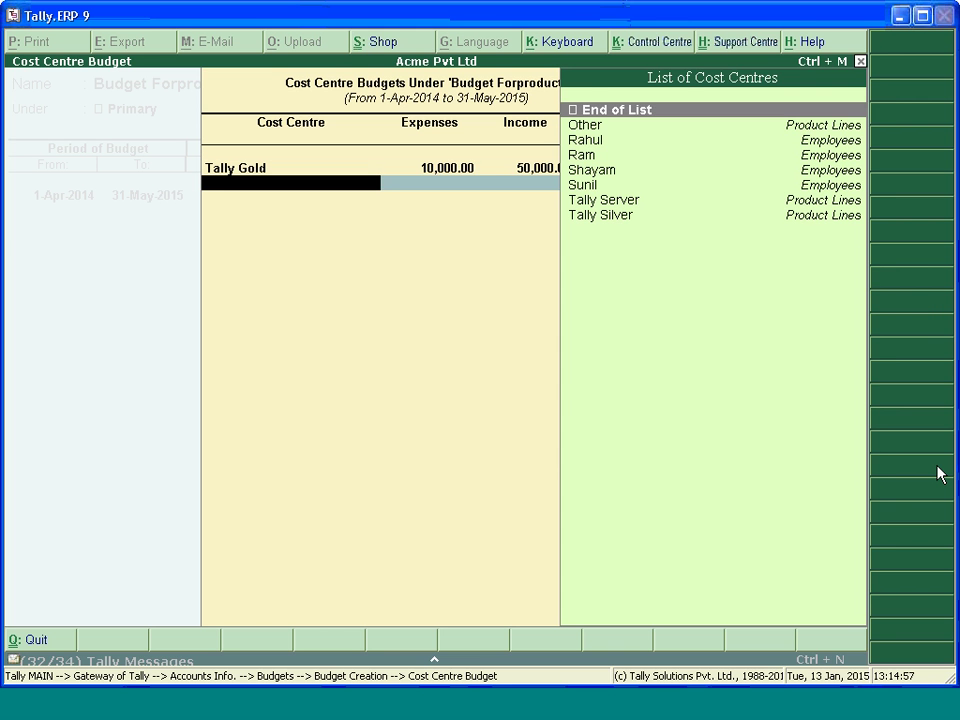
Budget the Tally Silver cost centre with expenses of 25,000 and income of 30,000, leaving the closing balance blank.
key(Down)
key(Down)
key(Down)
key(Down)
key(Down)
key(Down)
key(Down)
key(Return)
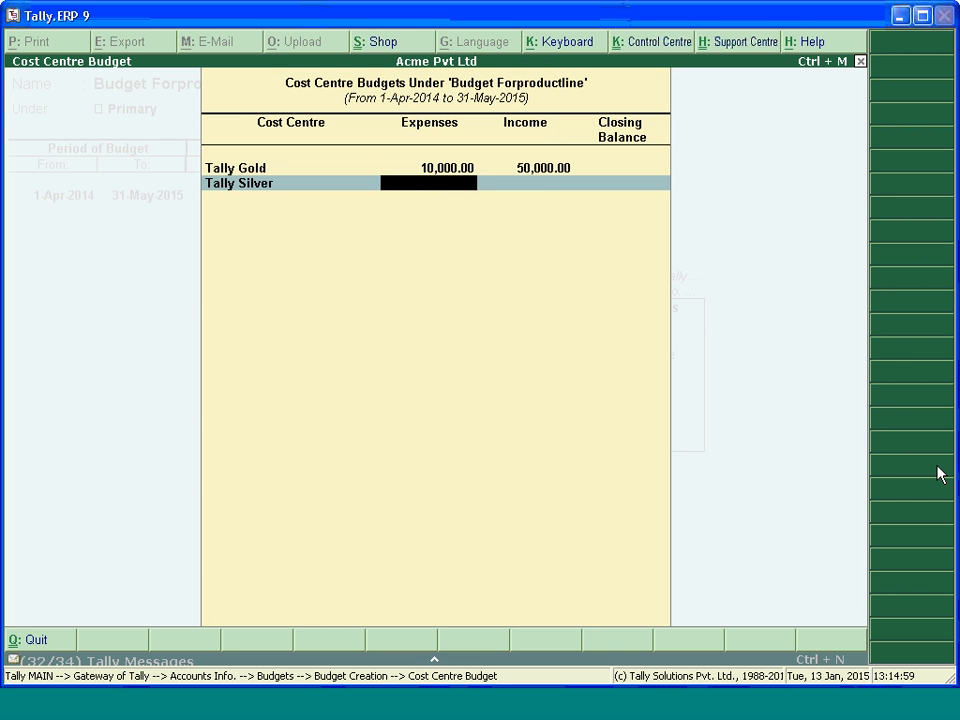
text(25000)
key(Return)
text(3000)
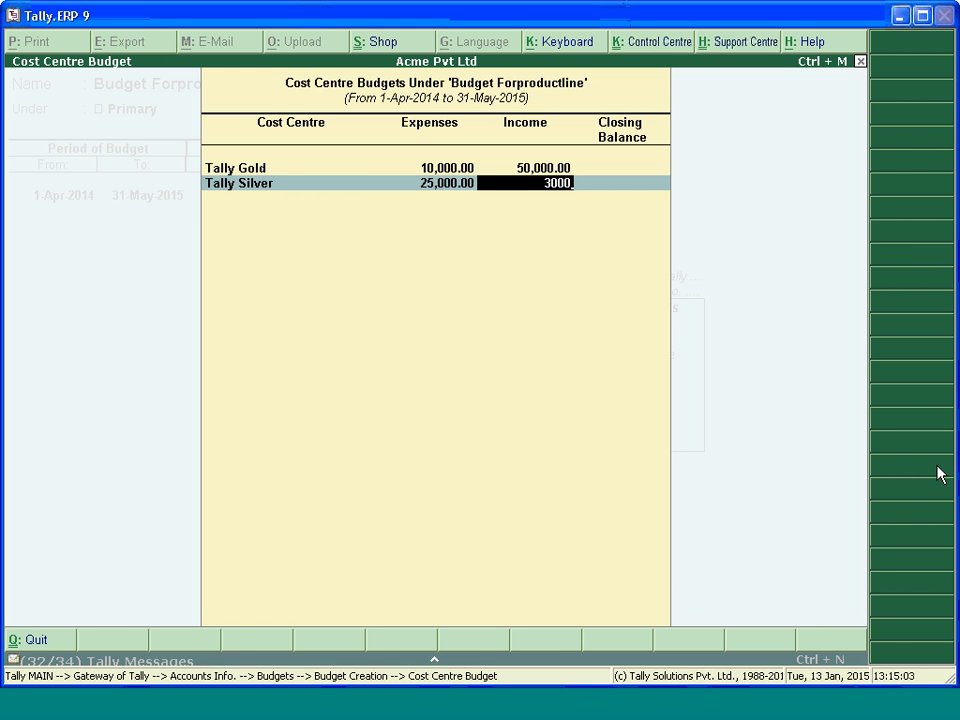
text(0)
key(Return)
key(Return)
End the cost centre list, accept Budget Forproductline and return to the Gateway of Tally.
key(Return)
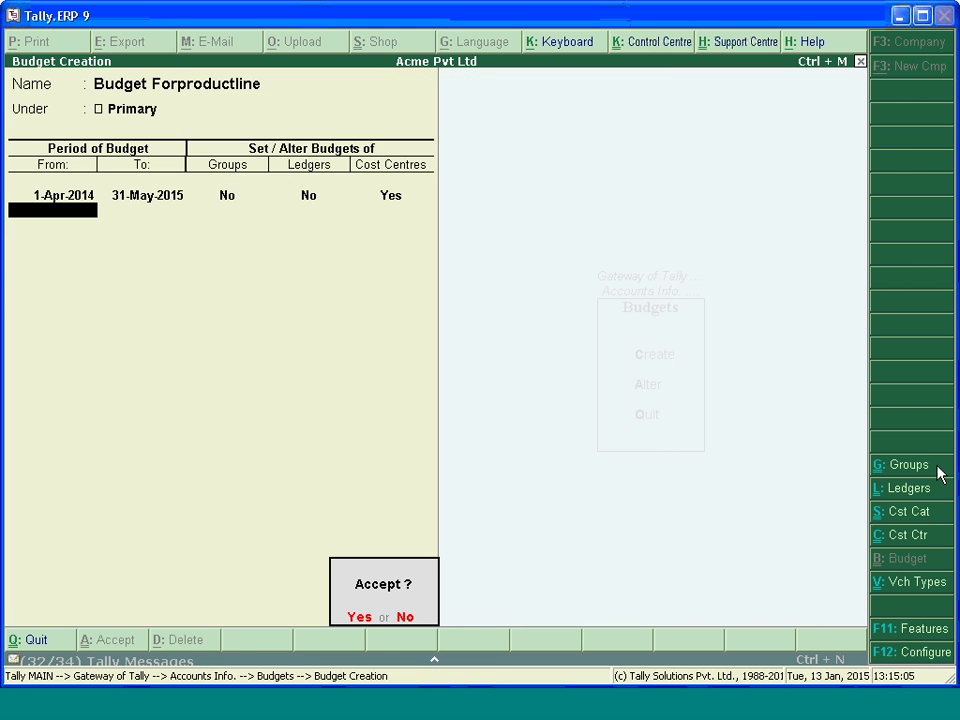
key(Return)
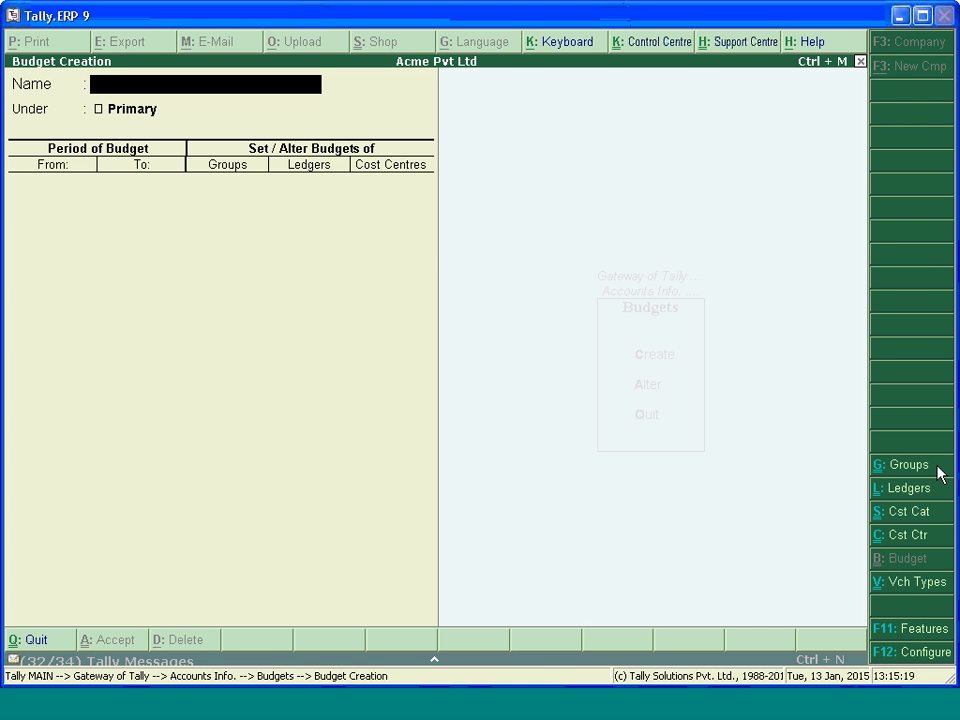
key(Escape)
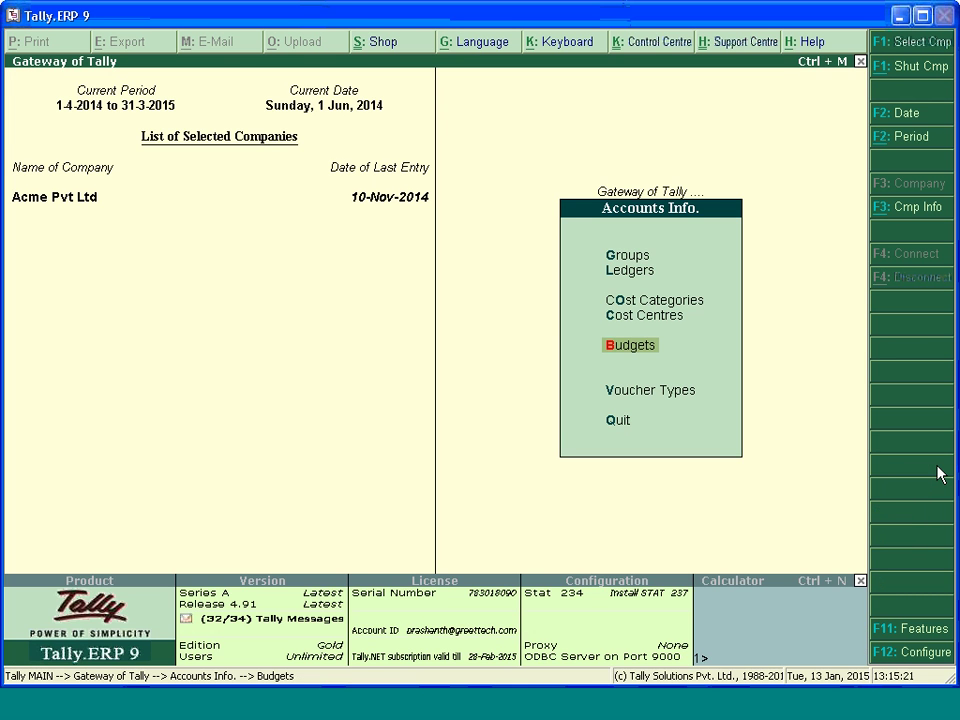
key(Escape)
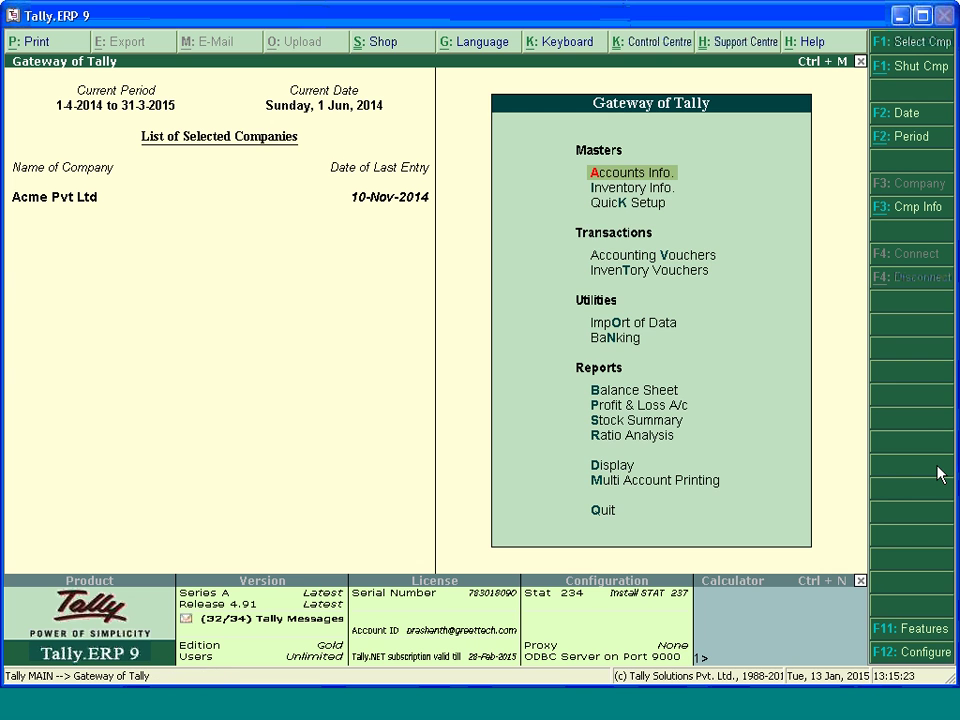
Open the Account Books reports from the display options.
key(d)
key(Down)
key(Down)
key(Down)
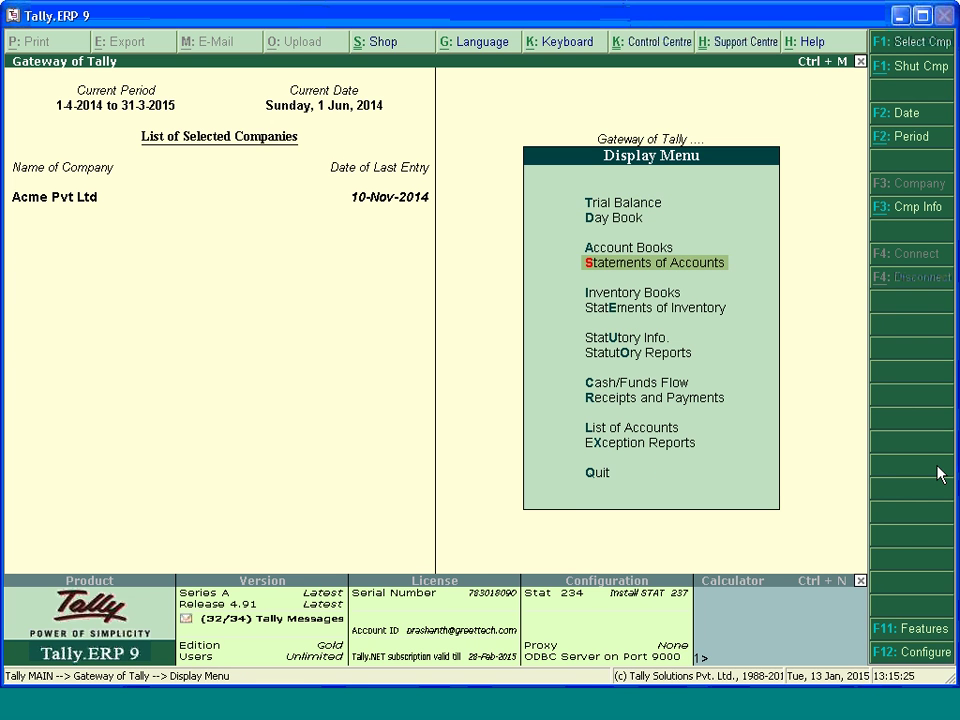
key(Return)
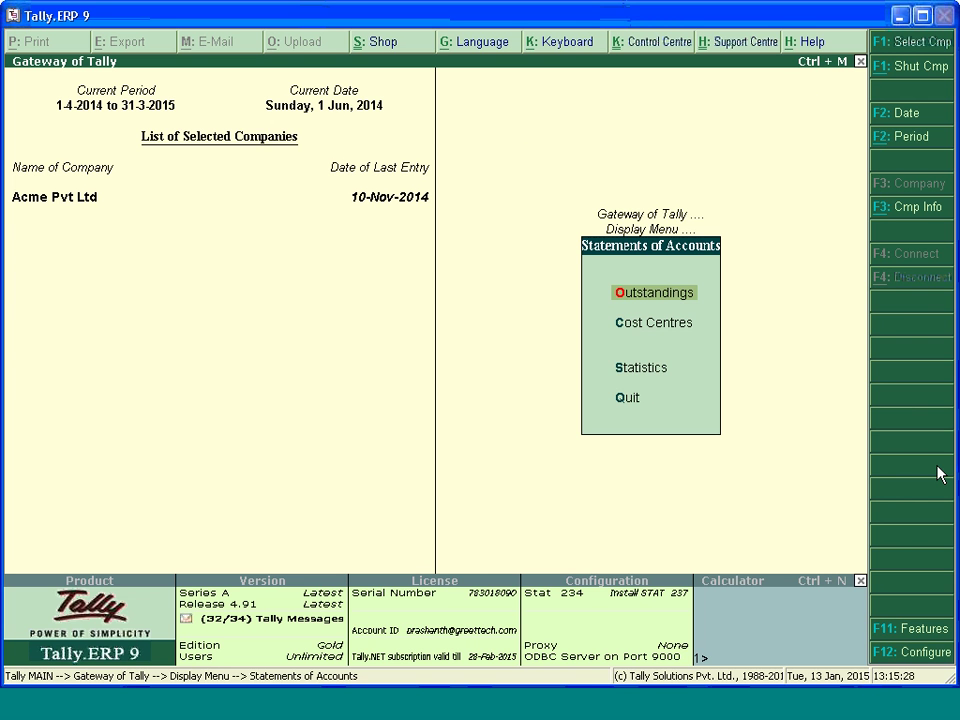
key(Escape)
key(Up)
key(Return)
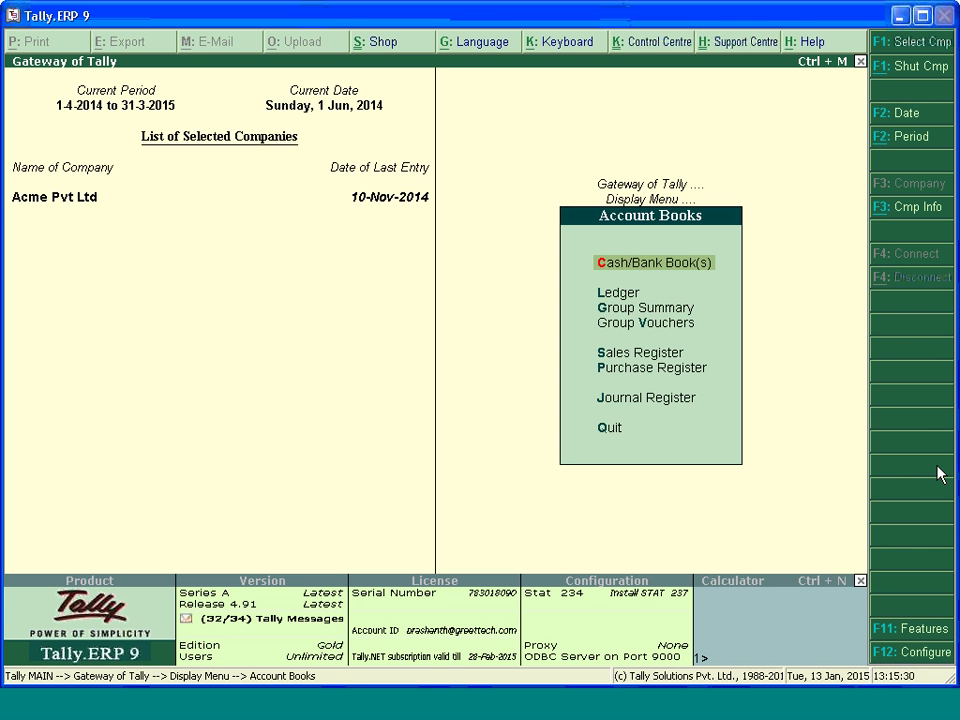
Display the Group Summary report for the Indirect Expenses group.
key(Down)
key(Down)
key(Up)
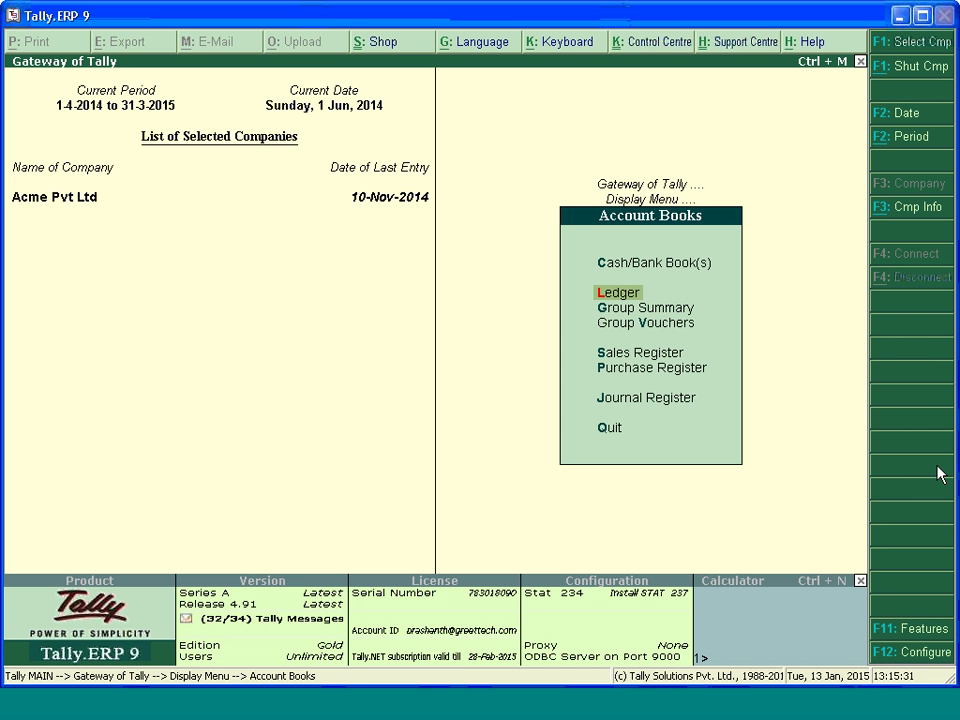
key(Down)
key(Return)
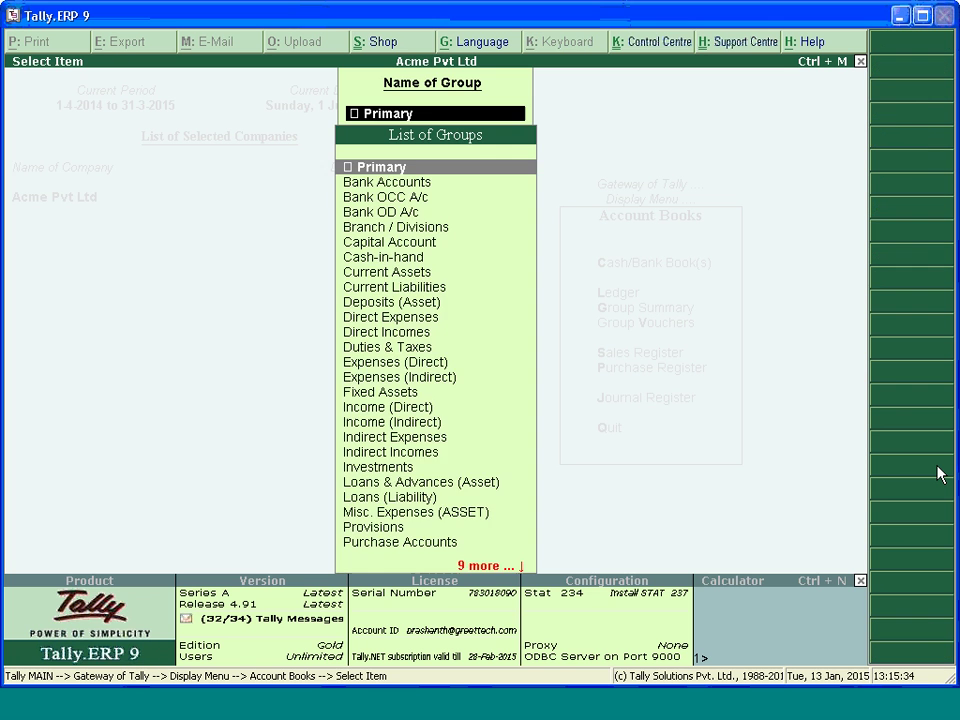
text(In)
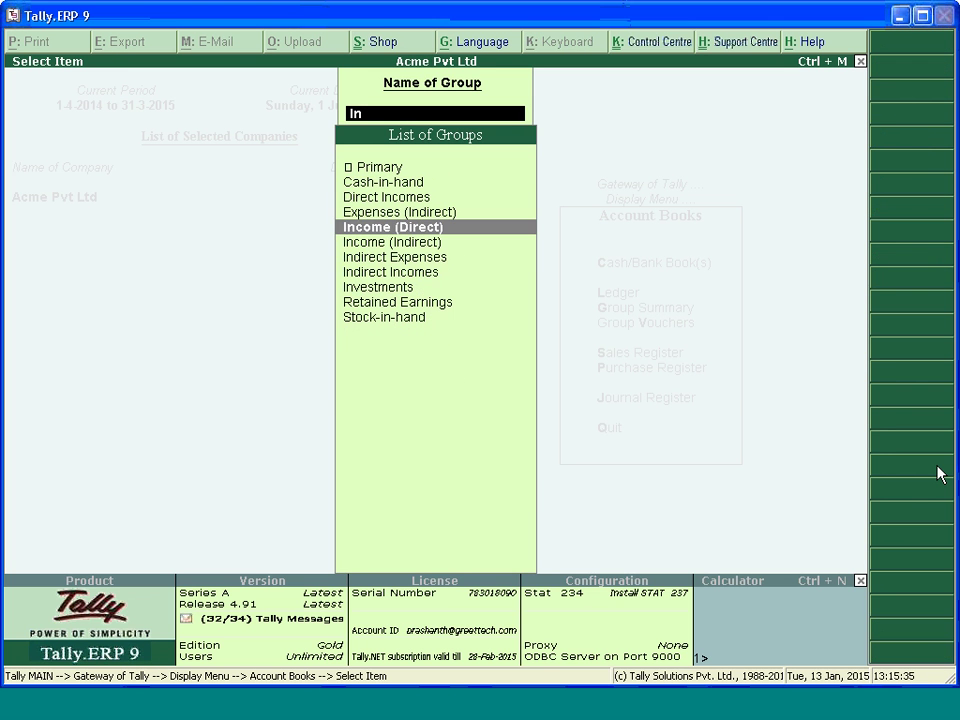
key(Down)
key(Down)
key(Return)
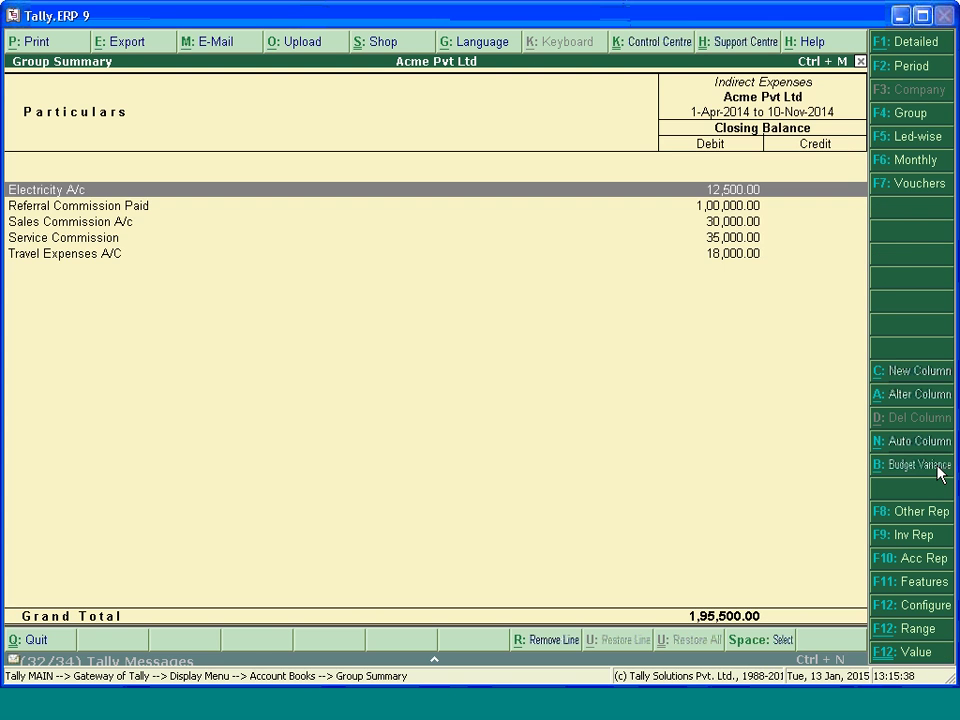
Run the budget variance analysis with Budget Forproductline and bring up its variance column.
click(938, 467)
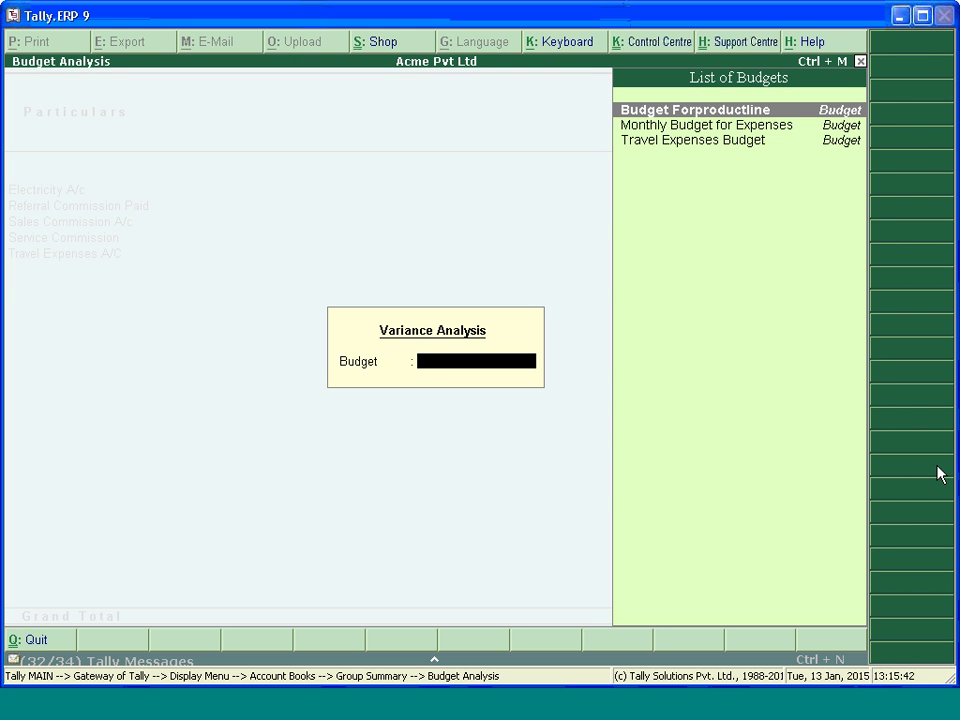
key(Return)
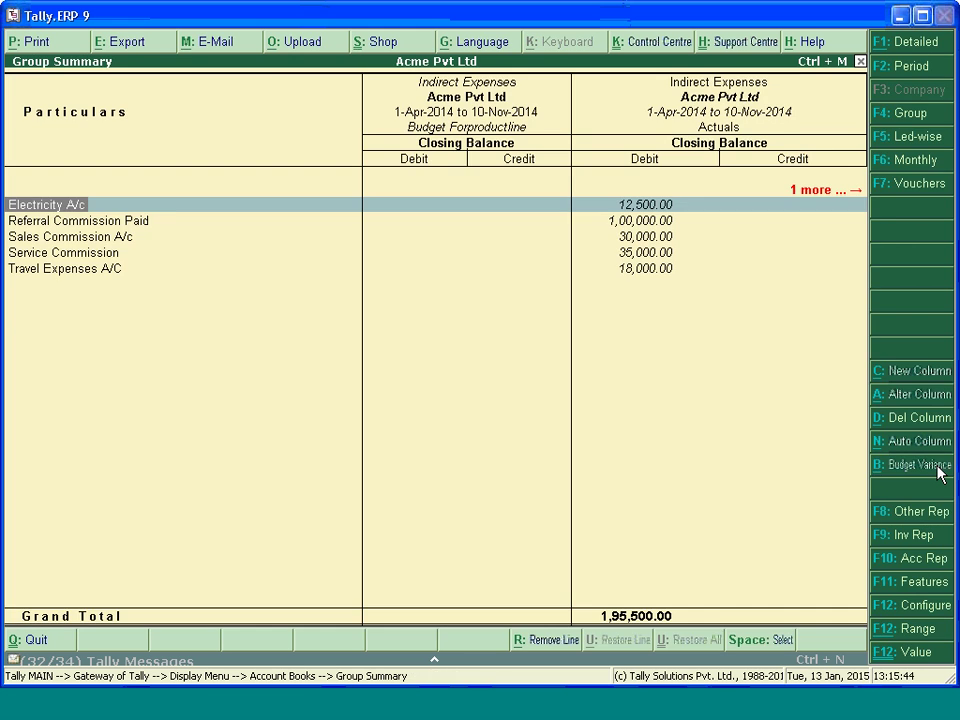
key(Right)
key(Right)
Compare the budget, actuals and Budget Forproductline variance columns across the indirect expense ledgers.
key(Left)
key(Left)
key(Right)
key(Down)
key(Right)
key(Down)
key(Down)
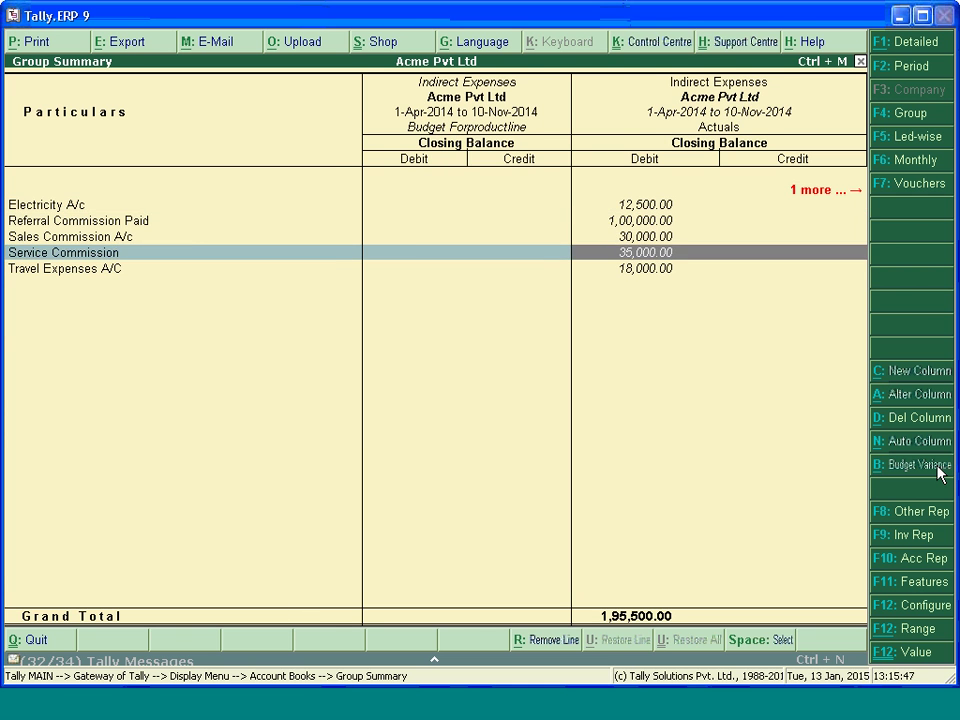
key(Up)
key(Up)
key(Right)
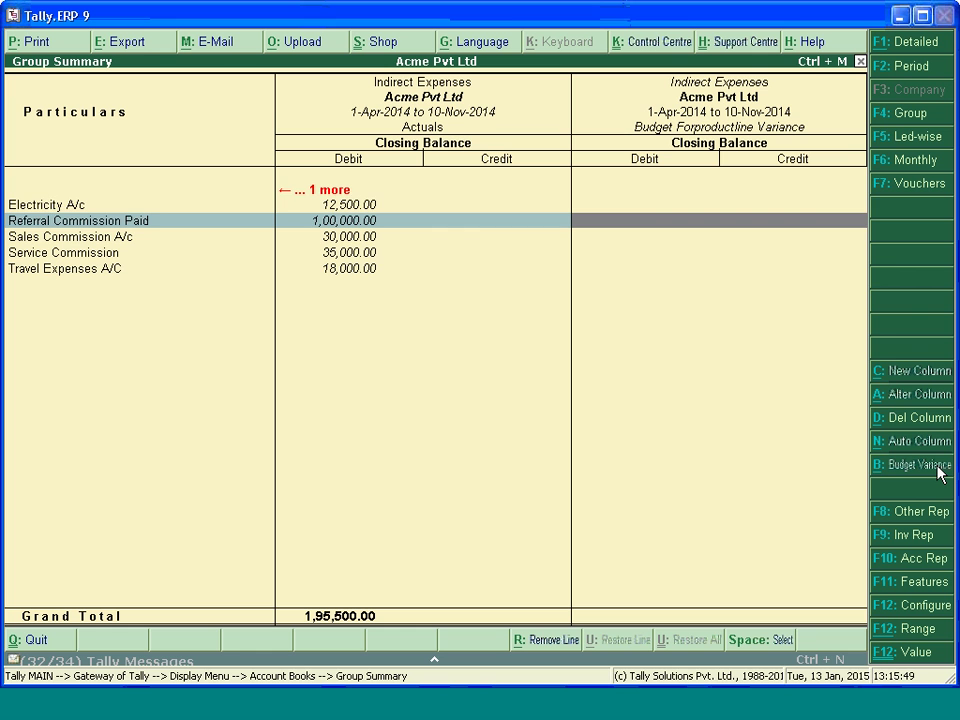
key(Up)
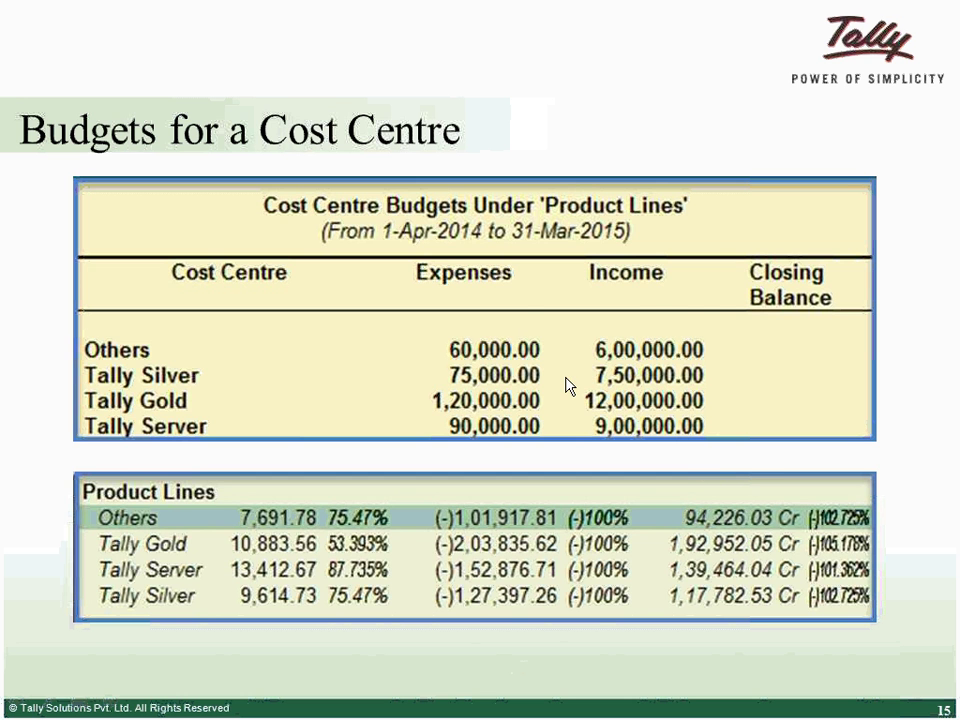
key(Right)
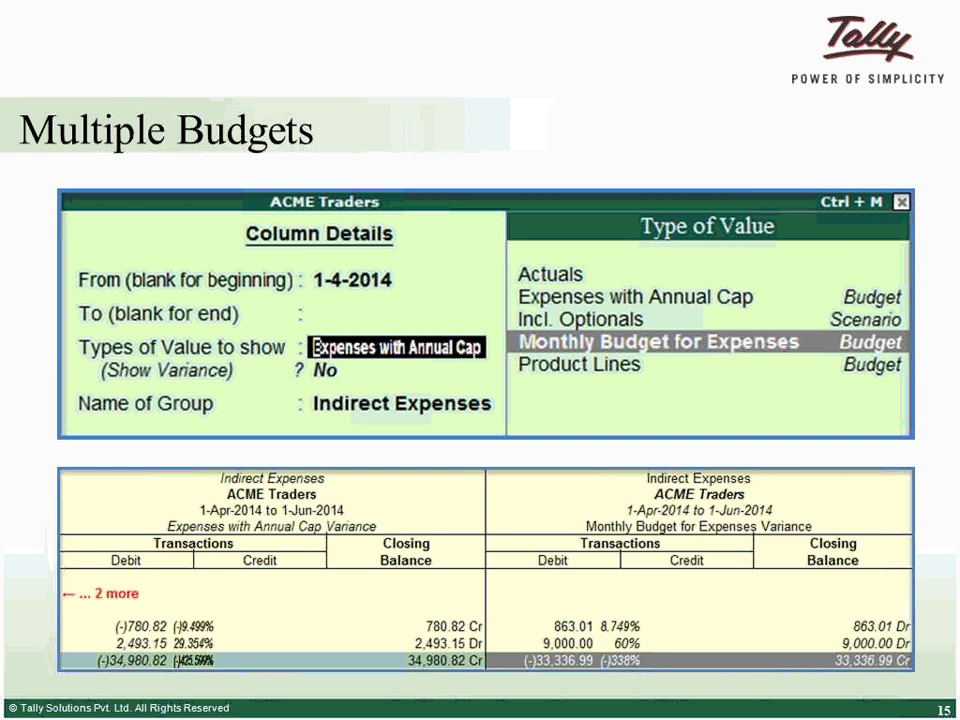
key(Right)
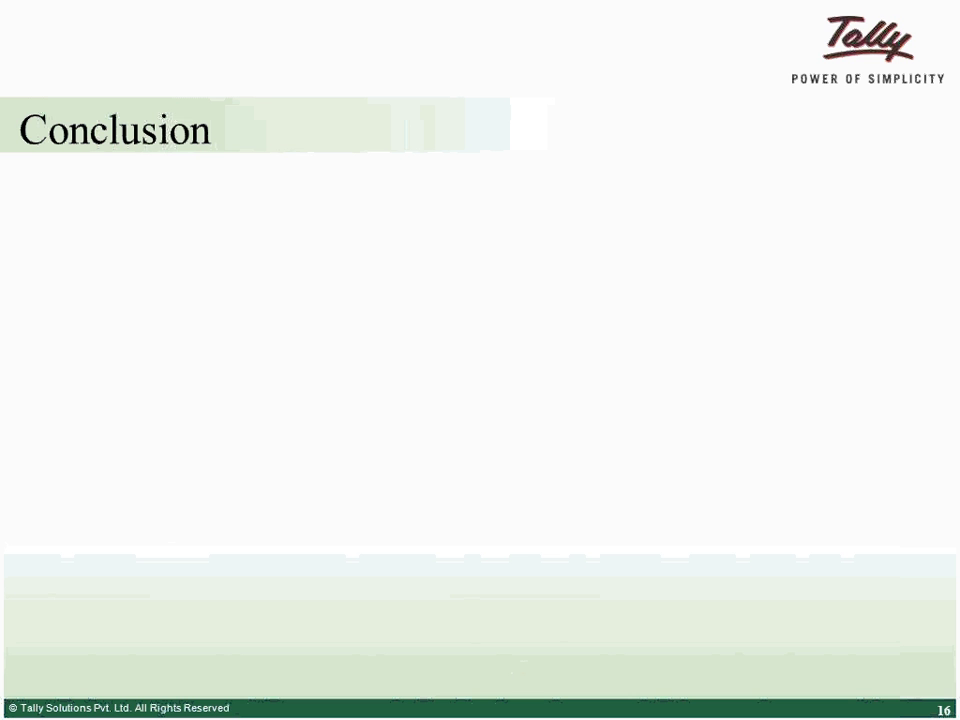
key(Right)
key(Left)
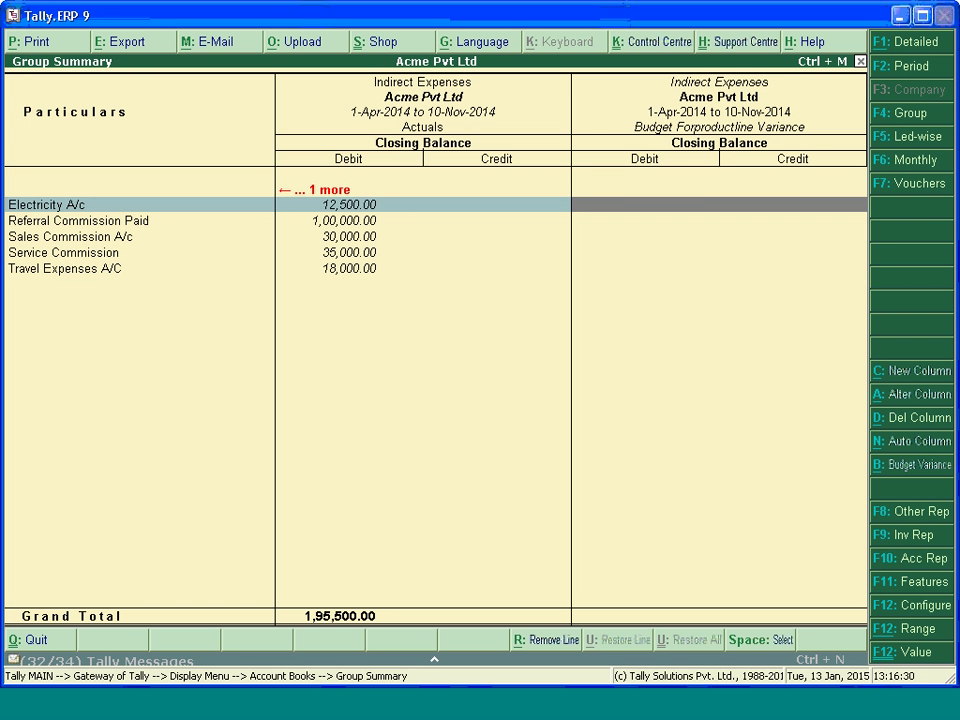
Add a column from 1-4-2014 for Indirect Expenses showing Monthly Budget for Expenses with its variance, and look through the columns.
click(939, 448)
key(Escape)
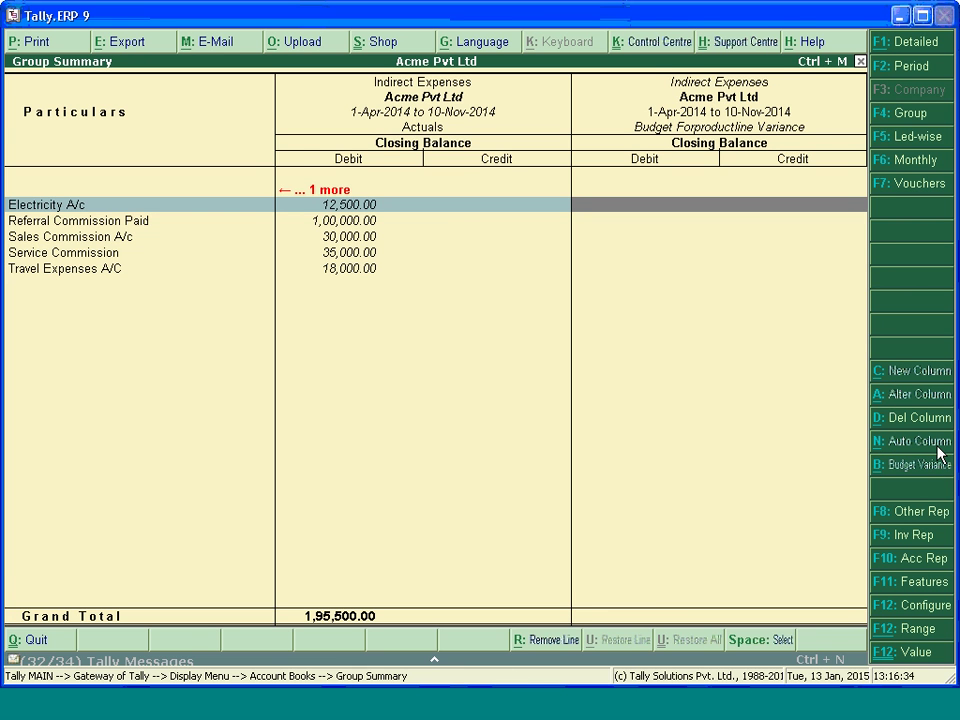
click(939, 378)
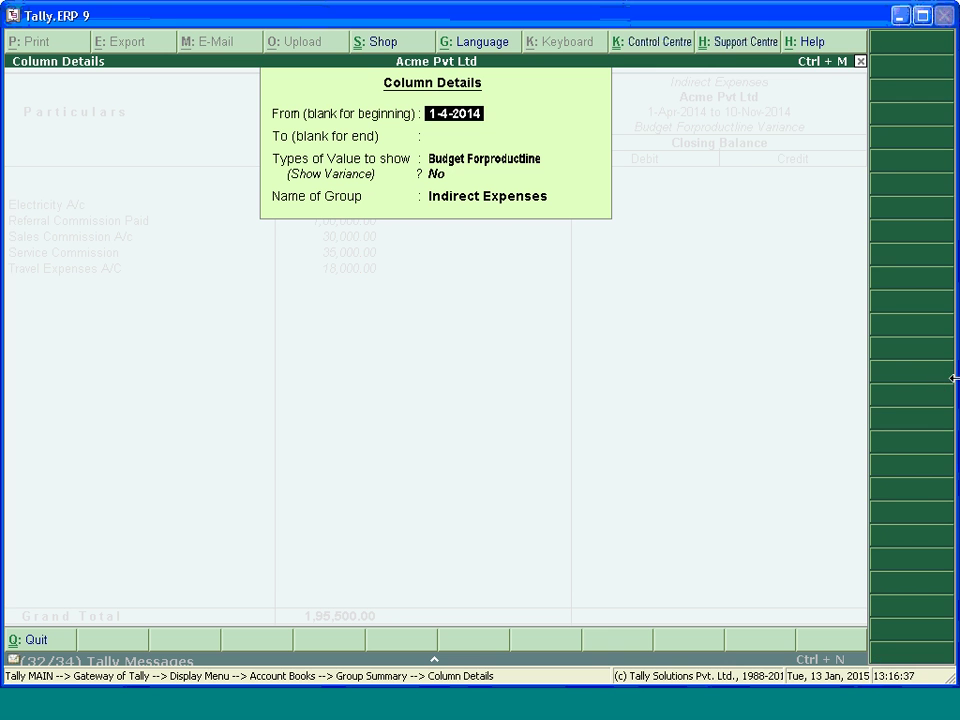
key(Return)
key(Return)
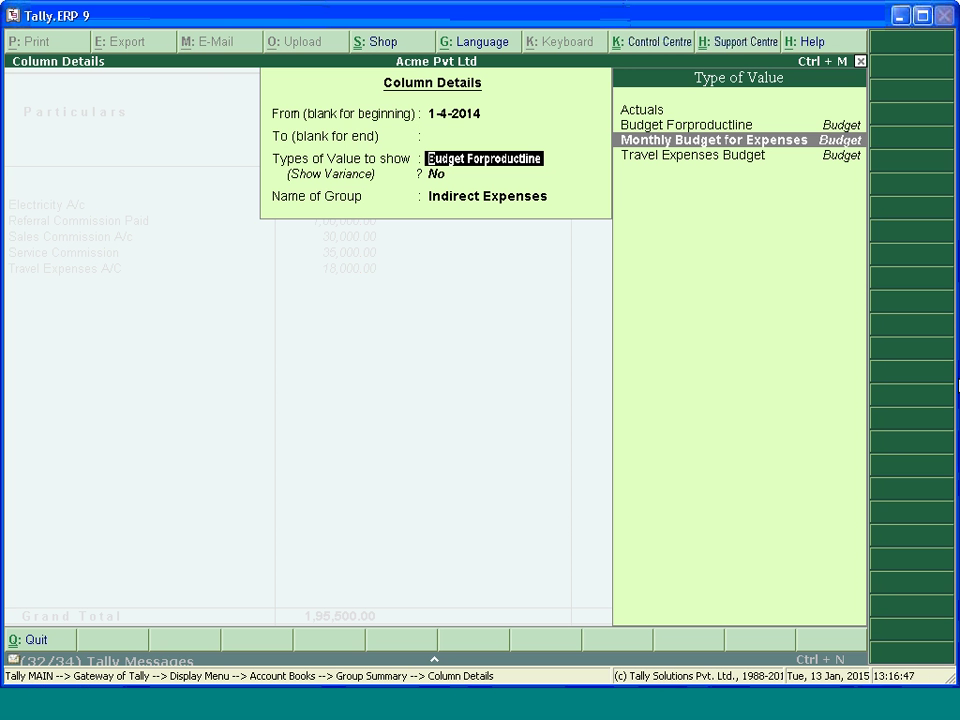
key(Return)
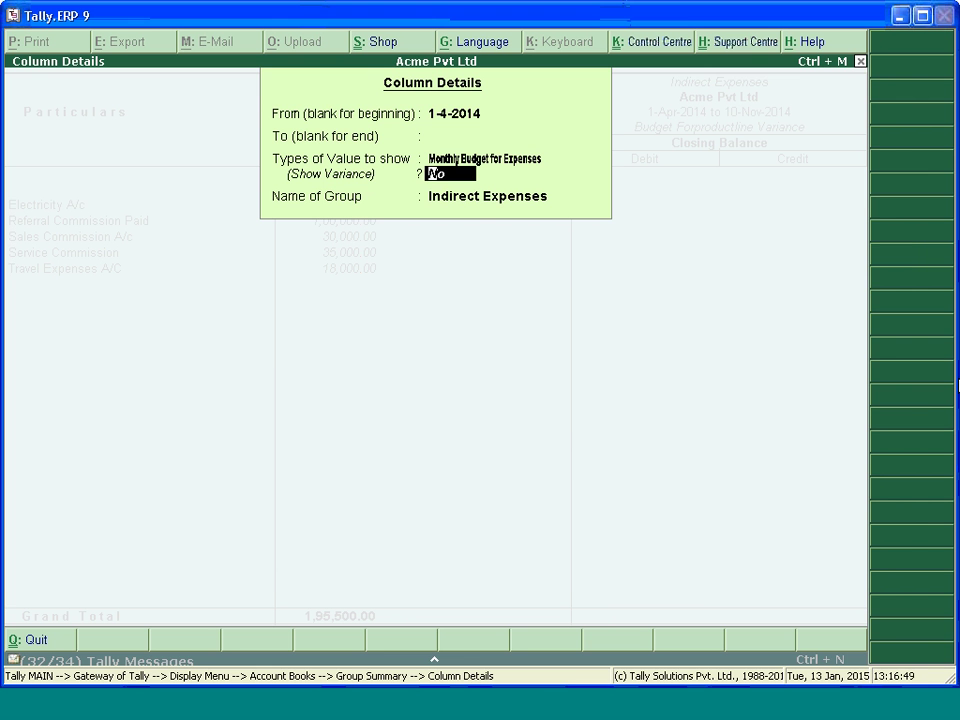
text(yes)
key(Return)
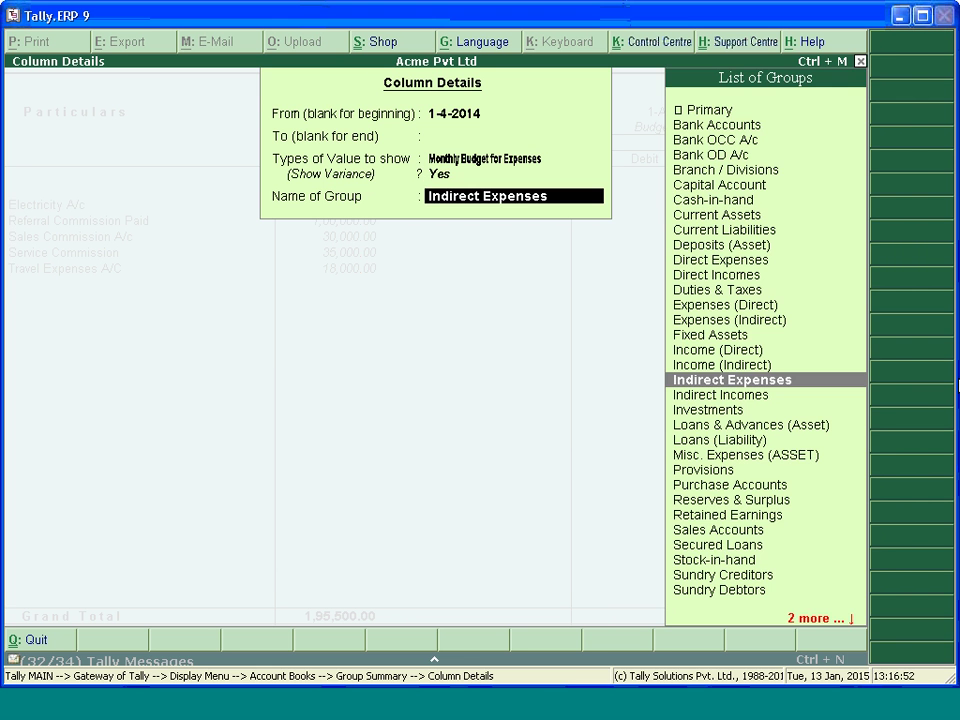
key(Return)
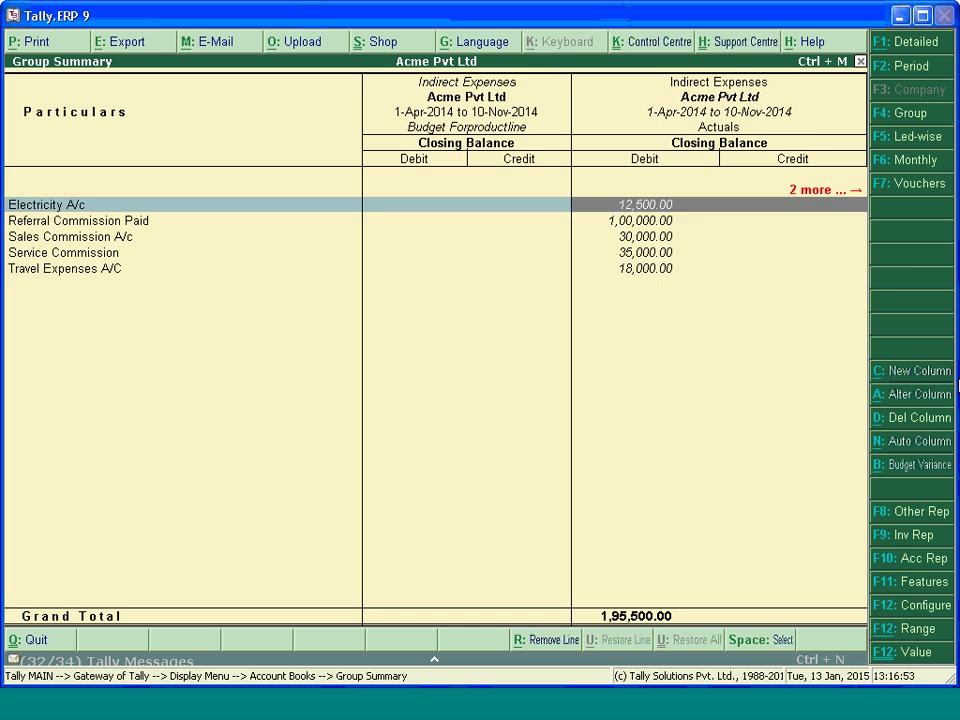
key(Right)
key(Left)
key(Left)
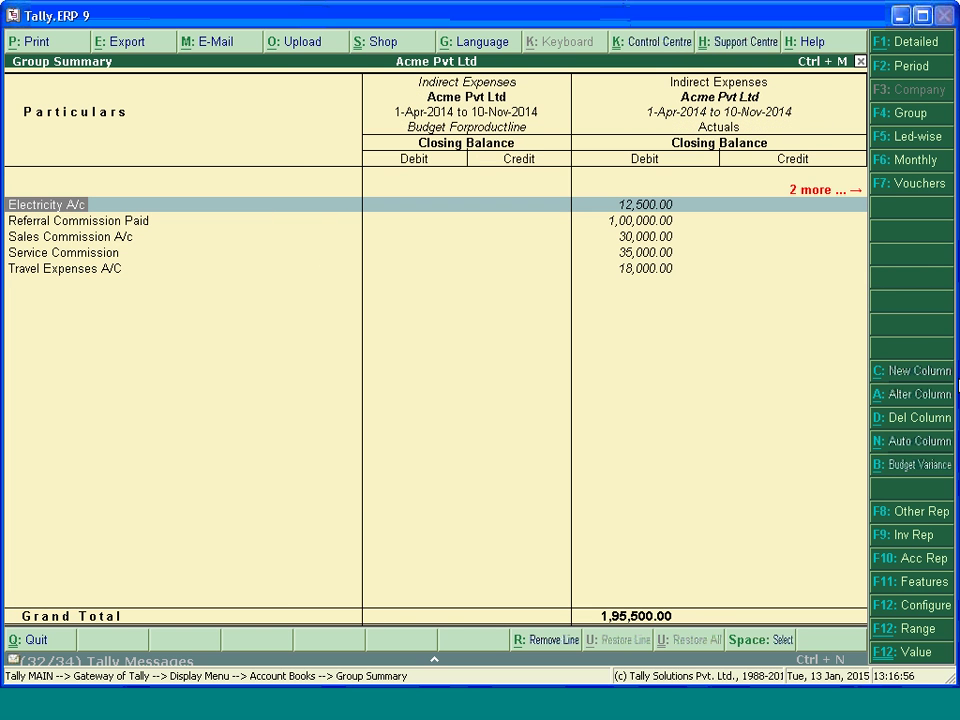